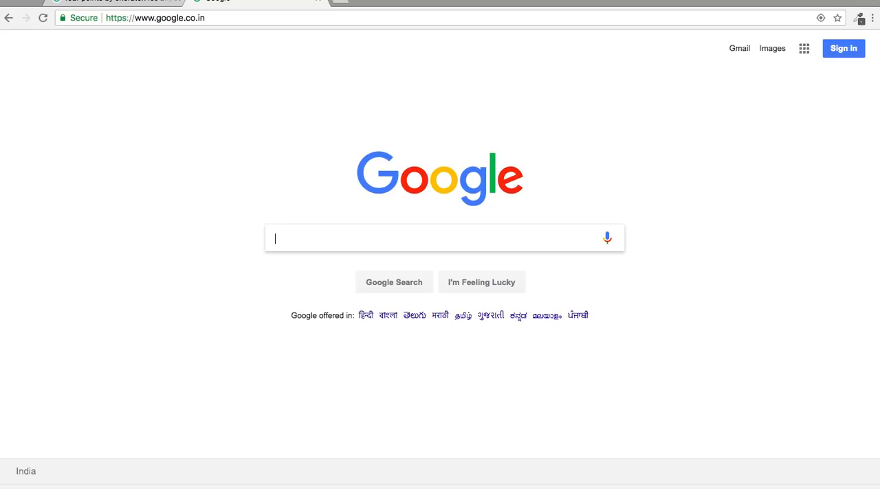
Search Google for "fill ds160" and open the US Department of State DS-160 site at ceac.state.gov/genniv.
text(fill ds160)
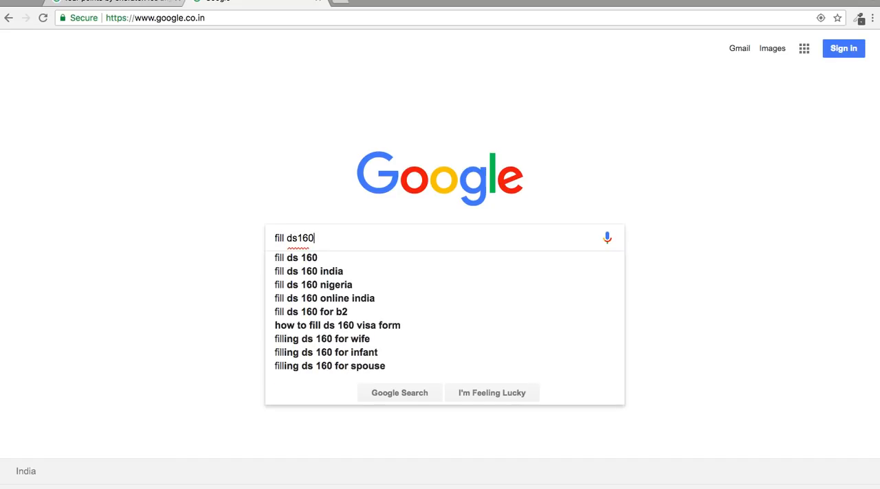
key(Return)
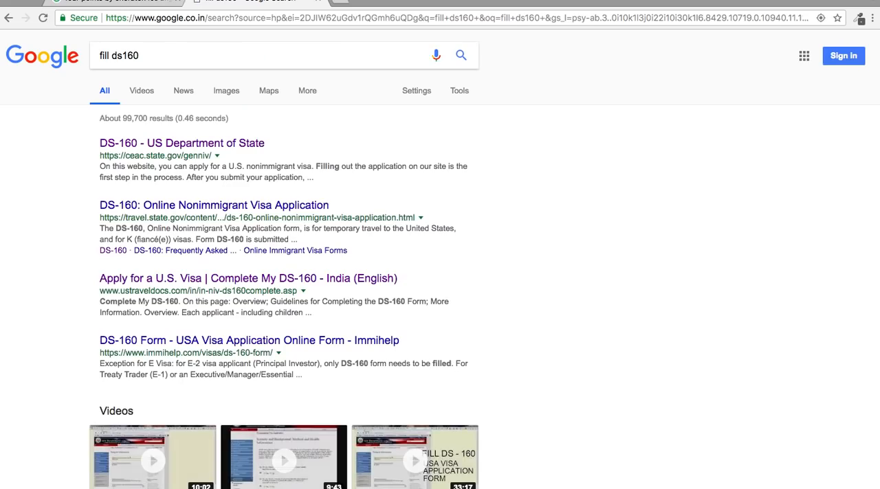
click(172, 145)
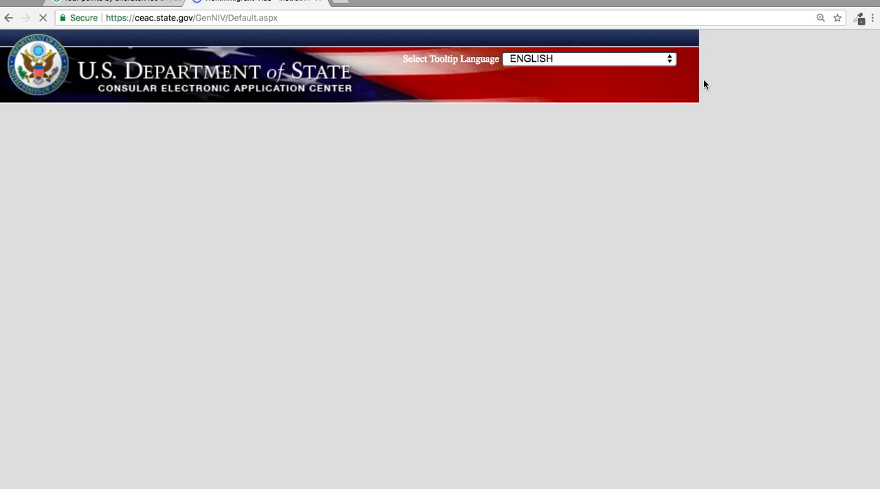
Set the location for applying for the visa to INDIA, NEW DELHI.
scroll(603, 151, down, 4)
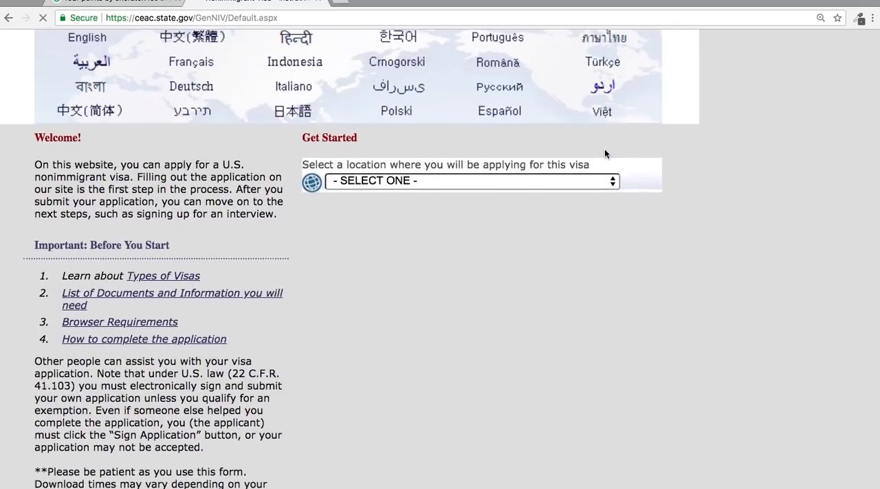
scroll(603, 151, up, 1)
click(550, 262)
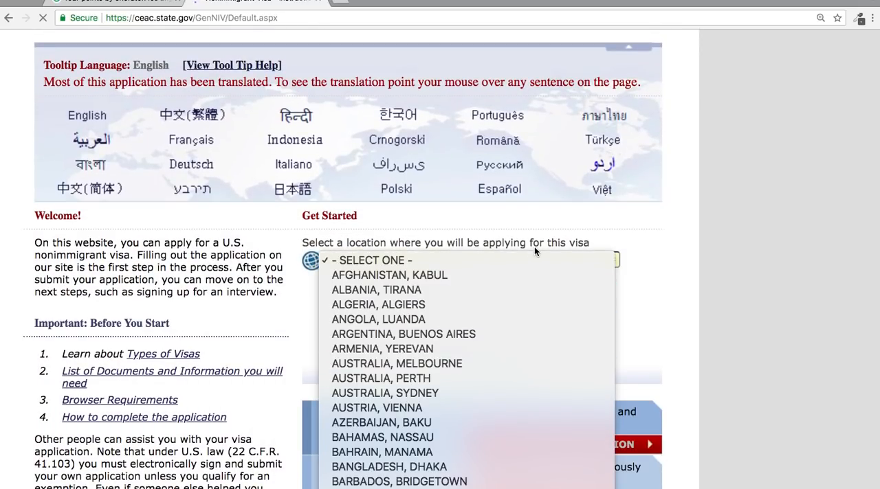
scroll(500, 310, down, 3)
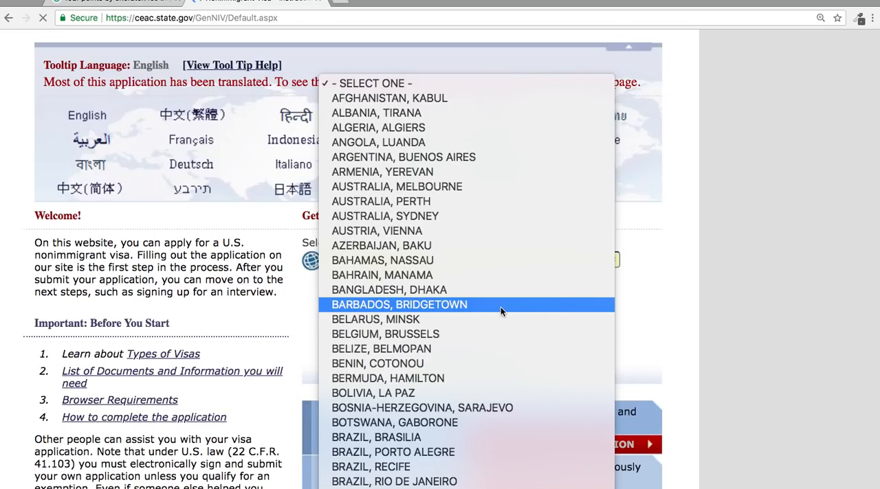
scroll(500, 312, down, 8)
scroll(501, 311, down, 3)
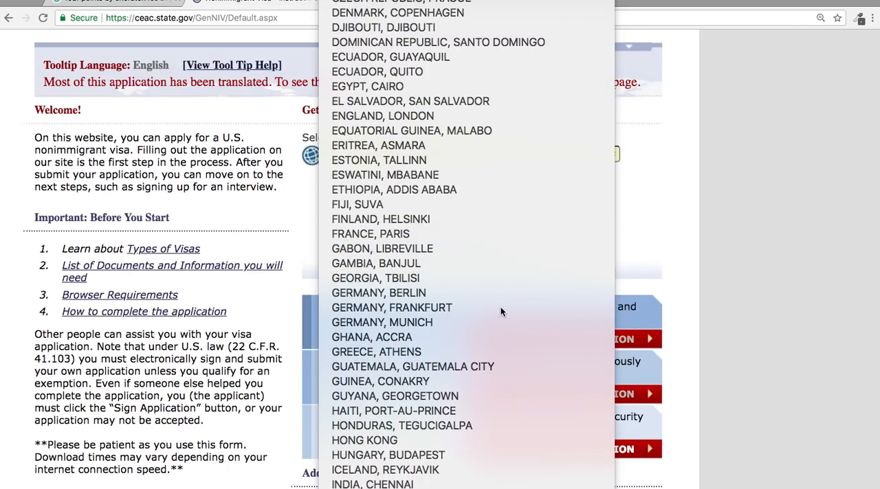
key(Escape)
click(501, 312)
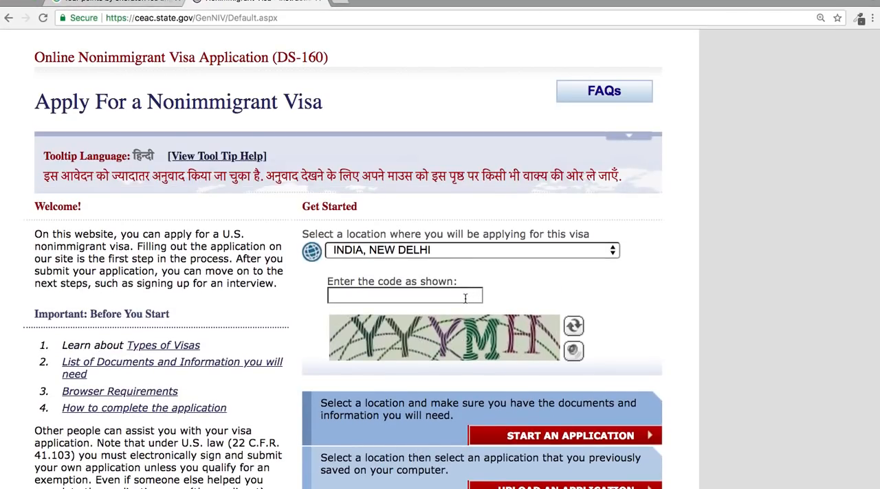
Enter the verification code shown in the image and start a new application.
click(463, 296)
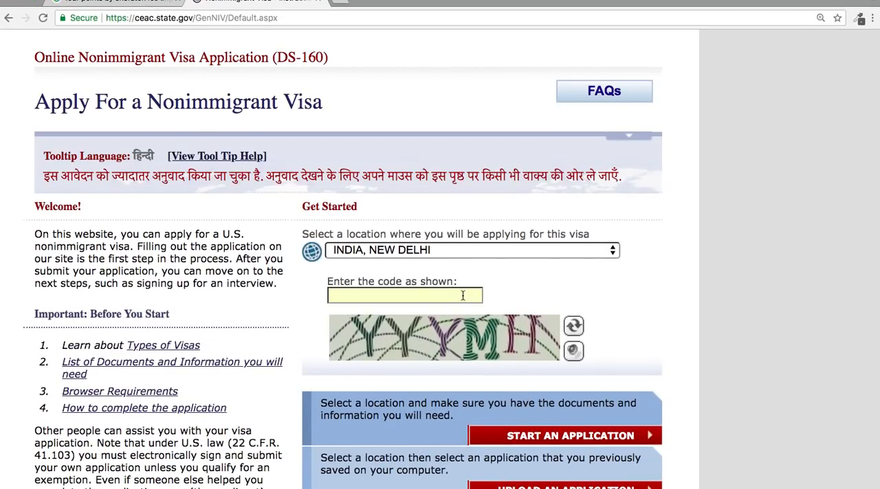
text(YYYMH)
click(584, 437)
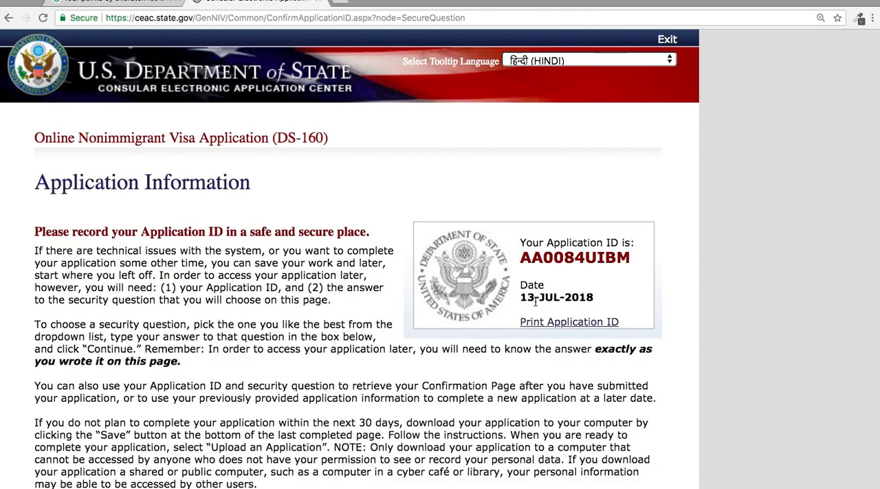
Choose the security question about the name family used in childhood, enter the security answer, and continue to the personal information page.
scroll(592, 300, down, 9)
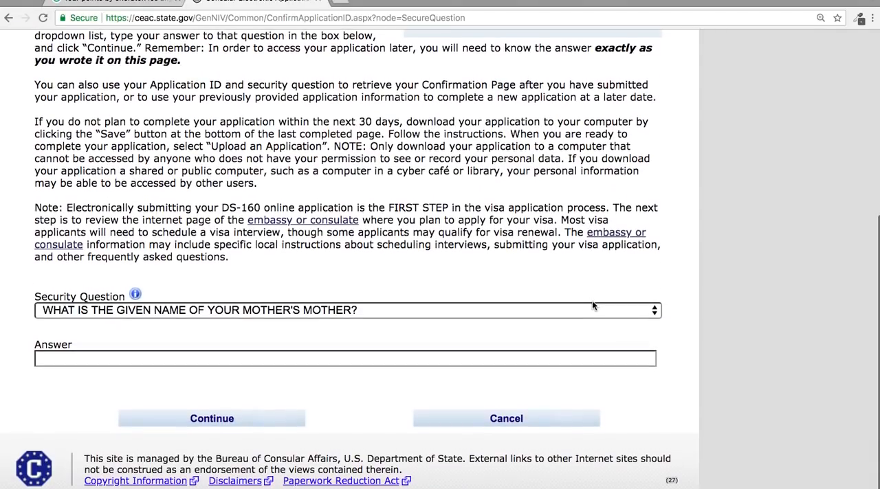
click(378, 313)
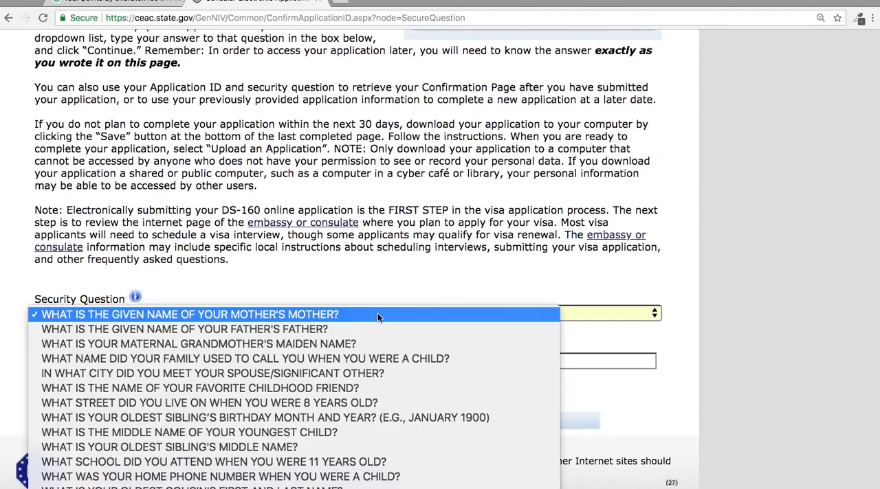
click(370, 362)
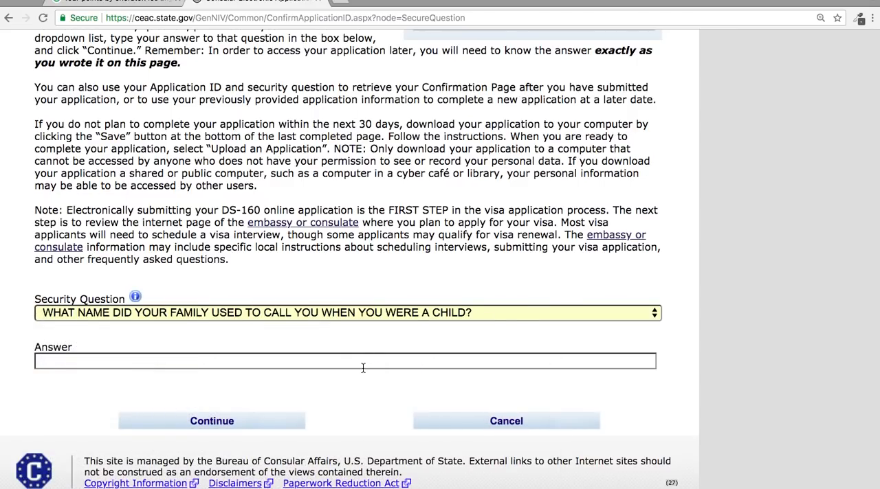
click(363, 368)
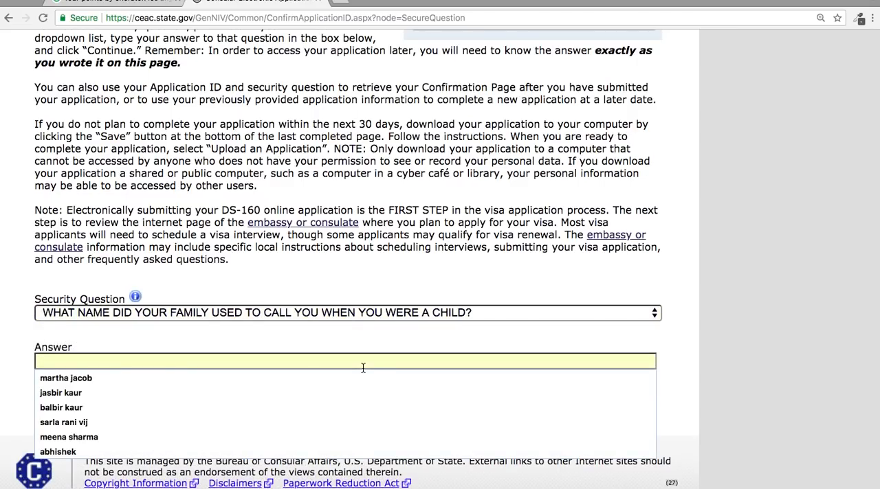
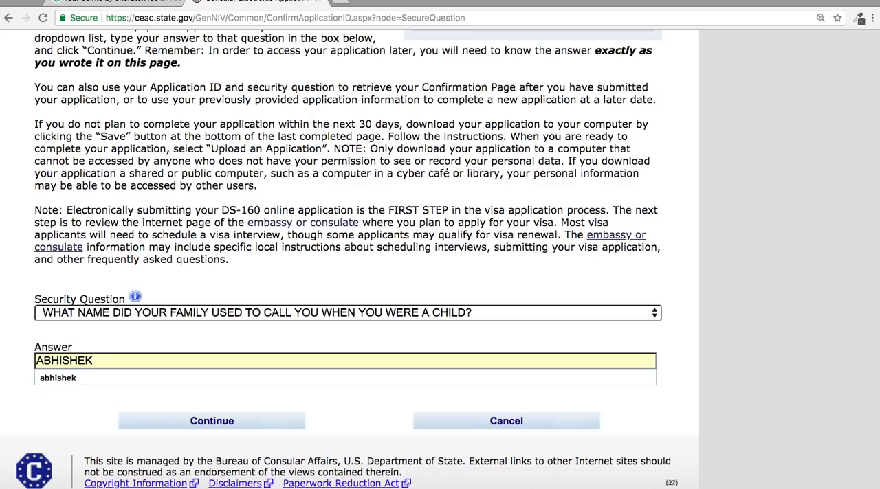
click(308, 390)
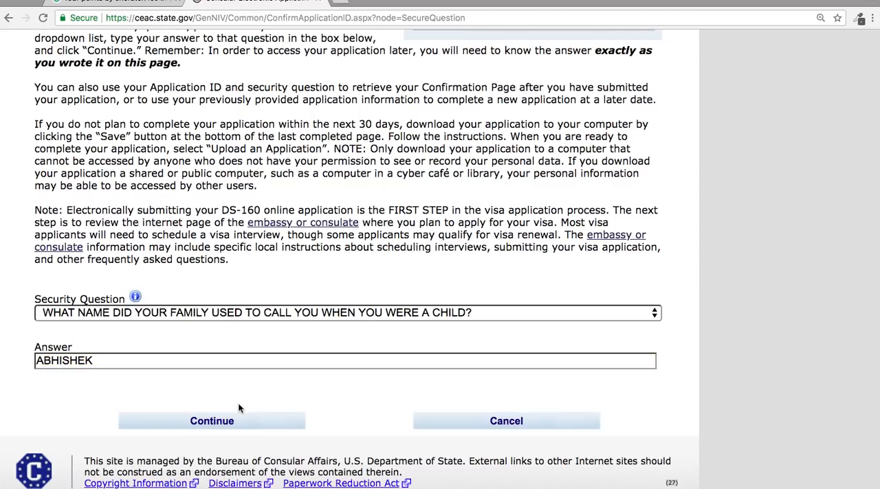
click(232, 422)
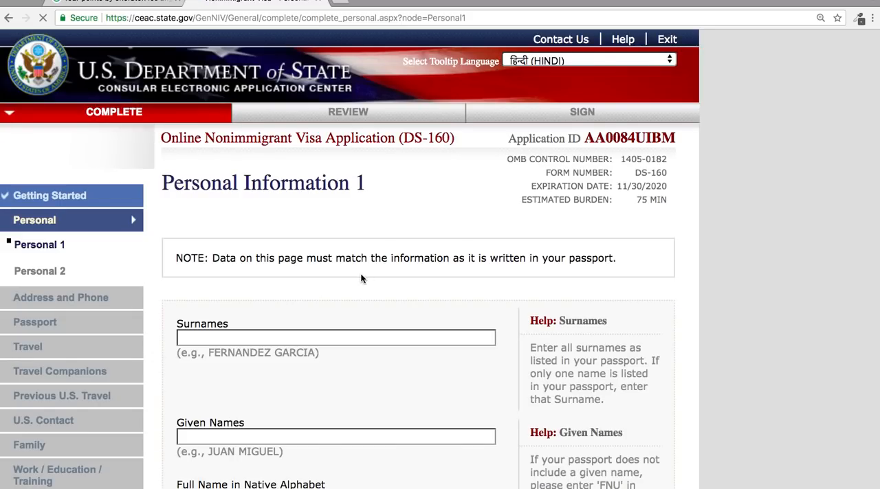
Fill in the applicant's surname and given name in Personal Information 1.
scroll(360, 275, down, 3)
click(248, 181)
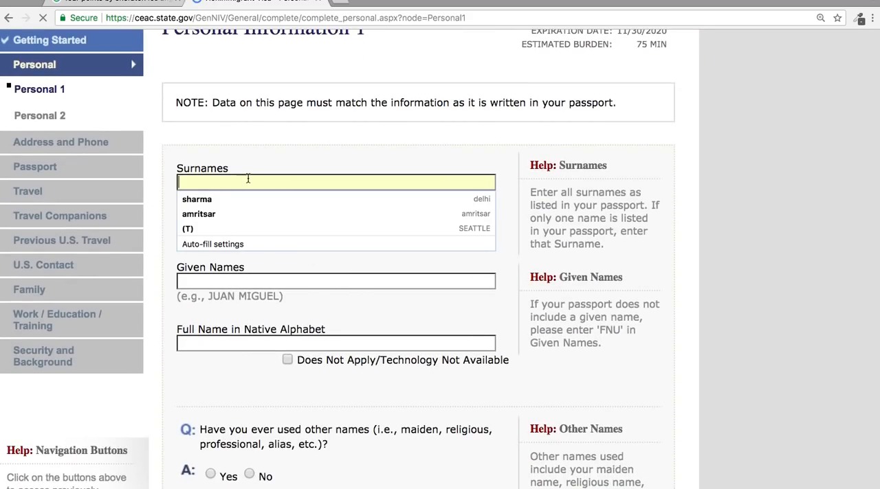
scroll(218, 289, up, 3)
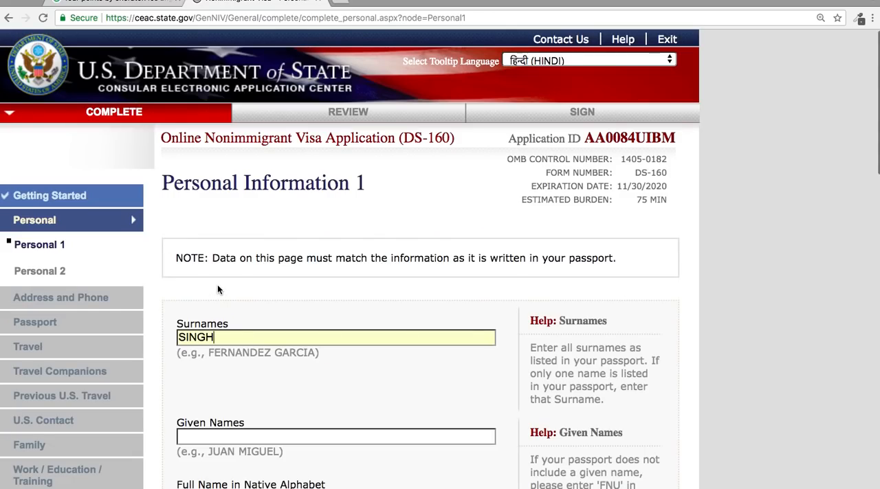
scroll(217, 290, down, 4)
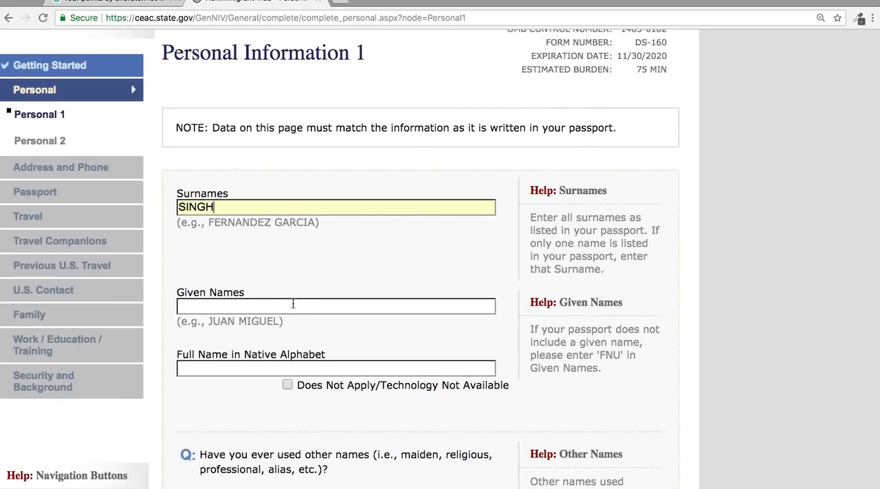
click(293, 304)
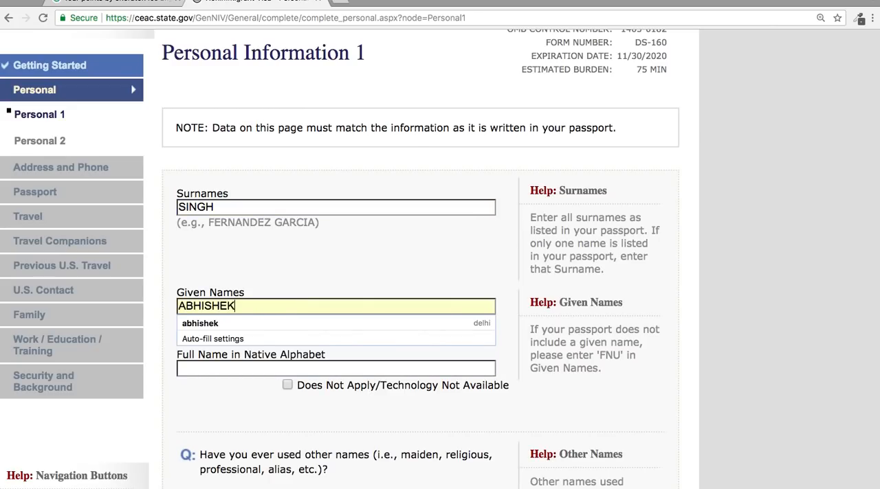
click(224, 371)
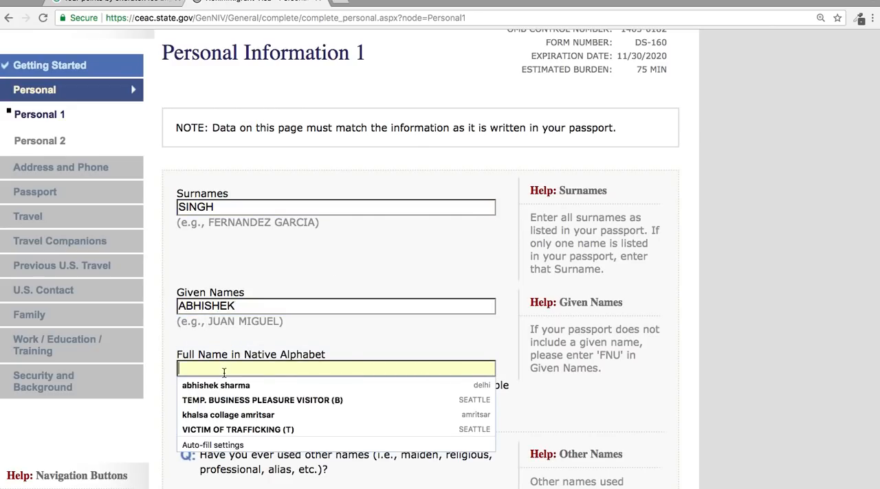
click(275, 337)
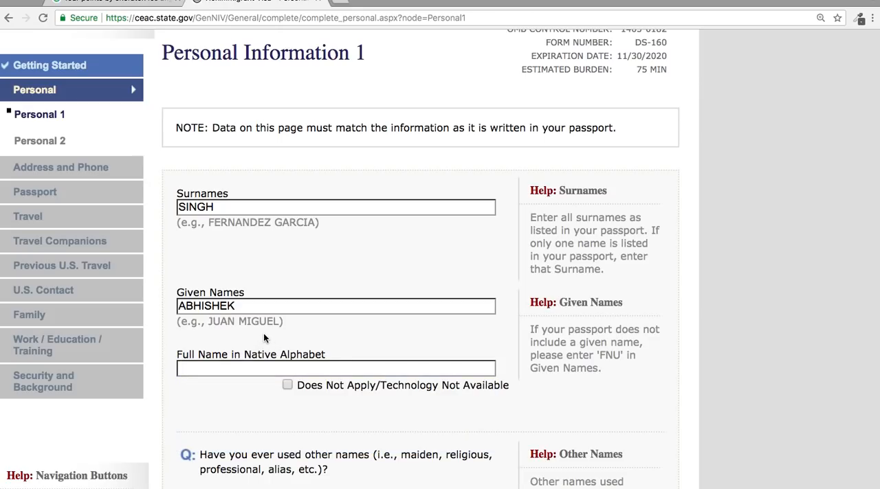
Replace the surname with the applicant's full name and set Given Names to FNU.
double_click(228, 207)
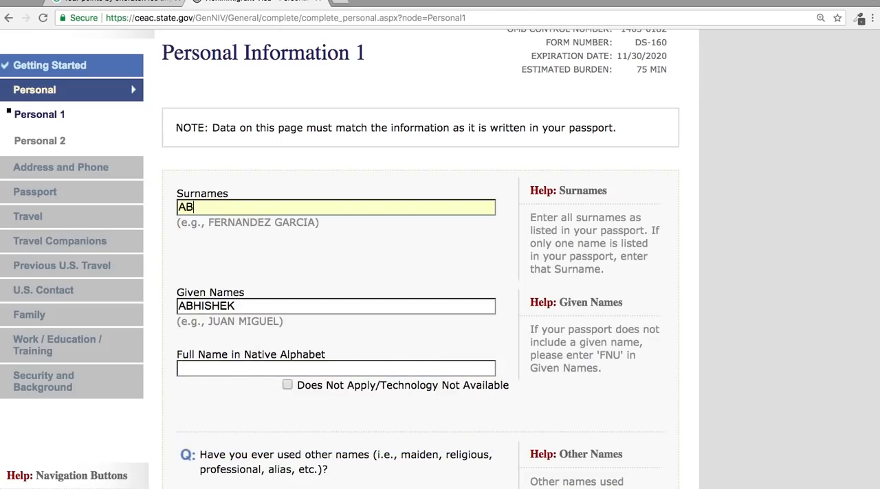
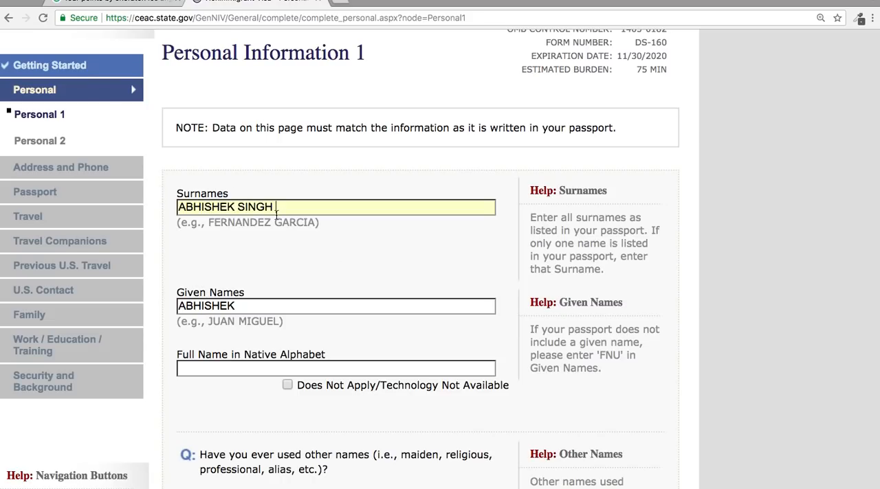
double_click(212, 307)
key(BackSpace)
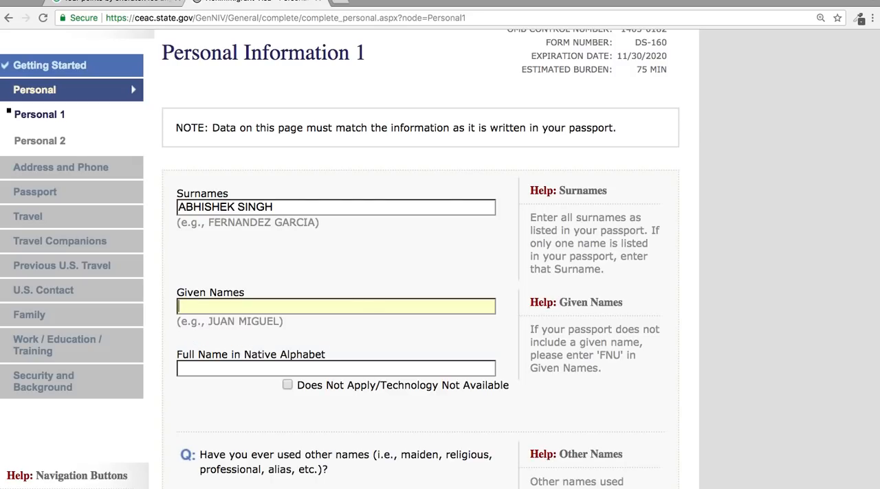
click(211, 305)
text(FBU)
key(BackSpace)
key(BackSpace)
text(NU)
Change Surnames back to only the applicant's surname and replace FNU in Given Names with the given name.
triple_click(214, 210)
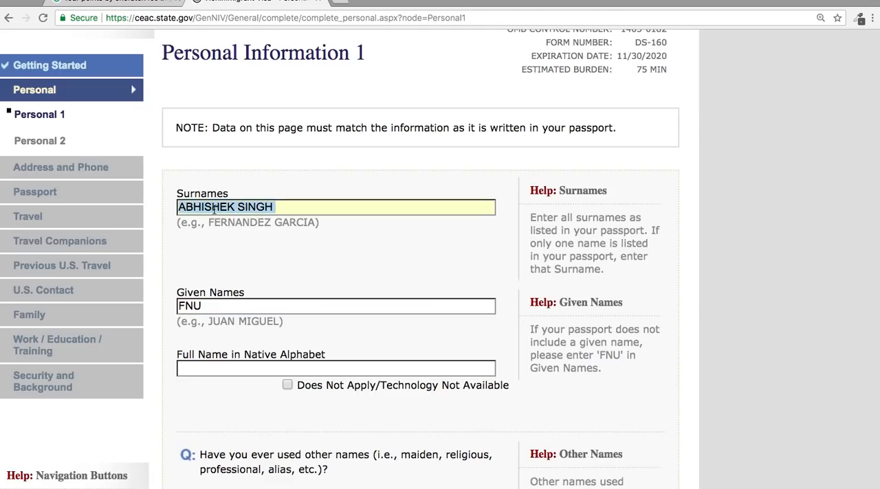
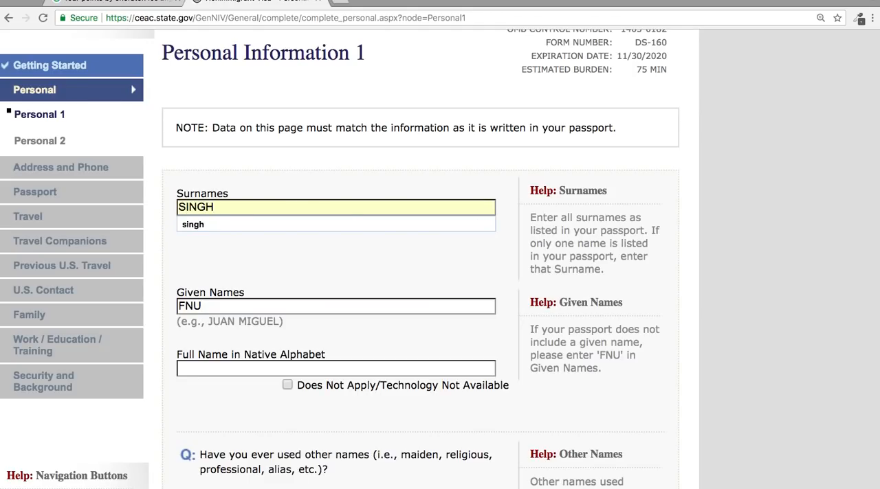
click(261, 266)
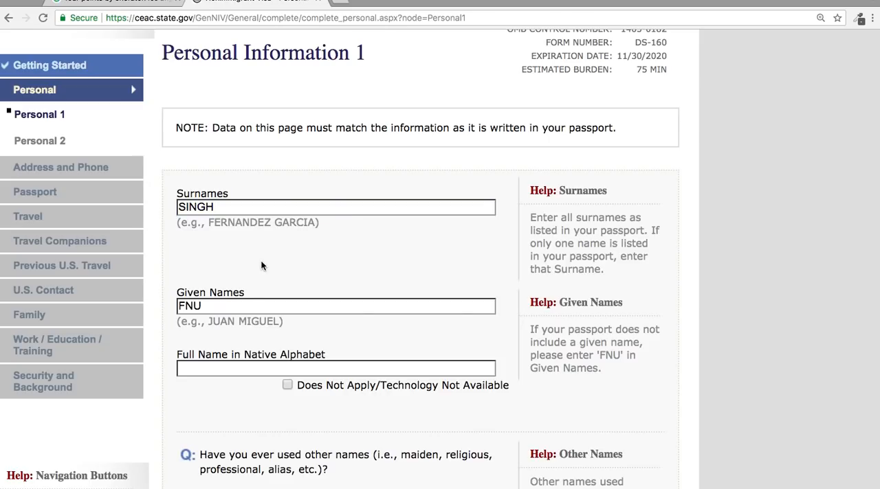
triple_click(218, 320)
triple_click(214, 310)
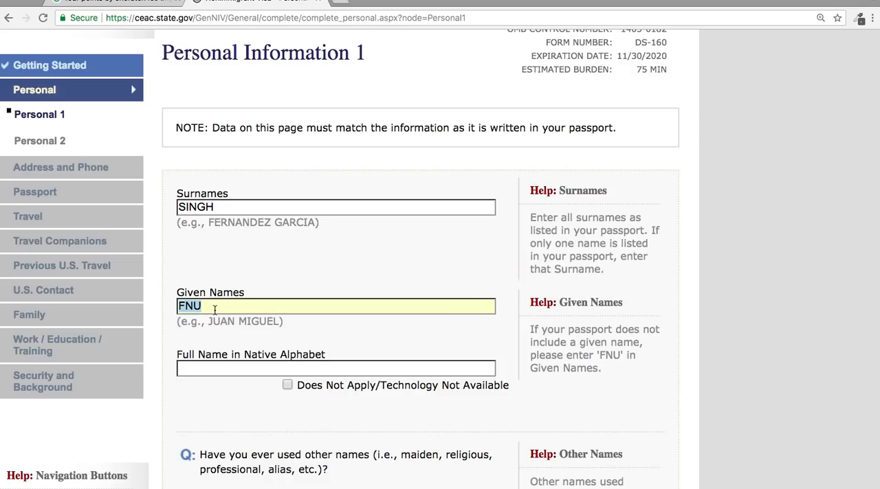
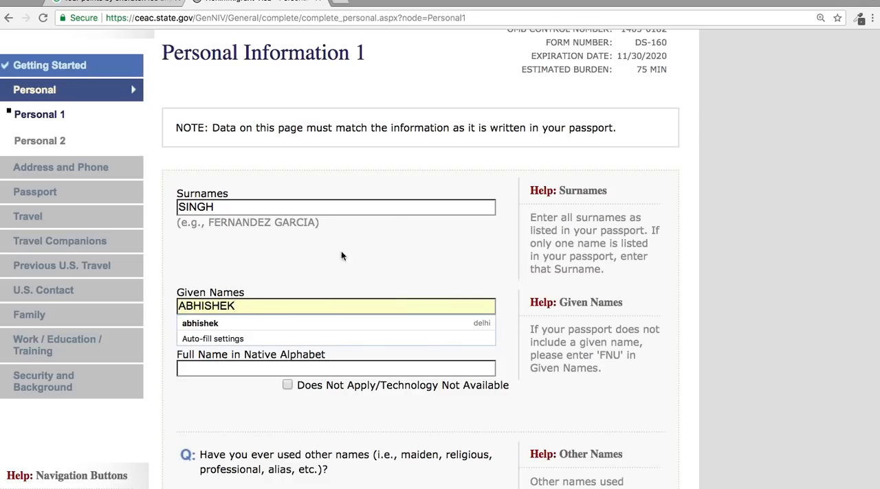
right_click(307, 259)
click(307, 260)
Mark the full name in native alphabet as Does Not Apply/Technology Not Available and answer No to having used other names.
scroll(307, 261, down, 3)
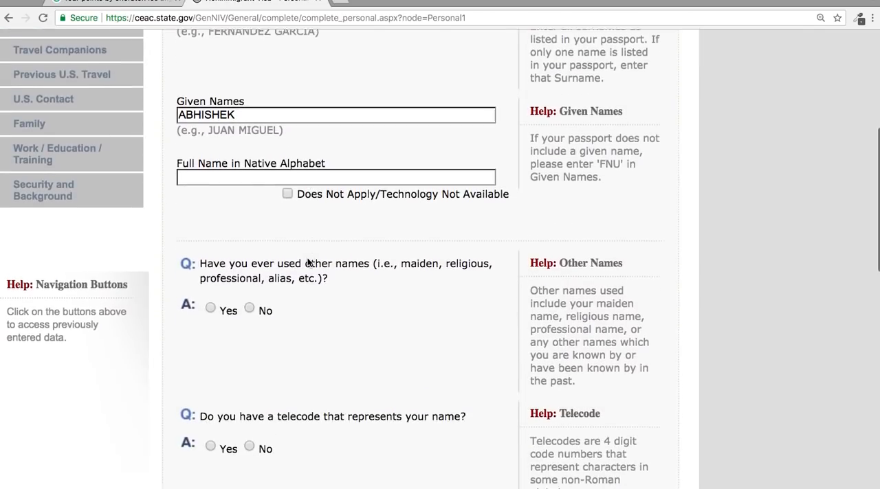
scroll(307, 263, down, 1)
click(288, 171)
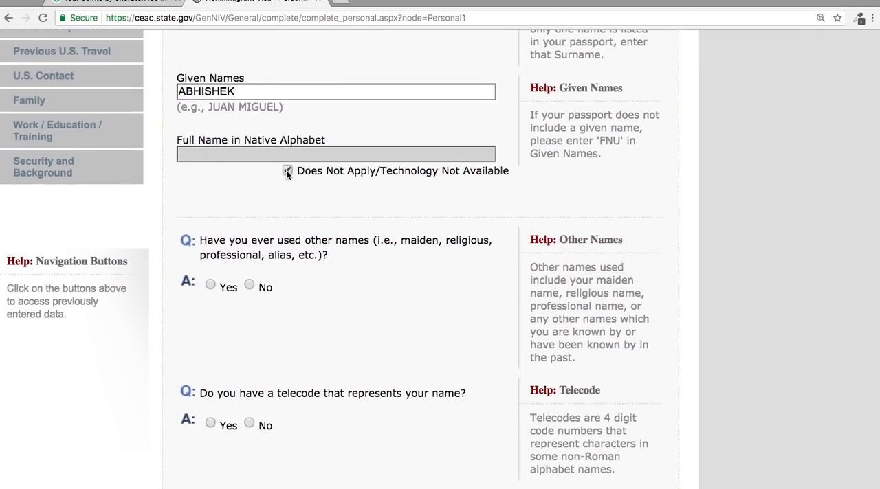
click(249, 285)
Answer No to the question about having a telecode that represents the name.
scroll(250, 290, down, 8)
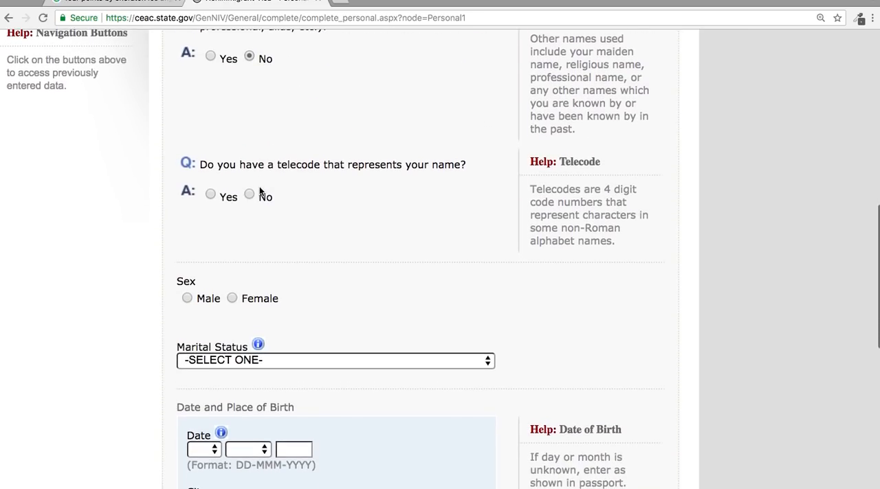
scroll(251, 196, up, 15)
scroll(250, 196, down, 10)
scroll(249, 196, up, 1)
scroll(255, 179, down, 2)
click(249, 147)
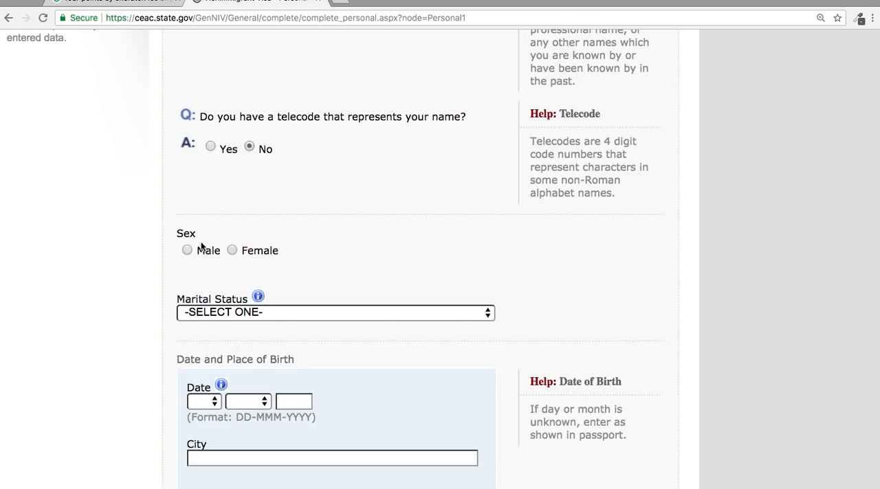
Set the applicant's sex to Male and the marital status to SINGLE.
scroll(193, 251, up, 12)
scroll(310, 328, down, 13)
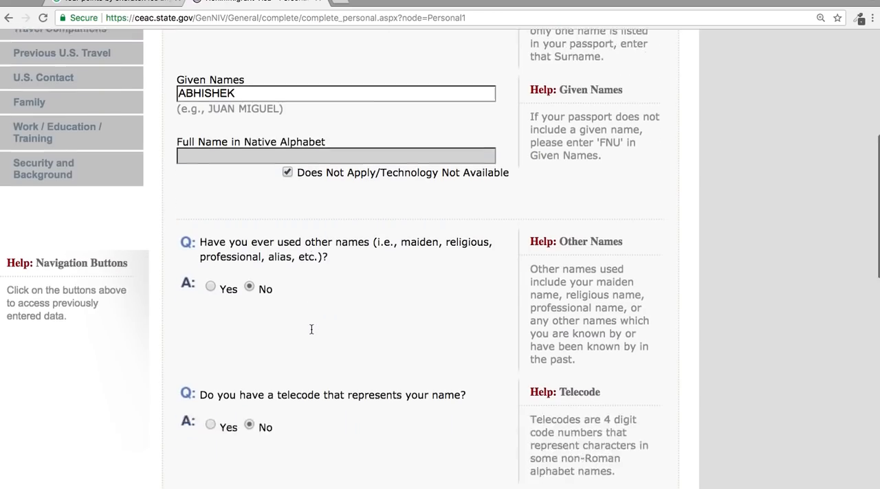
click(311, 301)
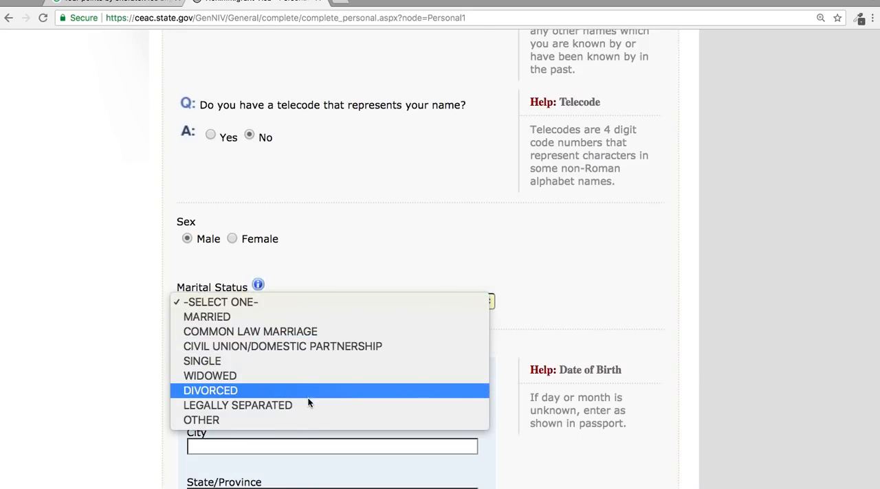
click(283, 360)
Enter the day, month and year of the applicant's date of birth.
scroll(284, 364, down, 3)
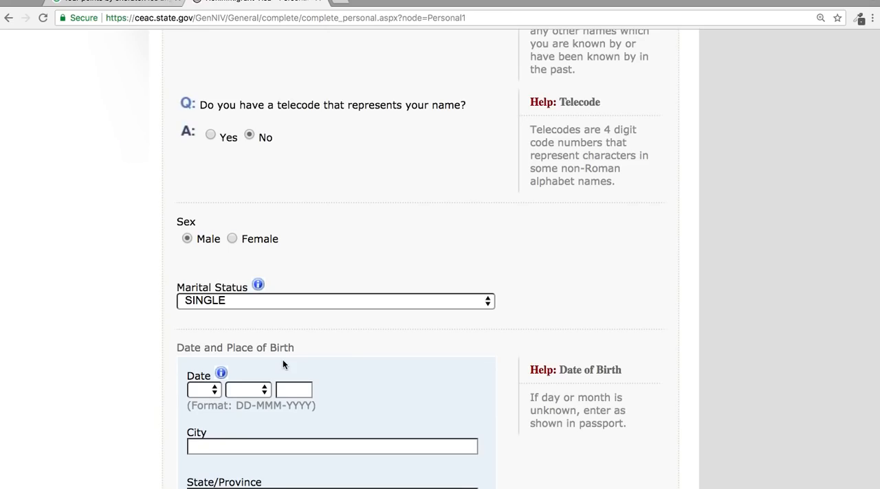
click(214, 390)
click(199, 461)
click(248, 390)
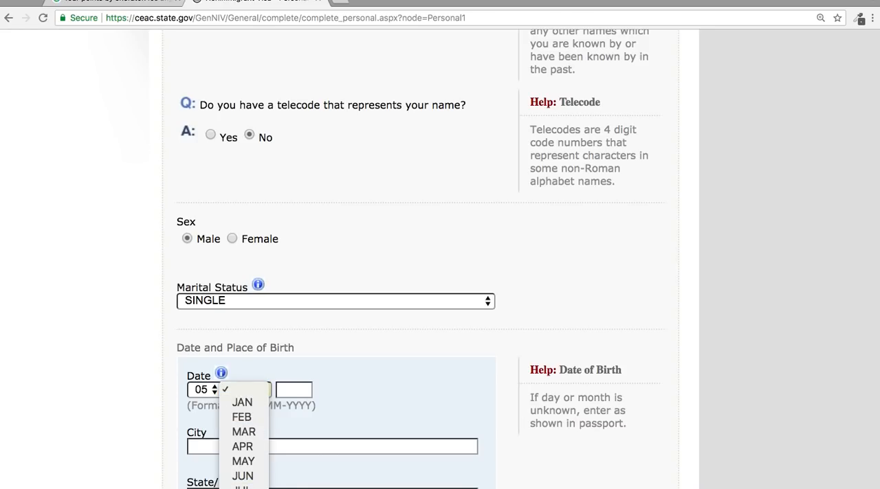
click(243, 488)
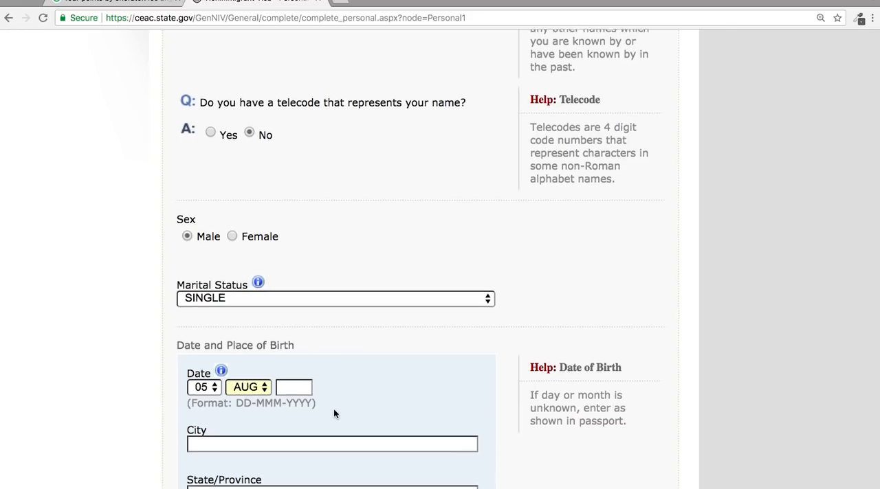
scroll(334, 412, down, 2)
click(292, 317)
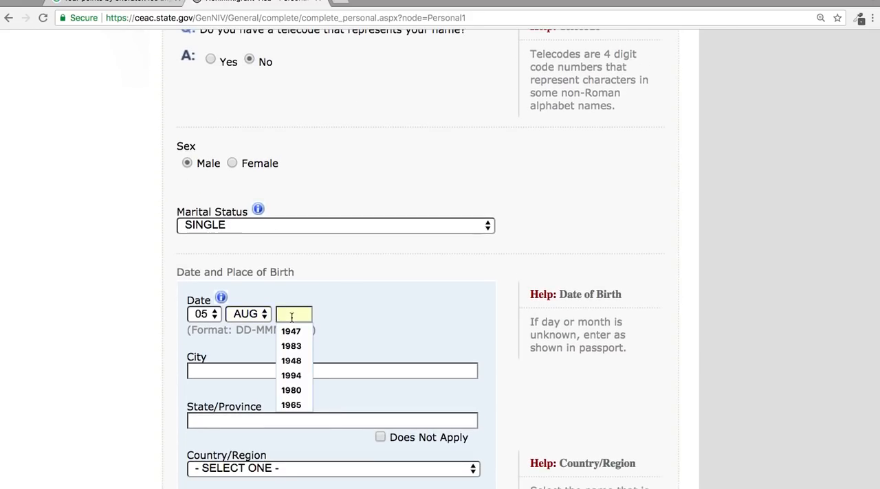
text(1965)
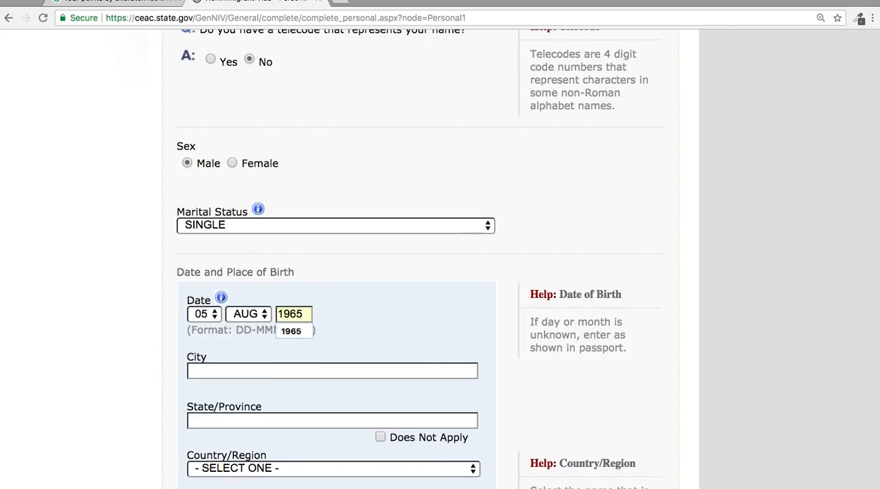
click(358, 328)
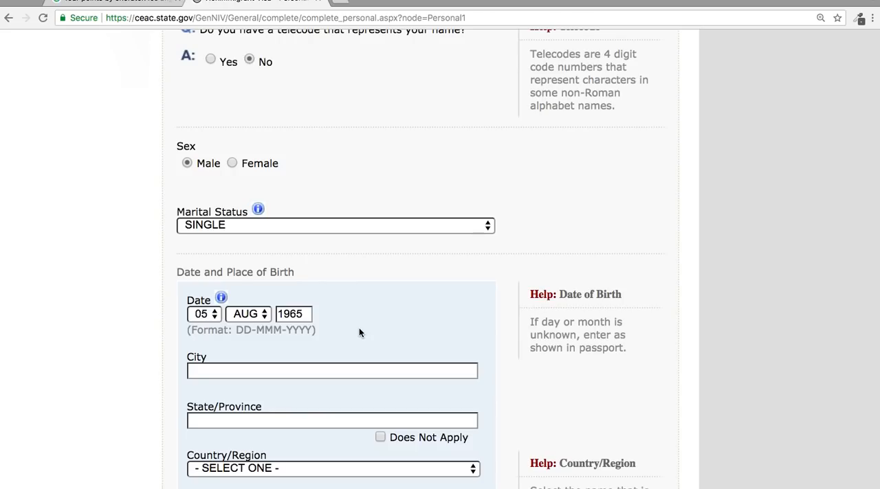
Enter DELHI as both the city and the state/province of birth.
scroll(359, 333, down, 2)
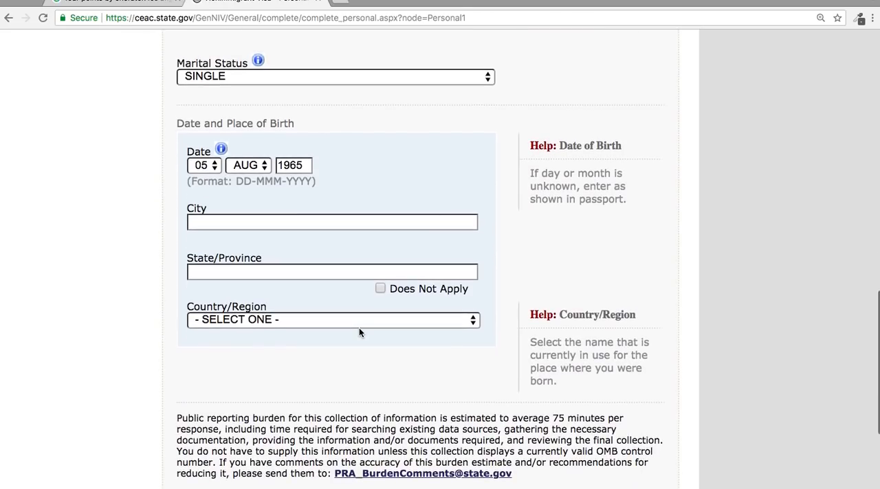
click(301, 220)
text(DELHI)
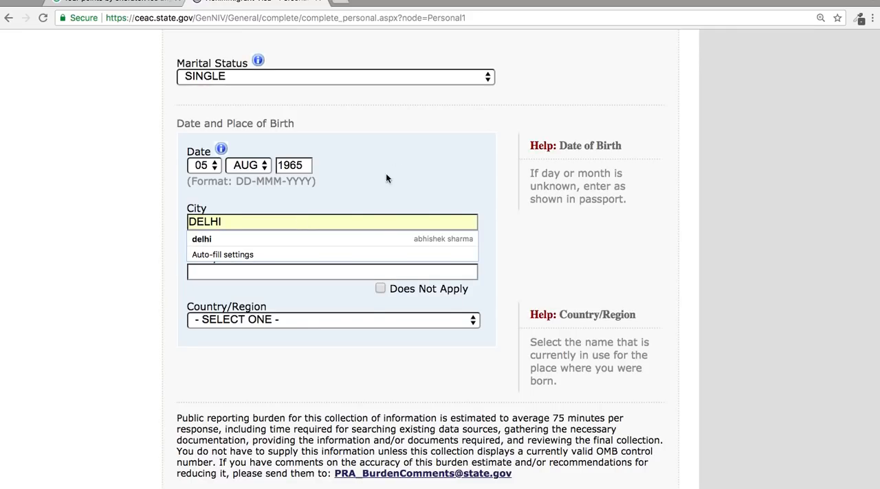
click(364, 187)
click(294, 275)
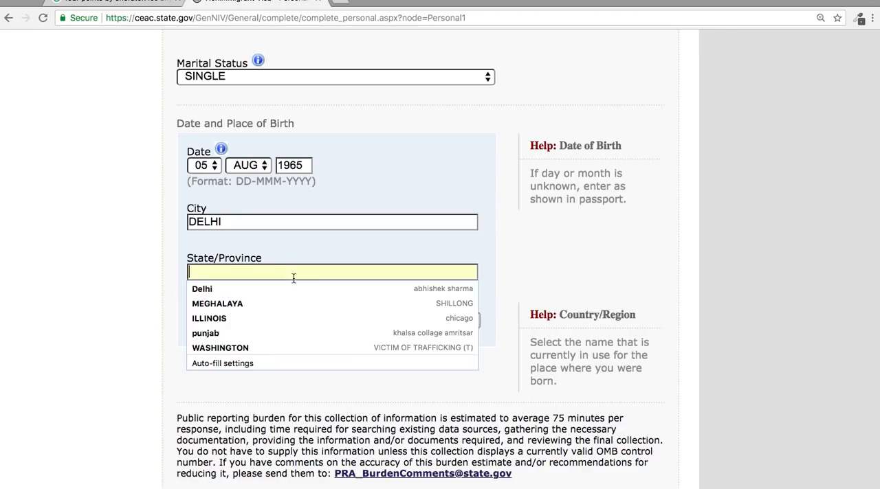
text(DELHI)
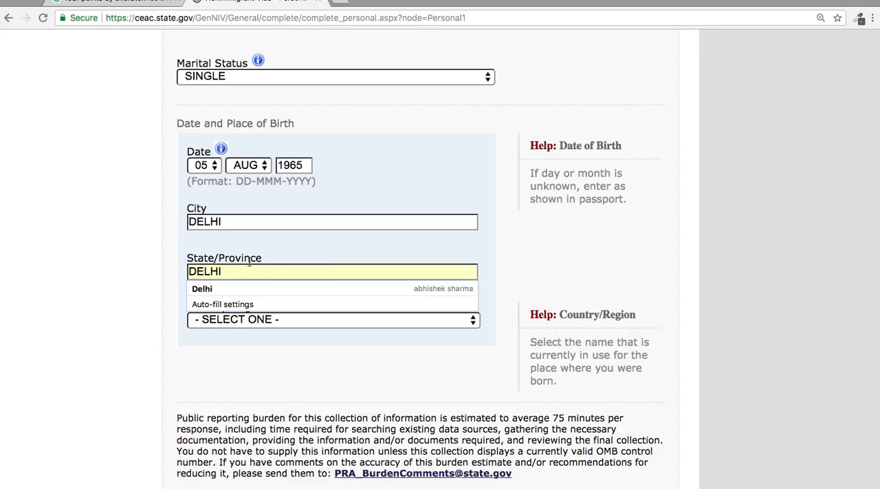
click(273, 235)
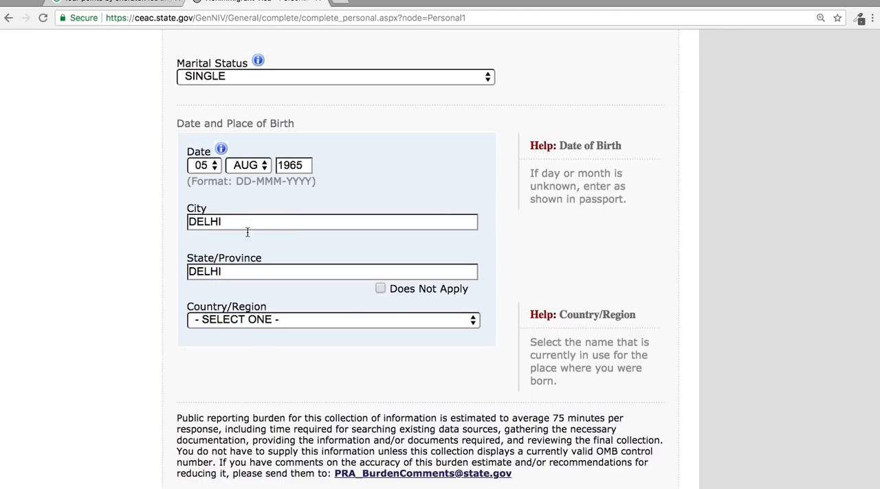
Set the country/region of birth to INDIA and save the Personal 1 section.
click(386, 320)
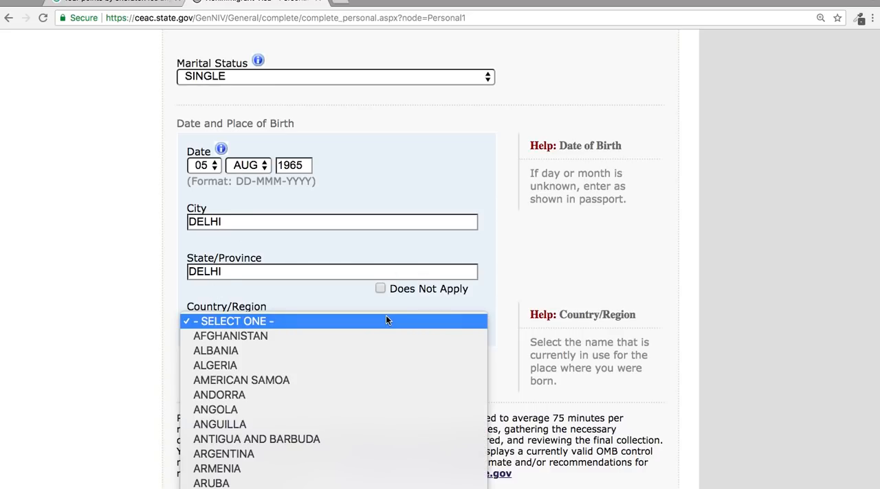
scroll(387, 321, down, 10)
scroll(386, 319, down, 2)
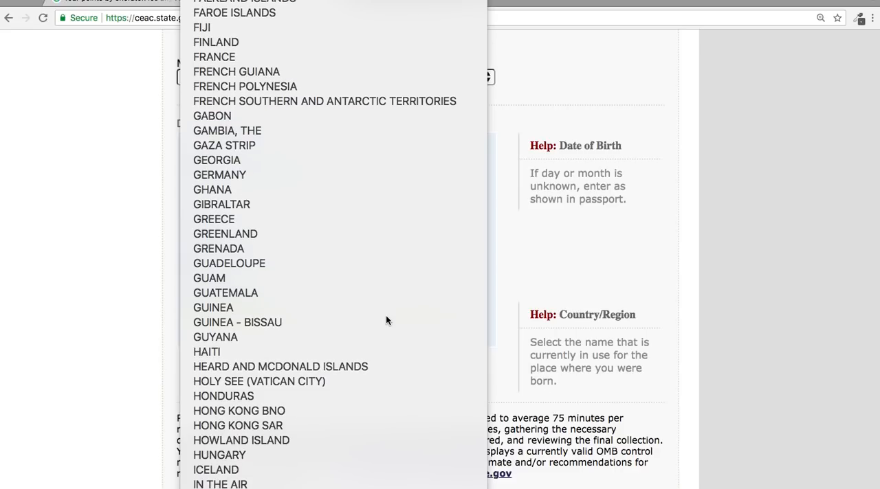
key(Escape)
scroll(509, 384, down, 5)
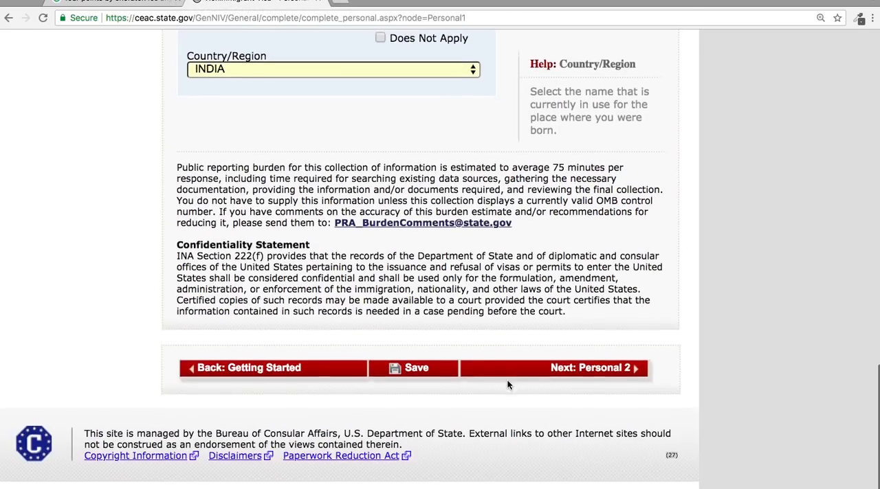
click(394, 382)
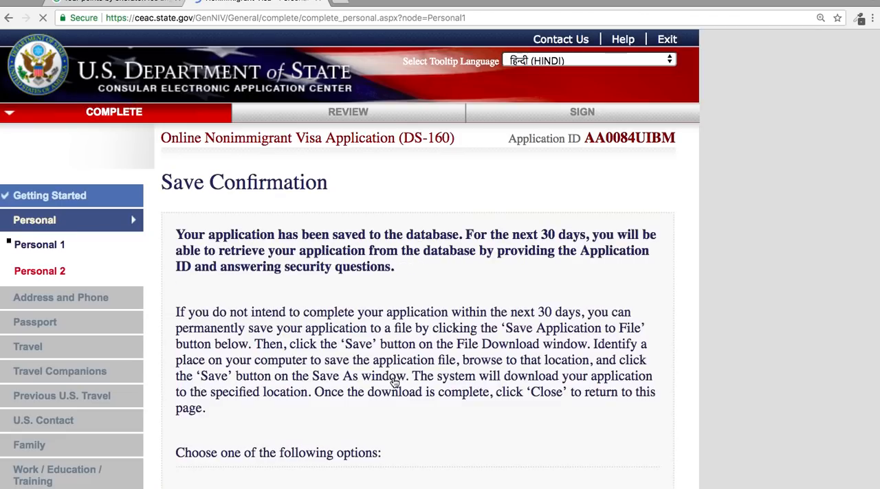
Save a copy of the application to a file.
scroll(395, 379, down, 7)
scroll(337, 153, up, 2)
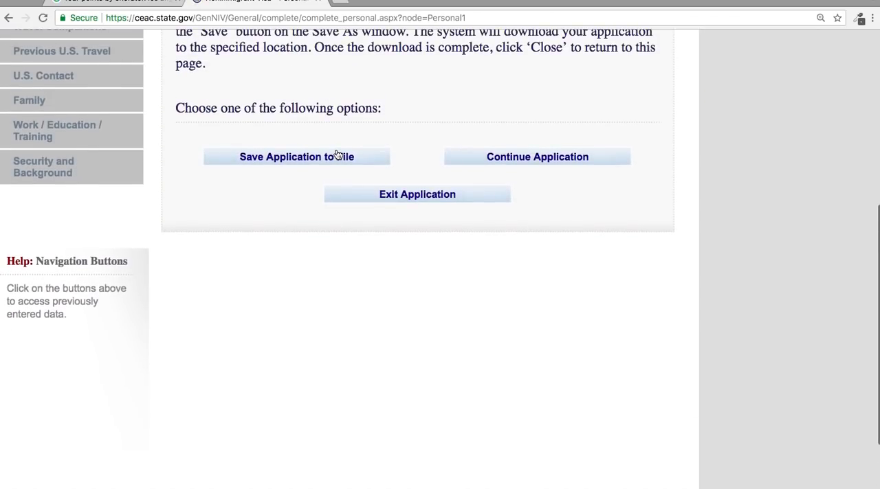
click(328, 168)
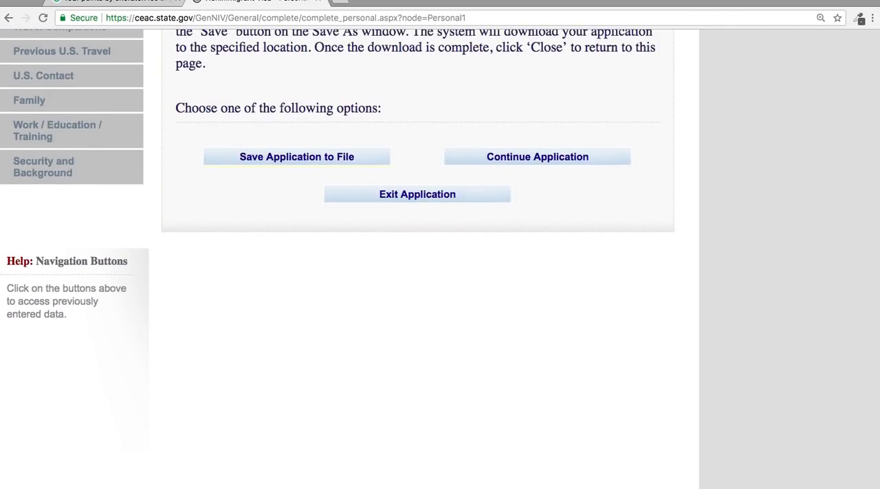
Continue the application and proceed past Personal 1 to the Personal Information 2 page.
click(599, 169)
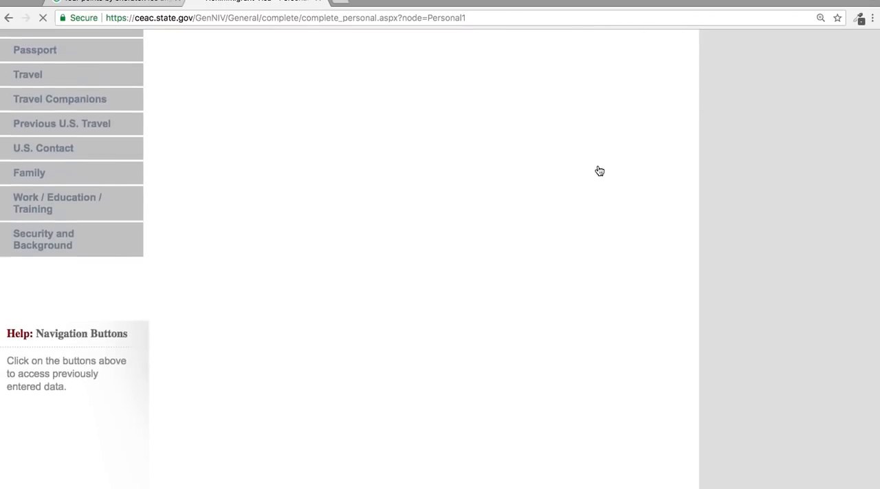
scroll(598, 169, down, 12)
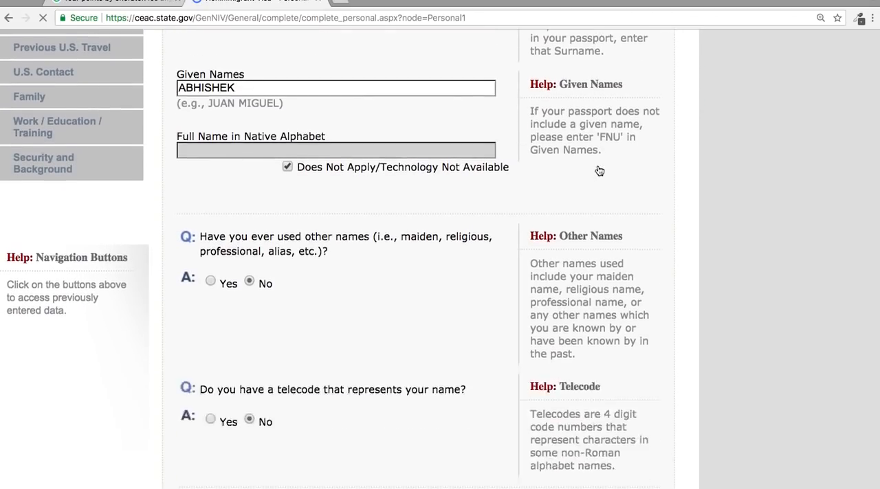
scroll(513, 312, down, 1)
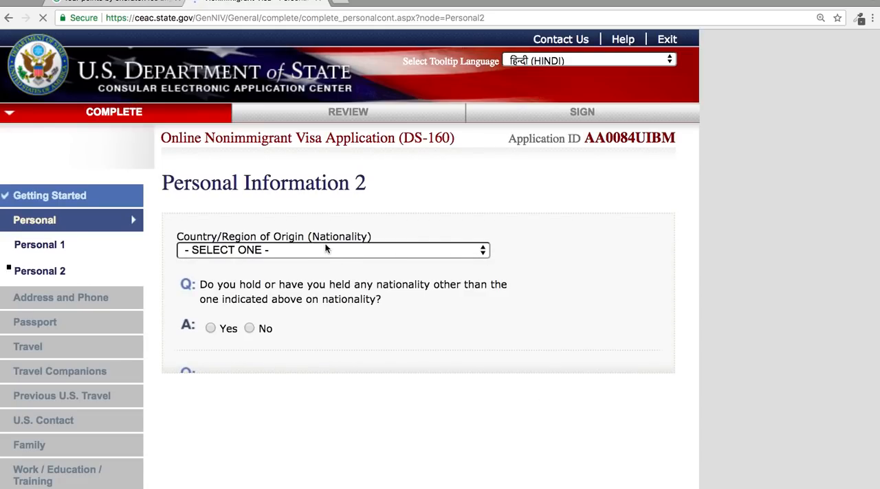
scroll(316, 252, down, 3)
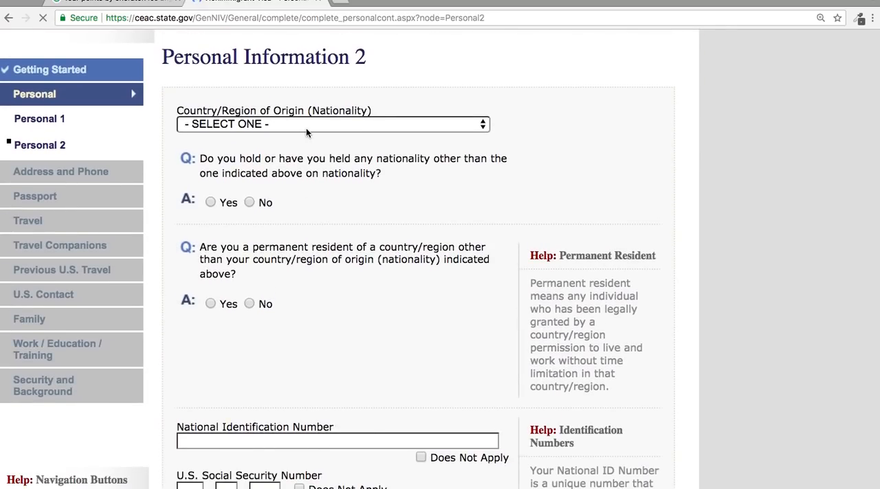
click(306, 124)
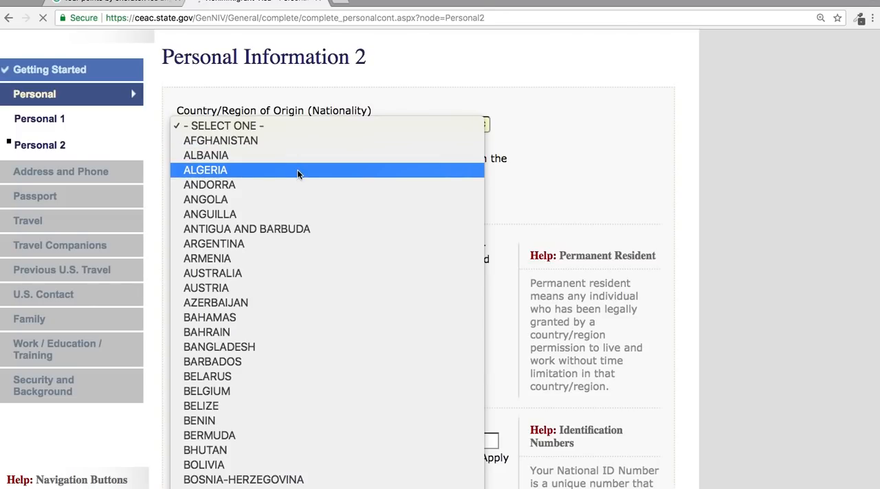
scroll(298, 175, down, 10)
scroll(297, 175, down, 1)
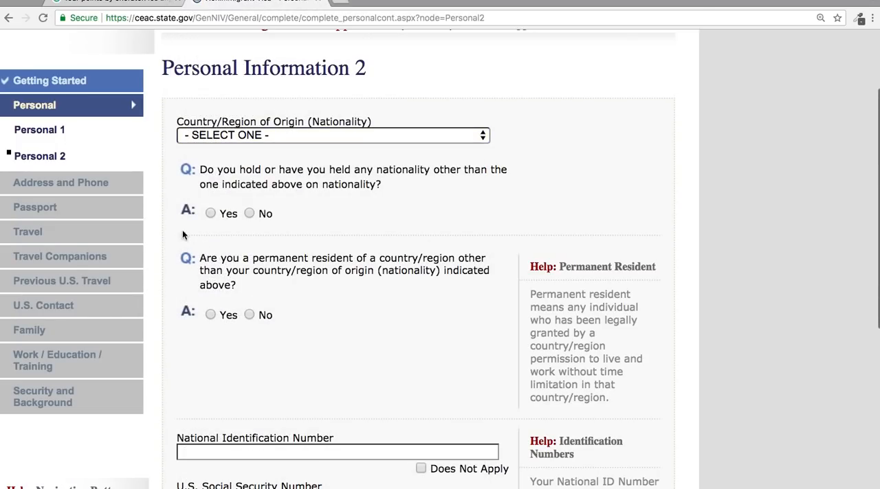
Answer No to having held any other nationality and No to being a permanent resident of another country/region.
click(249, 214)
click(249, 314)
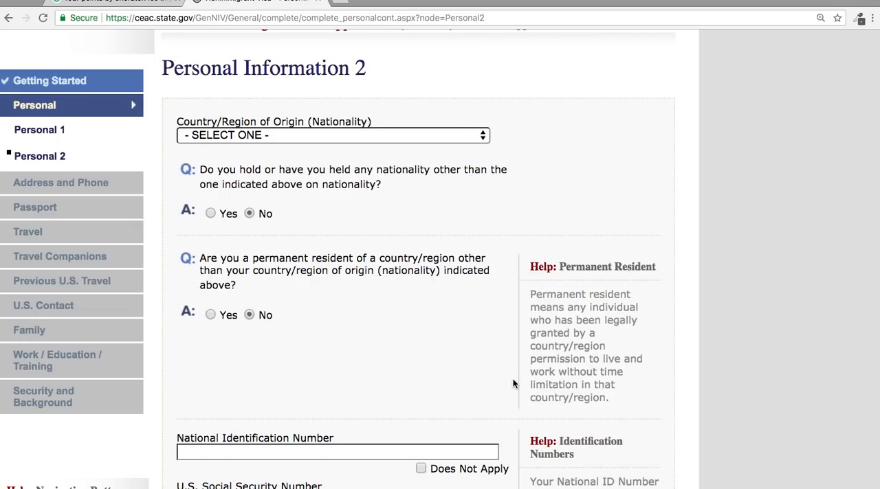
Mark the National Identification, U.S. Social Security and U.S. Taxpayer ID numbers as Does Not Apply and try to proceed to Address and Phone.
scroll(513, 381, down, 5)
scroll(514, 383, up, 1)
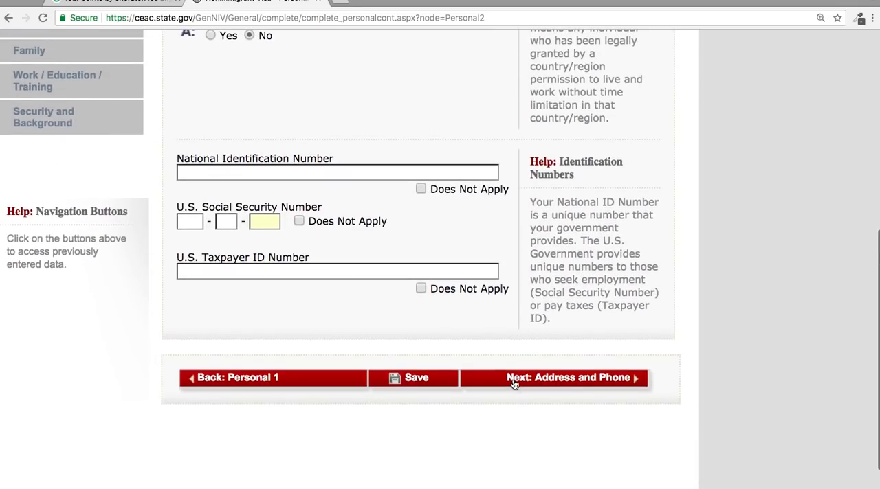
click(421, 189)
click(299, 220)
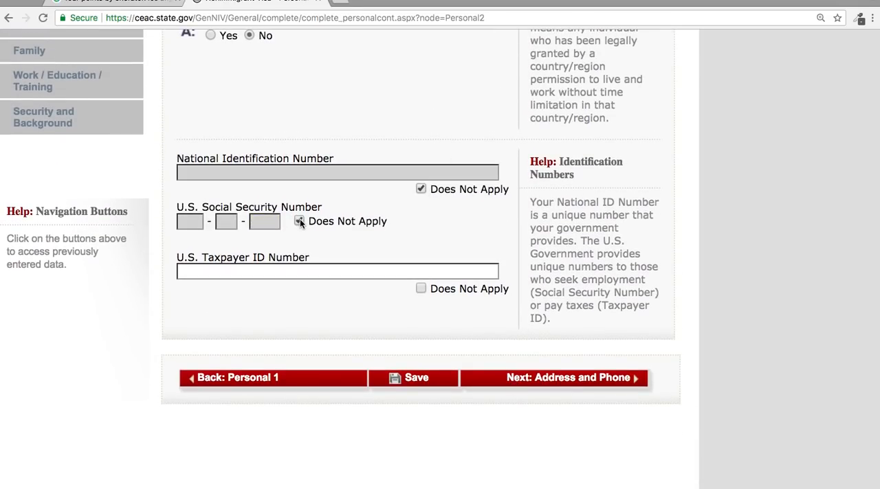
click(421, 289)
click(602, 385)
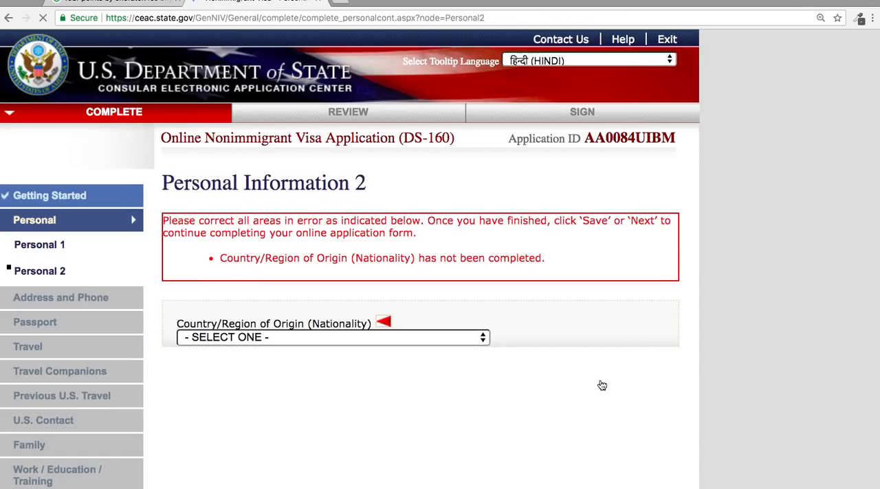
Set the Country/Region of Origin (Nationality) to INDIA.
scroll(601, 382, down, 5)
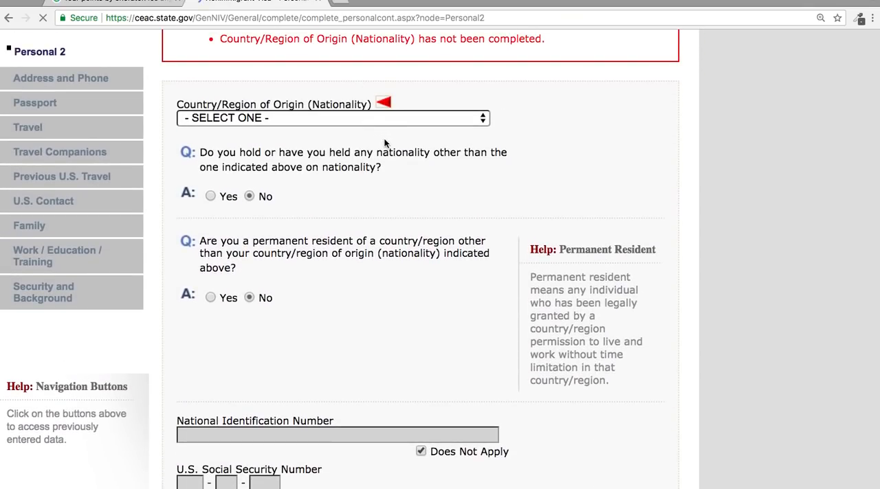
click(375, 118)
scroll(375, 119, down, 10)
scroll(375, 120, down, 1)
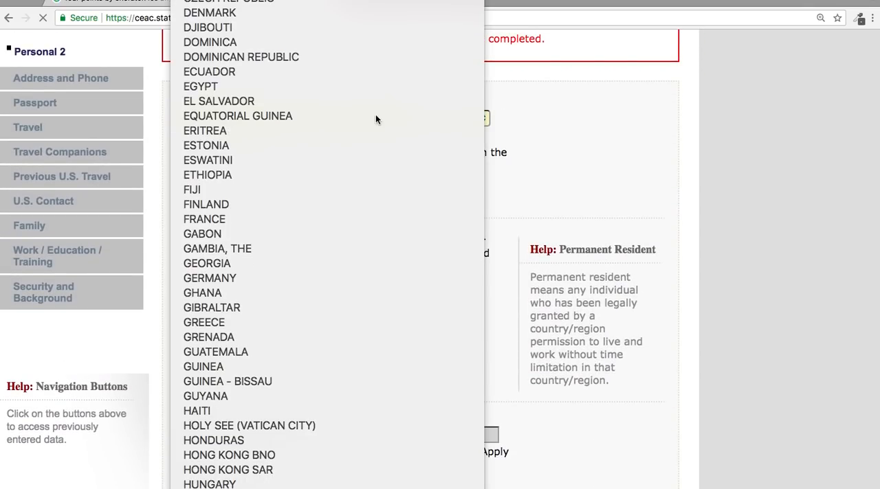
key(Return)
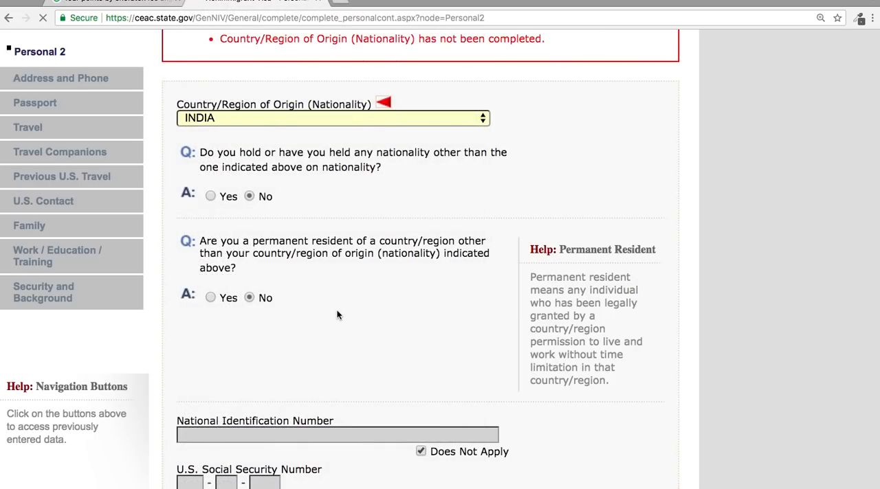
Save the completed Personal Information 2 section of the application.
scroll(336, 312, down, 4)
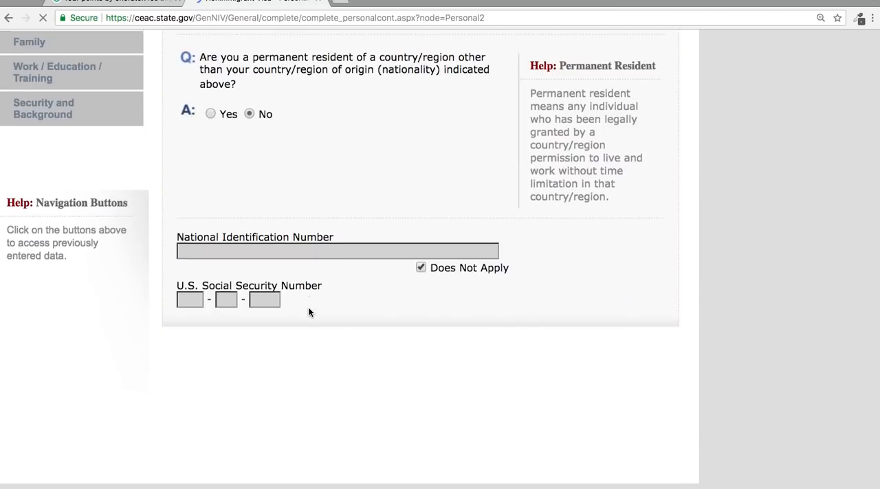
scroll(377, 473, down, 2)
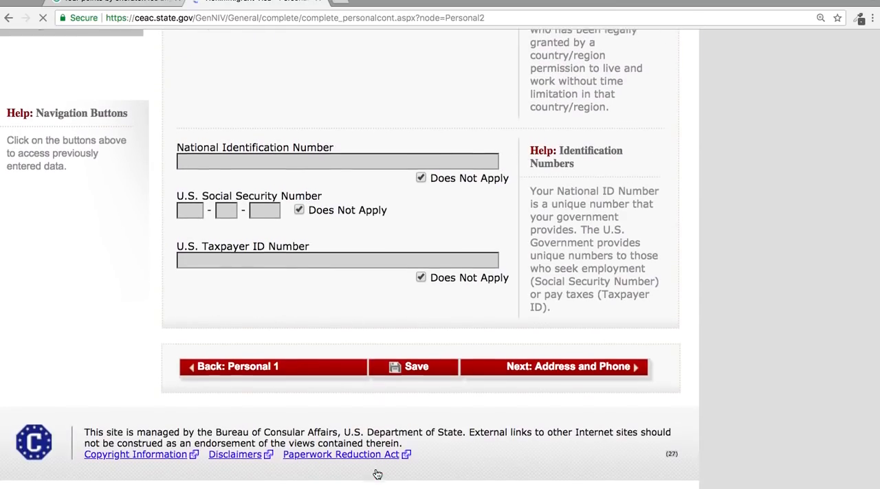
click(415, 387)
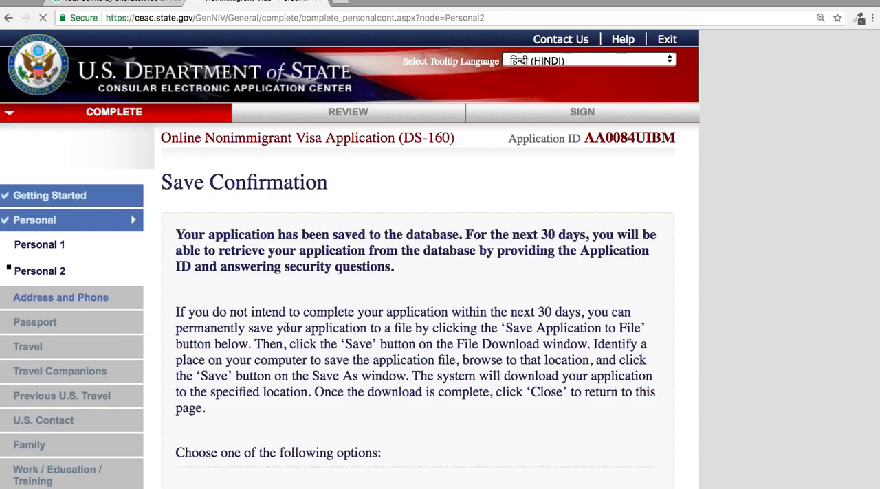
Continue the application after the save confirmation and proceed from Personal 2 to the Address and Phone section.
scroll(287, 327, down, 5)
scroll(287, 327, down, 1)
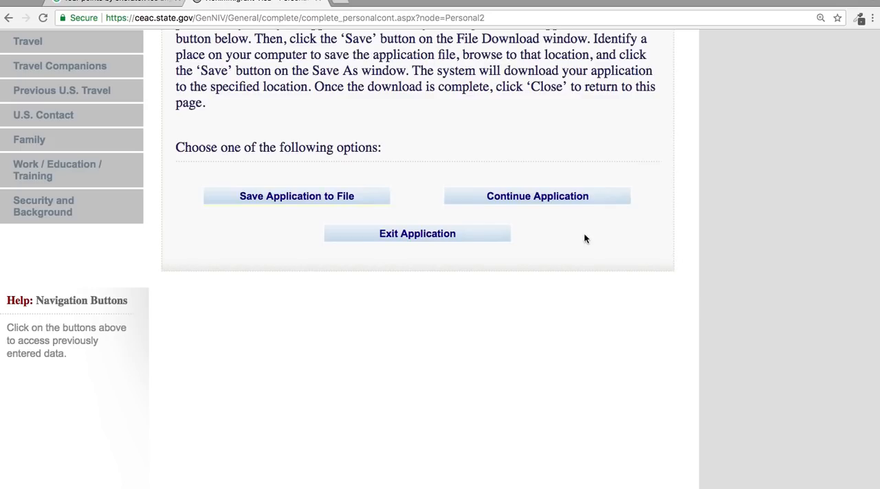
click(546, 201)
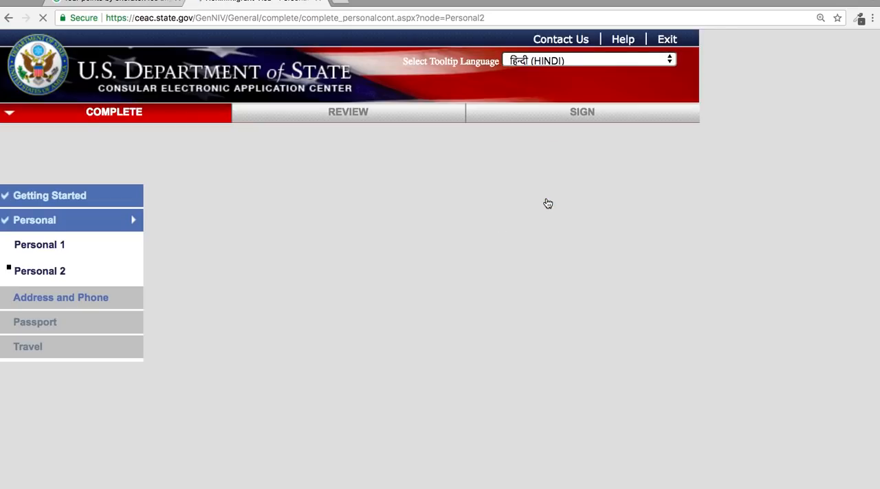
scroll(451, 321, down, 10)
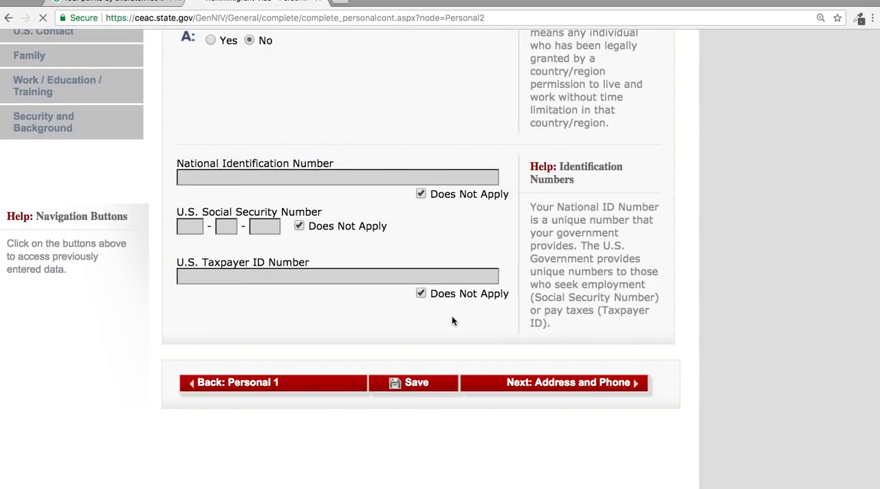
click(585, 389)
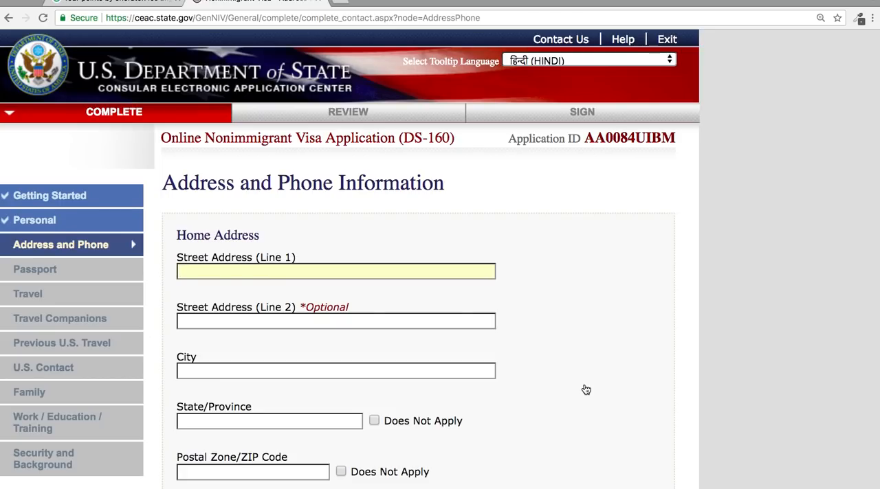
Enter the applicant's home street address on line 1.
click(406, 274)
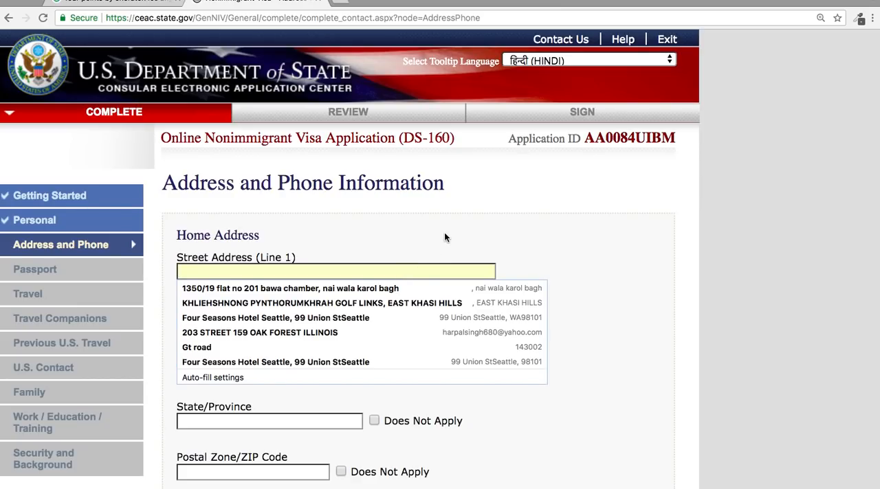
click(444, 232)
click(378, 270)
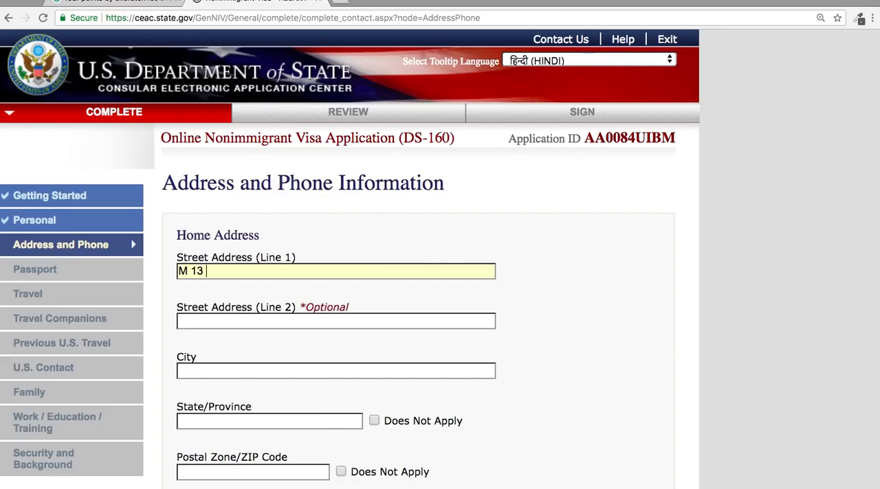
Fill in the city and state/province of the applicant's home address.
click(278, 368)
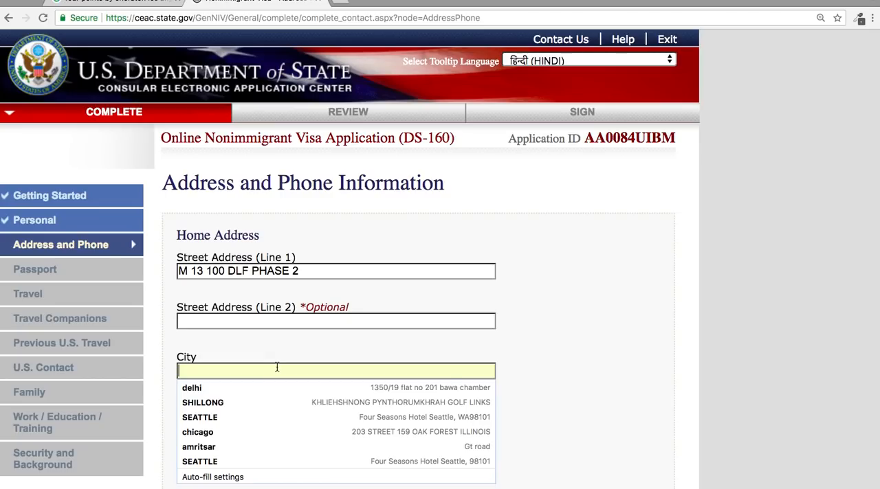
text(GURU)
key(Down)
key(Return)
click(216, 422)
text(HATA)
key(BackSpace)
key(BackSpace)
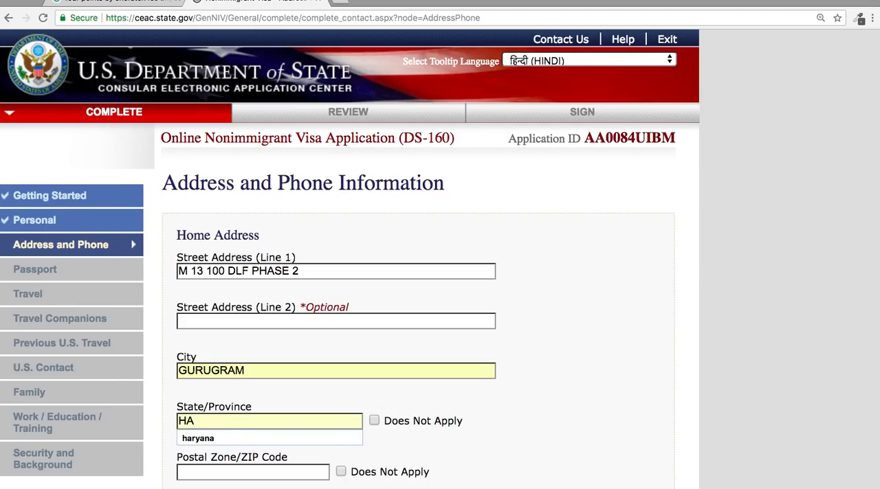
click(308, 437)
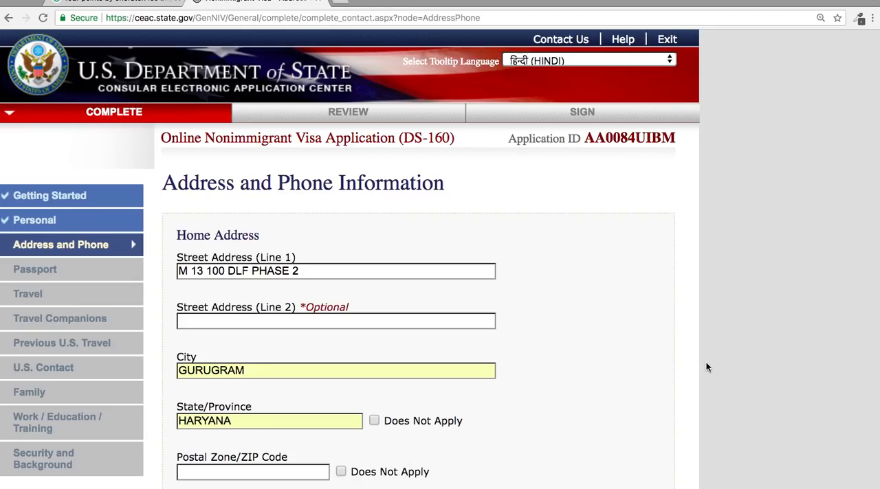
Enter the home address postal code and set its Country/Region to INDIA.
scroll(705, 365, down, 5)
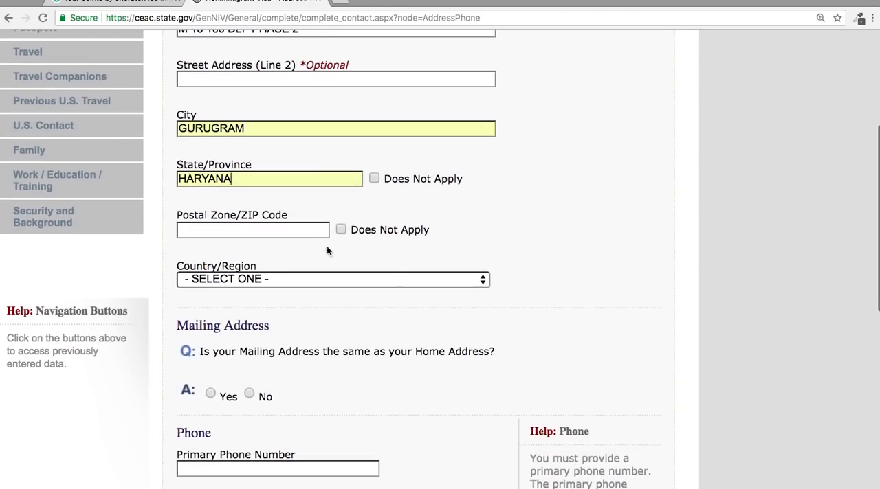
click(261, 230)
text(122)
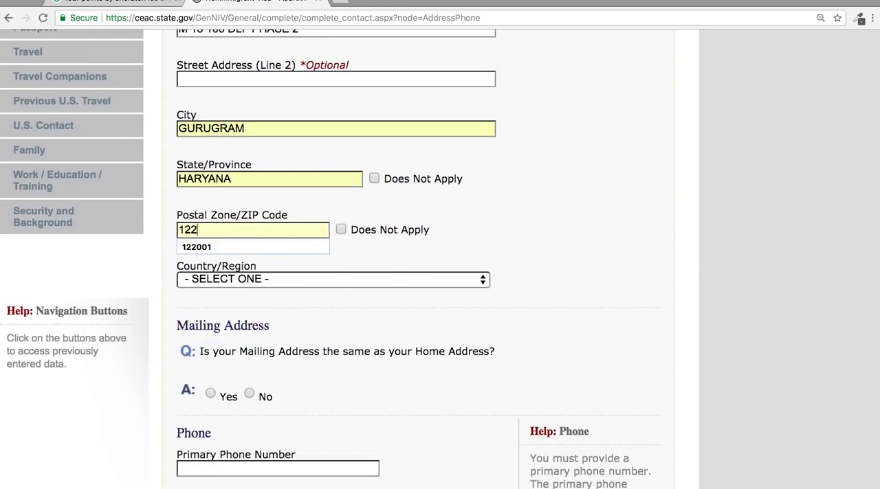
text(001)
click(230, 244)
click(270, 279)
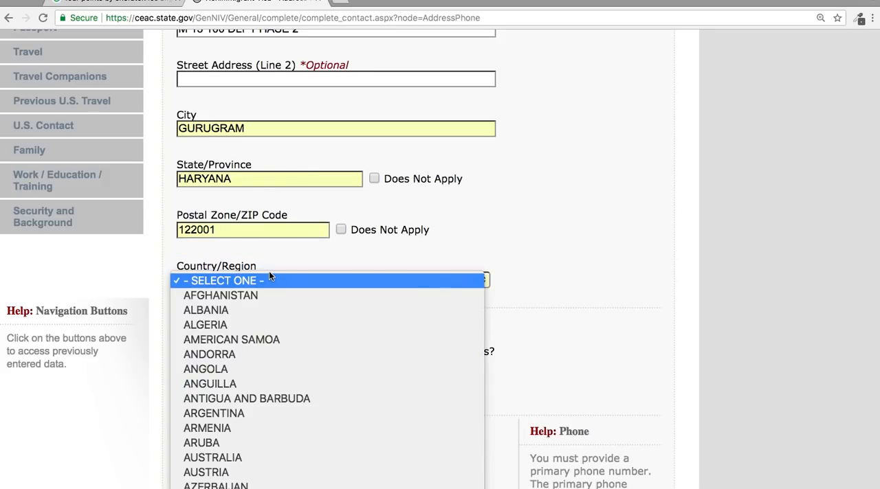
text(india)
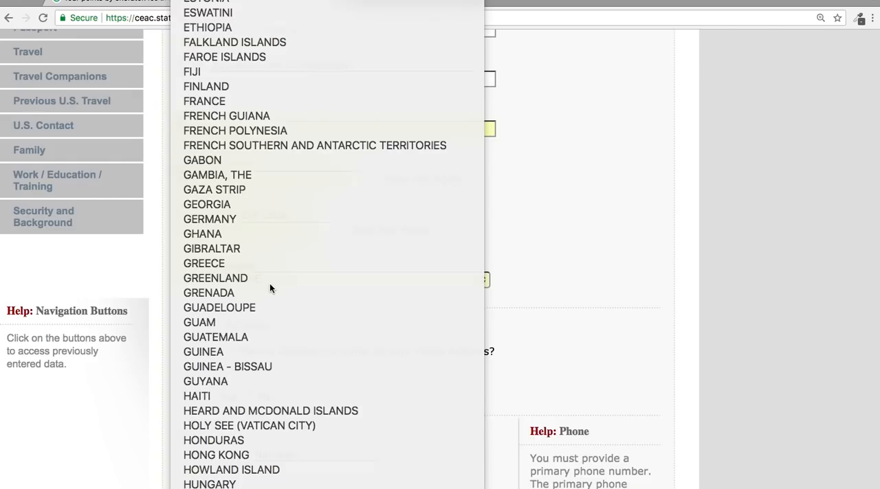
key(Return)
Answer Yes to the mailing address being the same as the home address and enter the applicant's primary phone number.
scroll(384, 424, down, 5)
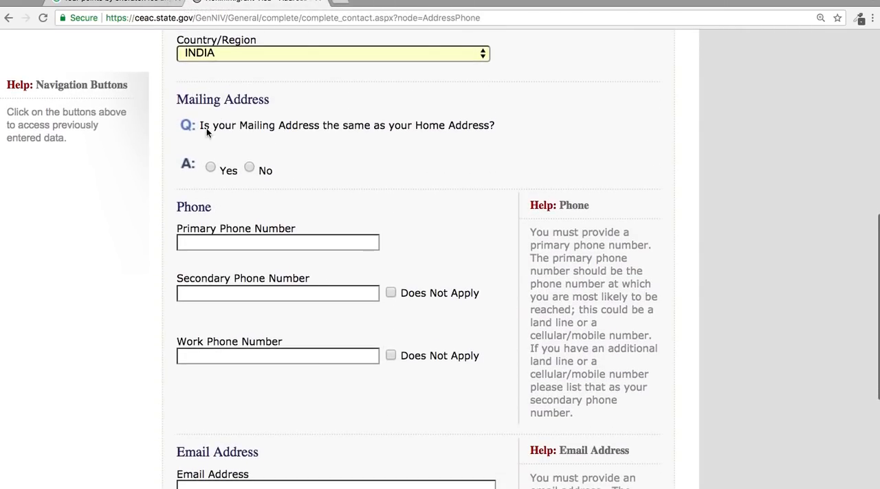
click(210, 167)
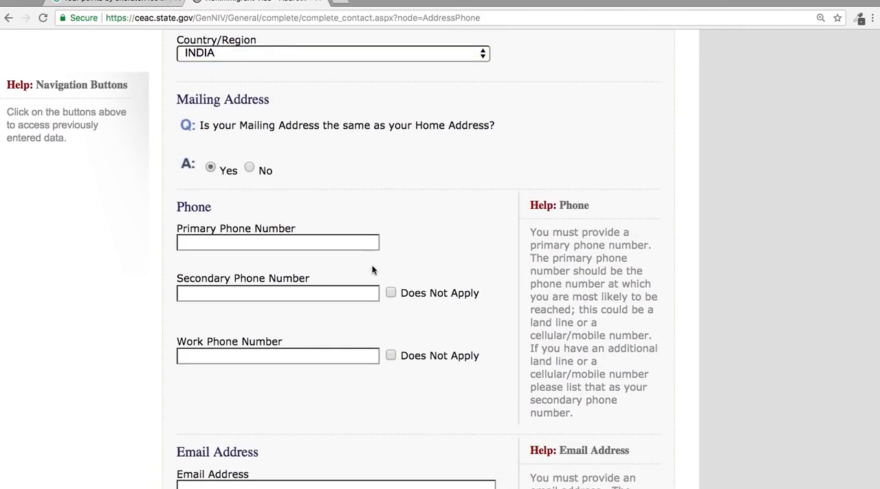
scroll(305, 243, up, 7)
scroll(305, 243, down, 8)
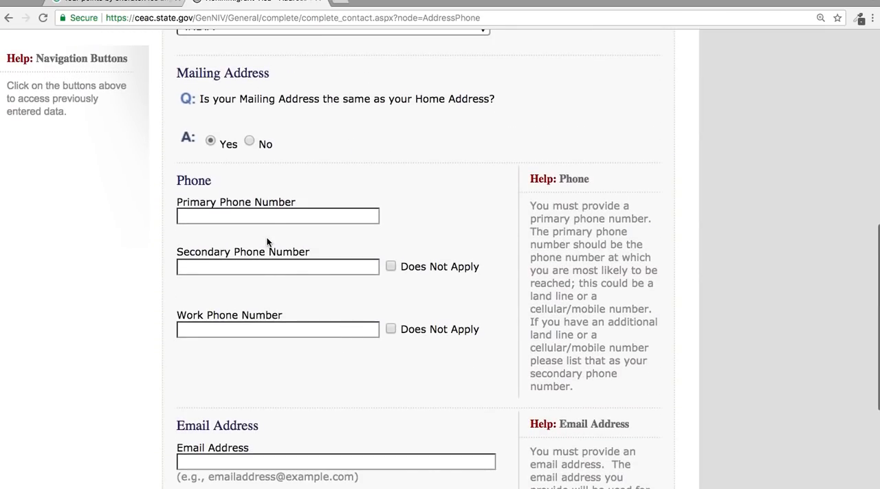
click(270, 217)
text(9654)
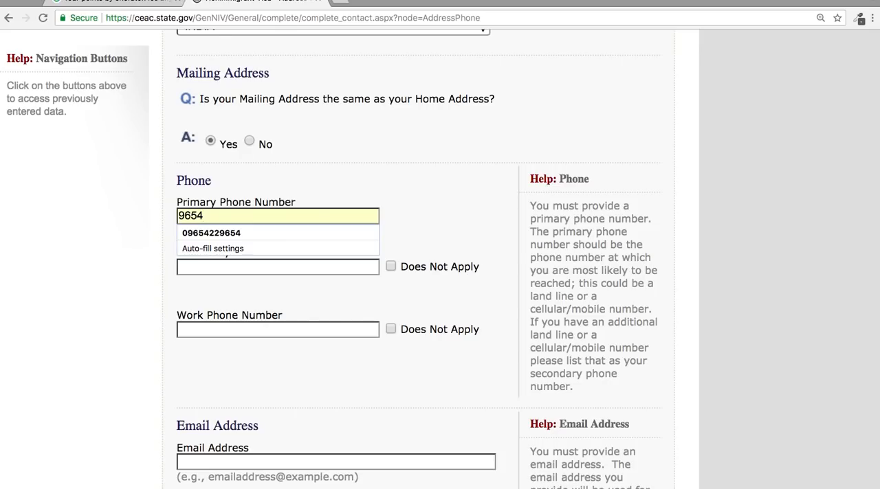
key(Down)
key(Return)
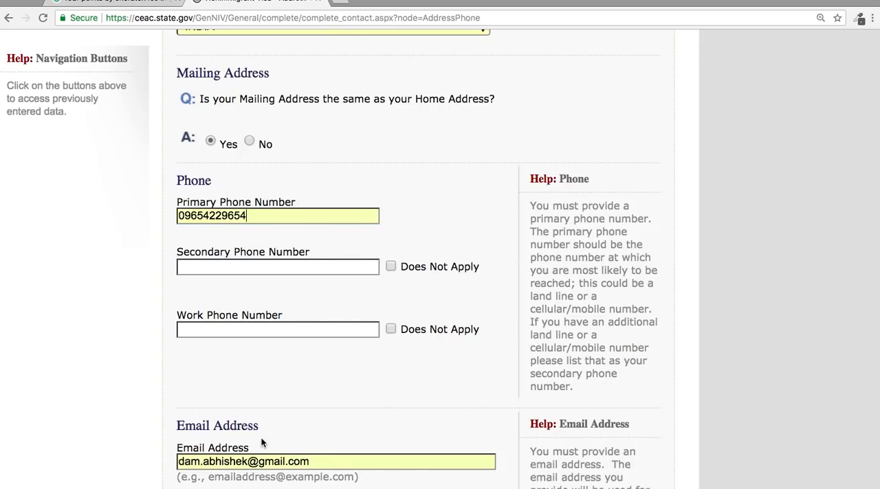
Clear the auto-filled email address and mark the Secondary and Work Phone Numbers as Does Not Apply.
drag(310, 462, 180, 462)
key(BackSpace)
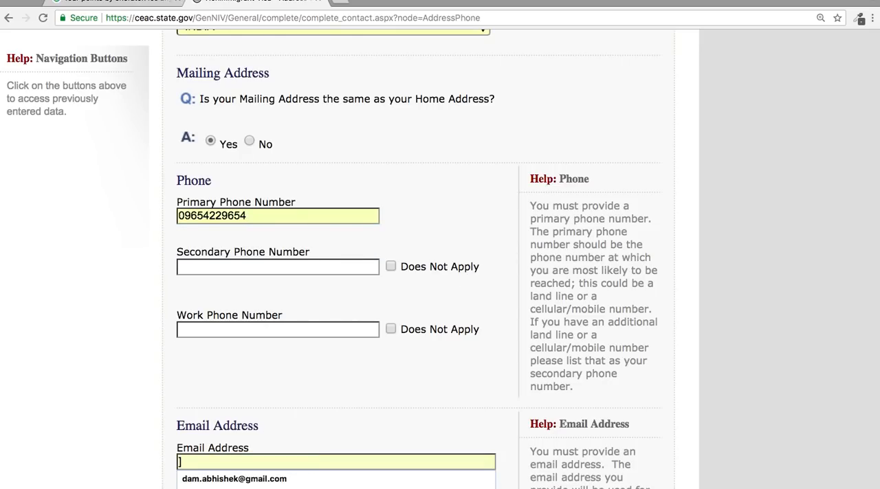
click(391, 267)
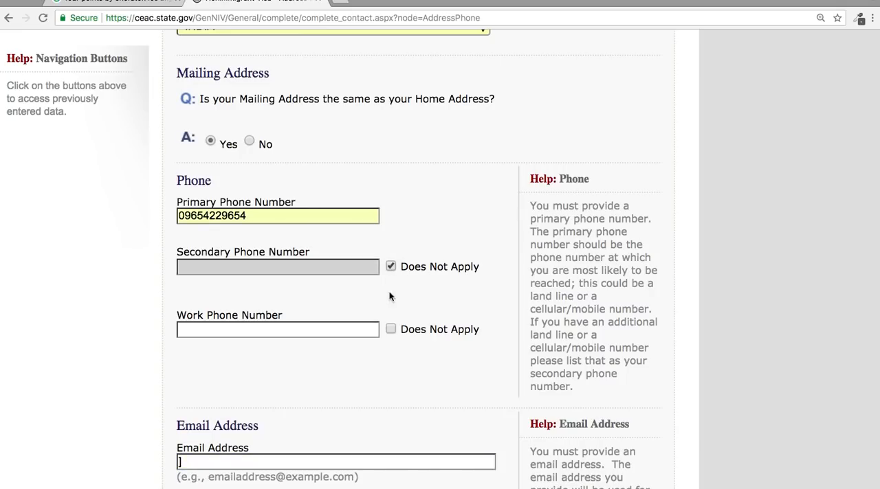
click(392, 331)
Enter the applicant's contact email address in lowercase.
scroll(380, 484, down, 5)
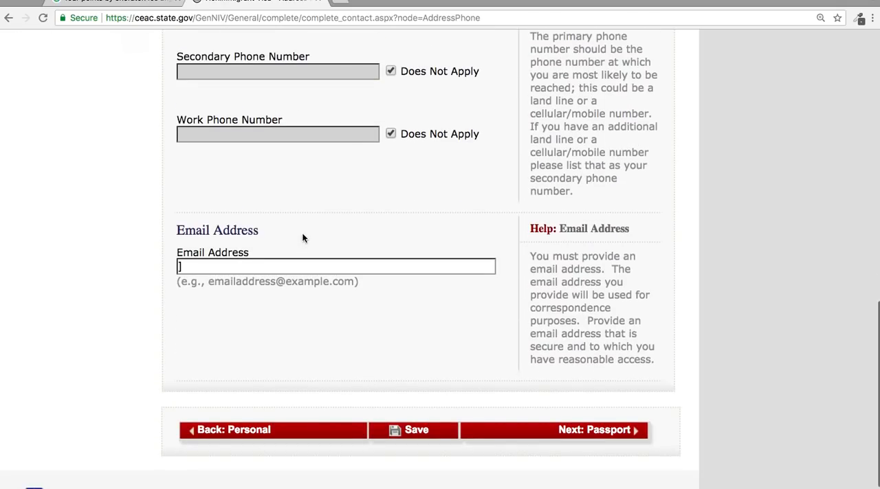
click(305, 261)
key(Escape)
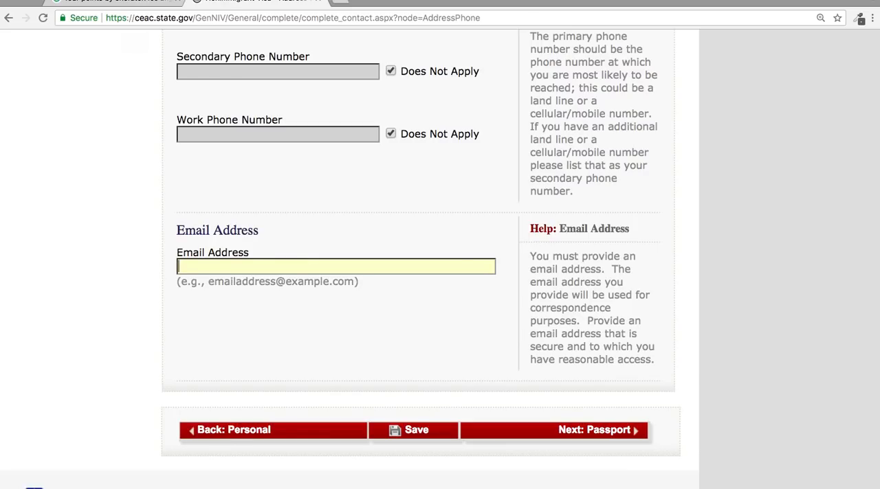
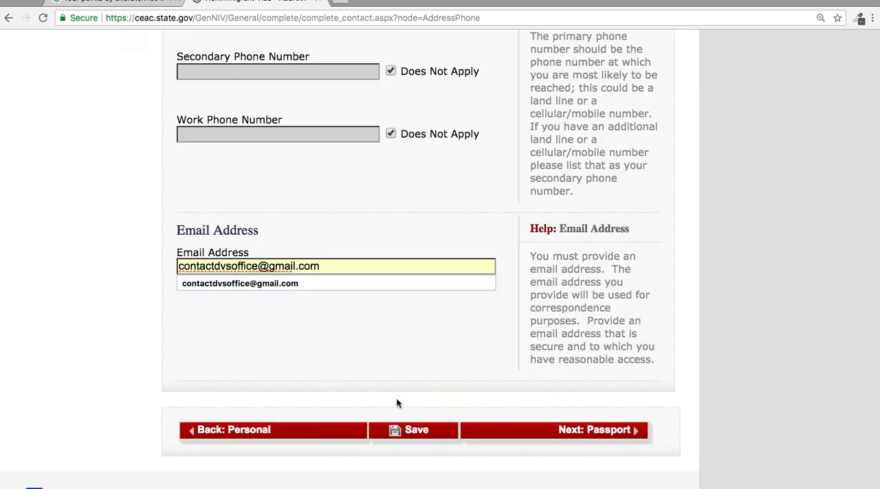
Save the Address and Phone section, then continue the application to the Passport section.
click(399, 431)
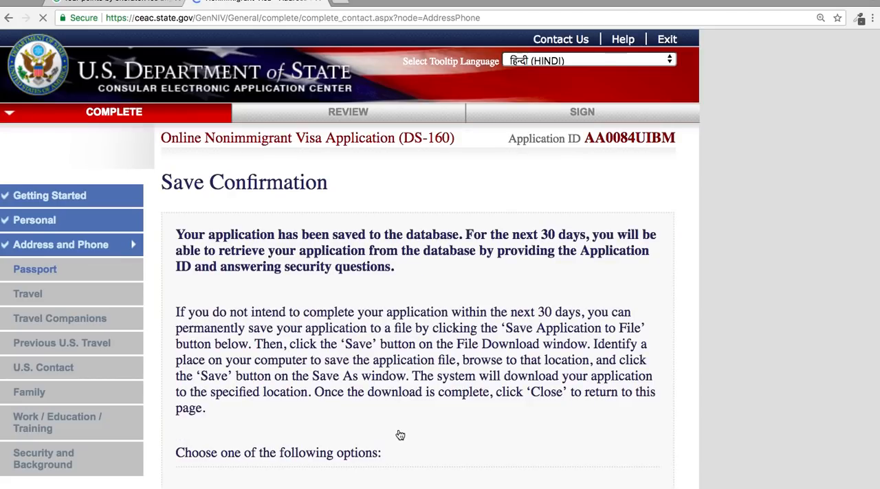
scroll(451, 321, down, 10)
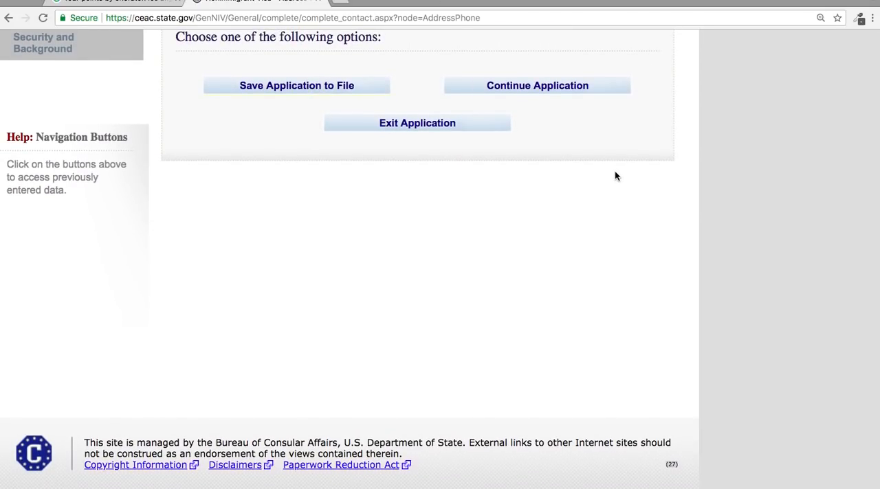
click(556, 95)
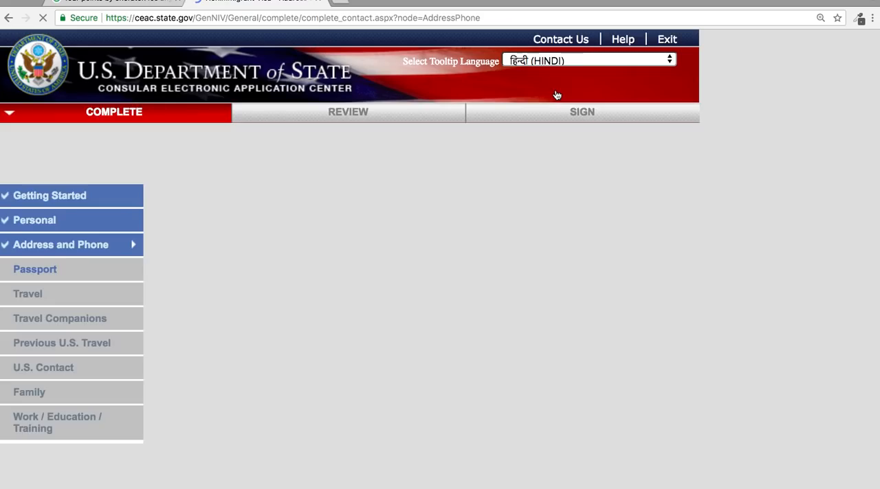
scroll(556, 95, down, 15)
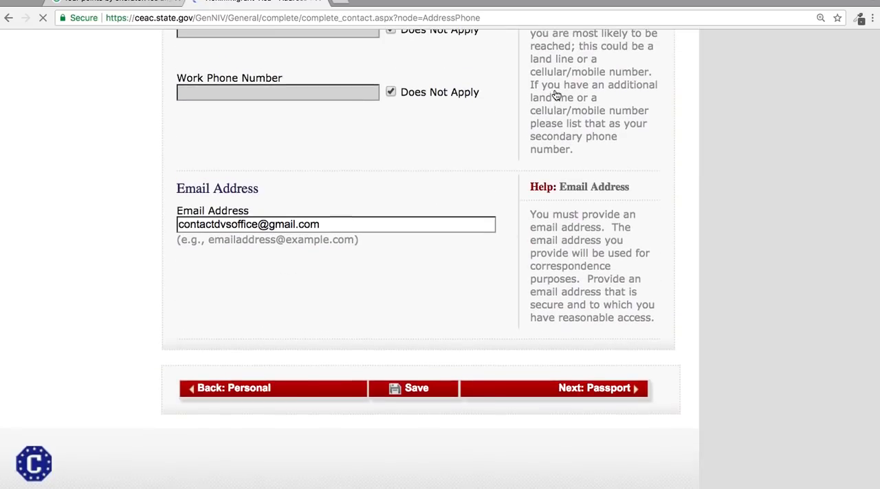
click(568, 403)
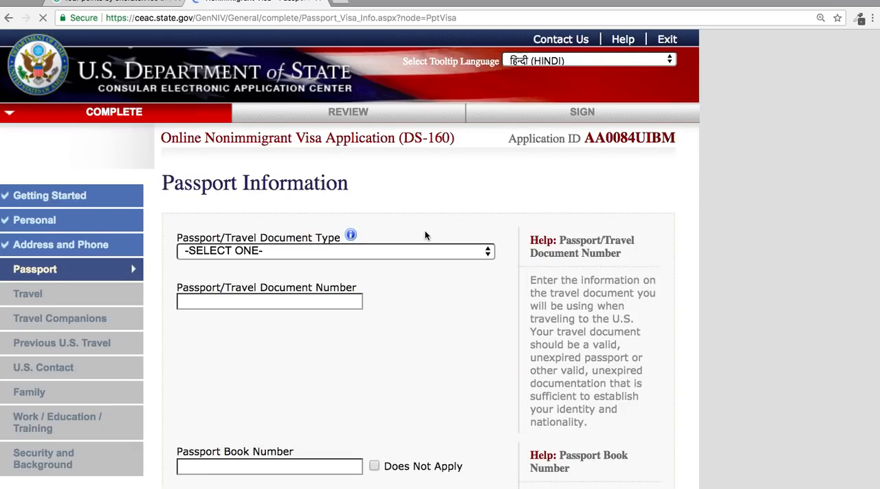
Set the Passport/Travel Document Type to REGULAR and enter the passport number.
scroll(425, 235, down, 2)
click(419, 206)
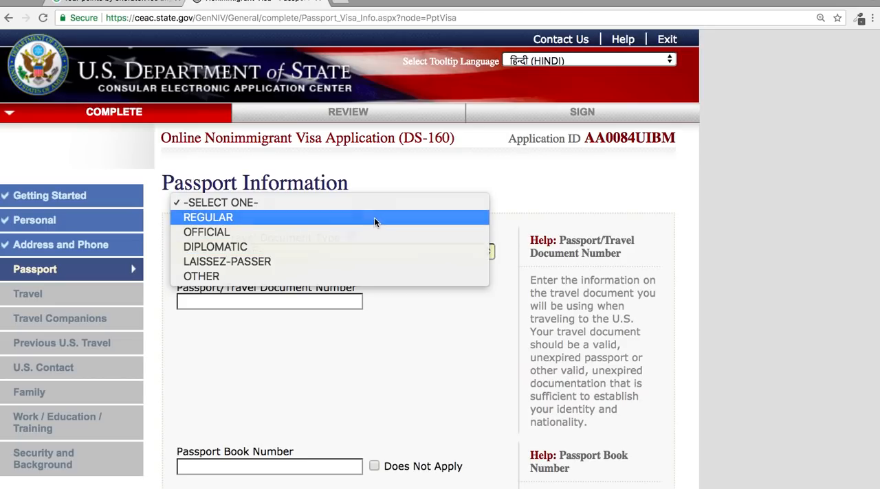
click(374, 218)
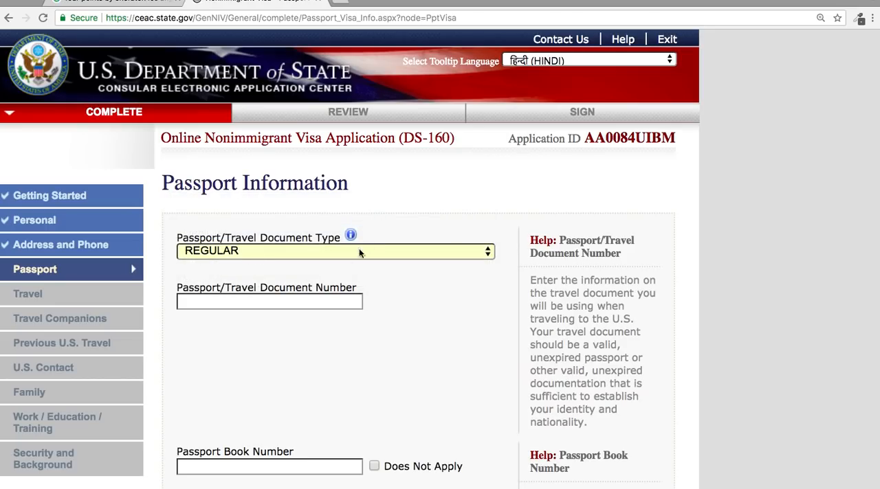
click(296, 308)
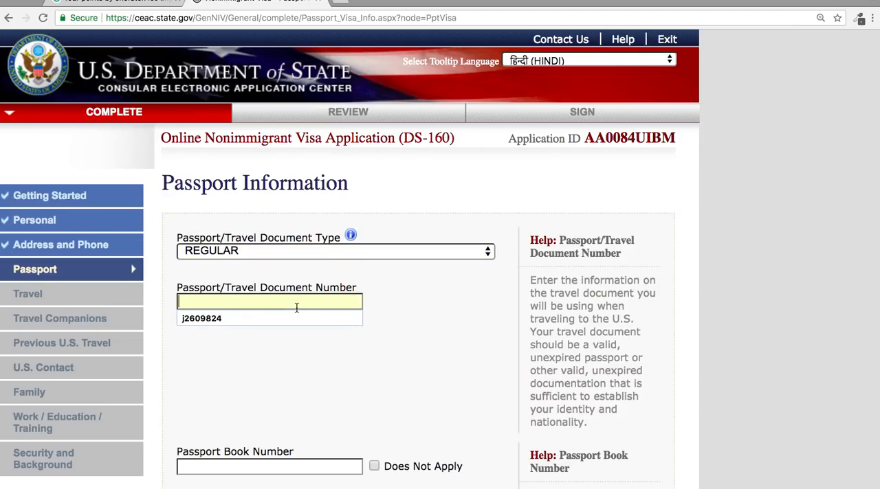
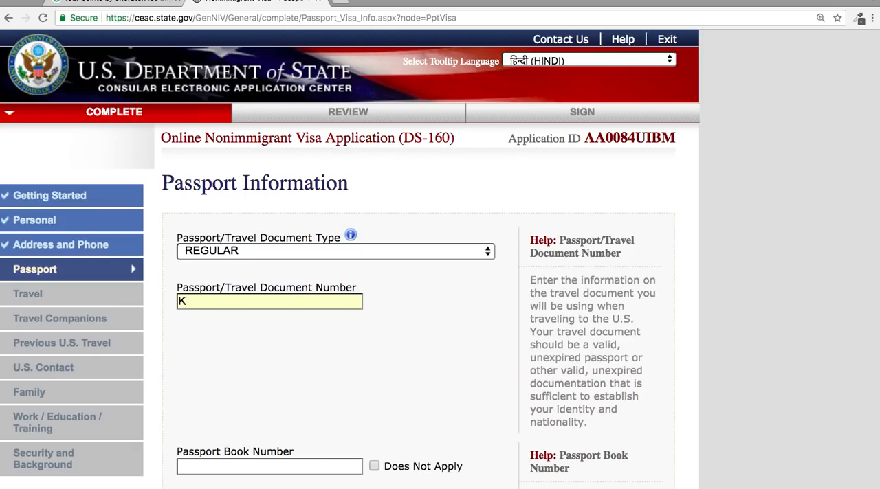
Mark the Passport Book Number as Does Not Apply.
scroll(255, 419, down, 4)
click(374, 222)
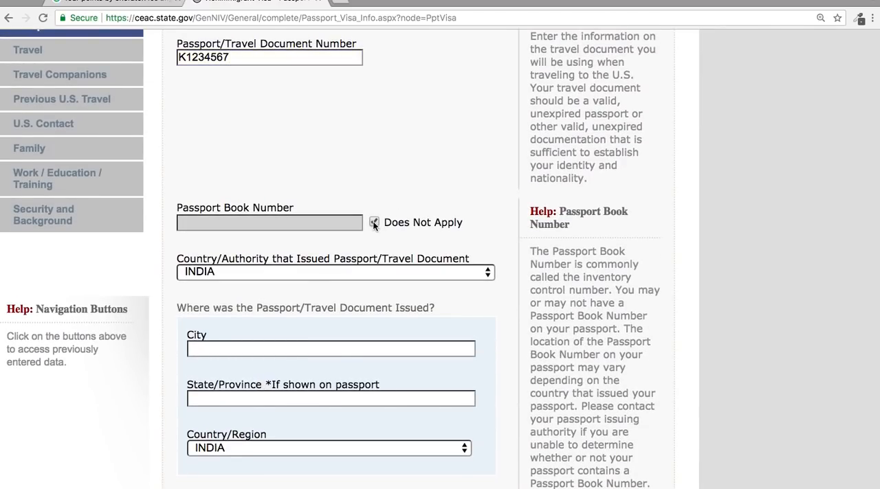
scroll(305, 419, down, 1)
scroll(305, 420, down, 1)
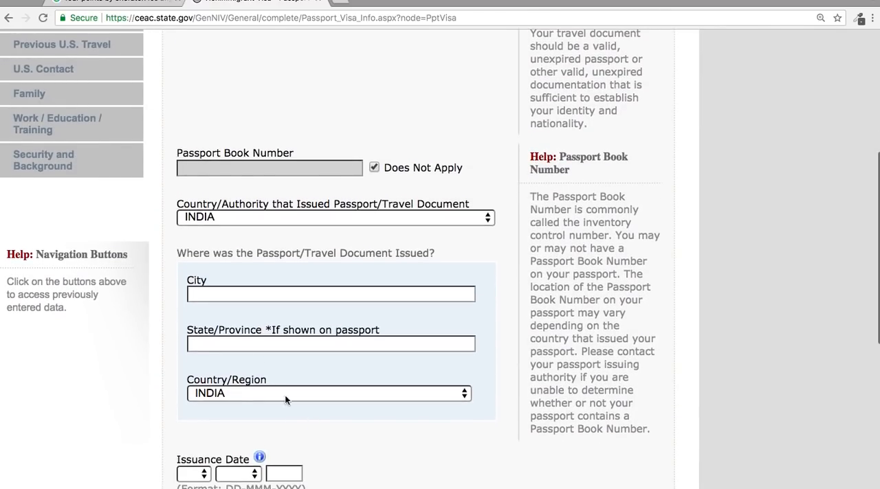
Enter DELHI as both the city and the state/province where the passport was issued.
click(276, 295)
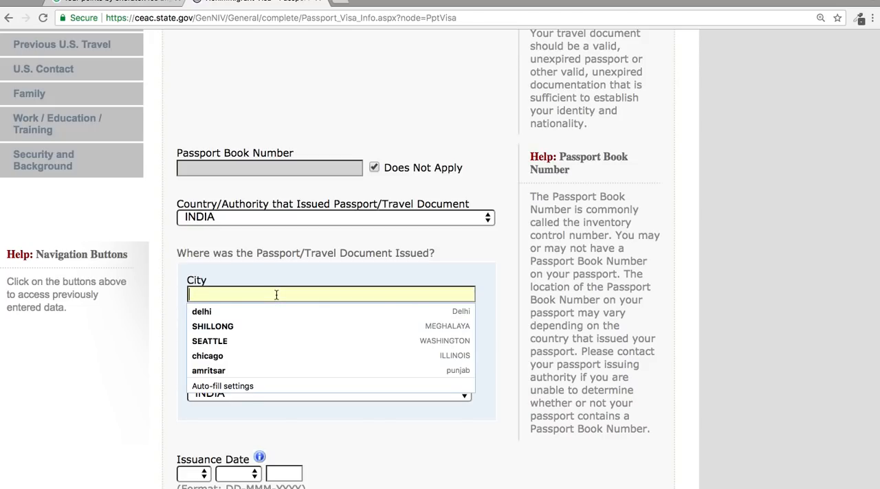
text(DEL)
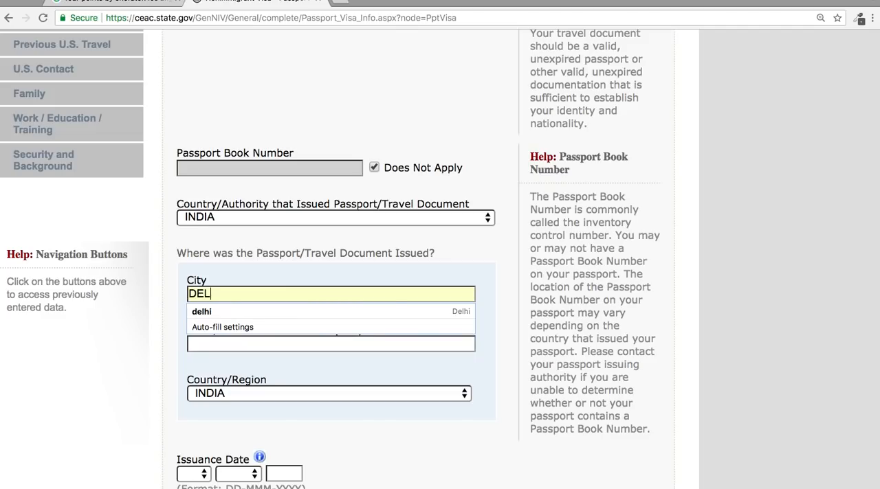
text(HI)
click(314, 341)
click(313, 341)
text(DELHI)
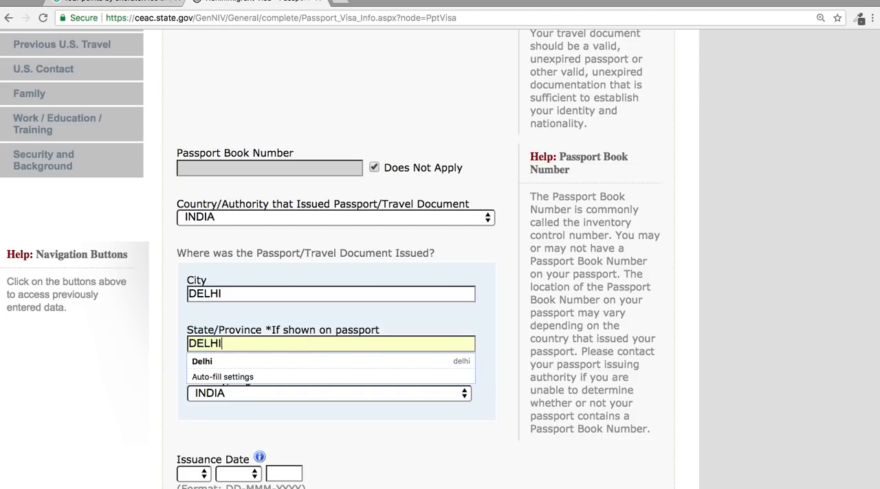
click(362, 255)
Set the passport's Issuance Date to 14 MAY 2012.
scroll(362, 311, down, 3)
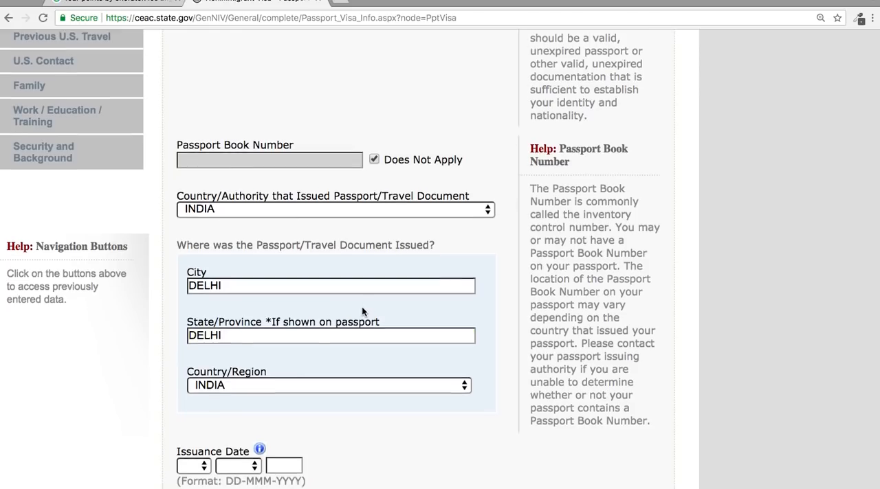
scroll(362, 311, down, 3)
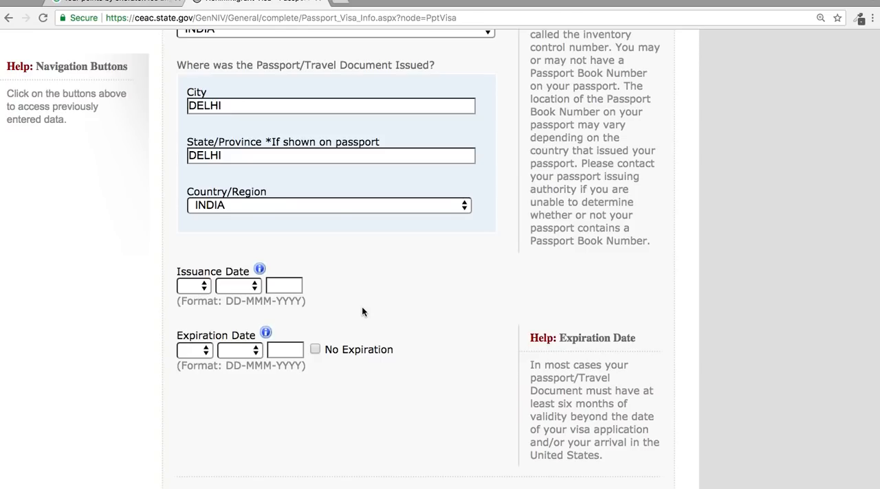
click(193, 287)
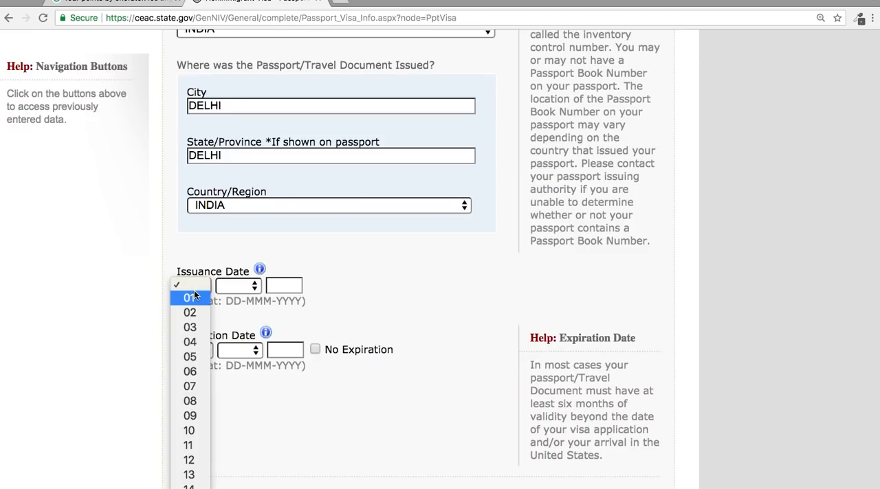
click(199, 487)
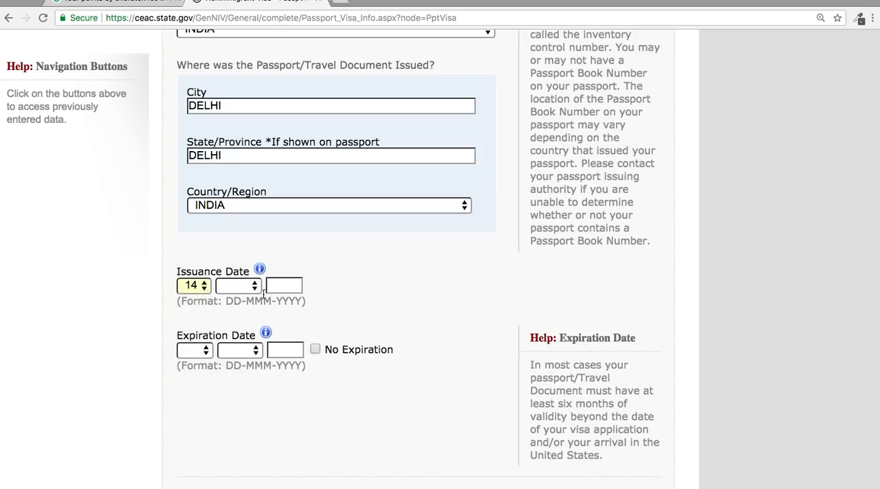
click(233, 287)
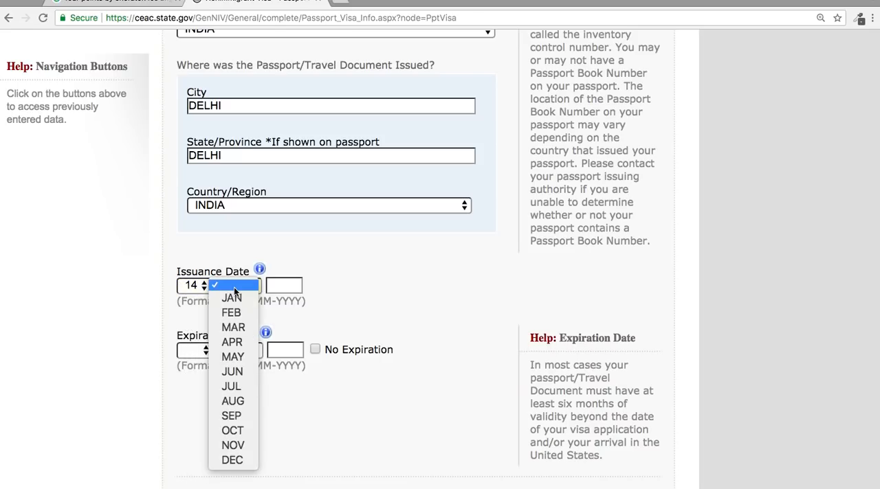
click(236, 358)
click(284, 290)
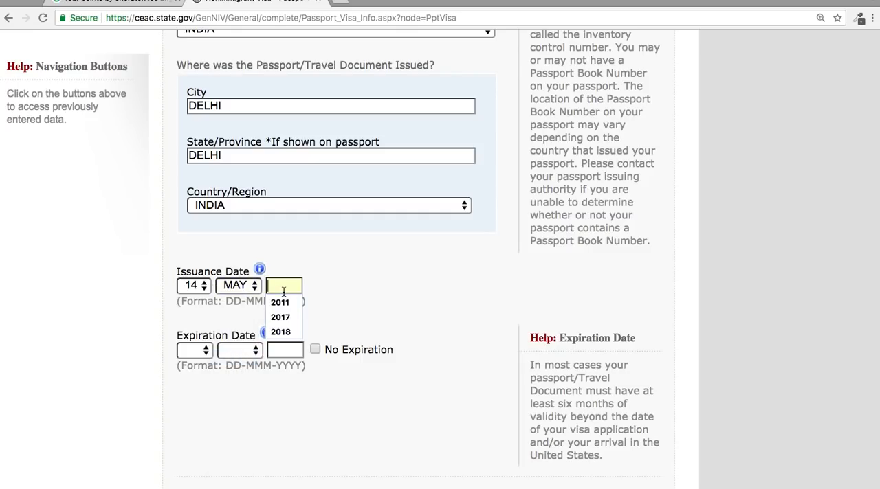
text(2012)
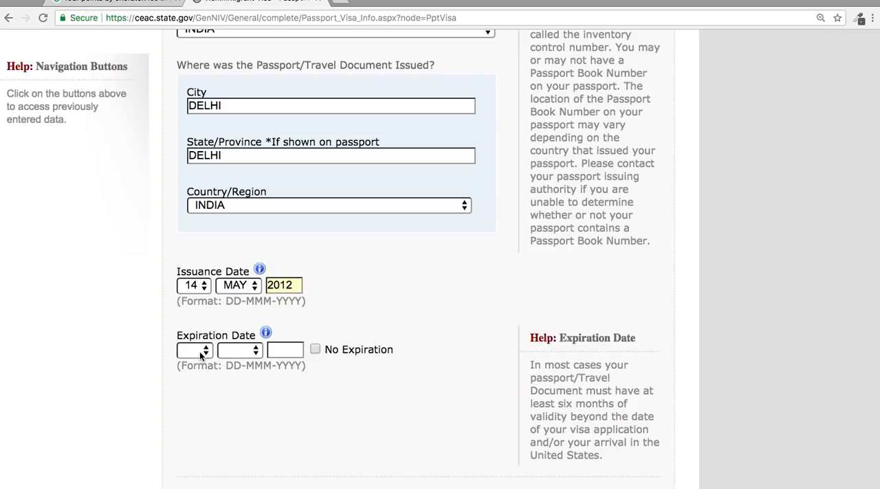
Set the passport's Expiration Date to 13 MAY 2022.
click(200, 352)
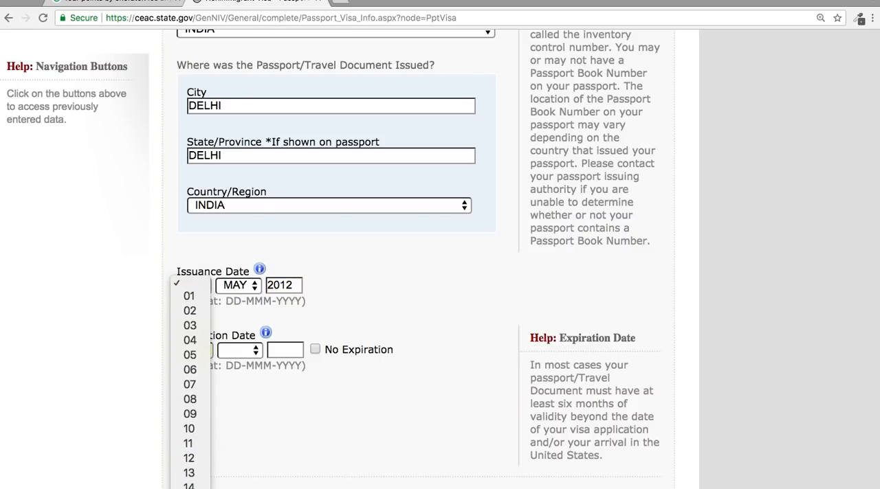
click(190, 473)
click(249, 355)
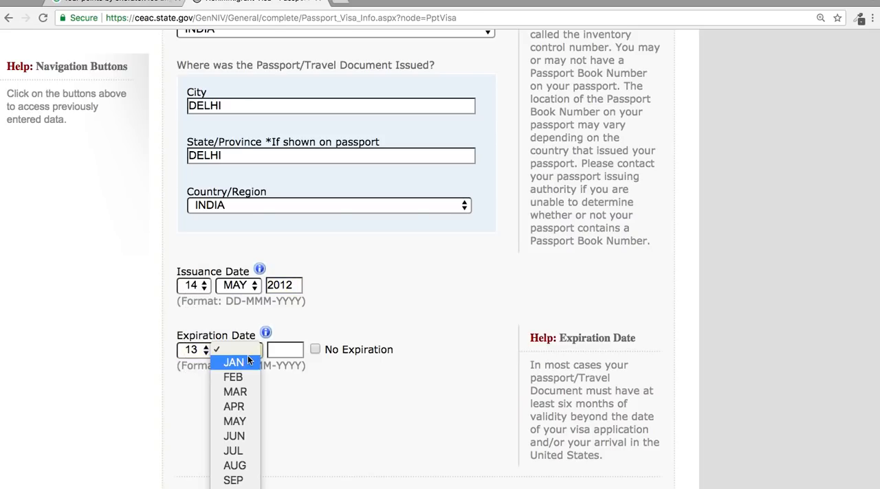
click(241, 421)
click(290, 353)
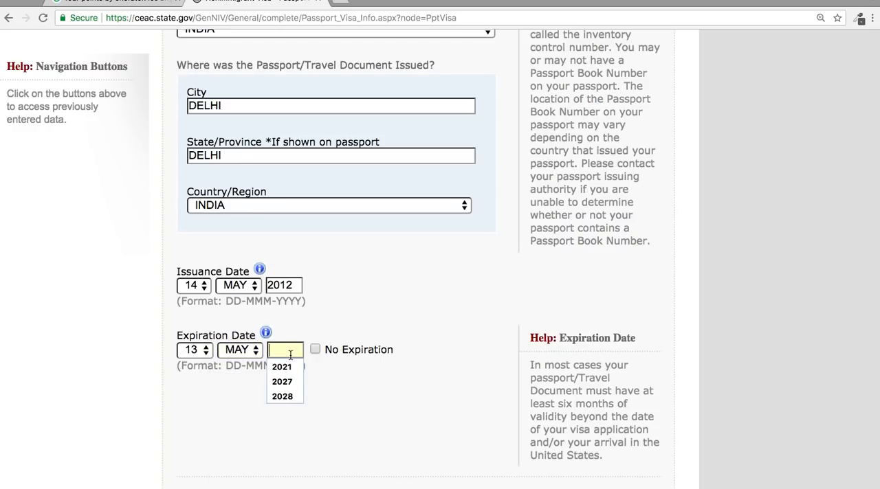
text(2002)
key(BackSpace)
text(2)
key(BackSpace)
key(BackSpace)
text(22)
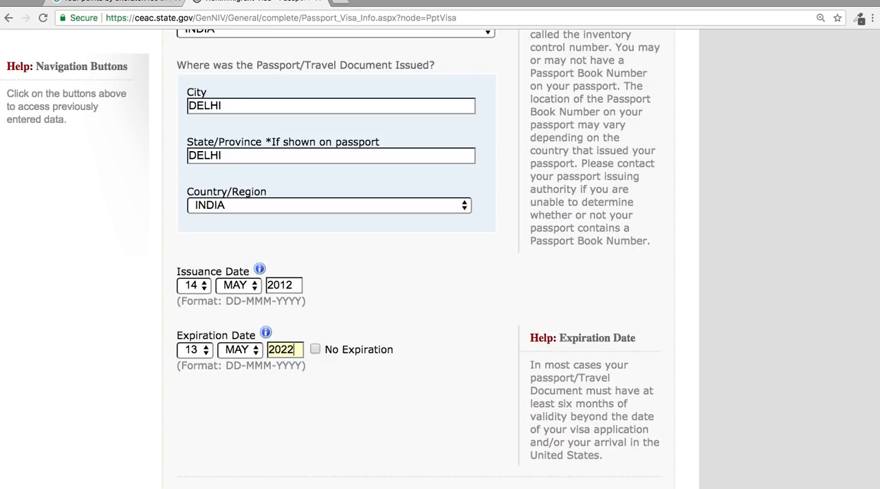
Answer No to ever having lost a passport or had one stolen, and try to continue to the Travel section.
scroll(409, 307, down, 5)
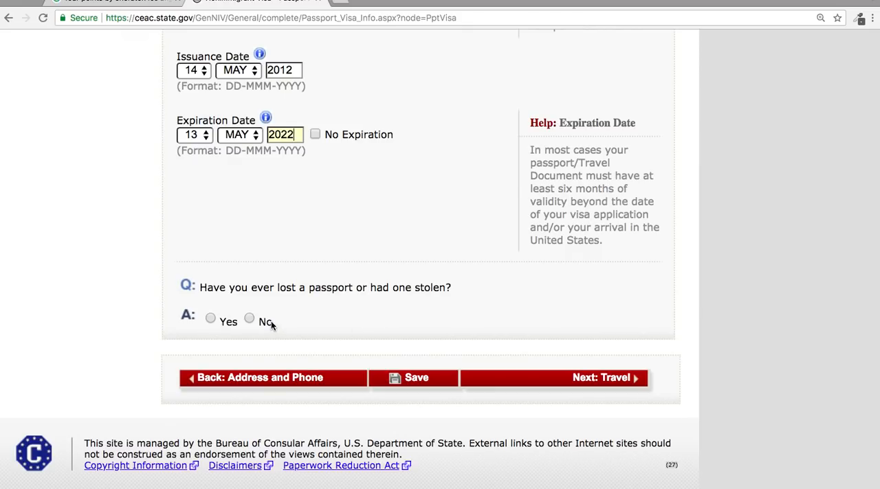
click(250, 320)
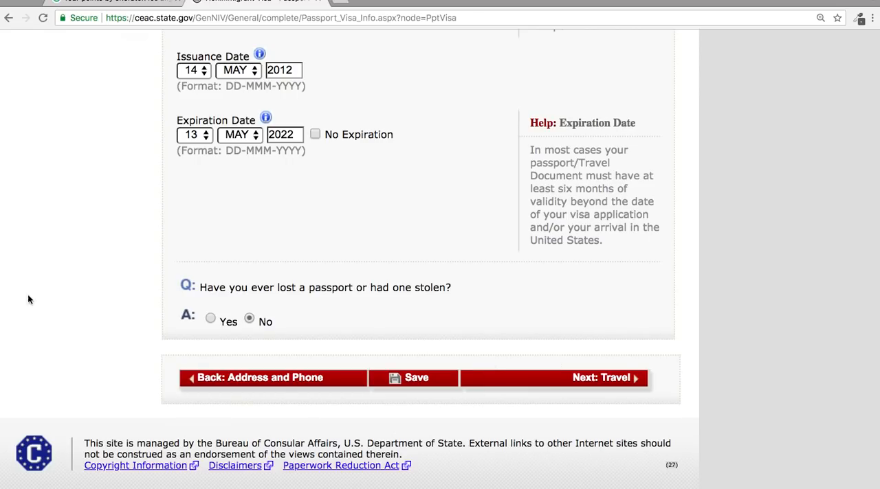
scroll(153, 309, up, 3)
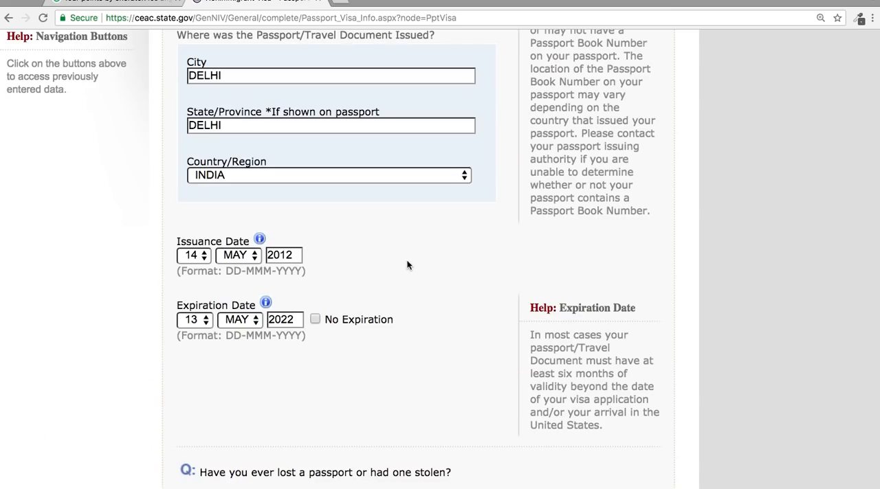
scroll(406, 263, down, 3)
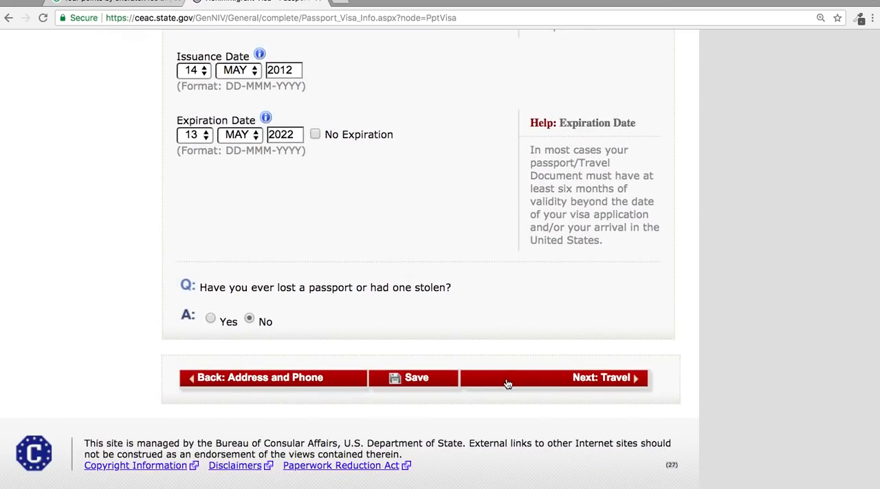
click(507, 383)
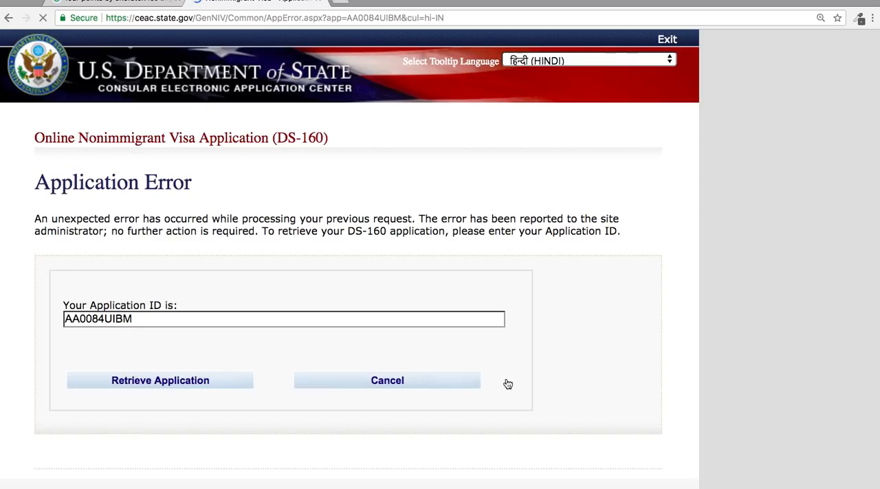
Retrieve the application by answering the security questions with the surname's first five letters, the year of birth and the childhood name.
click(220, 390)
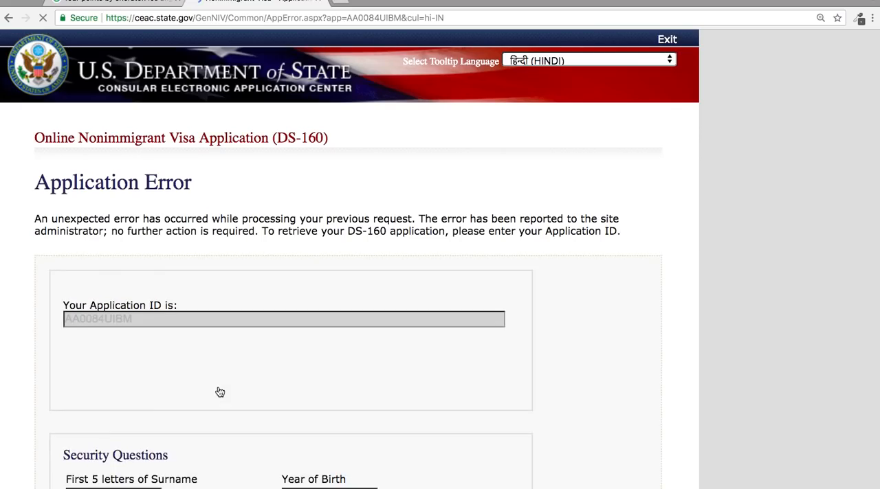
scroll(220, 392, down, 3)
click(140, 385)
click(317, 379)
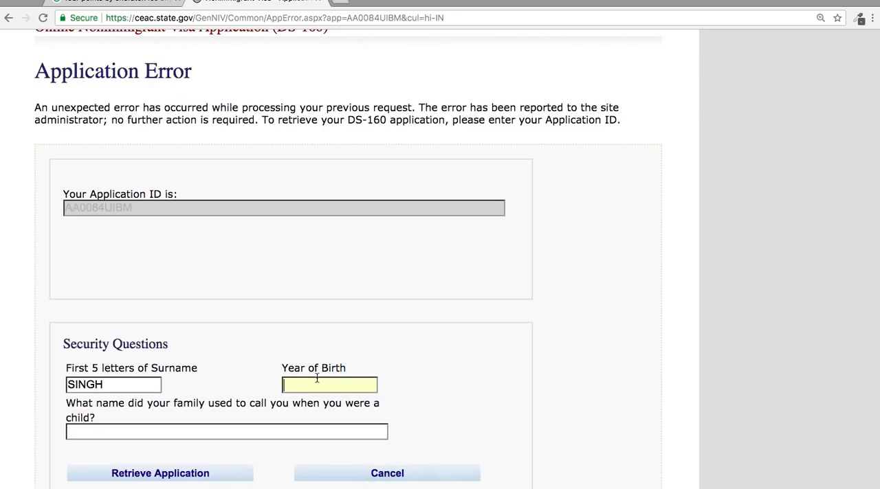
text(1965)
click(284, 433)
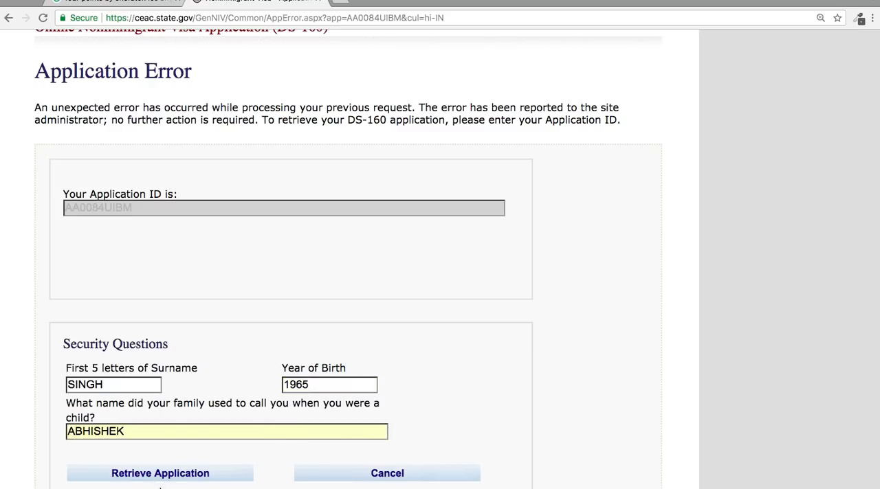
click(167, 478)
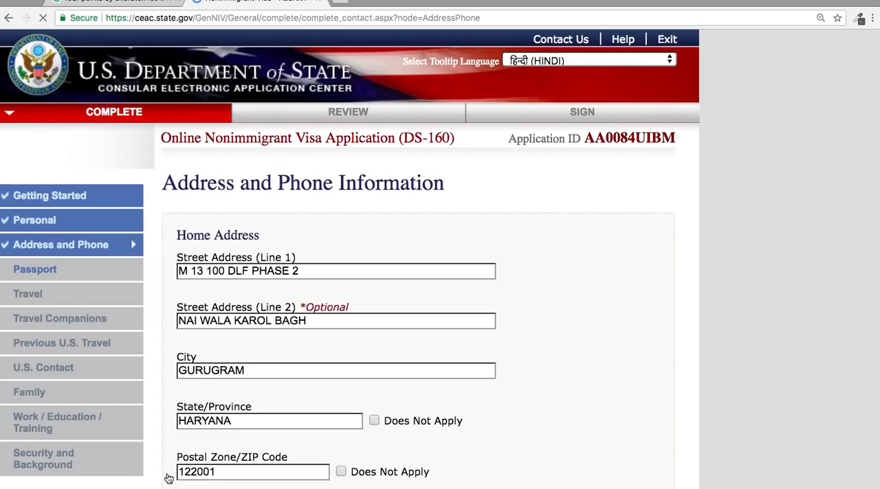
Check the restored Address and Phone details and continue to the Passport section.
scroll(401, 270, down, 10)
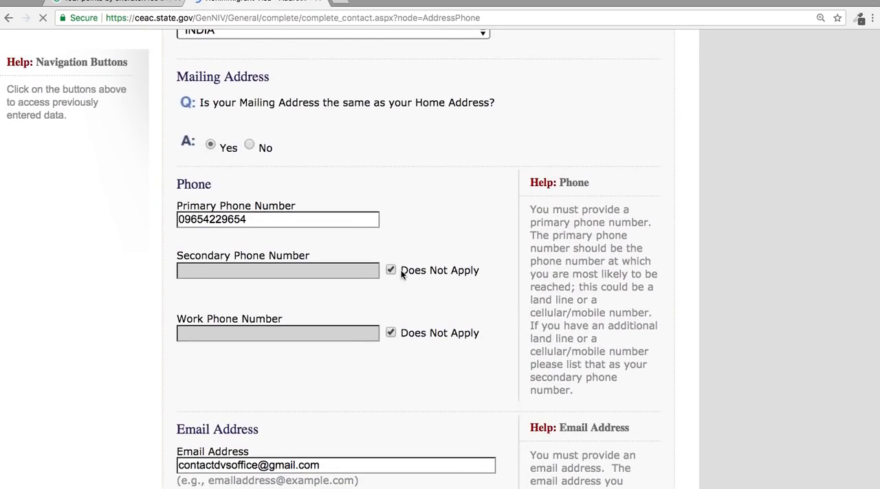
scroll(401, 271, down, 6)
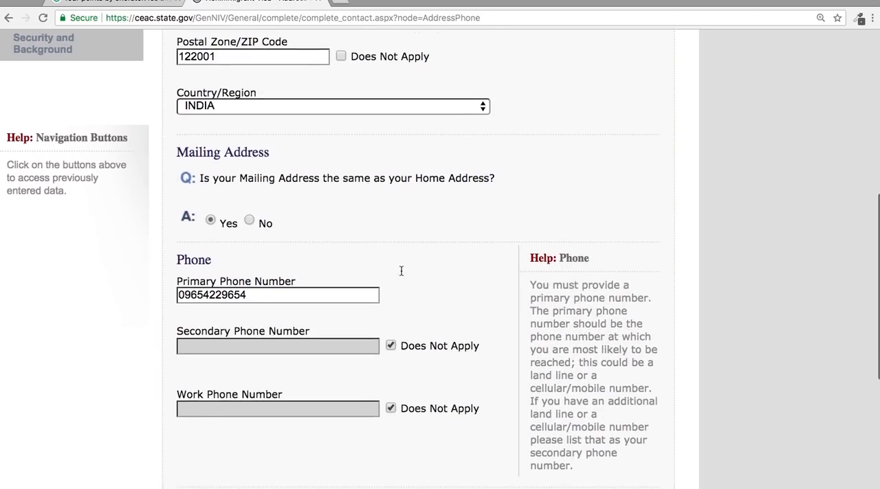
scroll(401, 271, down, 10)
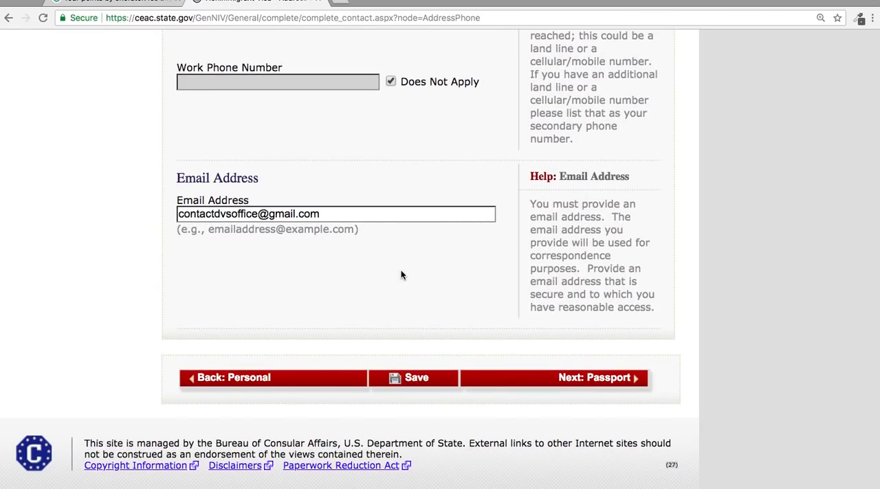
click(582, 378)
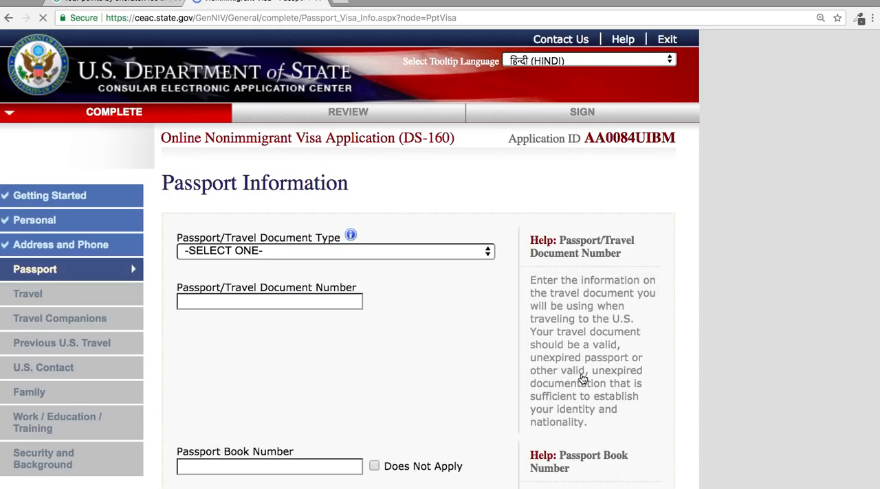
Set the Passport/Travel Document Type to REGULAR and enter the passport number again.
click(459, 251)
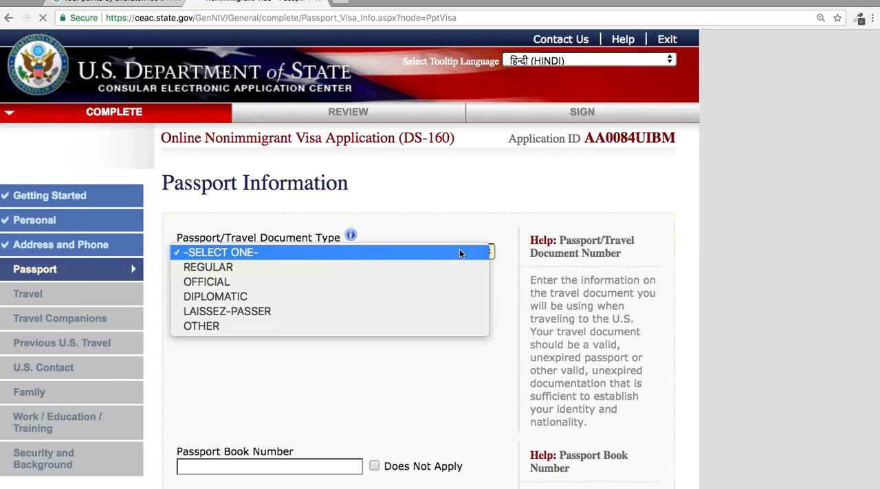
click(413, 269)
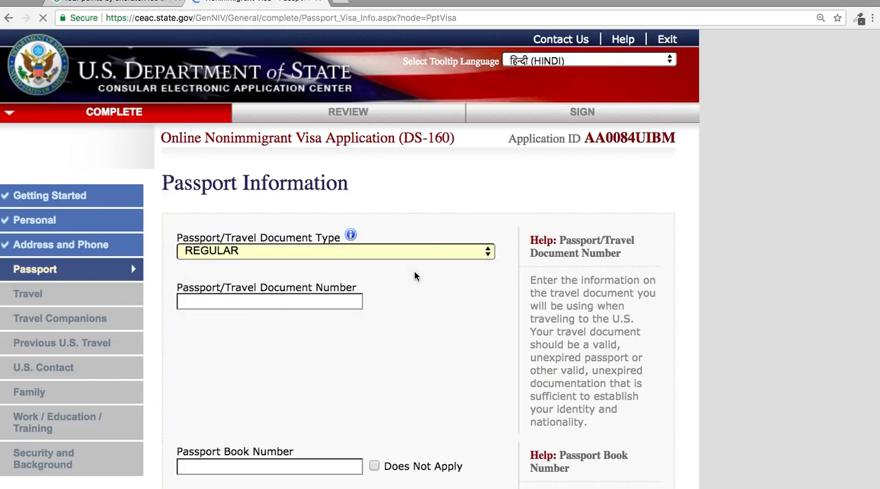
click(307, 300)
click(307, 299)
text(K123456)
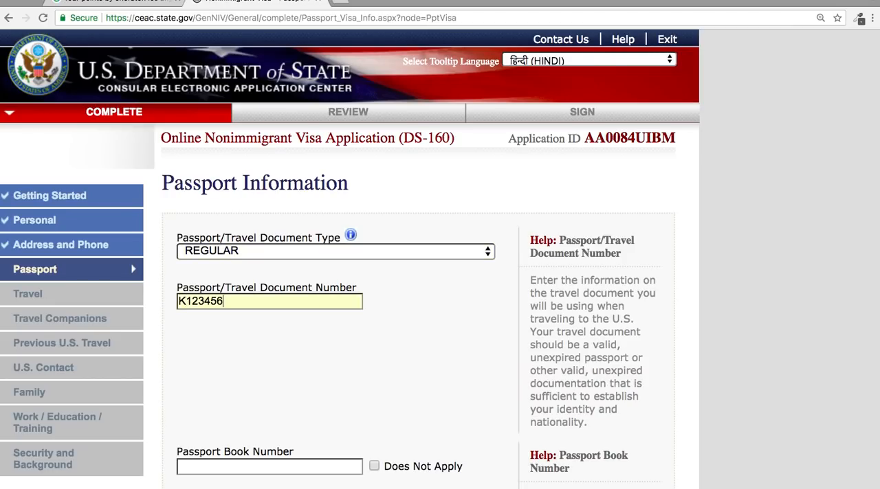
Mark the Passport Book Number as Does Not Apply and enter DELHI as the issuing city and state/province.
scroll(288, 363, down, 5)
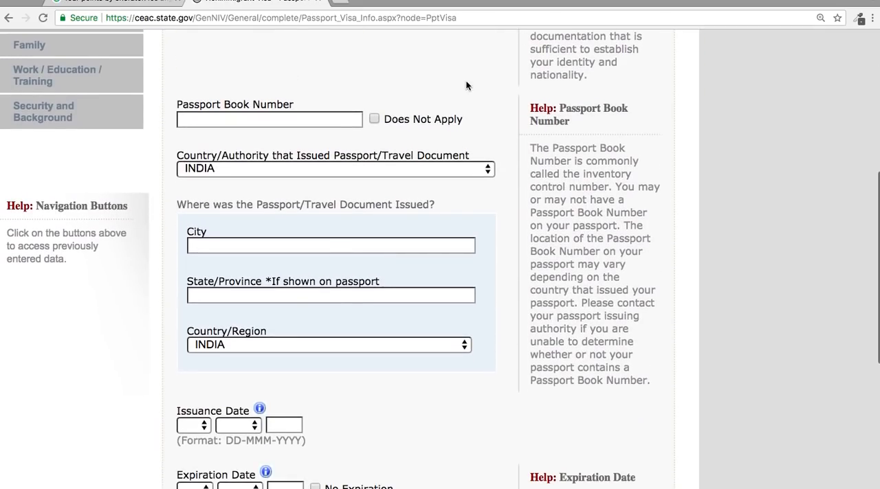
click(374, 119)
click(336, 246)
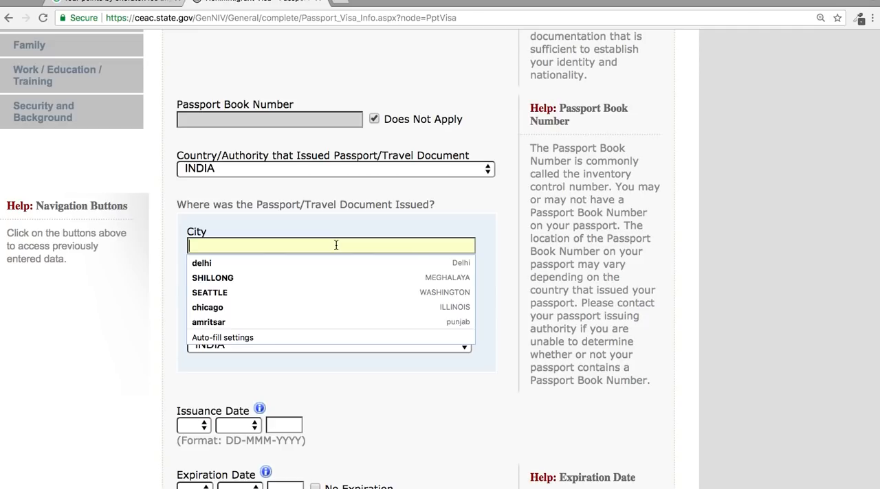
text(DELHI)
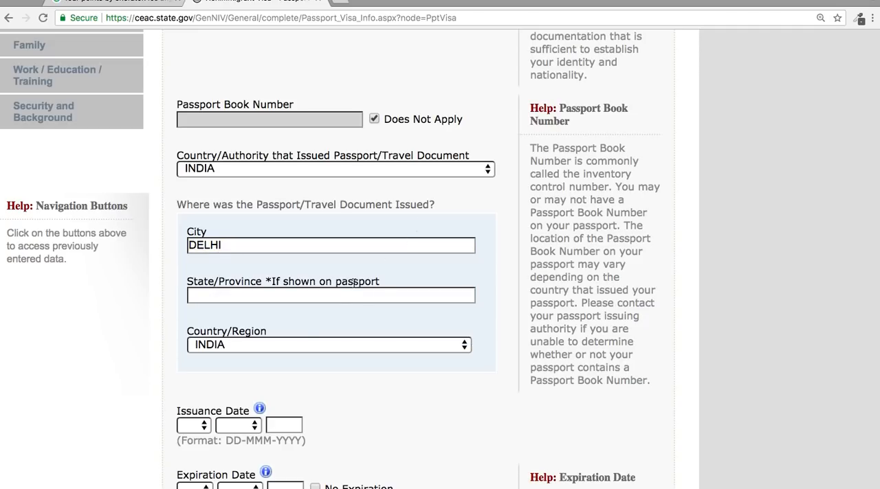
click(346, 296)
text(DELHI)
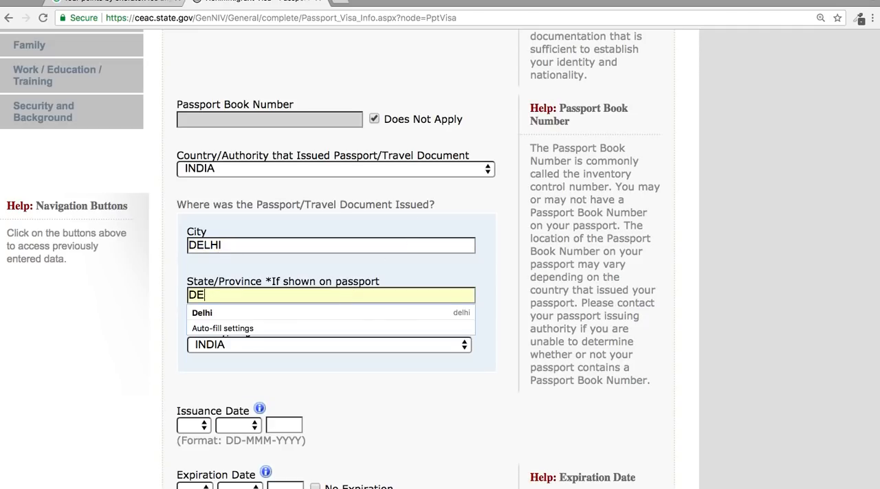
click(509, 292)
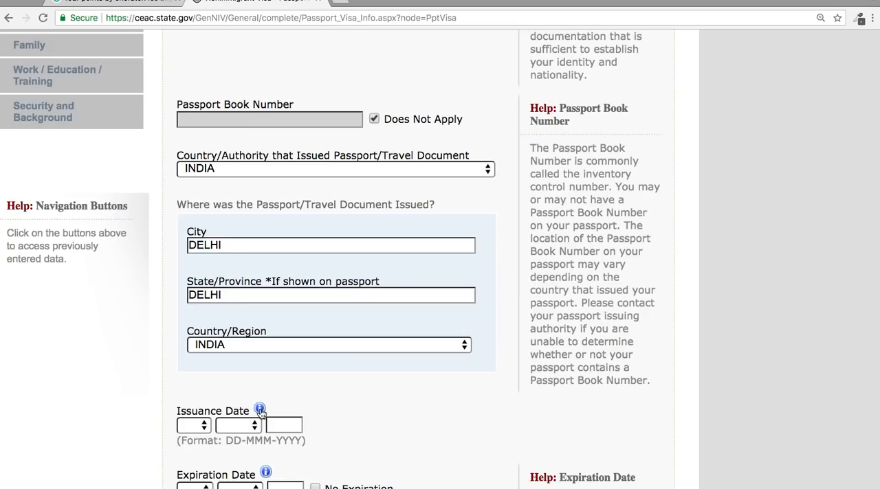
Set the passport's Issuance Date to 14 MAY 2012.
click(202, 425)
scroll(201, 423, down, 4)
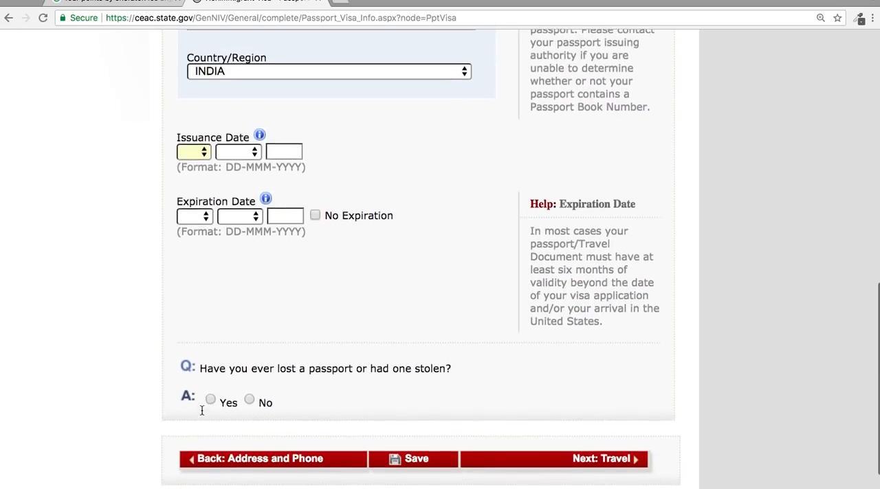
click(196, 154)
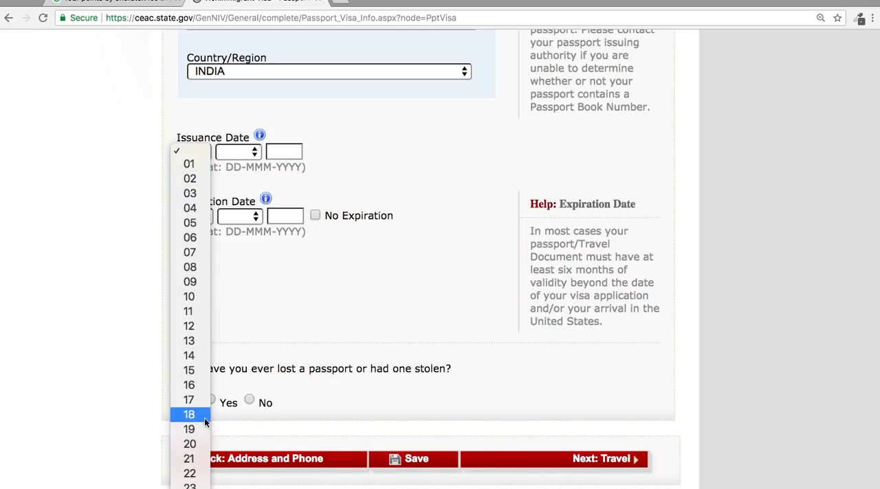
click(198, 355)
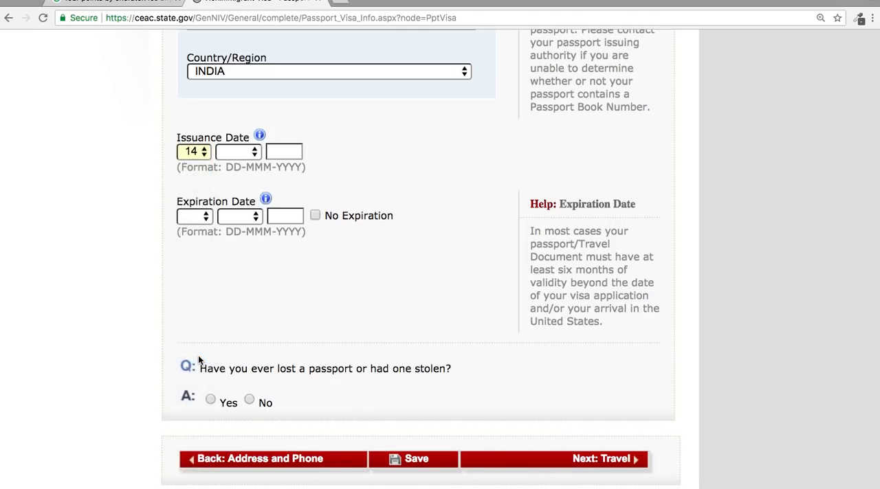
click(244, 154)
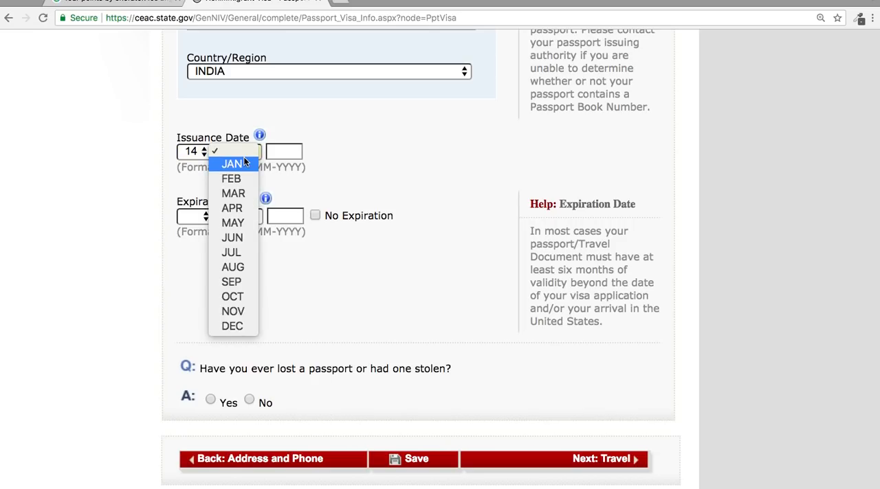
click(245, 214)
click(283, 152)
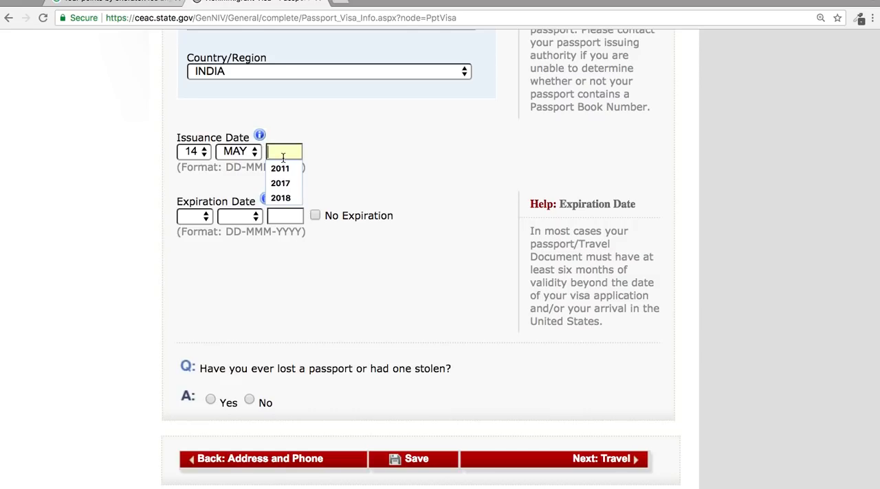
text(2012)
Set the passport's Expiration Date to 13 MAY 2022.
click(193, 216)
click(190, 405)
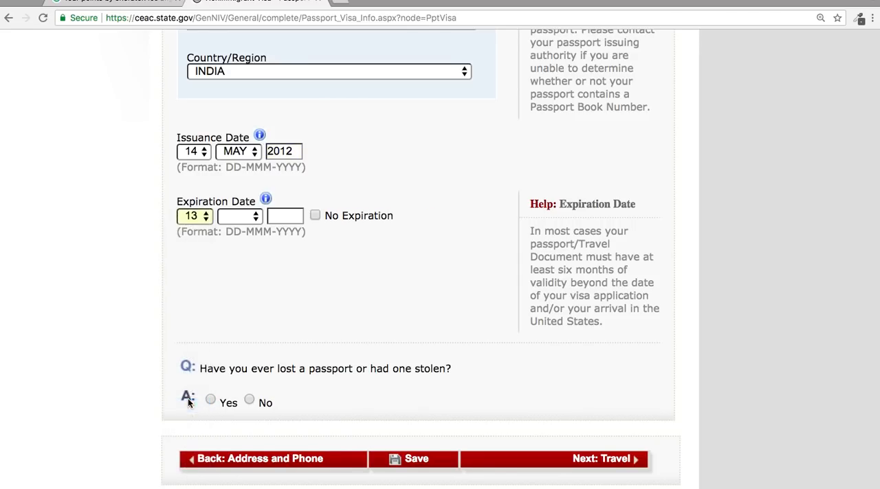
click(237, 218)
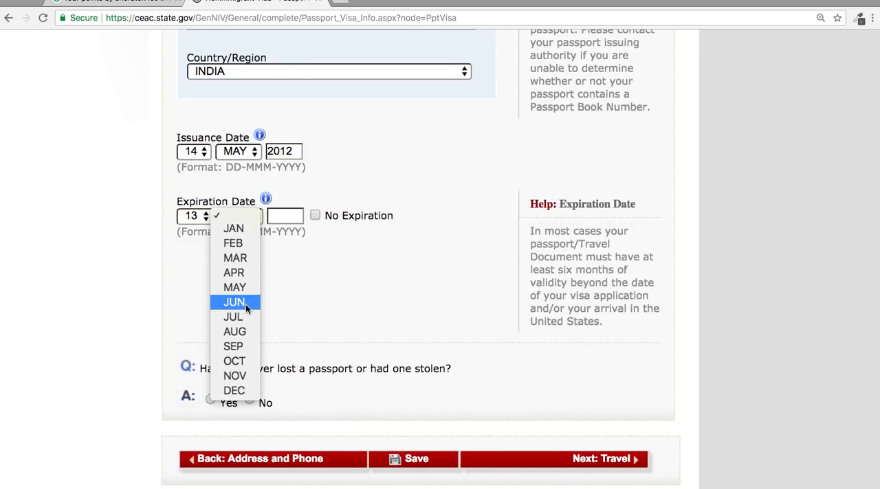
click(236, 287)
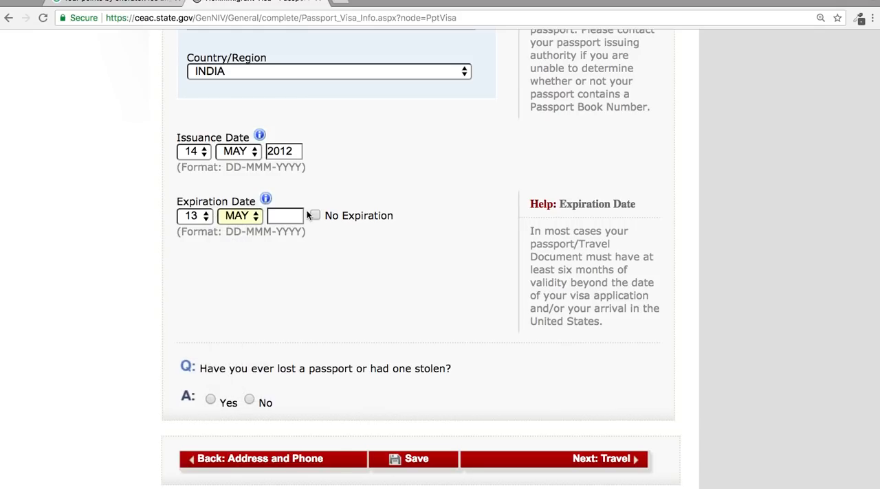
click(292, 220)
text(2022)
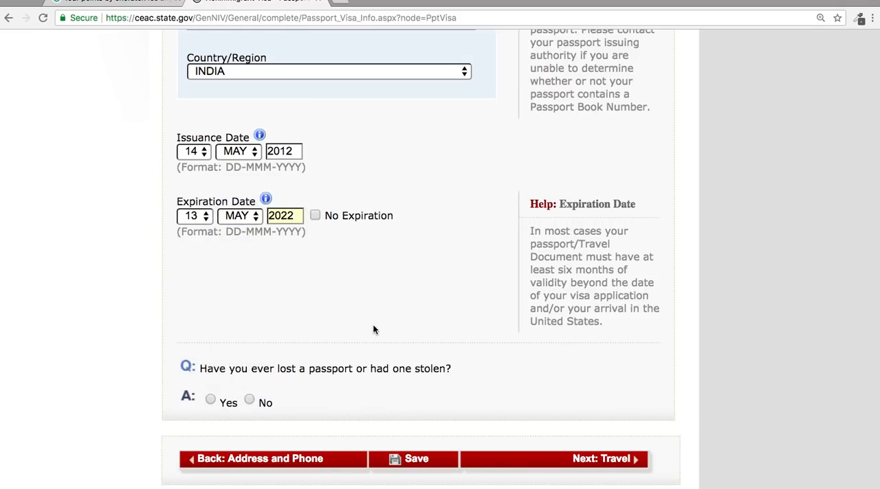
Answer No to the question about a lost or stolen passport and save the application.
scroll(373, 330, down, 3)
click(249, 319)
click(403, 384)
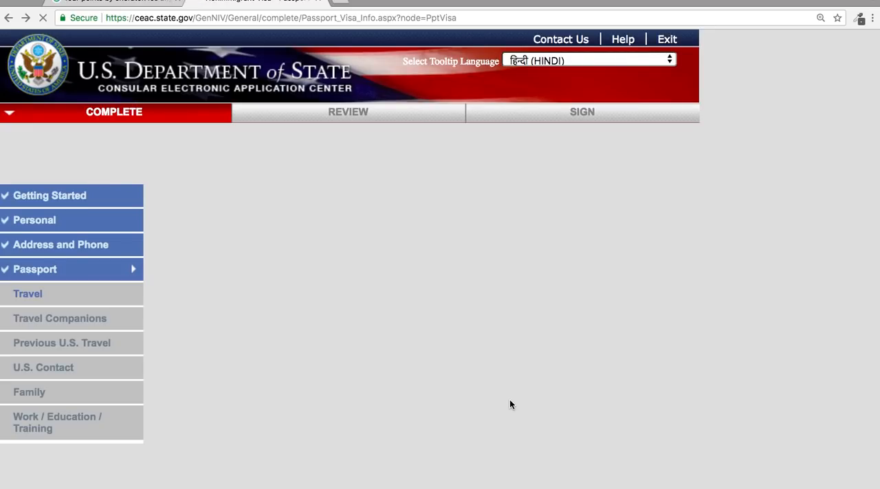
Check the passport entries, save the Passport section again and choose to continue the application.
scroll(509, 400, down, 2)
scroll(510, 400, down, 5)
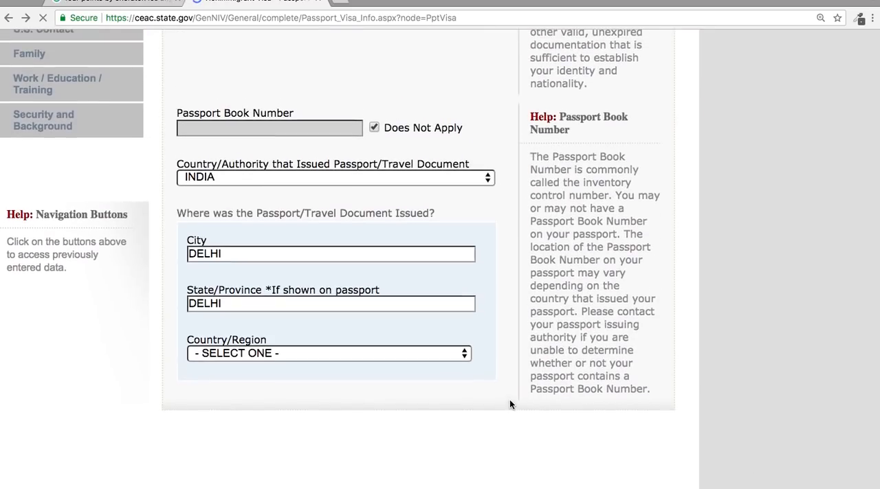
scroll(509, 399, down, 4)
scroll(509, 399, down, 3)
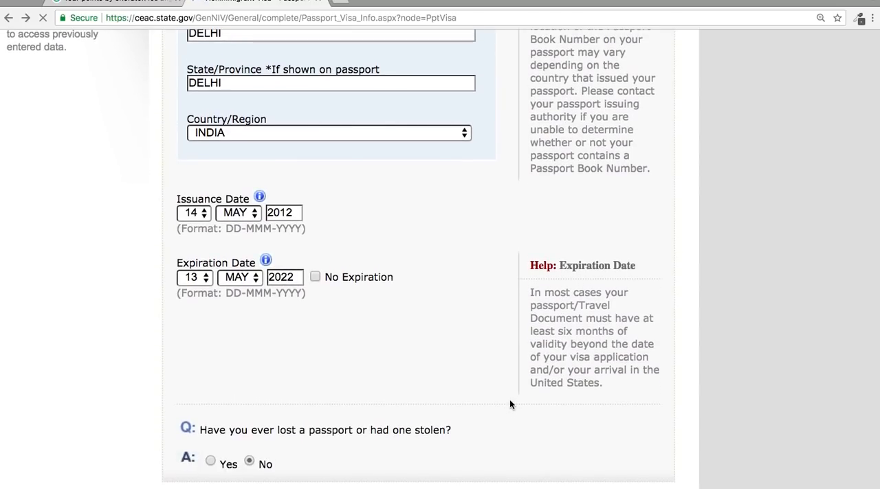
click(416, 461)
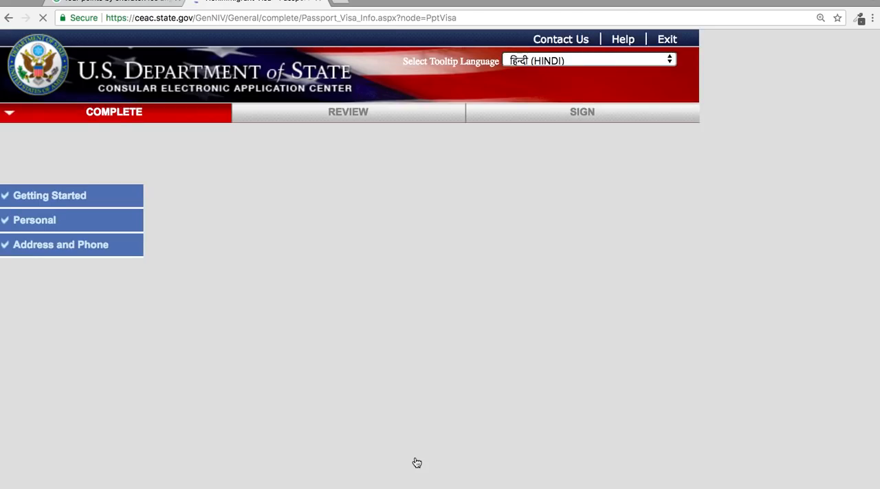
scroll(416, 463, down, 6)
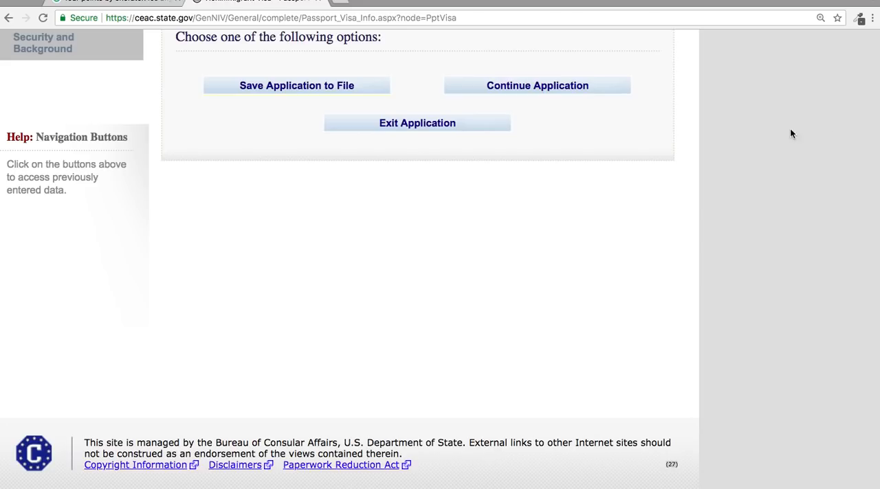
click(594, 90)
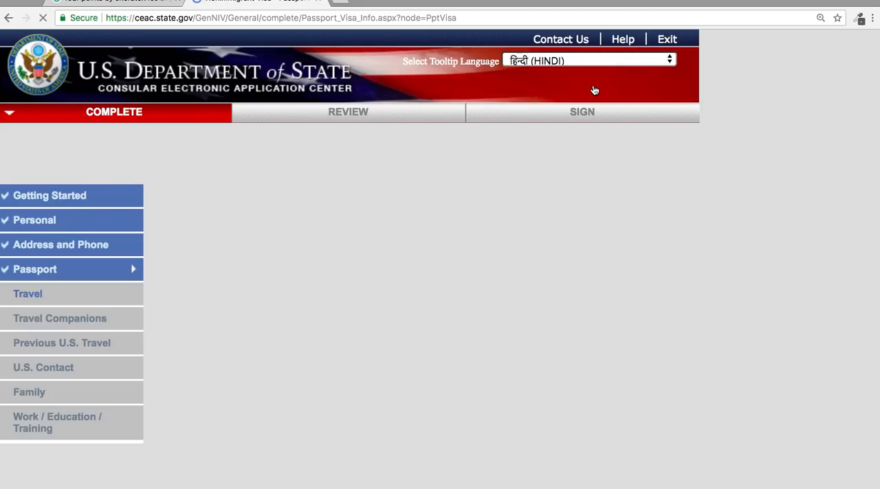
Check the saved passport details and continue to the Travel section.
scroll(594, 90, down, 5)
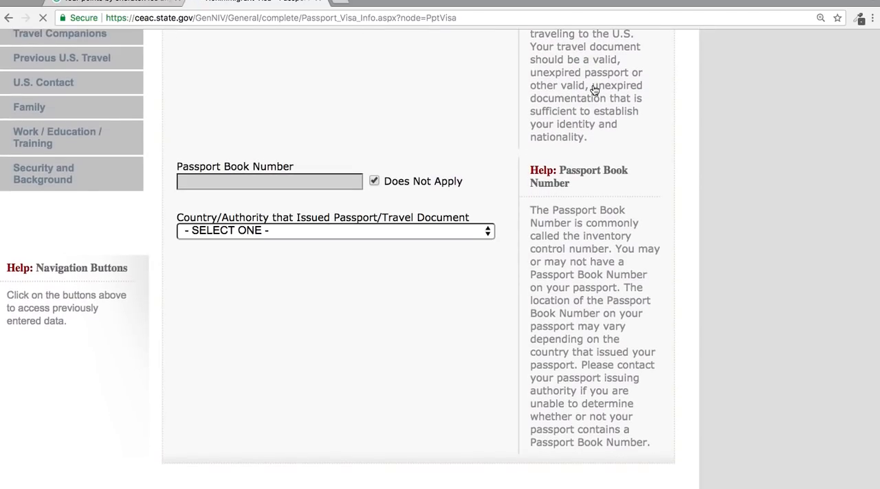
scroll(594, 90, down, 1)
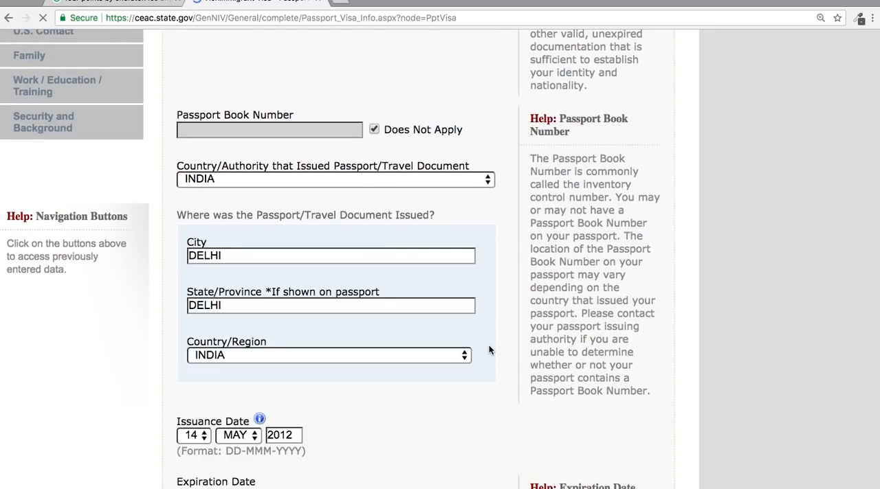
scroll(489, 350, down, 5)
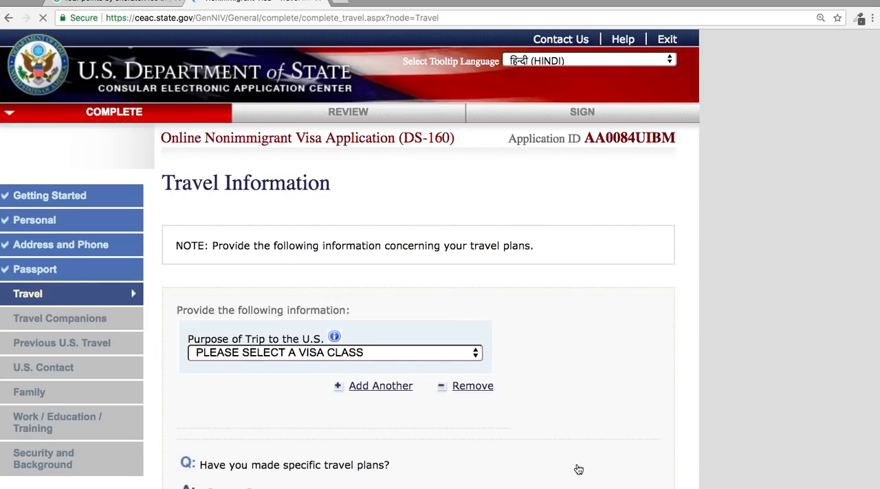
Set the trip purpose to TEMP. BUSINESS PLEASURE VISITOR (B), add another purpose entry and specify TOURISM/MEDICAL TREATMENT (B2) for the first.
scroll(578, 470, down, 3)
scroll(579, 469, down, 1)
click(441, 193)
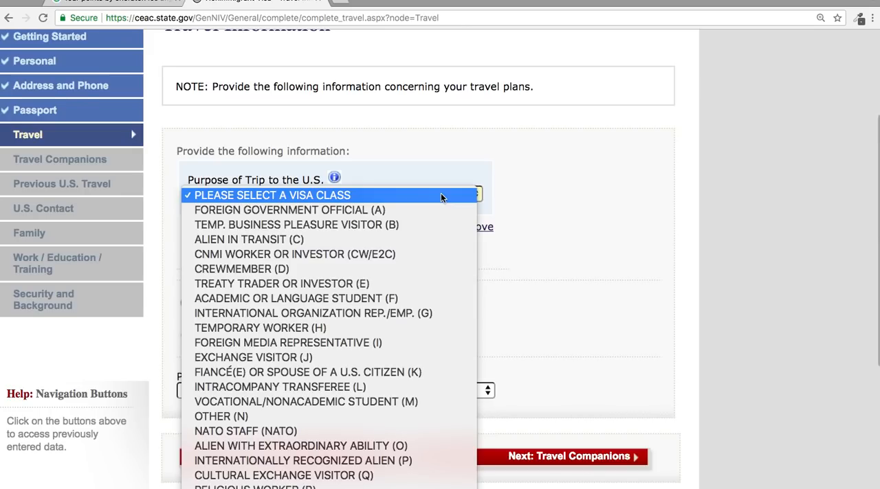
click(416, 224)
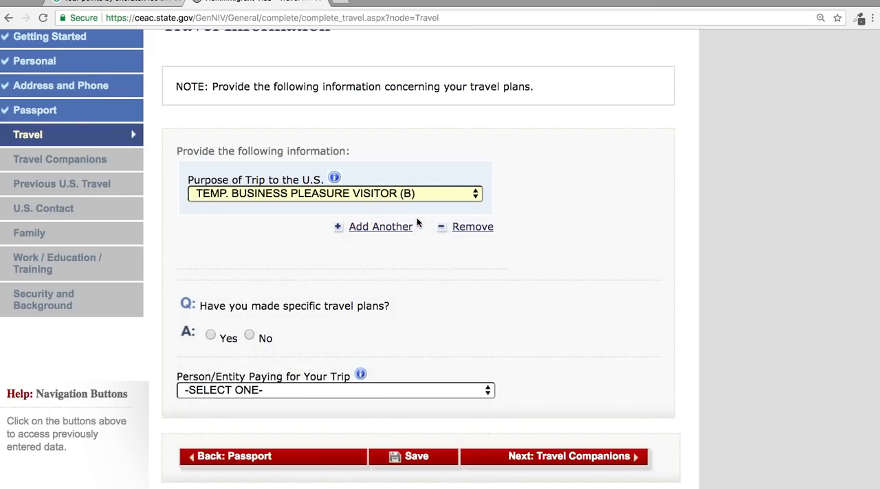
click(390, 231)
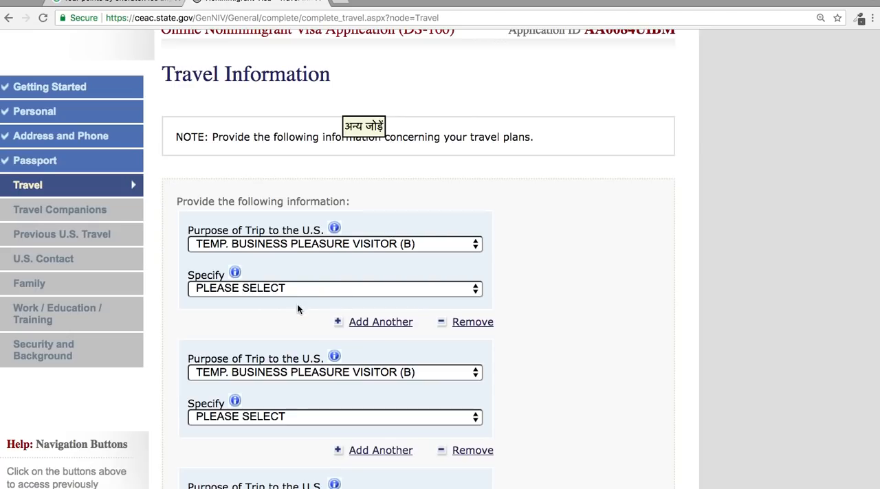
click(285, 289)
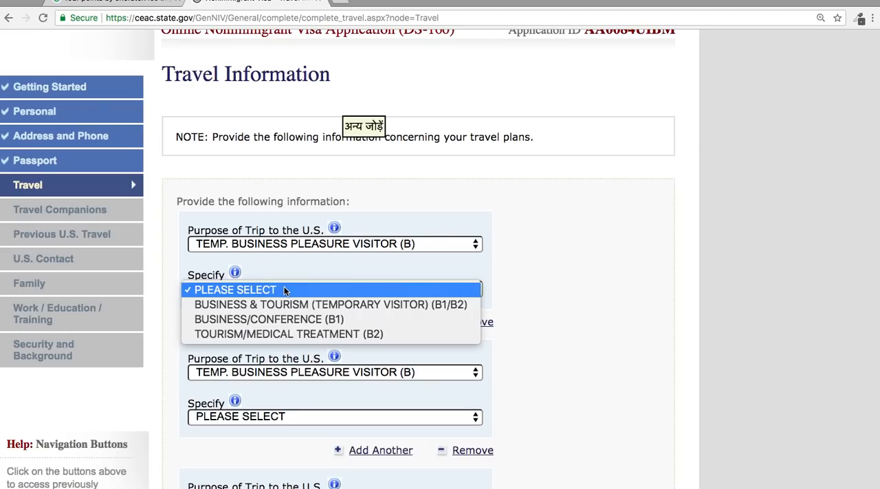
click(308, 334)
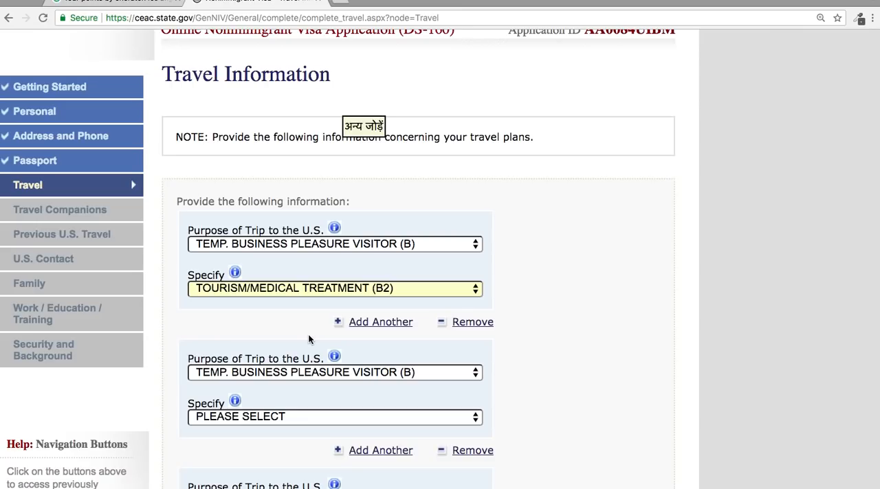
Remove the filled purpose-of-trip entries and select TEMP. BUSINESS PLEASURE VISITOR (B) again as the trip purpose.
click(471, 324)
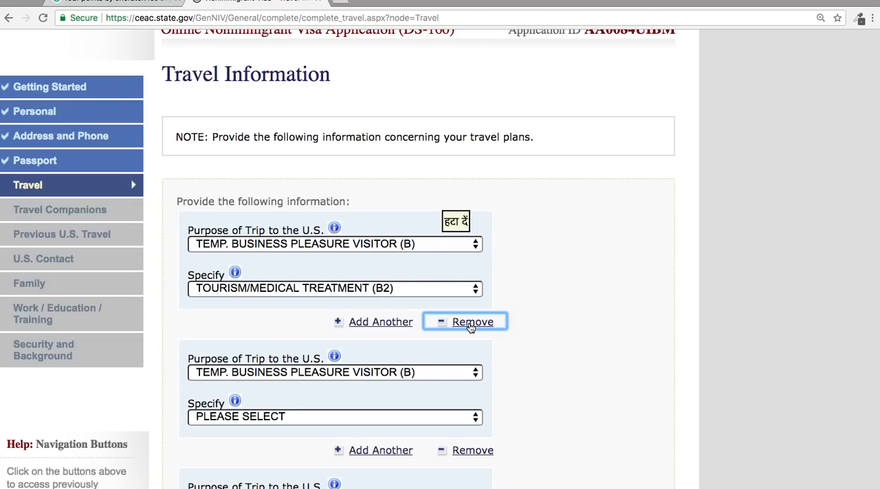
scroll(581, 422, down, 2)
scroll(572, 424, down, 4)
scroll(572, 424, up, 2)
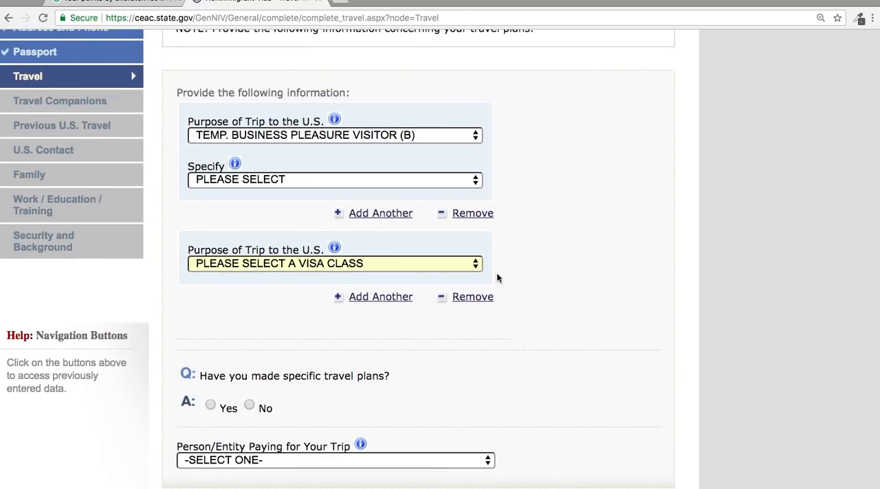
click(472, 214)
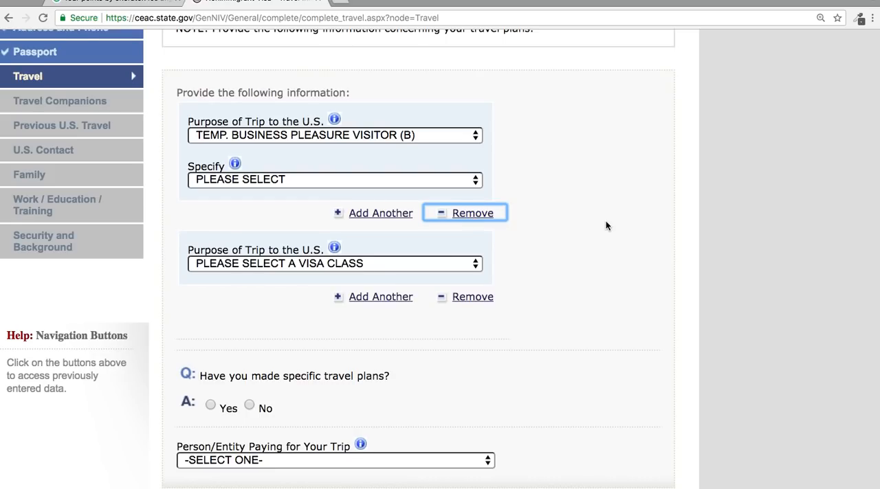
scroll(606, 226, up, 3)
scroll(605, 226, down, 2)
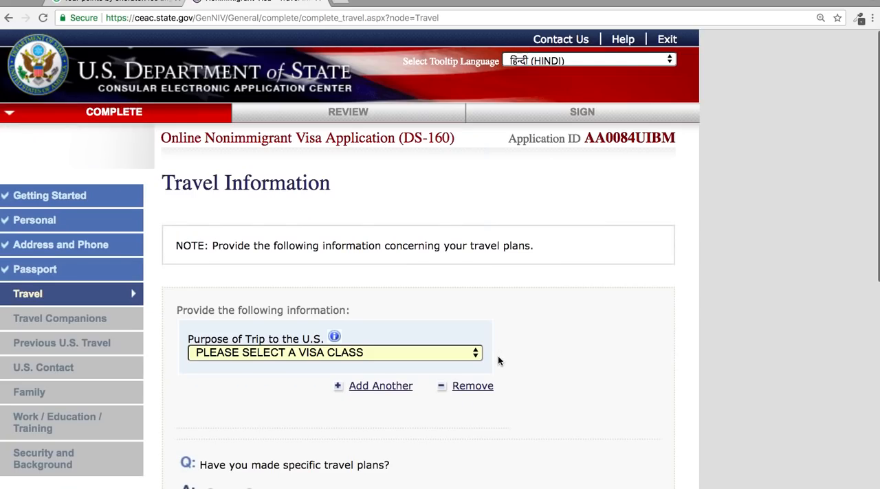
scroll(497, 353, down, 5)
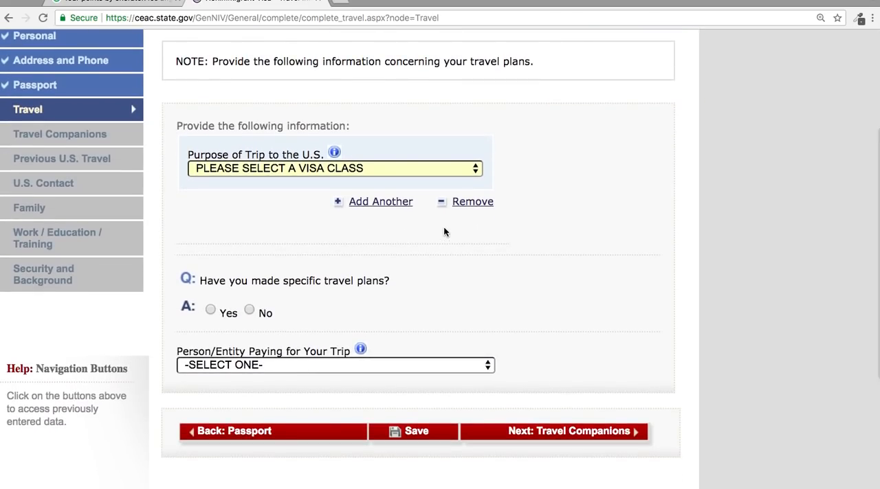
click(391, 171)
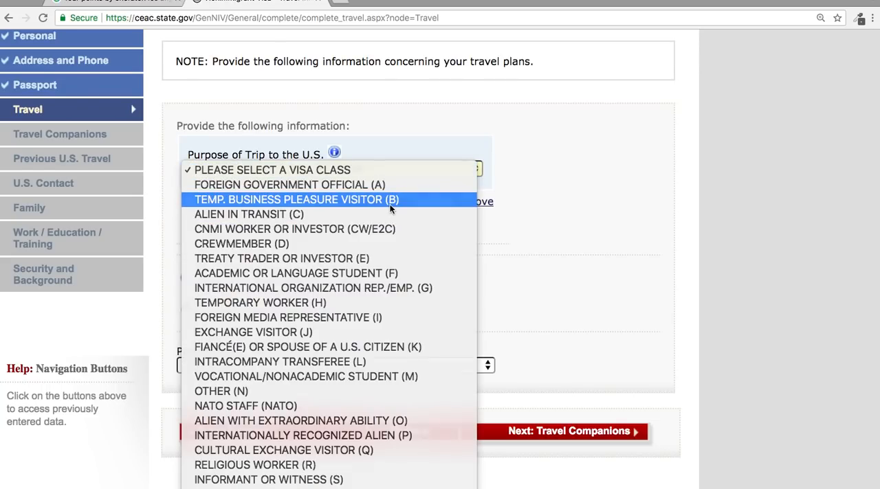
click(390, 204)
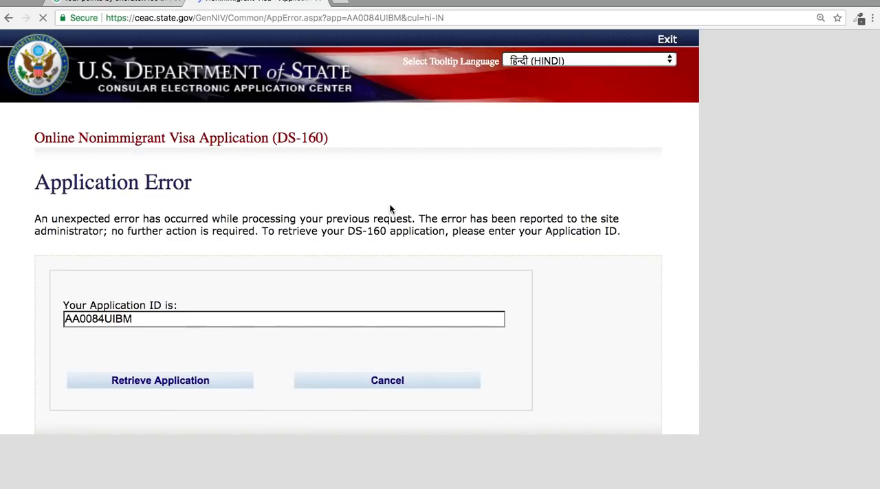
Retrieve the application again by answering the security questions with the surname's first five letters, the year of birth and the childhood name.
click(160, 381)
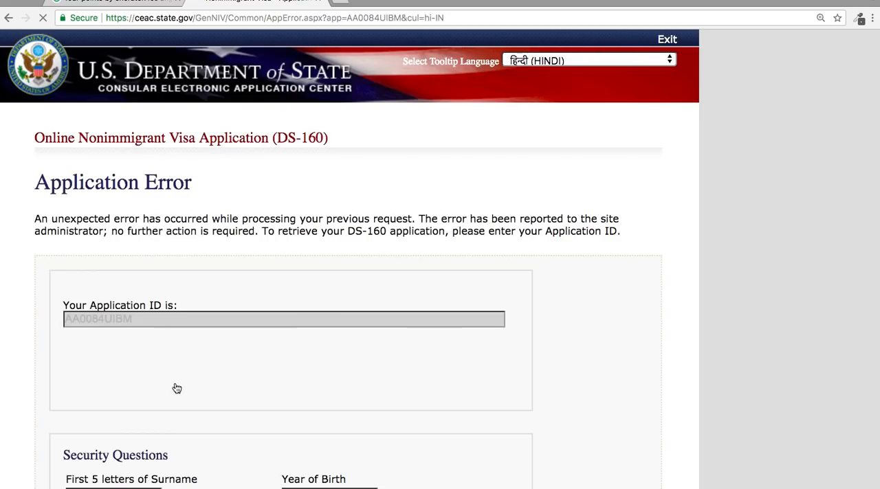
scroll(176, 389, down, 3)
click(137, 387)
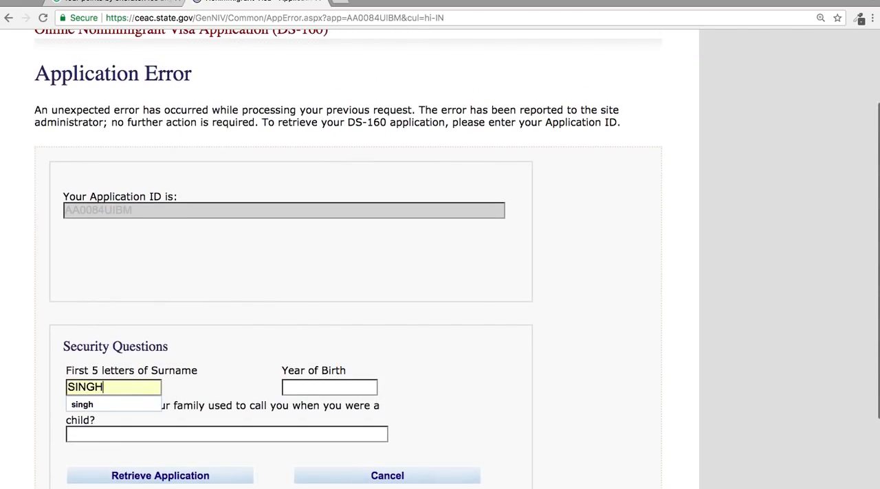
click(327, 386)
text(1965)
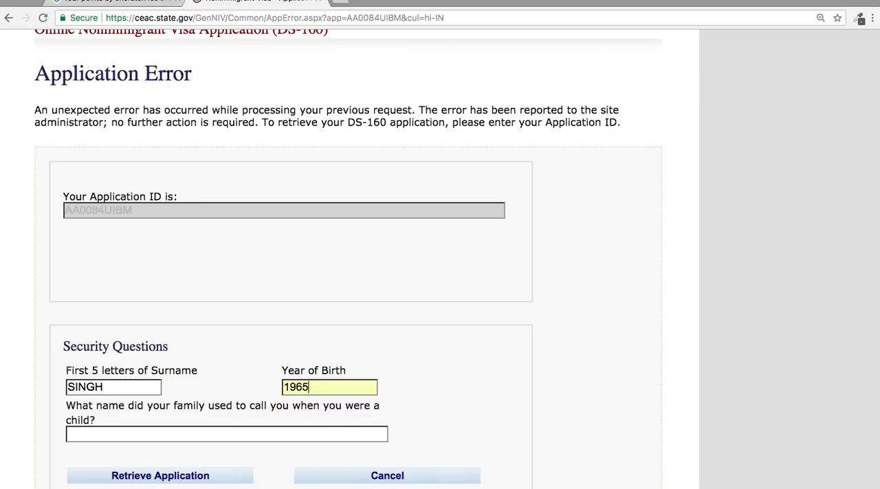
click(258, 434)
key(Down)
key(Return)
click(199, 476)
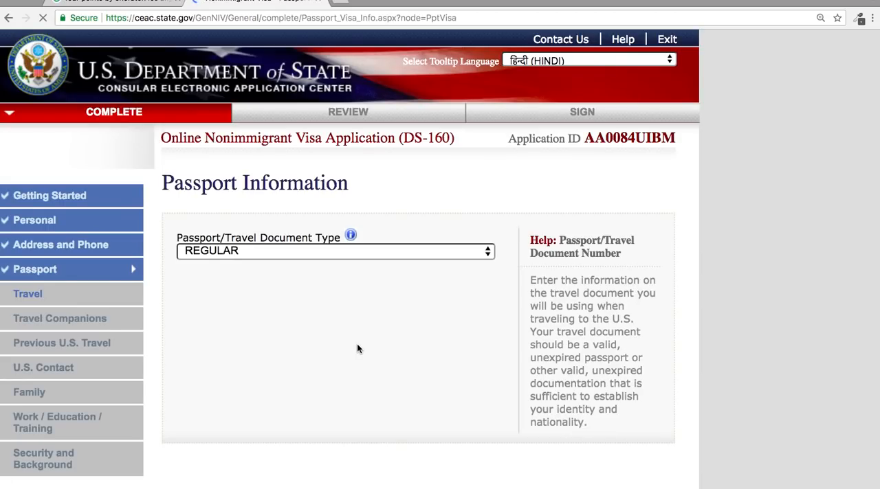
scroll(357, 349, down, 5)
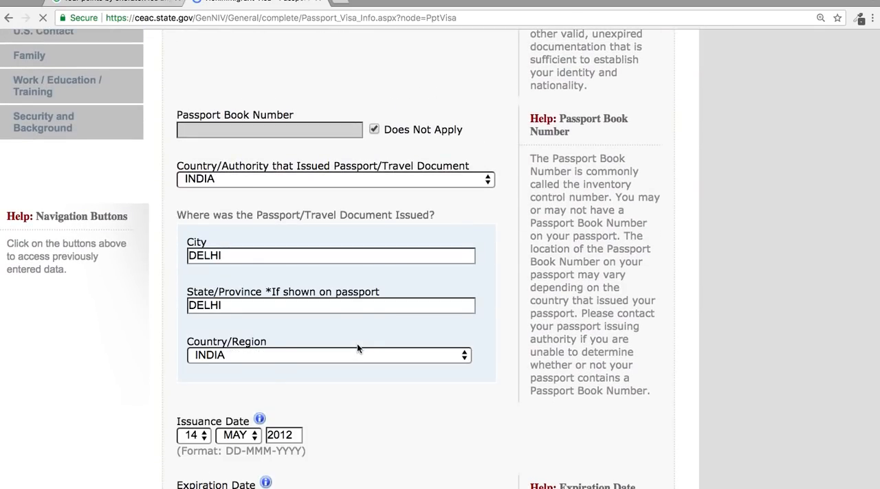
Review the remaining passport details, including issuance and expiration dates, and continue to the Travel section.
scroll(356, 345, down, 2)
scroll(356, 349, down, 1)
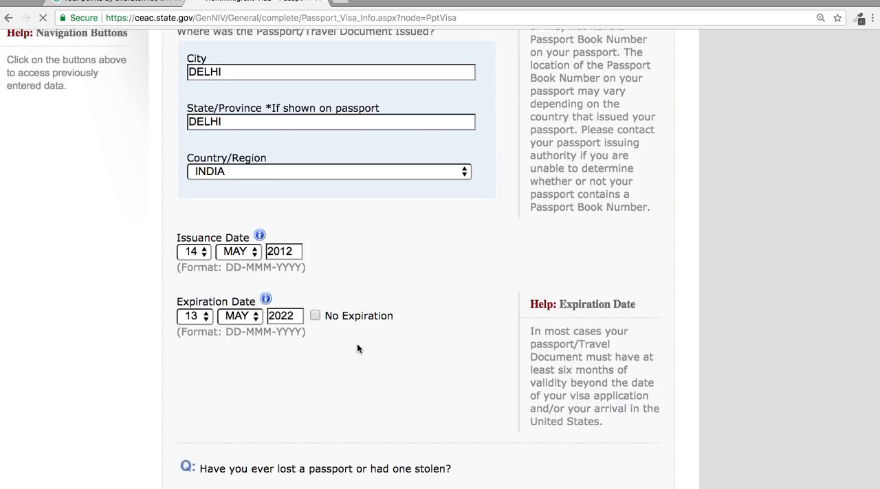
scroll(357, 349, down, 2)
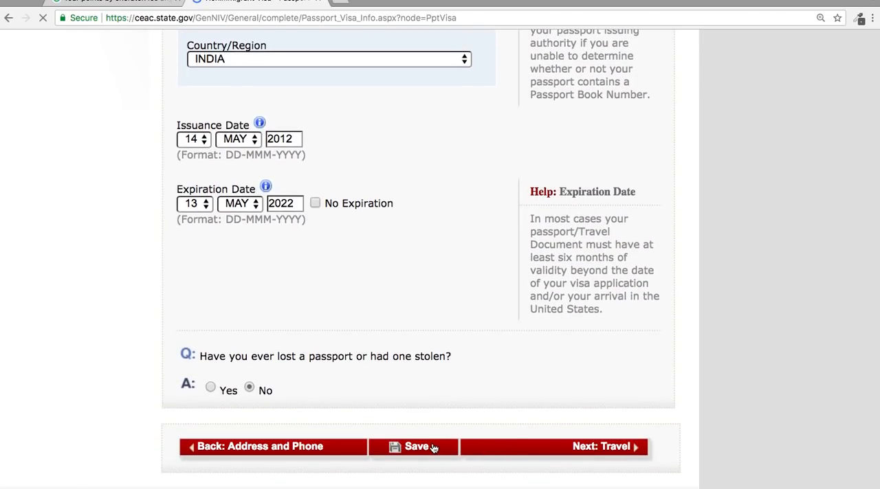
click(558, 448)
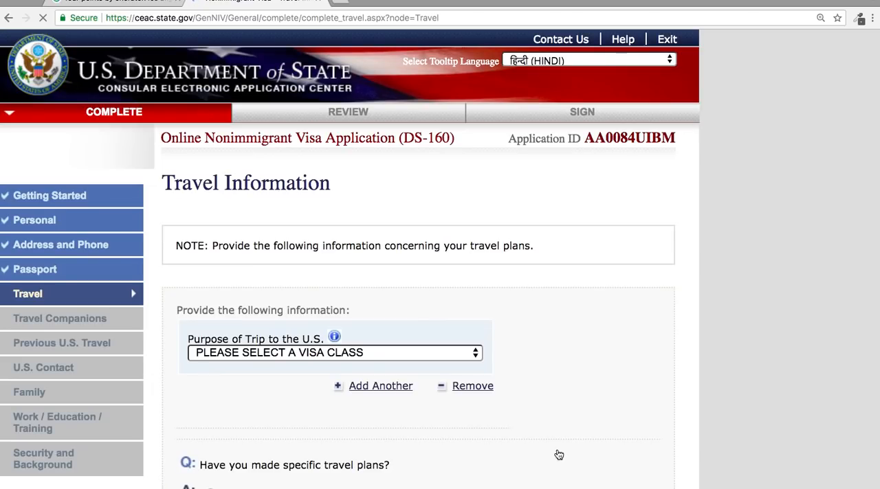
Set the purpose of trip to TEMP. BUSINESS PLEASURE VISITOR (B) and specify TOURISM/MEDICAL TREATMENT (B2).
scroll(557, 454, down, 5)
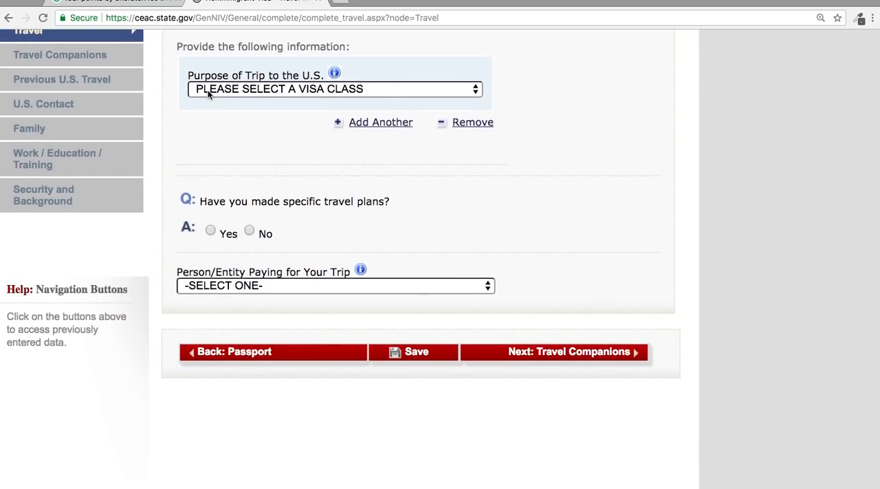
click(274, 89)
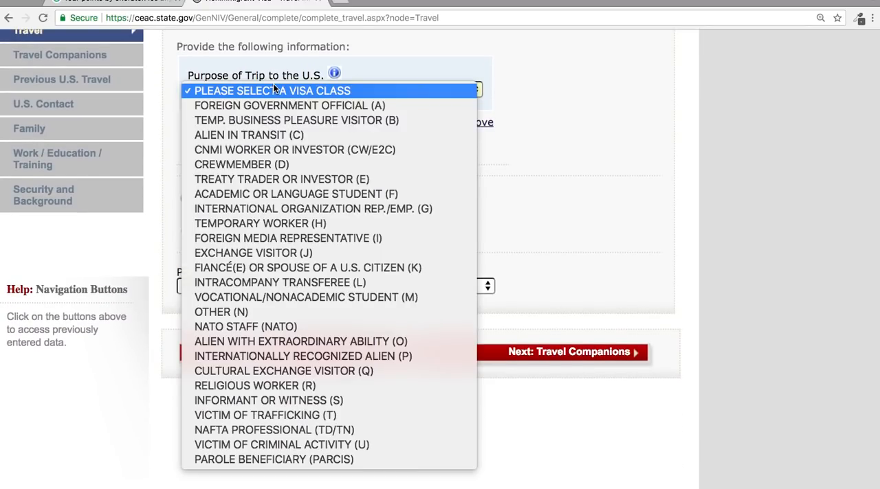
click(285, 119)
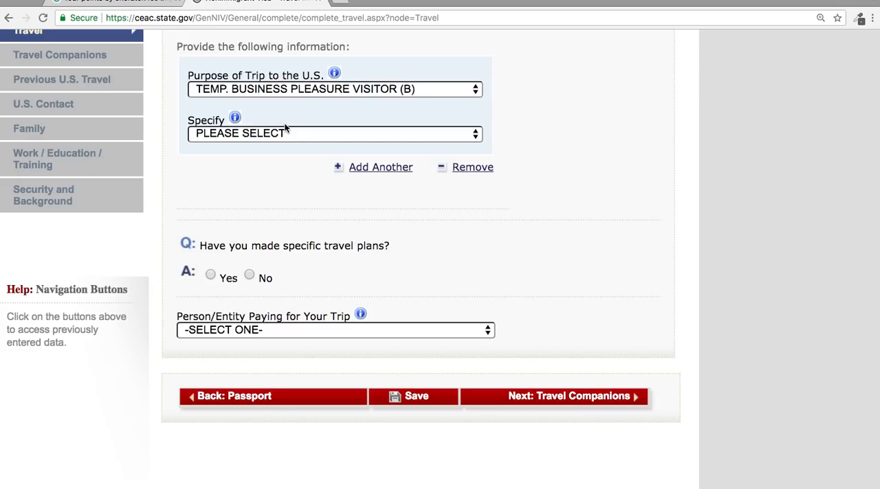
click(298, 136)
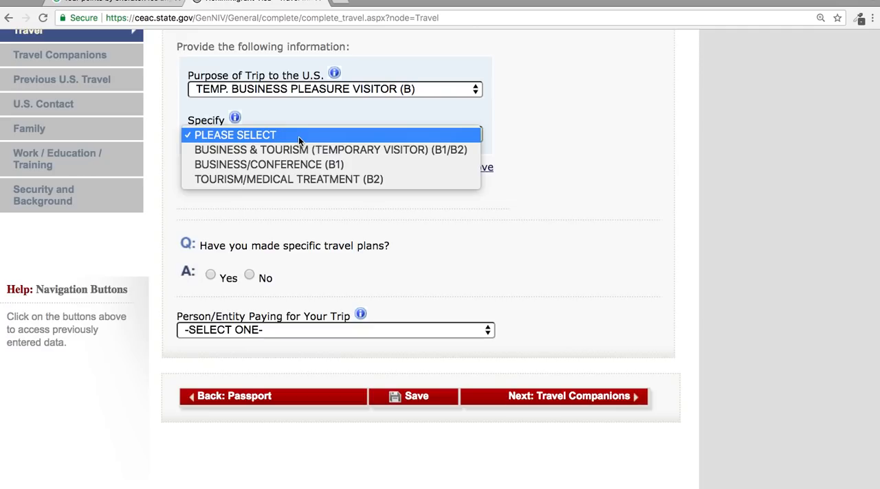
click(323, 179)
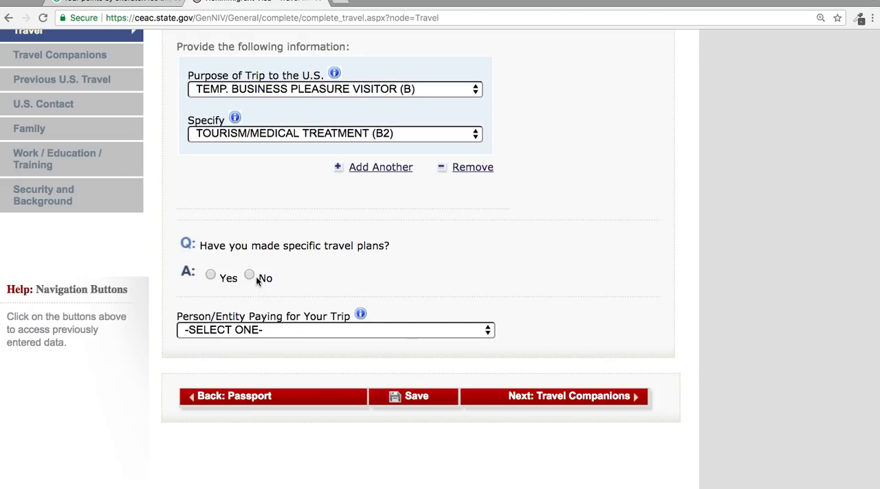
Answer Yes to having specific travel plans and set the date of arrival in the U.S. to 01 AUG 2018.
click(210, 275)
scroll(304, 311, down, 2)
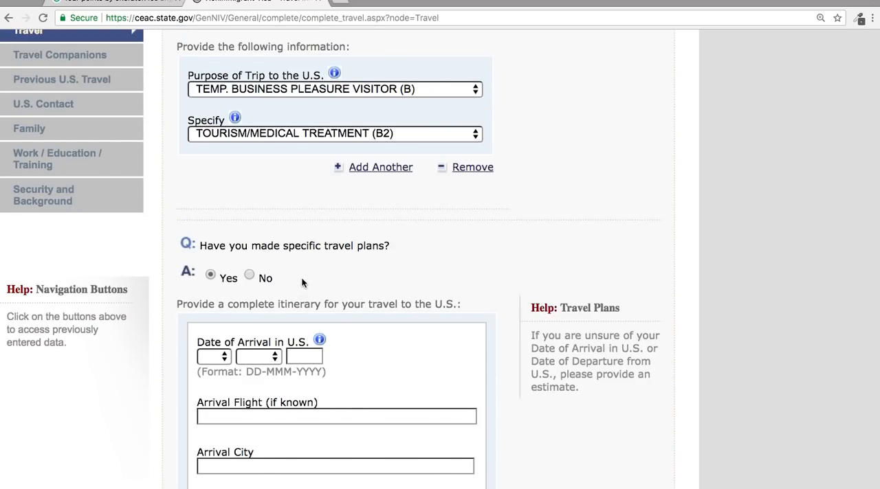
scroll(303, 283, down, 4)
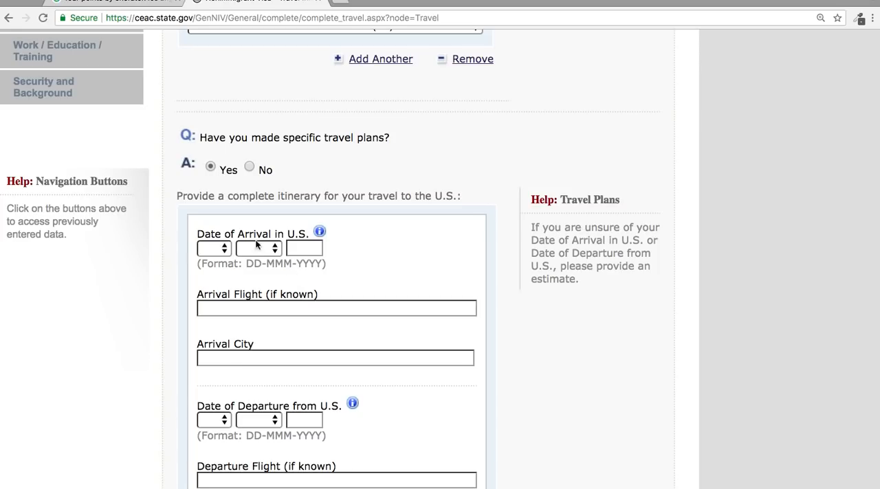
click(214, 249)
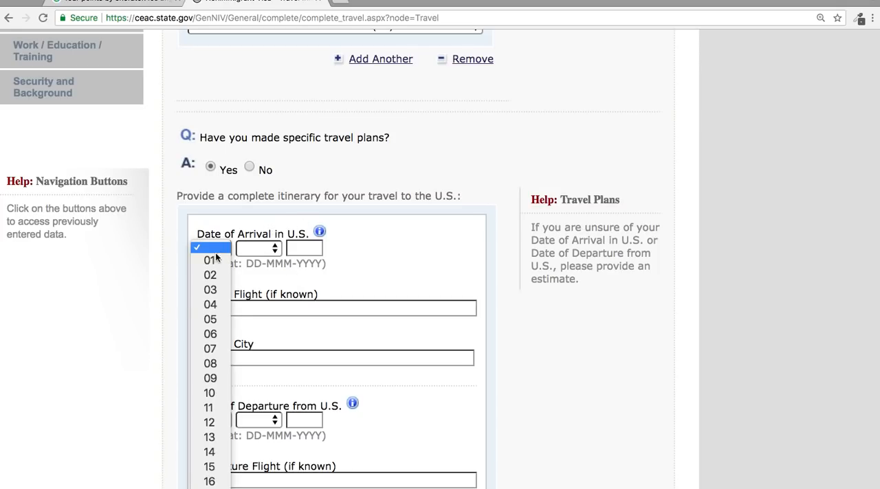
click(212, 264)
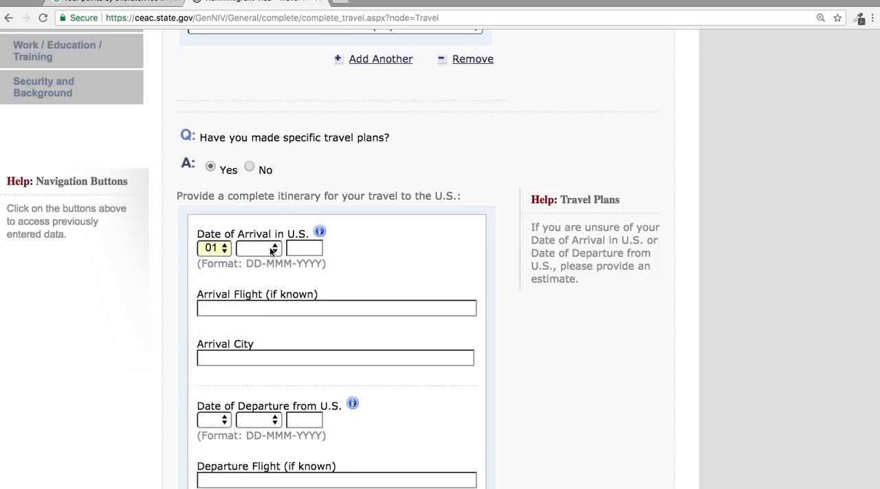
click(270, 248)
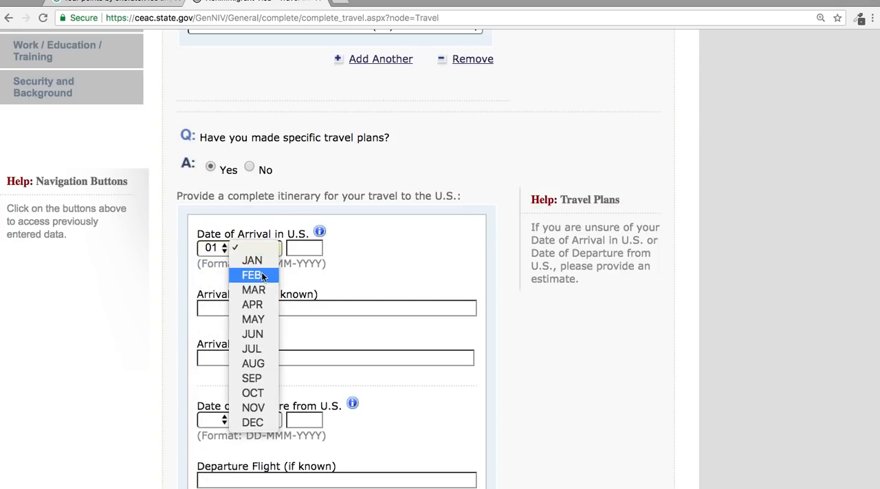
click(264, 366)
click(314, 253)
text(2018)
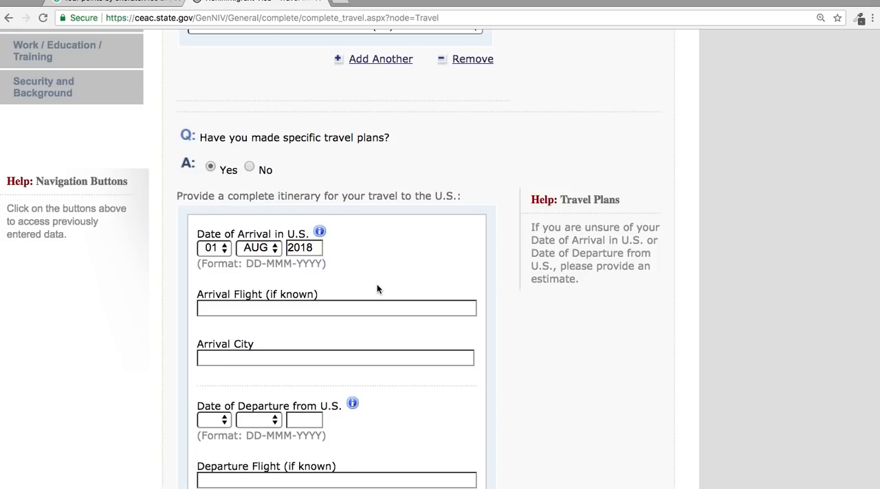
Enter EMIRATES as the arrival flight and LOS ANGLES as the arrival city.
click(331, 313)
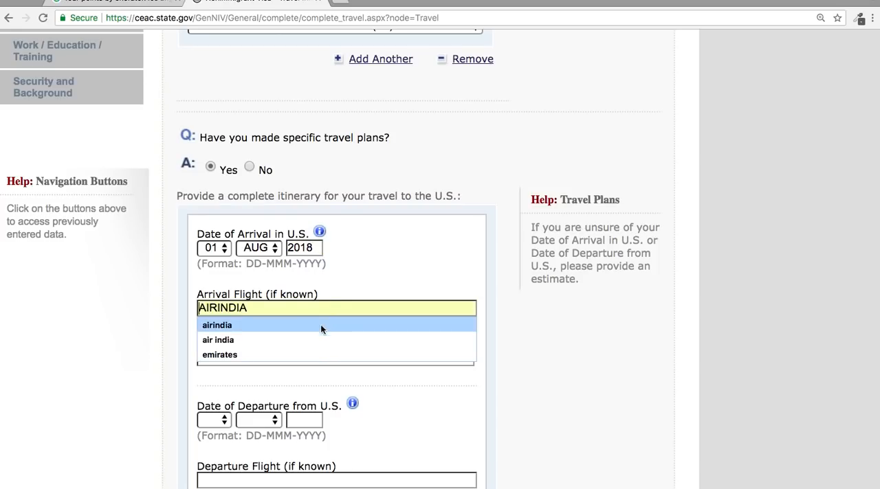
click(305, 356)
click(302, 359)
text(LOS ANGLES)
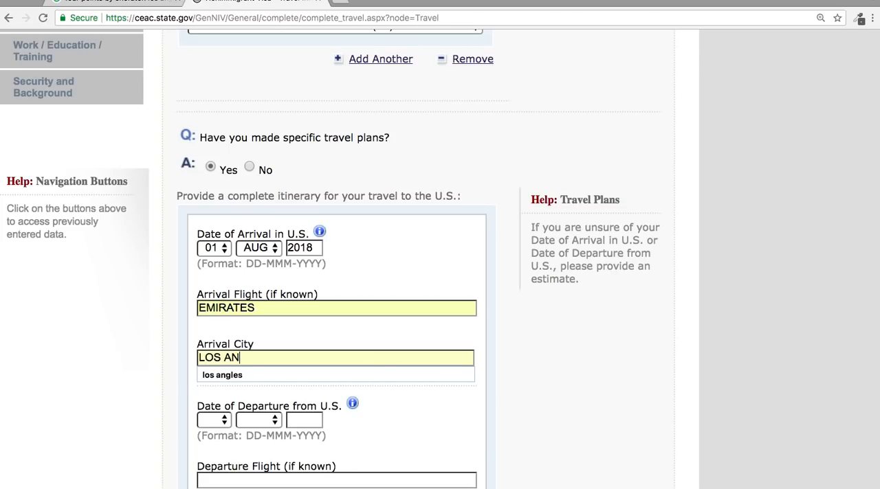
click(299, 377)
Set the date of departure from the U.S. to 15 AUG 2018.
scroll(299, 377, down, 5)
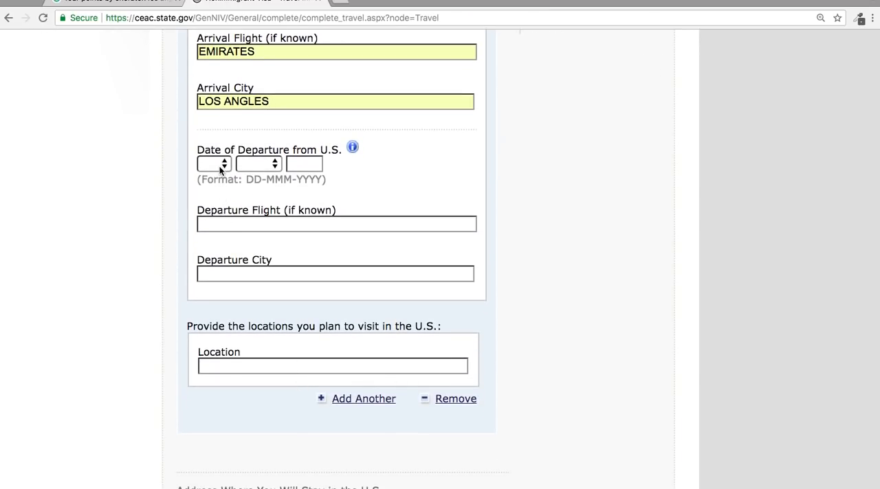
click(219, 165)
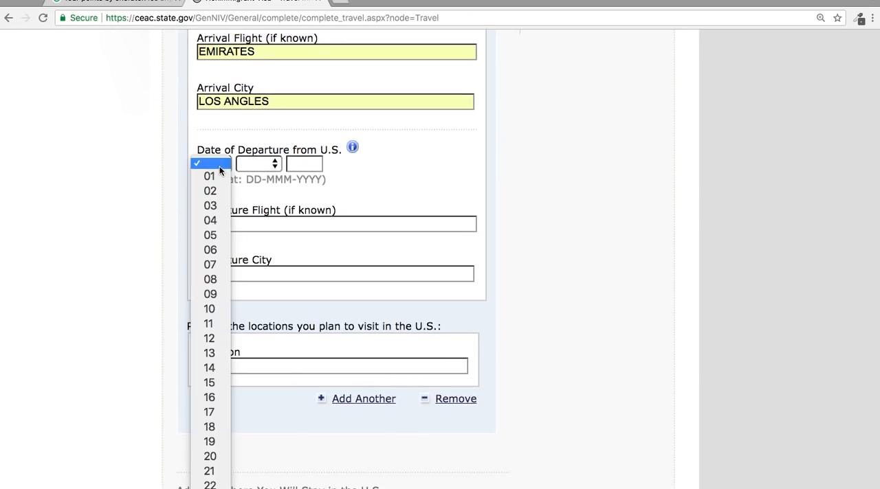
click(219, 384)
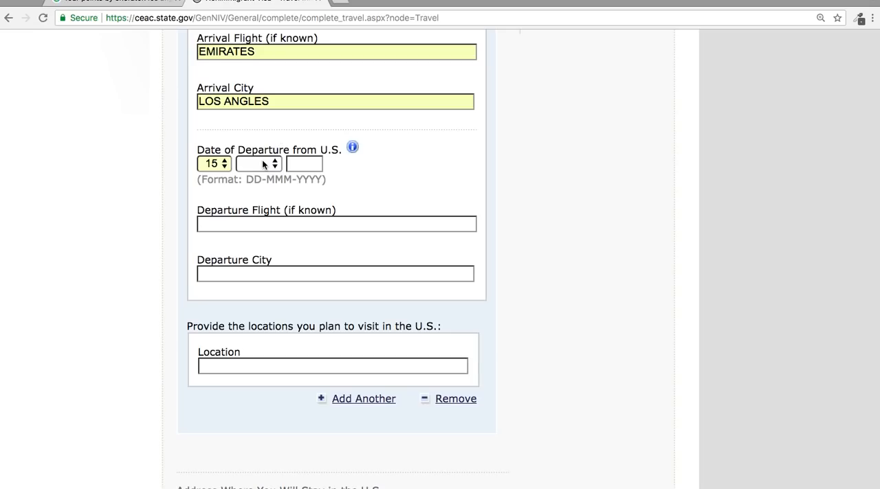
scroll(497, 155, up, 3)
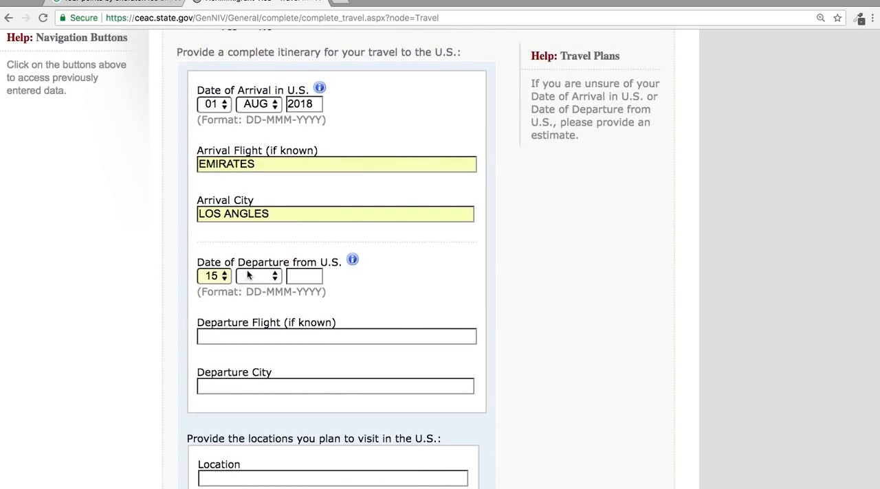
click(248, 275)
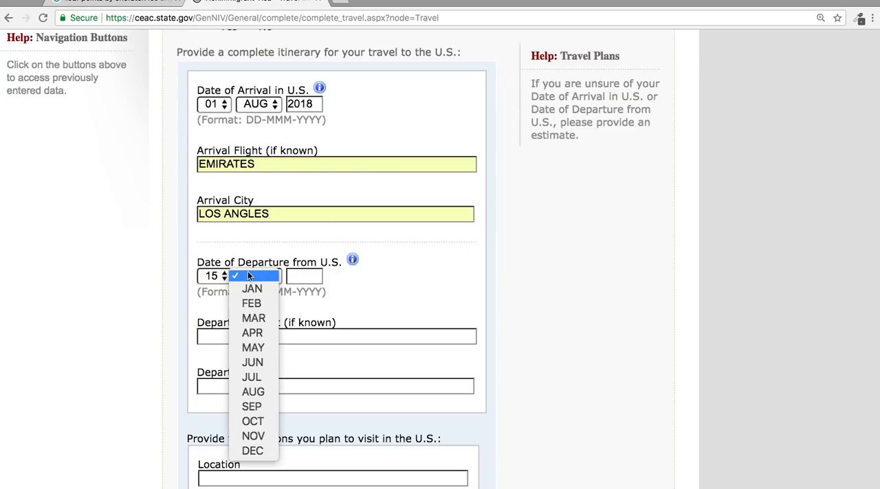
click(254, 393)
click(303, 277)
text(2018)
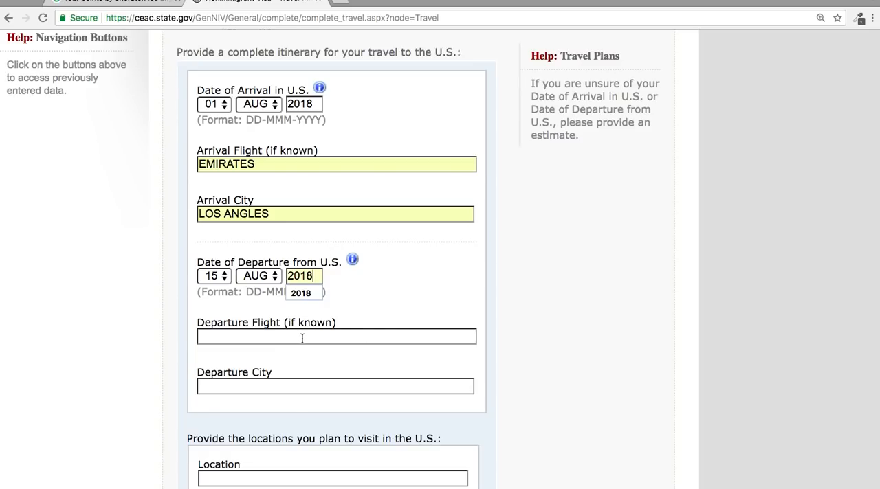
Enter EMIRATES as the departure flight and SAN FRANCISCO as the departure city.
click(298, 336)
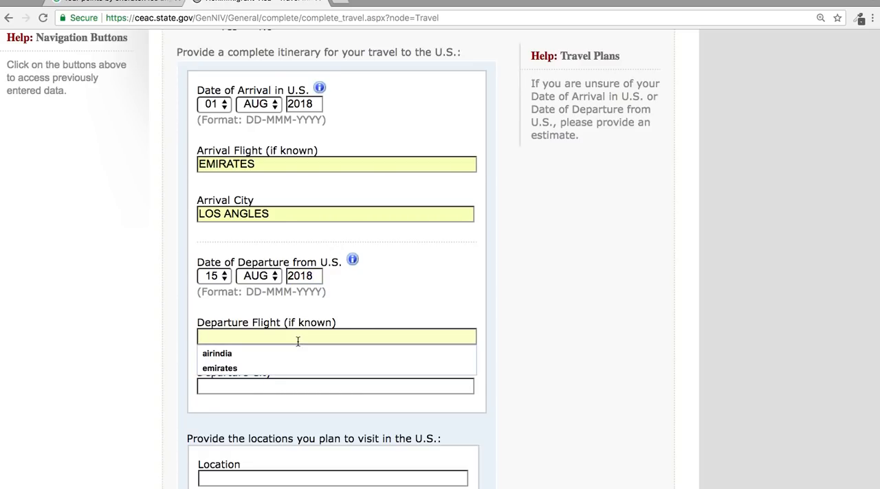
click(284, 368)
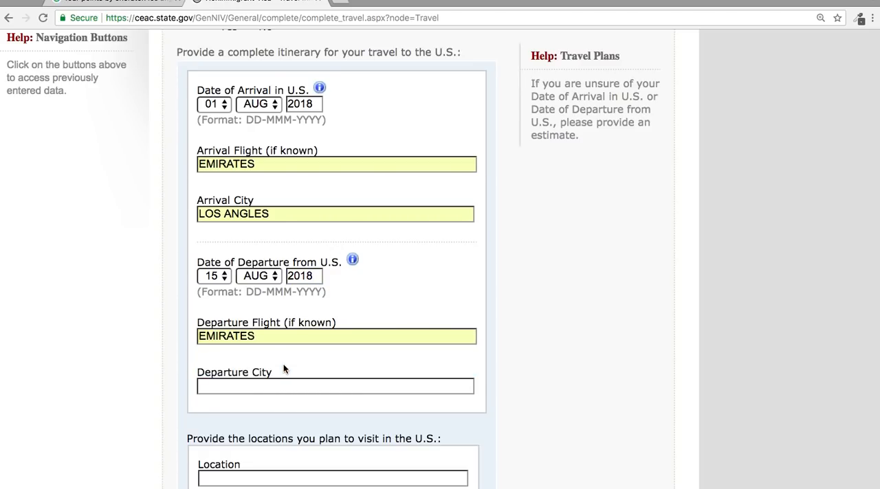
click(277, 383)
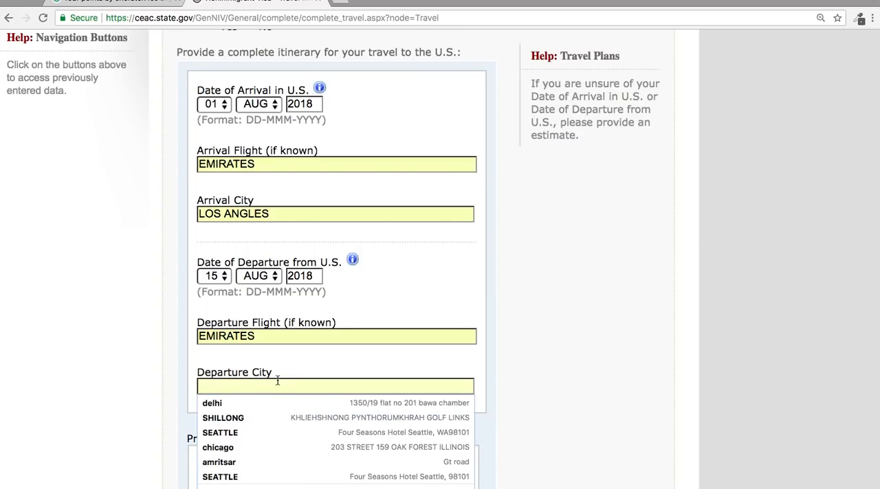
text(san)
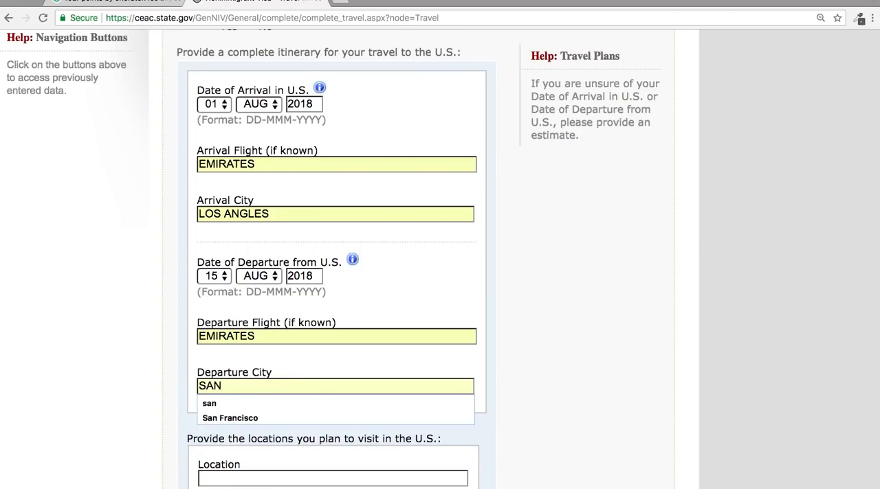
key(Down)
key(Return)
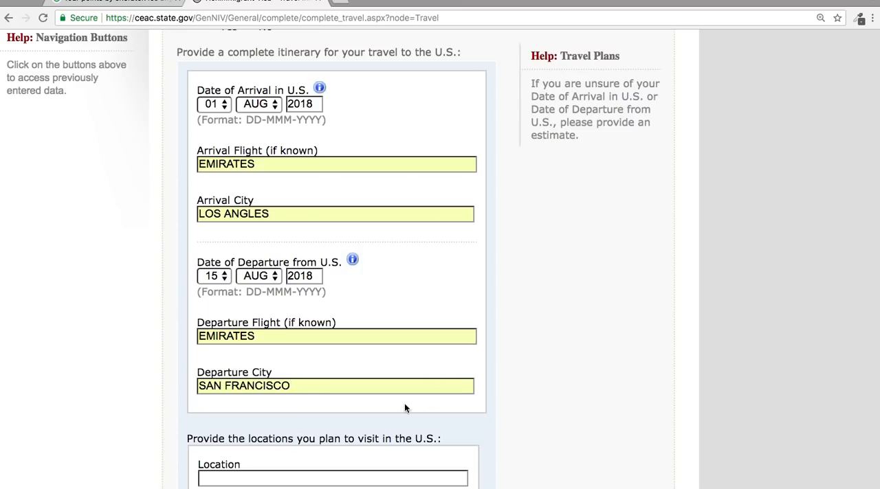
List LOS ANGLES as a location to visit in the U.S. and add SAN FRANCISCO as a second location.
scroll(347, 427, down, 3)
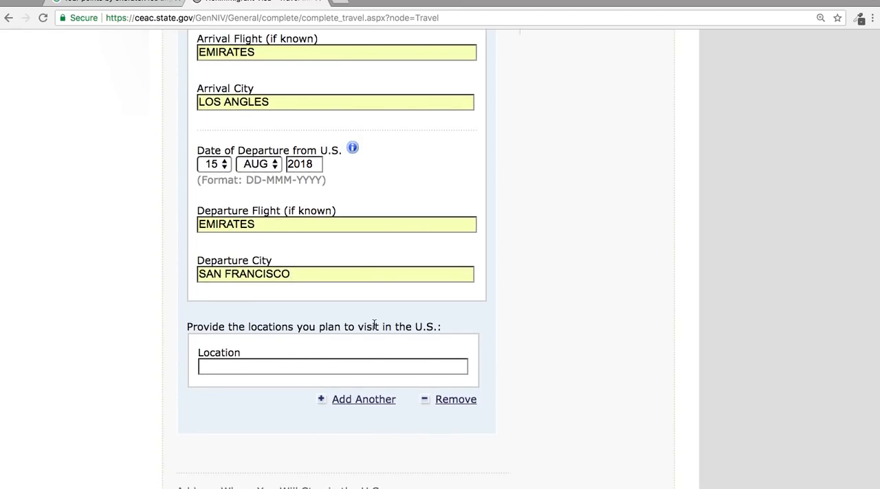
click(353, 366)
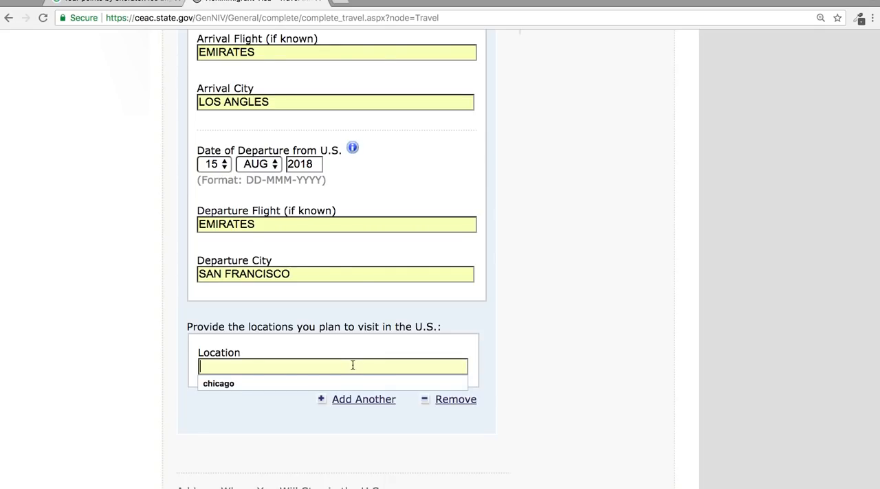
text(LOS ANGLES)
click(337, 406)
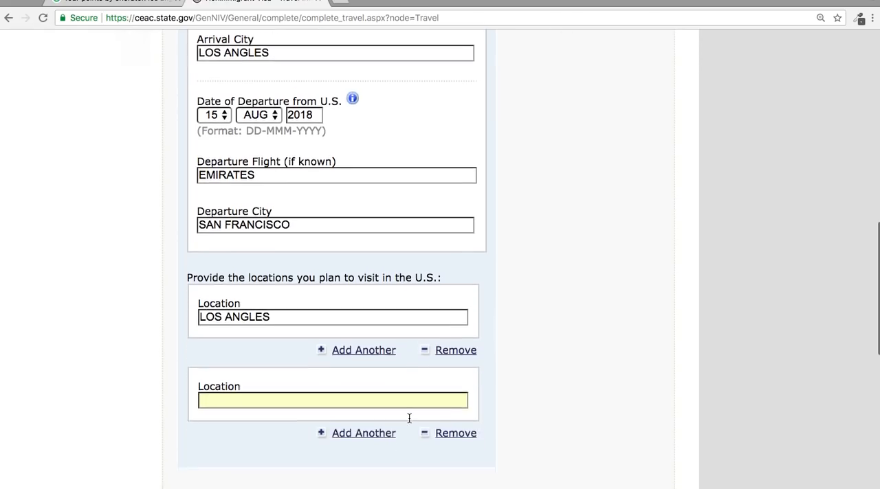
click(345, 361)
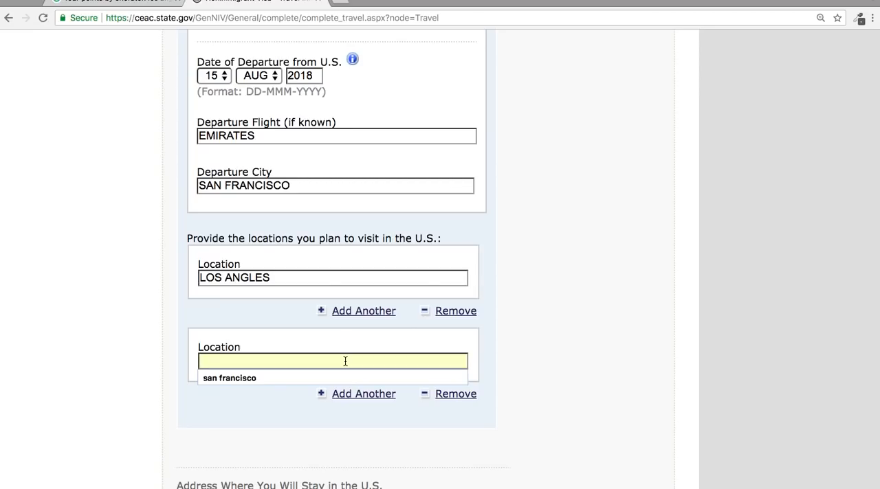
click(412, 378)
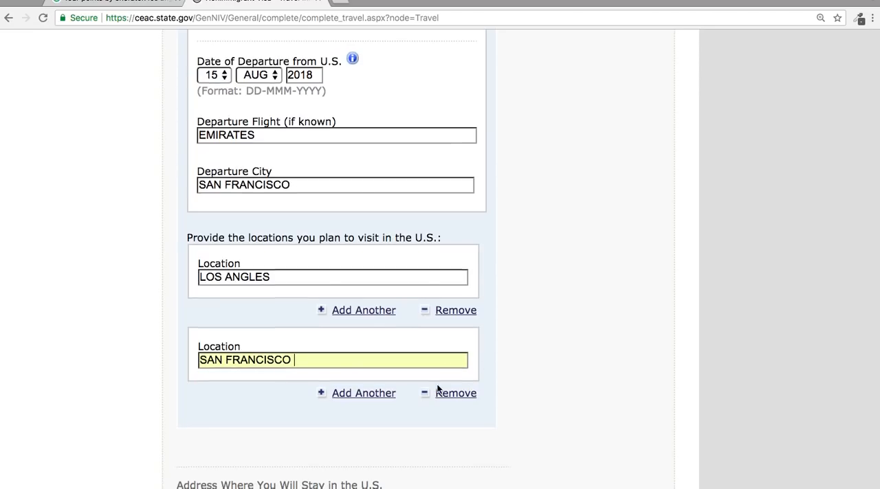
Enter FOUR POINTS BY SHERATON LOS ANGELES as Street Address (Line 1) of the U.S. stay.
scroll(440, 385, down, 5)
scroll(437, 390, up, 1)
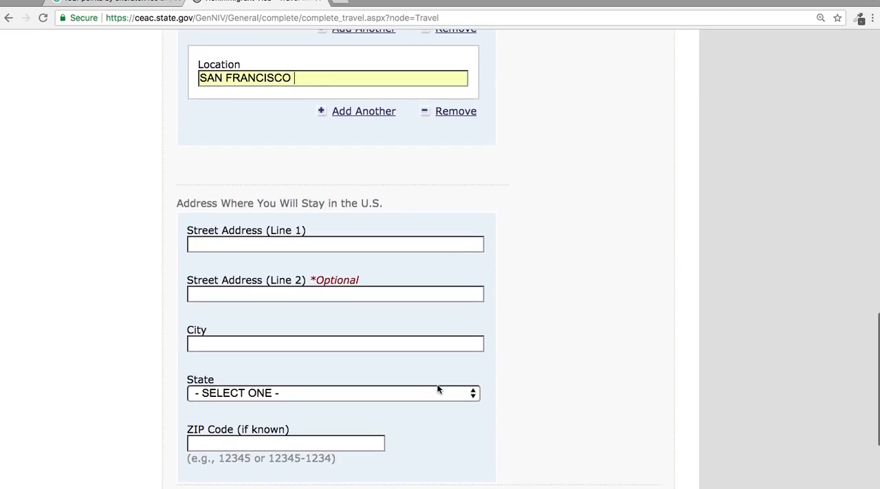
click(330, 246)
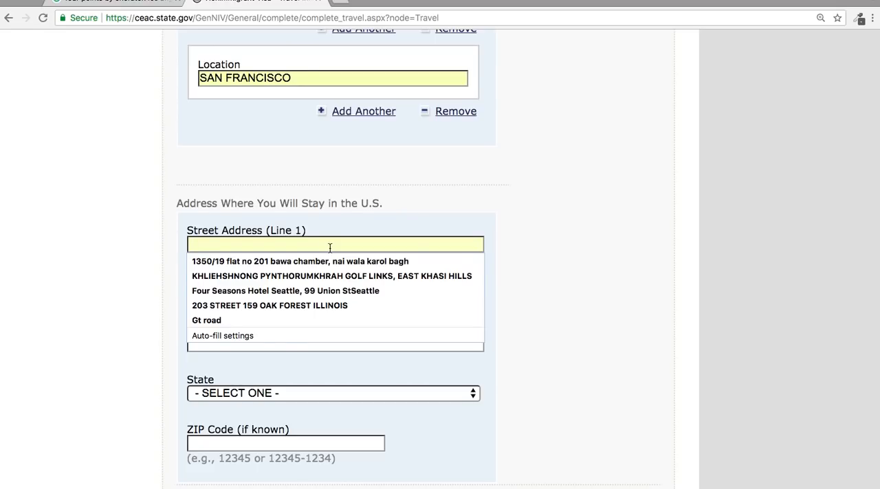
drag(136, 3, 307, 1)
click(117, 4)
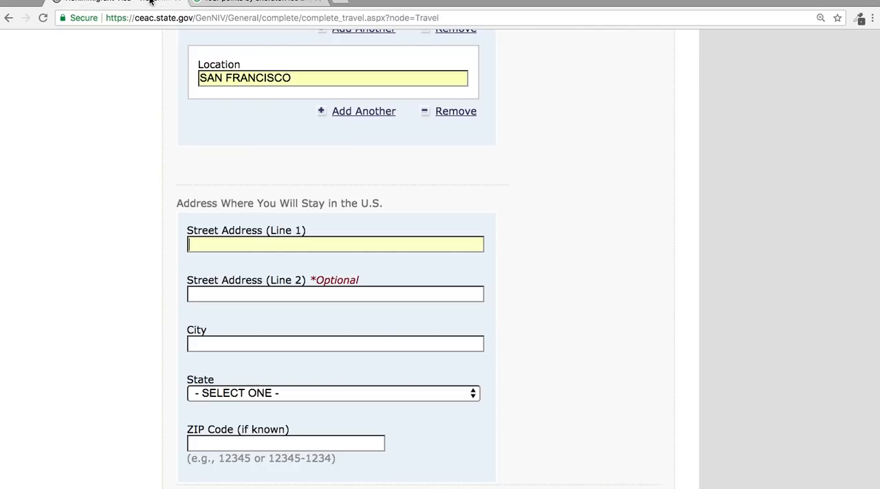
click(278, 241)
text(FOUR POINTS)
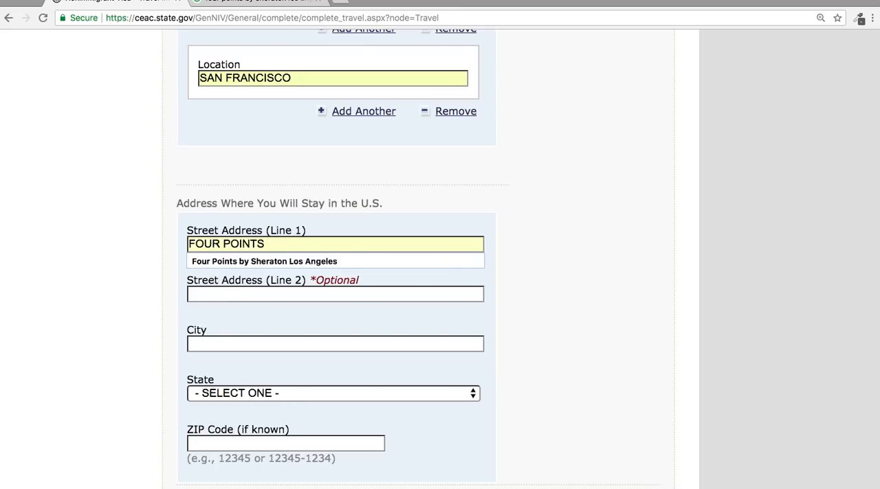
key(Down)
key(Return)
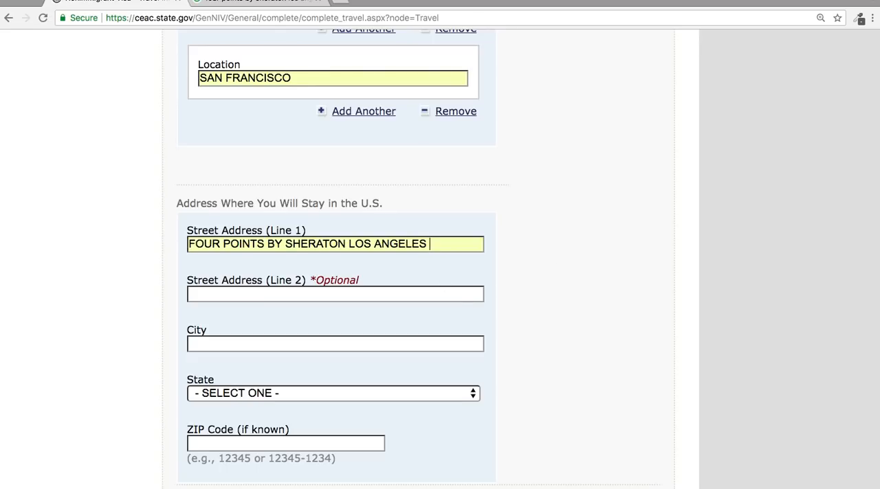
Copy the hotel's street address from the Google search results into Street Address (Line 2), without the trailing comma.
click(237, 11)
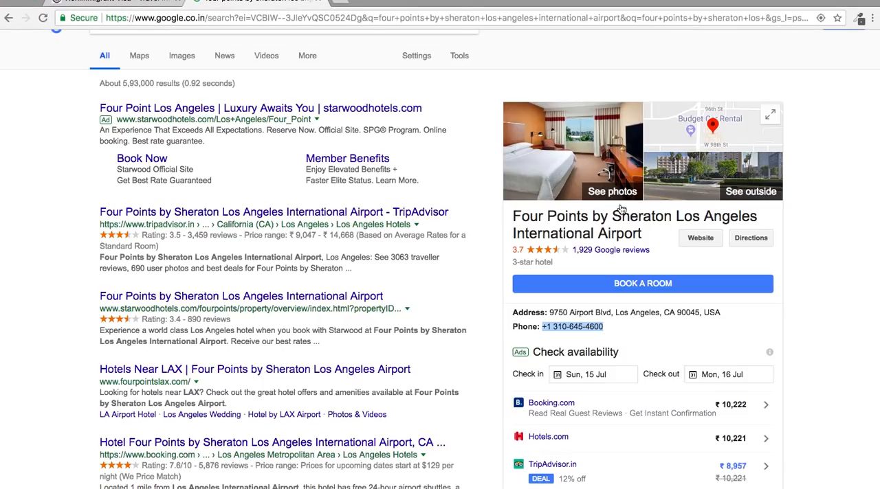
click(614, 312)
drag(614, 313, 551, 317)
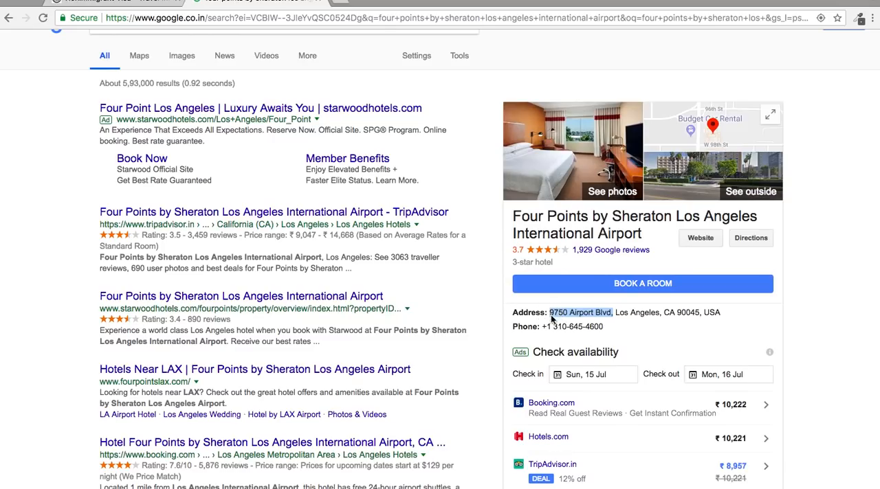
right_click(551, 316)
click(571, 341)
click(128, 5)
click(223, 298)
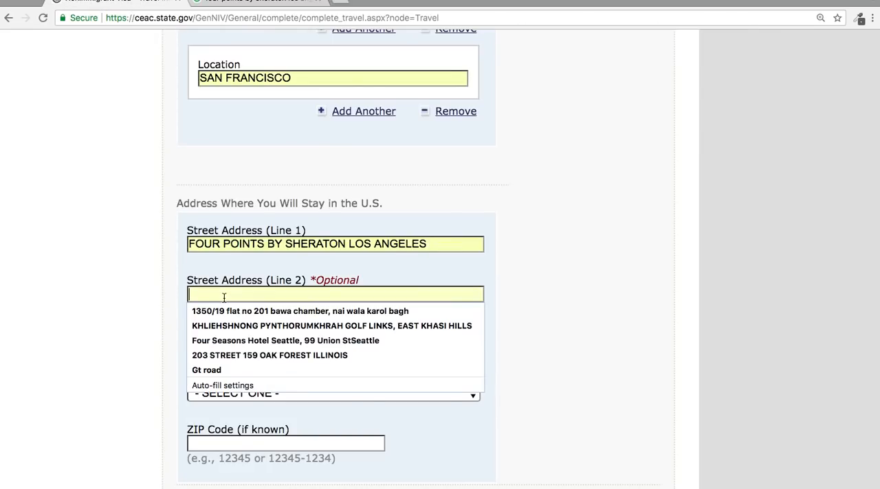
right_click(223, 297)
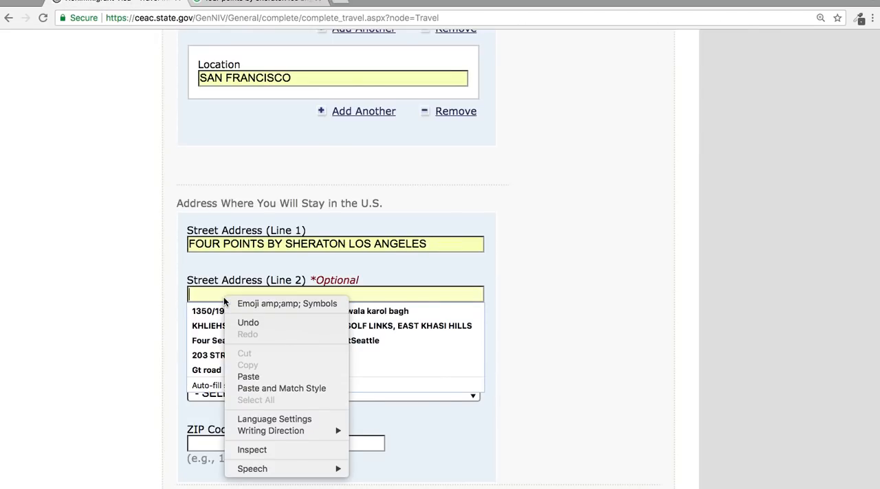
click(270, 374)
key(BackSpace)
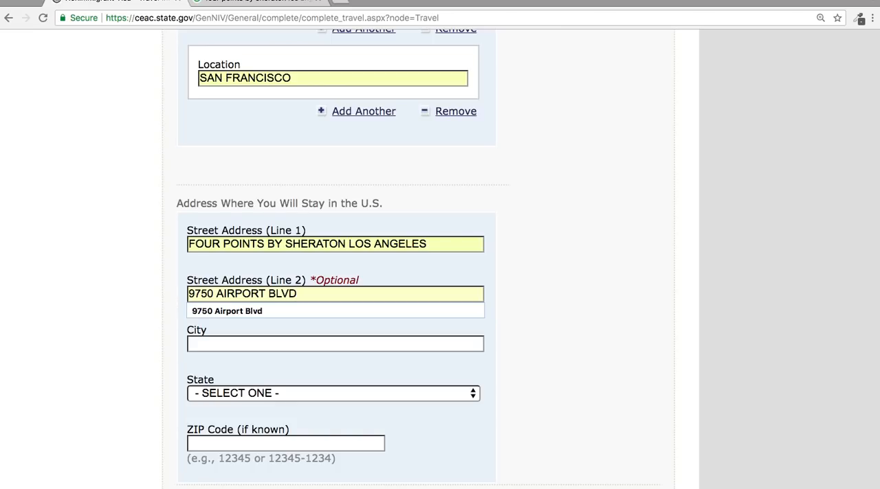
Set the U.S. stay address's city to LOS ANGELES and its state to CALIFORNIA.
click(287, 348)
text(LOS)
click(261, 360)
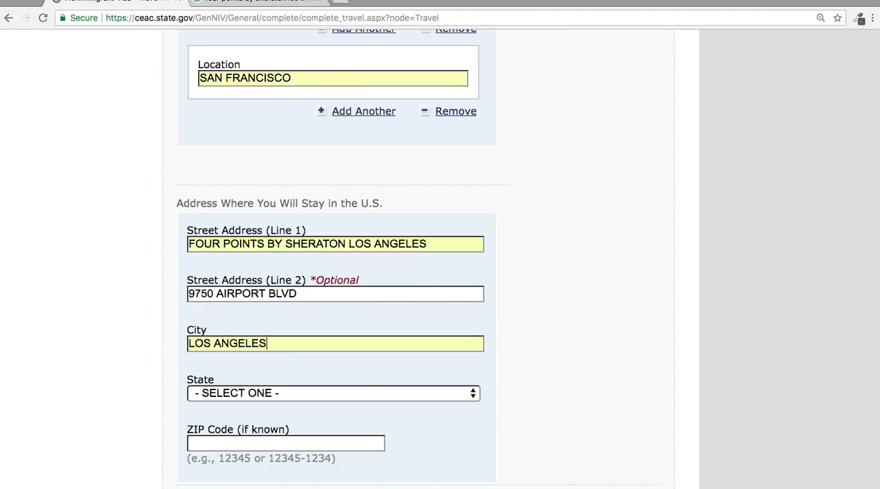
click(258, 392)
key(c)
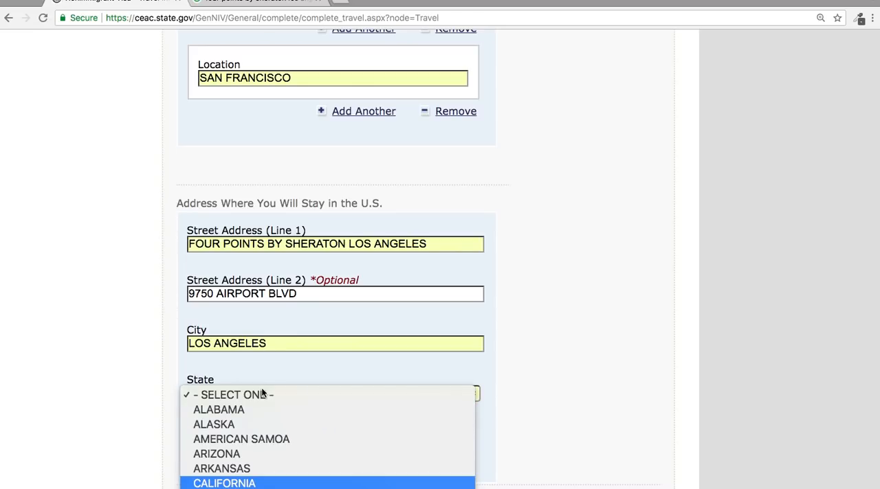
key(Return)
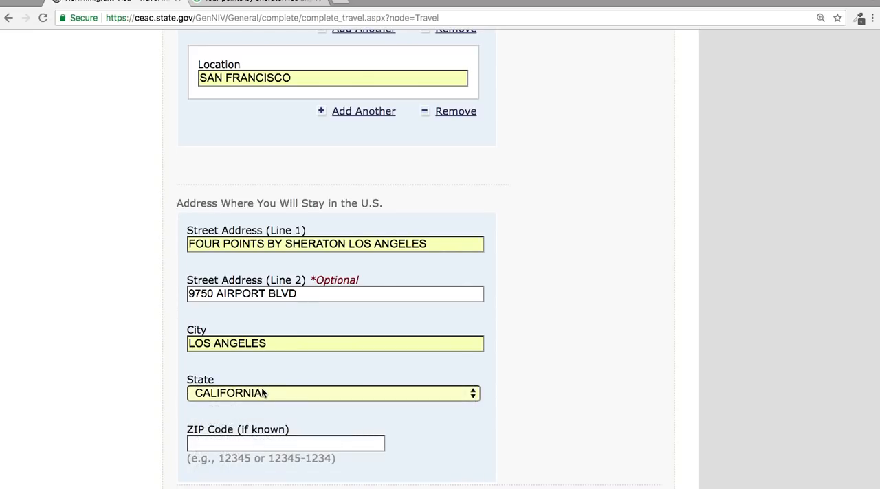
Look up the hotel's ZIP code in the Google search results and enter it in the U.S. stay address.
click(275, 2)
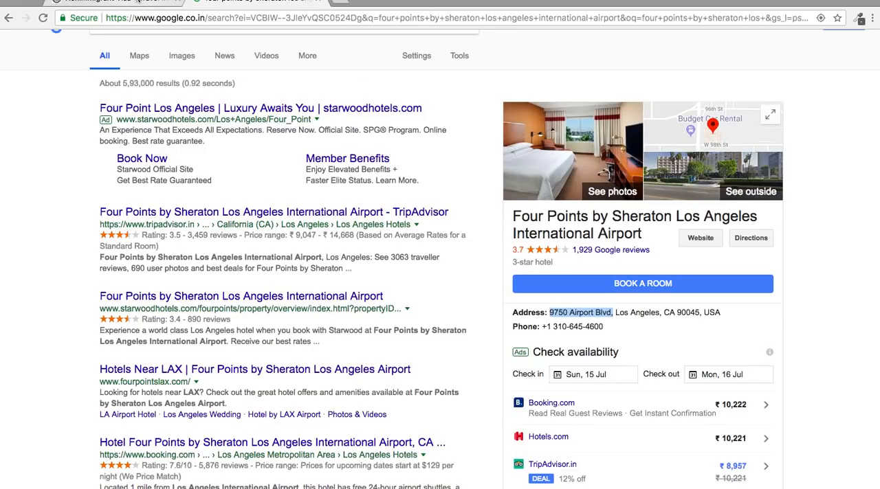
click(114, 3)
click(235, 442)
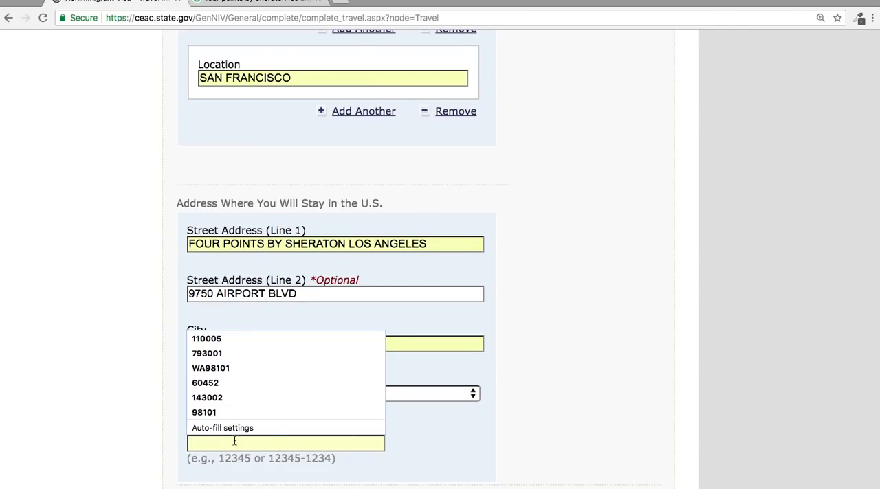
text(90045)
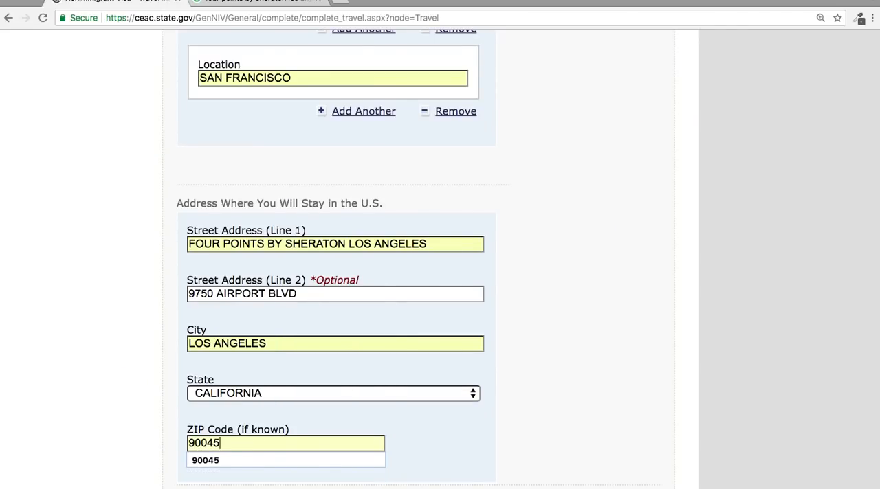
Set the person or entity paying for the trip to SELF.
scroll(407, 481, down, 5)
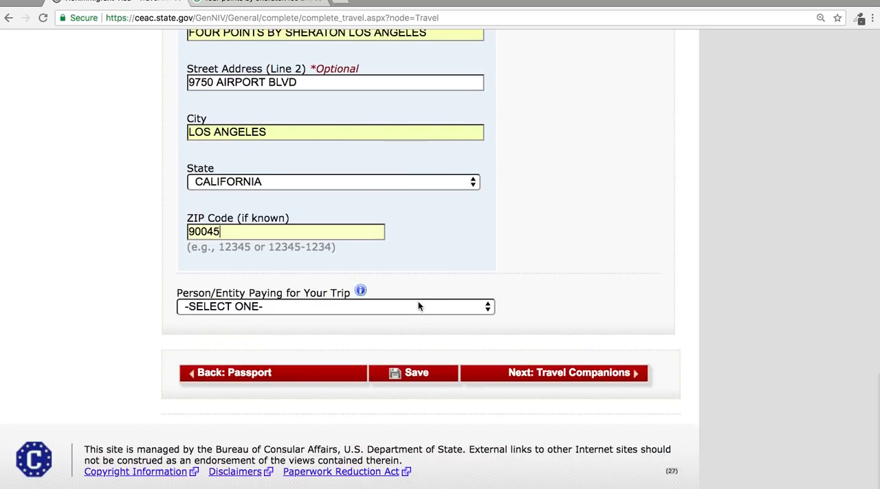
click(416, 307)
click(398, 323)
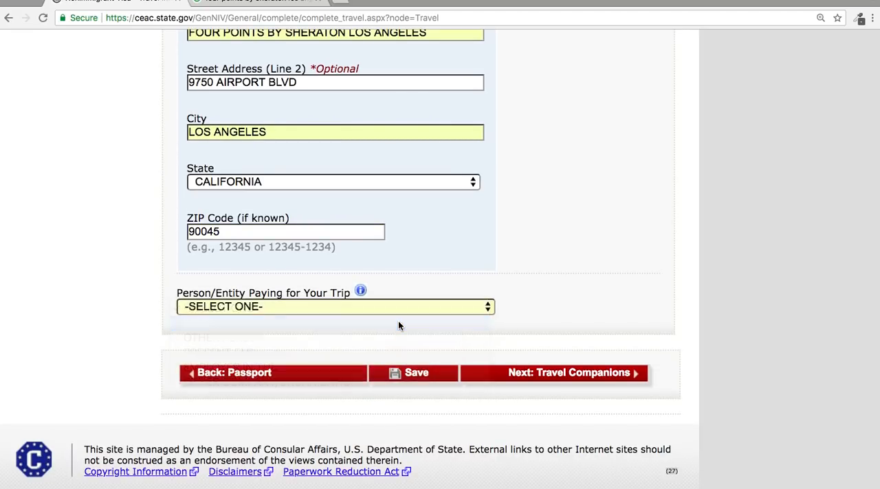
Save the application and choose to continue it from the save confirmation page.
click(419, 377)
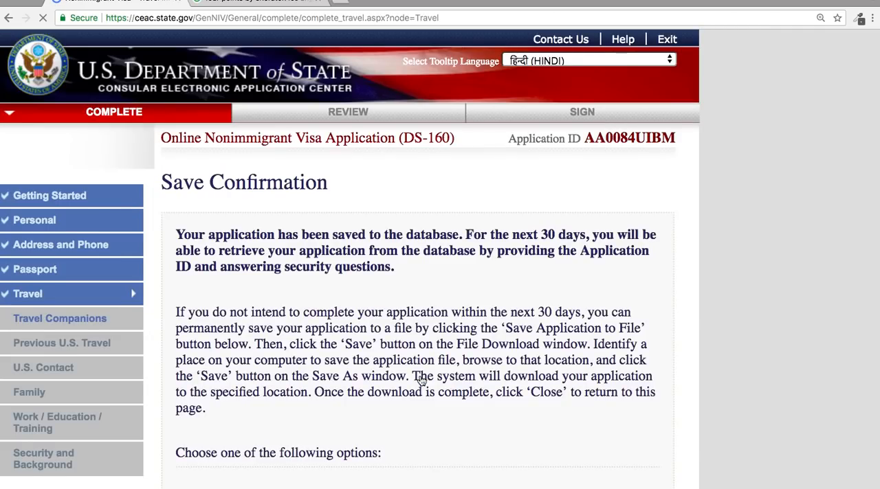
scroll(514, 294, down, 5)
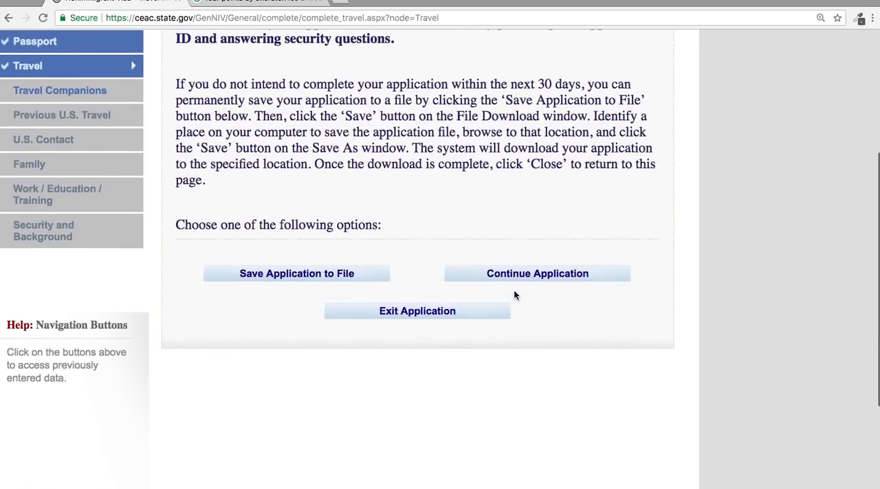
click(357, 244)
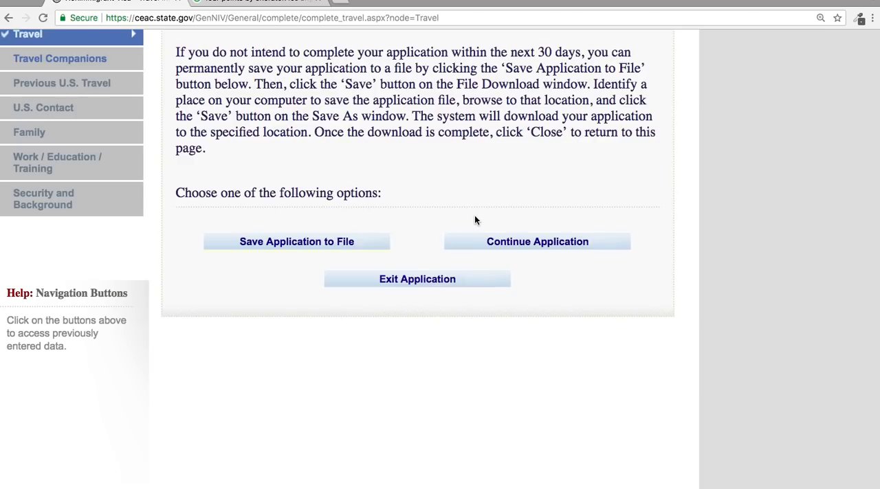
click(531, 250)
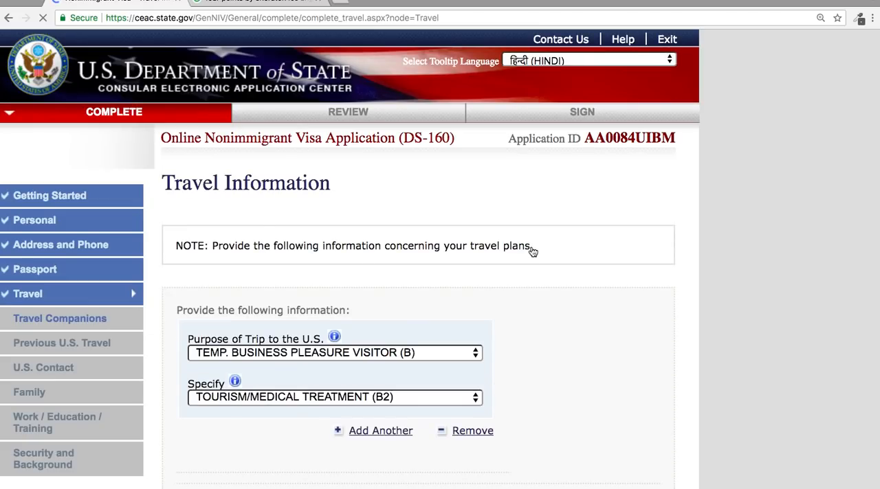
Proceed from the completed Travel Information page to the Travel Companions section and bring up its question about other persons traveling.
scroll(533, 252, down, 5)
scroll(532, 253, down, 8)
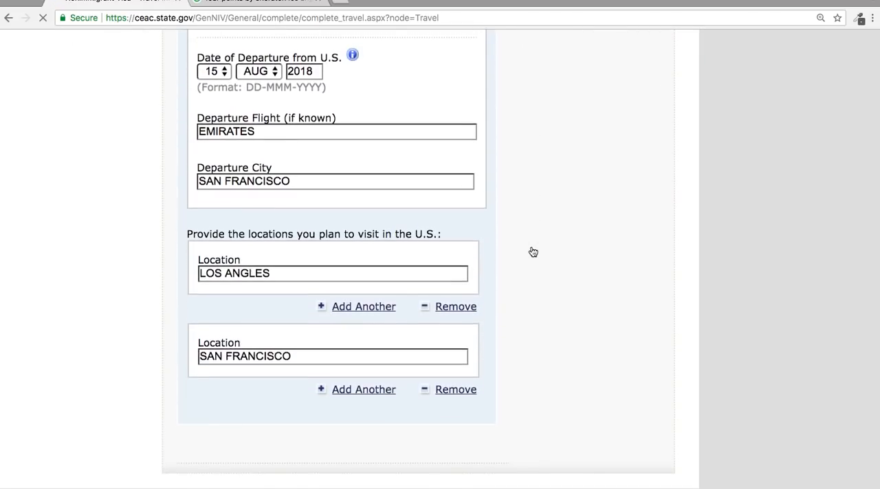
scroll(497, 369, down, 6)
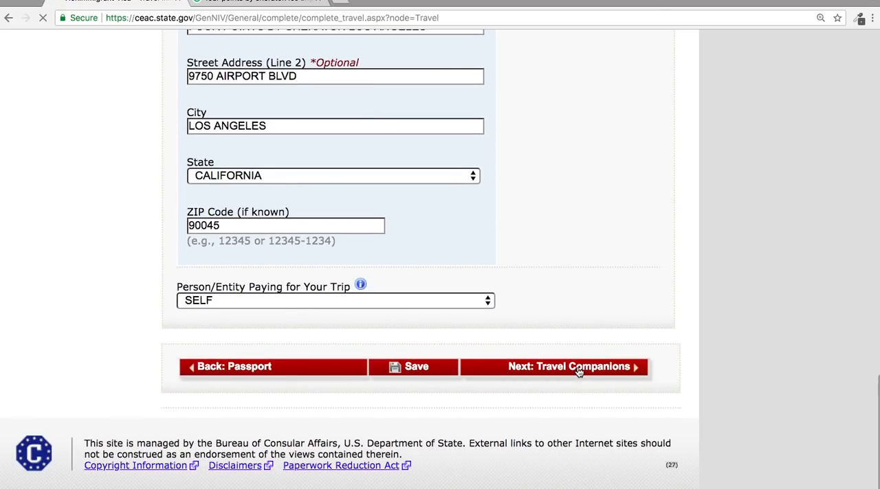
click(579, 368)
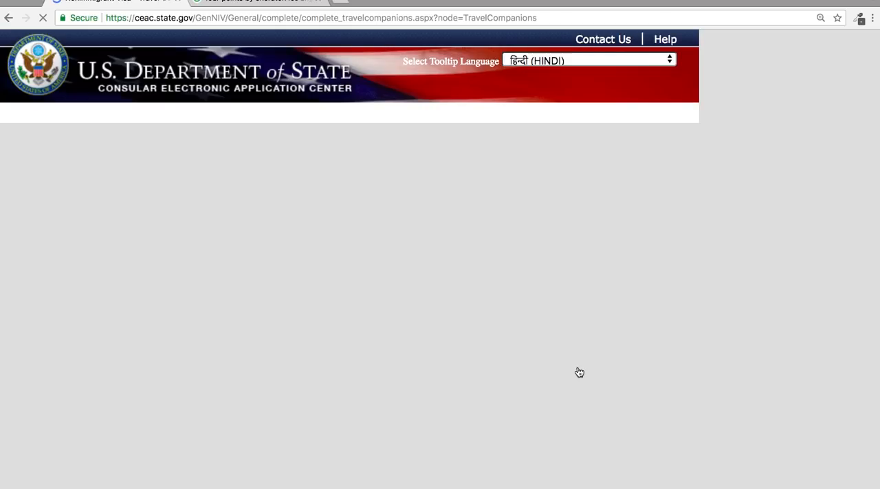
scroll(580, 373, down, 4)
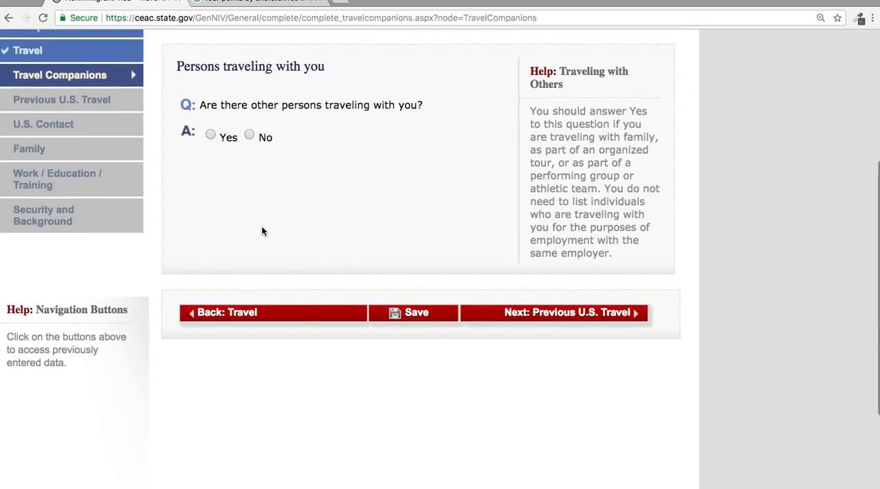
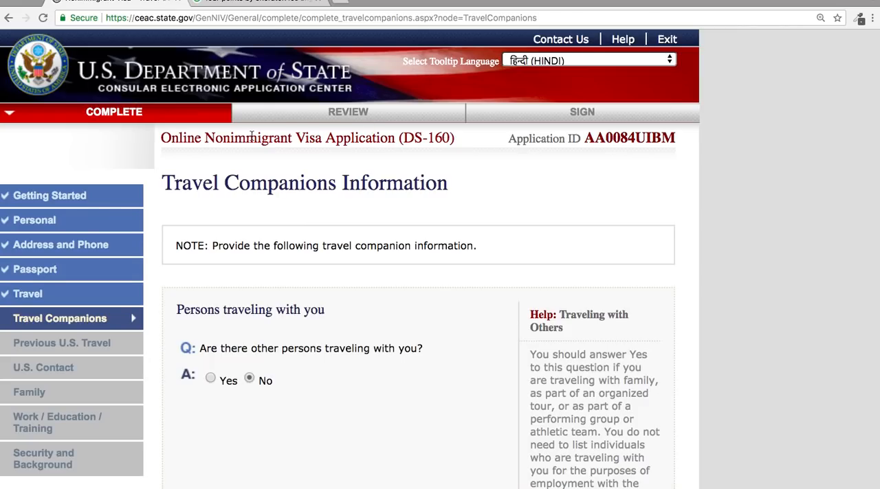
Continue from Travel Companions to the Previous U.S. Travel section and answer No to ever having been in the U.S.
scroll(365, 215, down, 2)
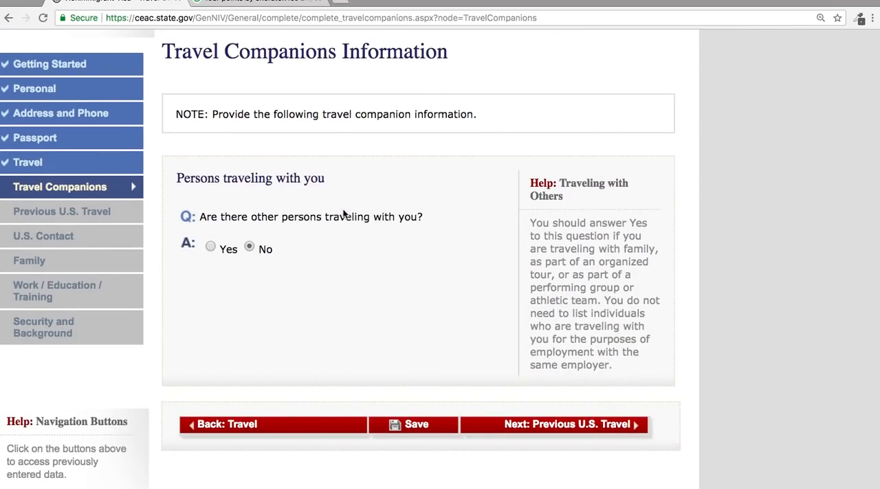
click(521, 419)
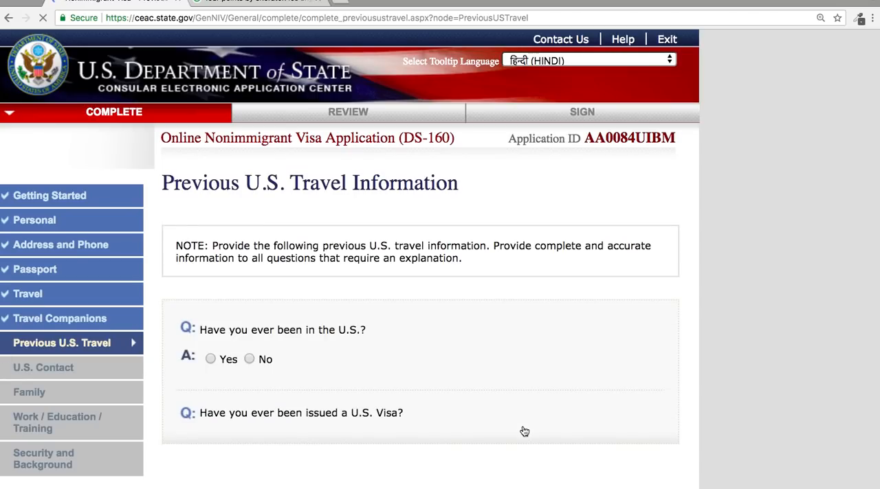
scroll(522, 430, down, 5)
scroll(522, 430, up, 1)
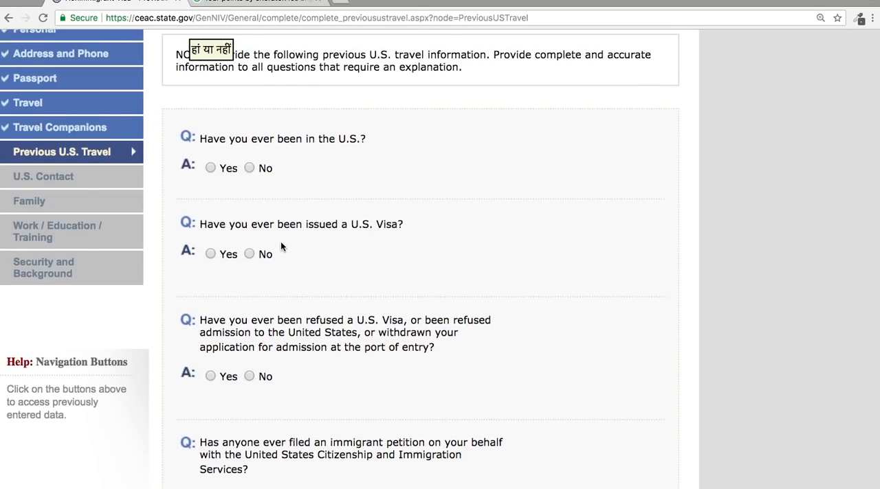
click(253, 168)
scroll(254, 248, up, 3)
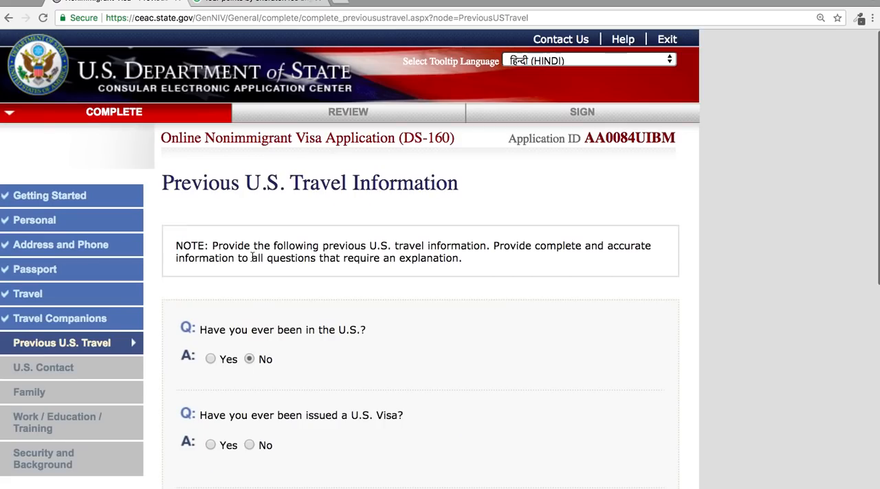
Answer No to the questions about an issued U.S. visa, a visa or admission refusal, and an immigrant petition.
scroll(252, 257, down, 3)
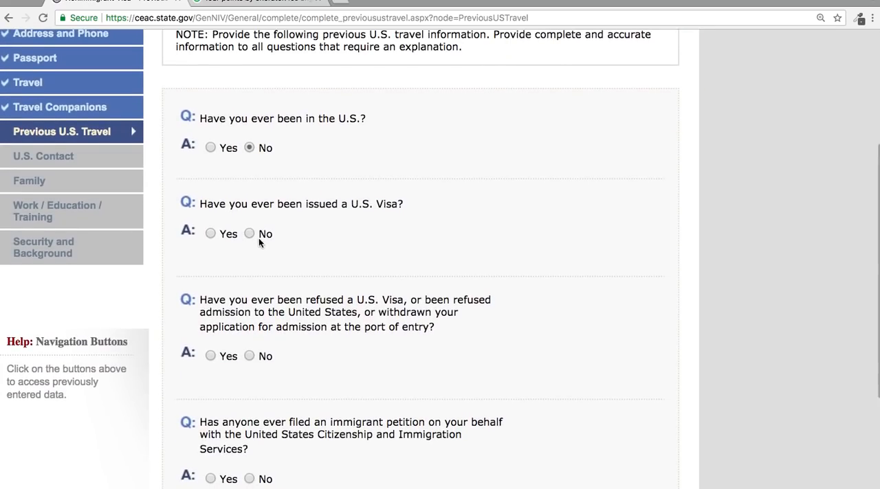
click(249, 233)
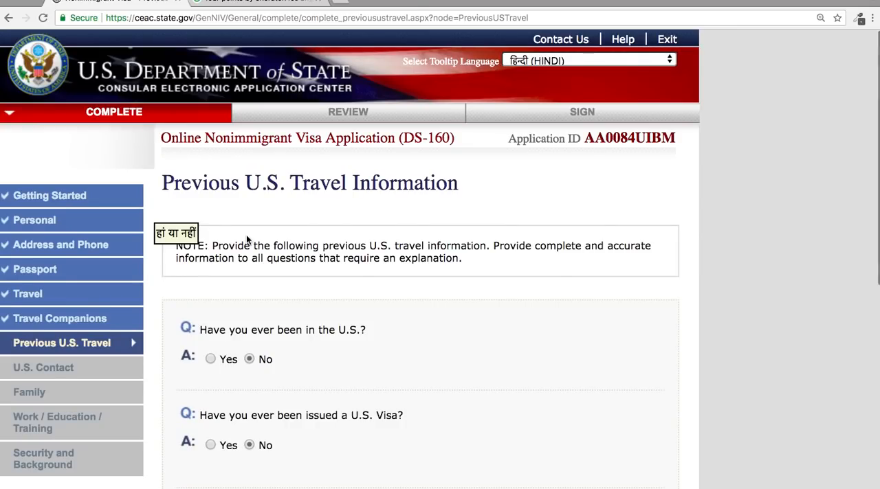
scroll(451, 357, down, 5)
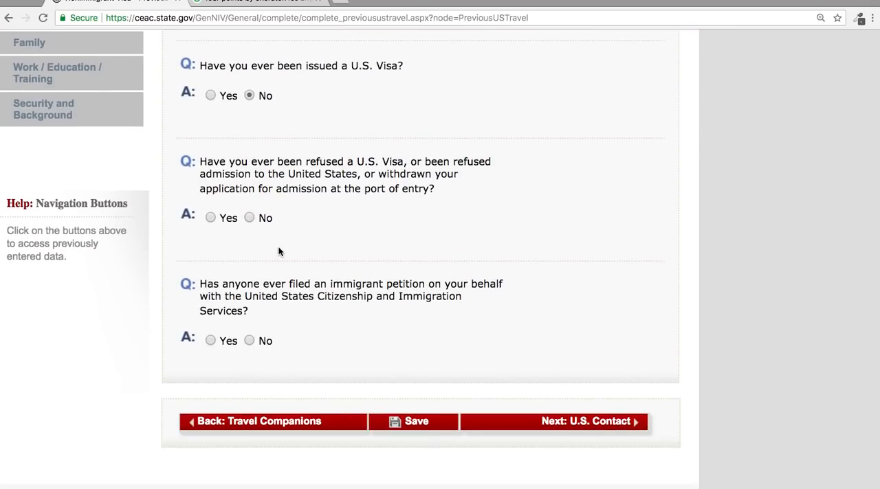
click(250, 218)
scroll(382, 322, down, 5)
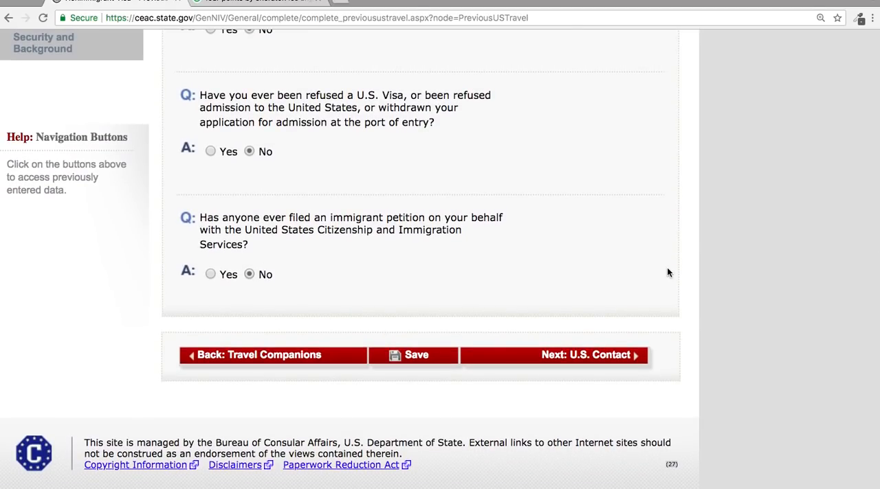
Review the Previous U.S. Travel answers and continue to the U.S. Contact section.
scroll(666, 269, up, 3)
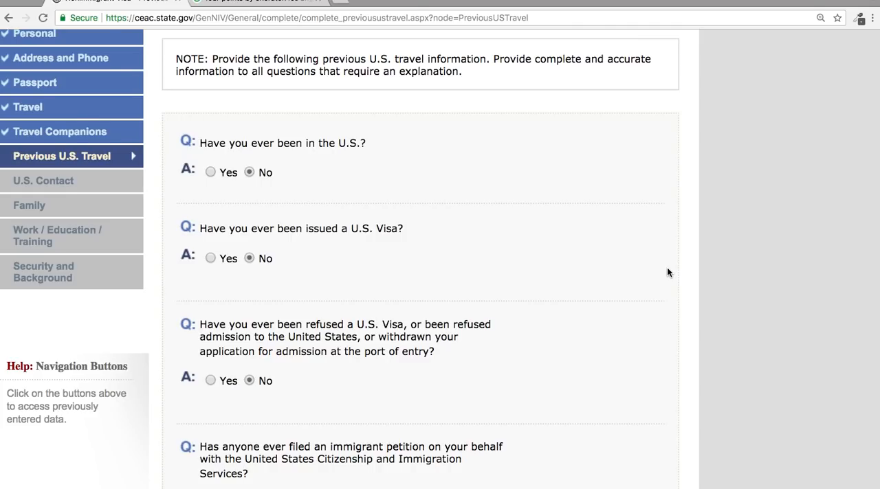
scroll(667, 273, down, 5)
click(557, 356)
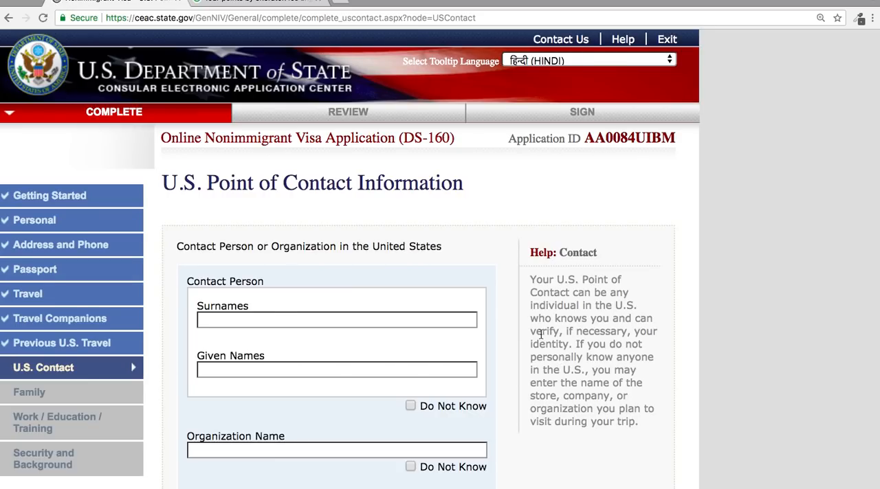
Mark the contact person as Do Not Know and set the organization name to FOUR POINTS BY SHERATON LOS ANGEL.
click(410, 406)
scroll(451, 346, down, 5)
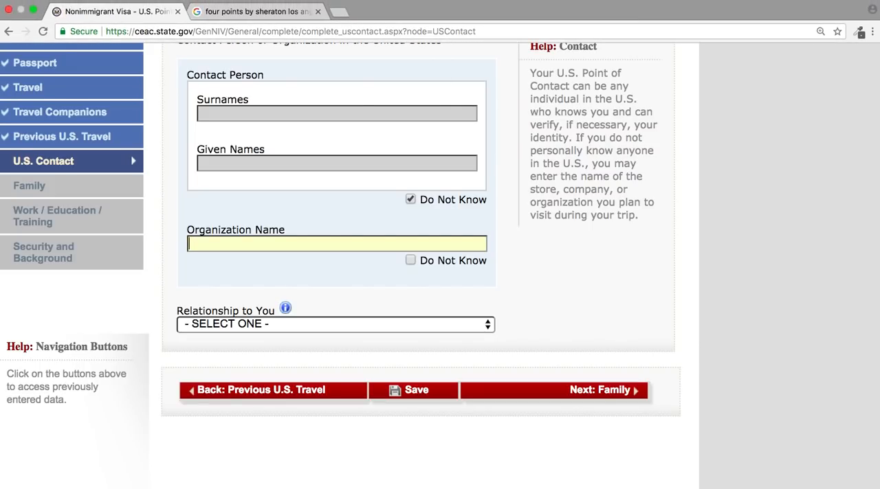
click(303, 248)
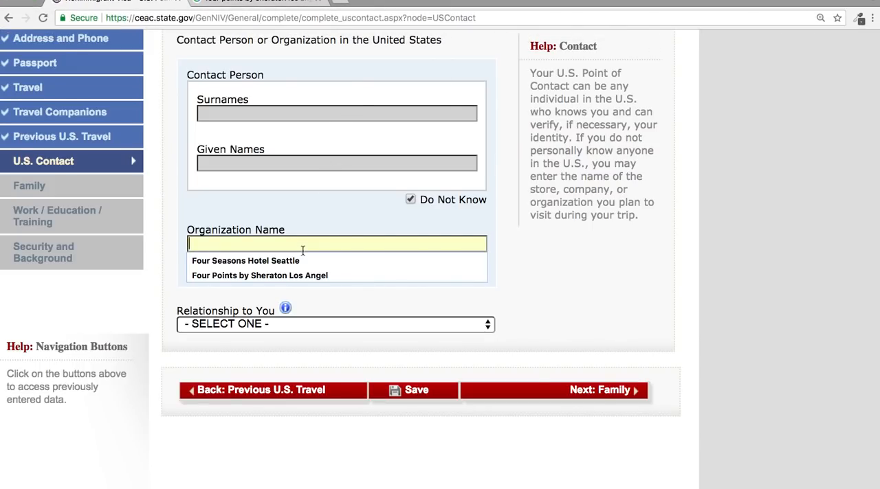
click(313, 276)
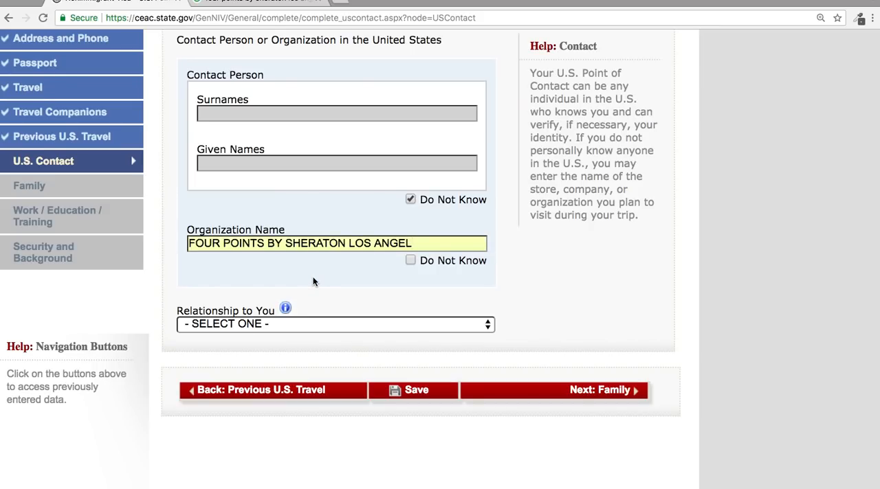
Set the contact's relationship to OTHER and save the U.S. Point of Contact page.
click(303, 323)
click(276, 427)
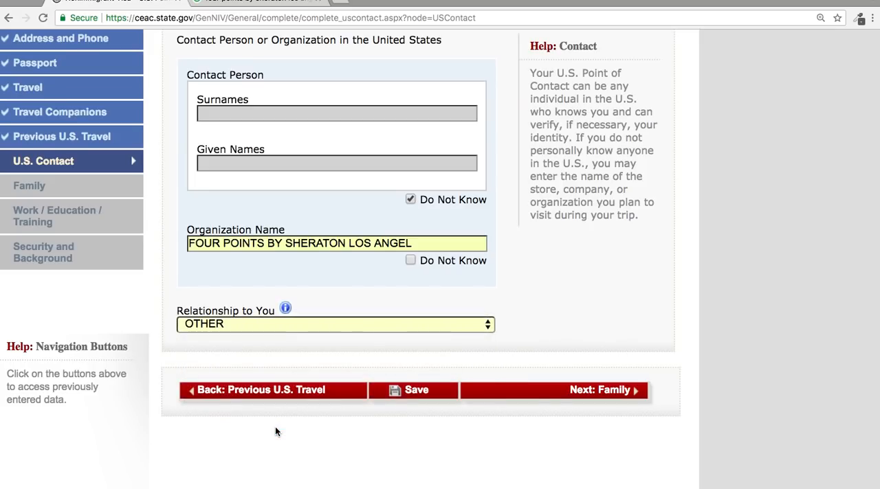
click(404, 390)
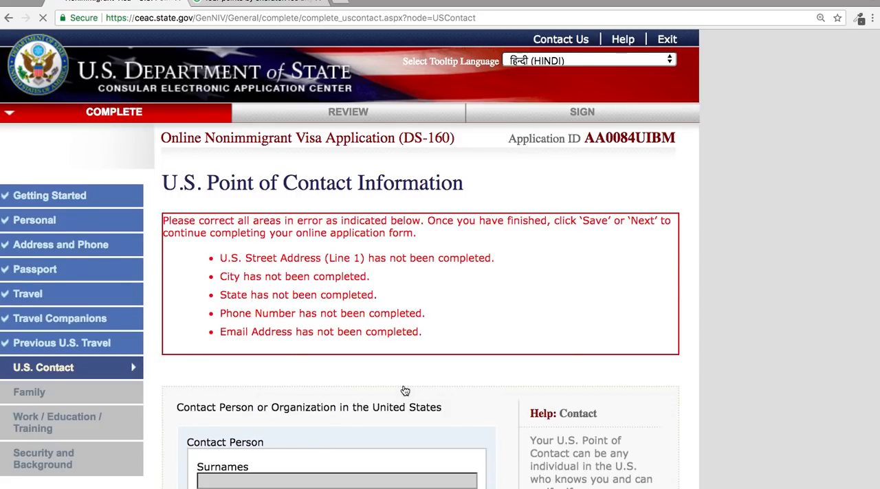
Check the hotel's street address in the Google search results and enter it in line 1 of the point of contact's address.
scroll(402, 385, up, 3)
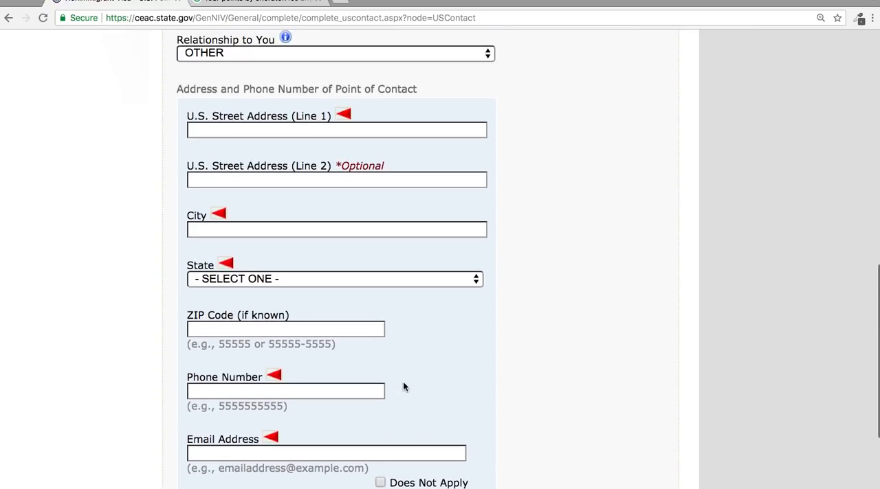
click(242, 4)
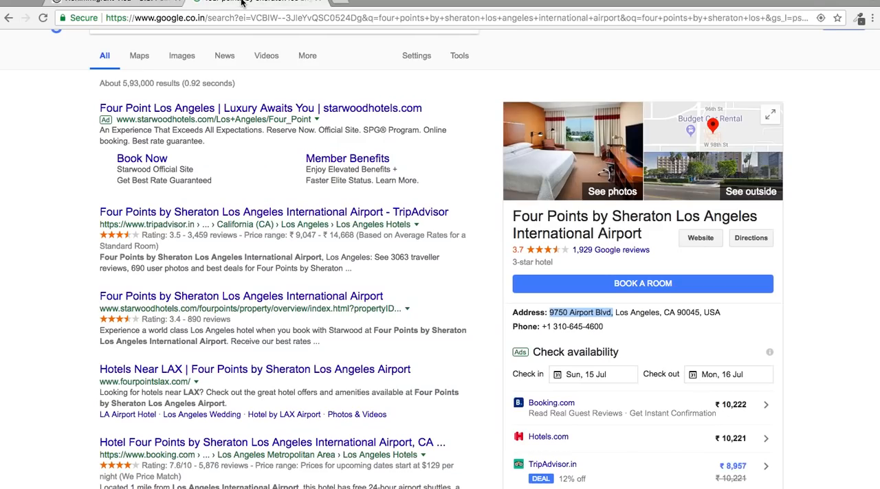
click(113, 4)
click(247, 131)
text(9)
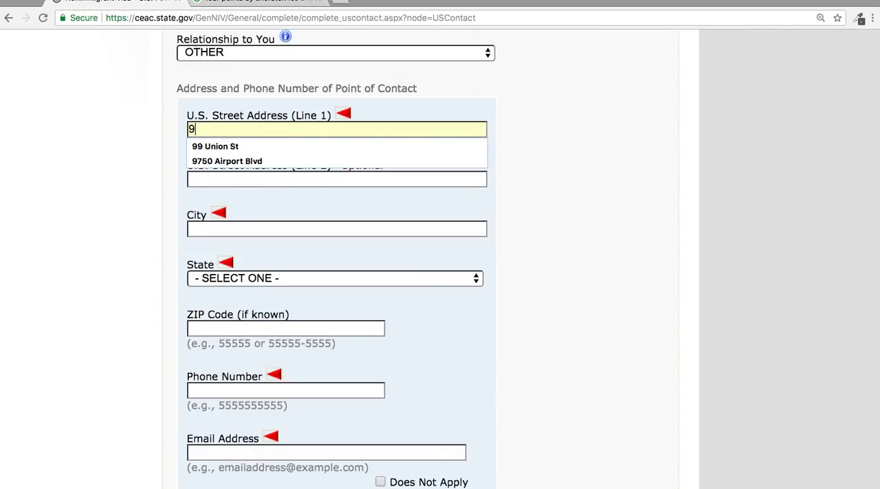
text(750 AIRPORT BLVD)
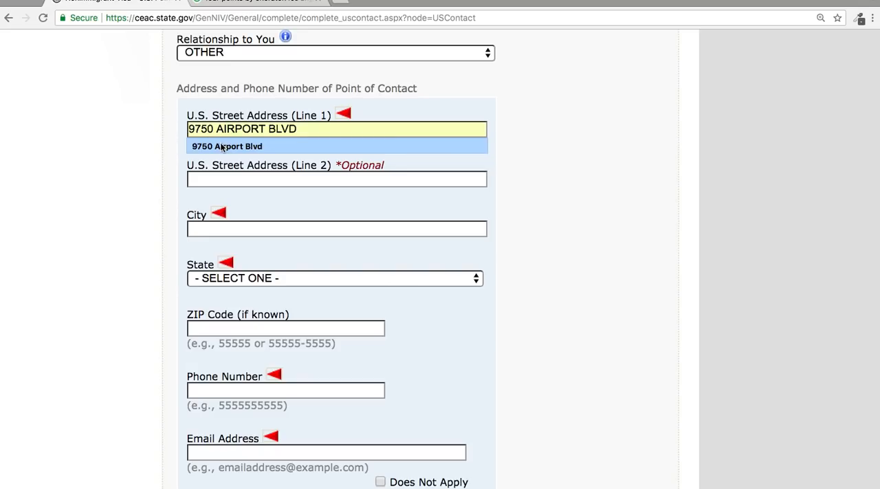
click(220, 146)
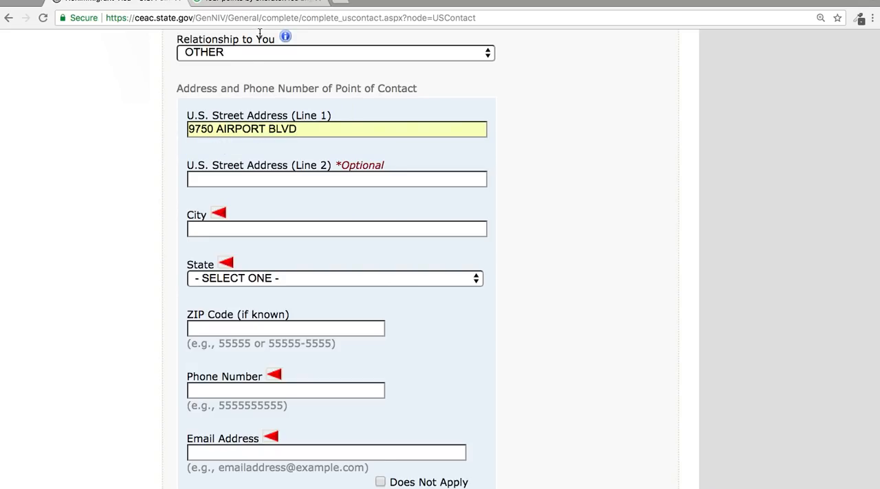
Check the hotel's city in the Google search results and enter LOSANGLES as the point of contact's city.
click(259, 2)
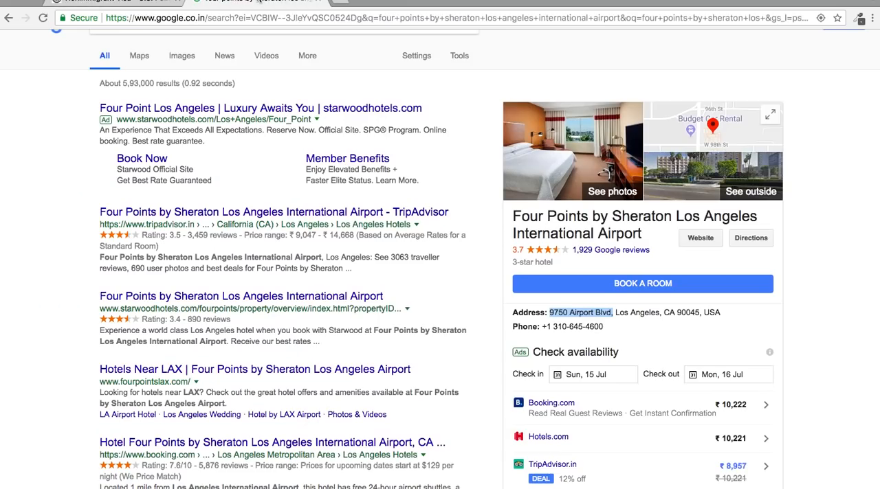
click(95, 13)
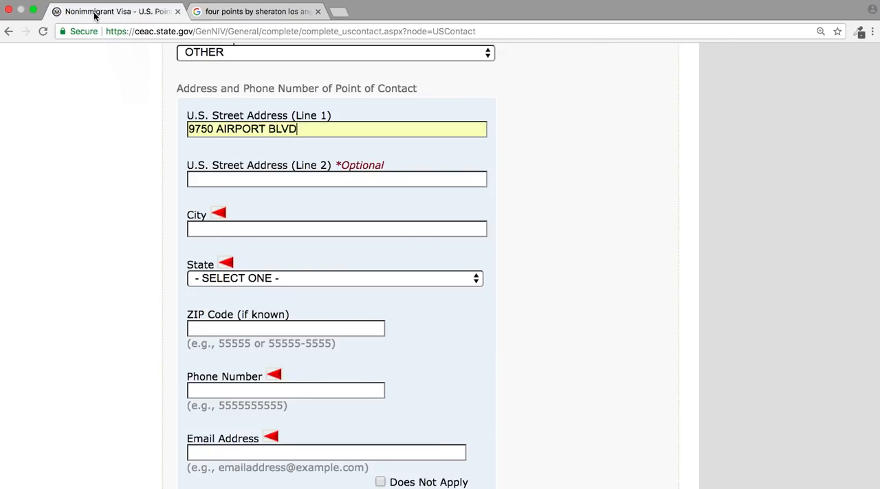
click(291, 229)
text(LO)
key(Down)
key(Return)
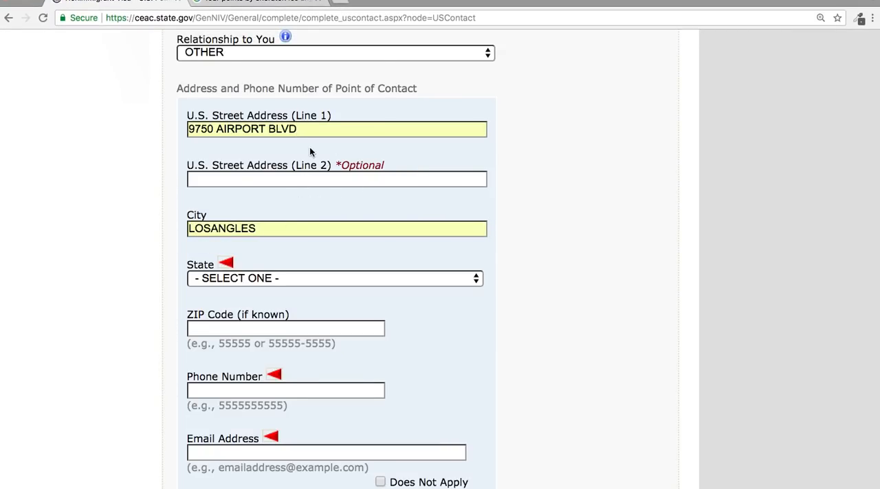
Set the state of the point of contact's address to CALIFORNIA.
click(231, 282)
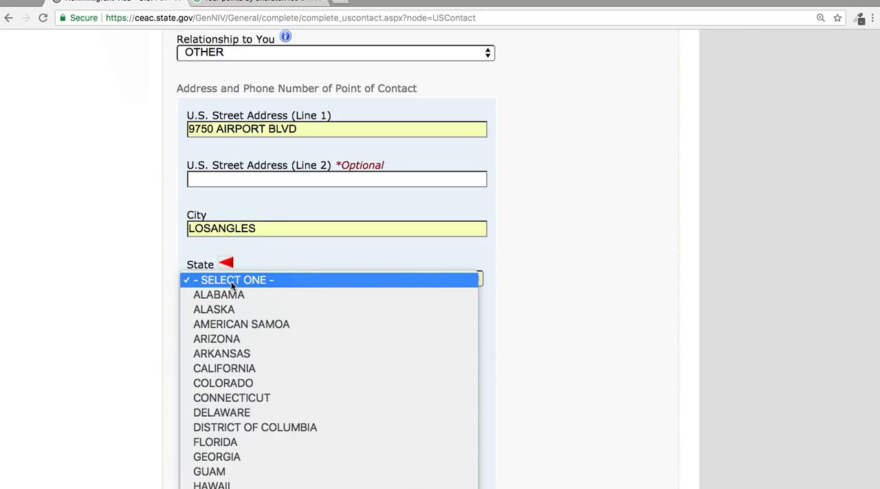
text(co)
key(Up)
key(Return)
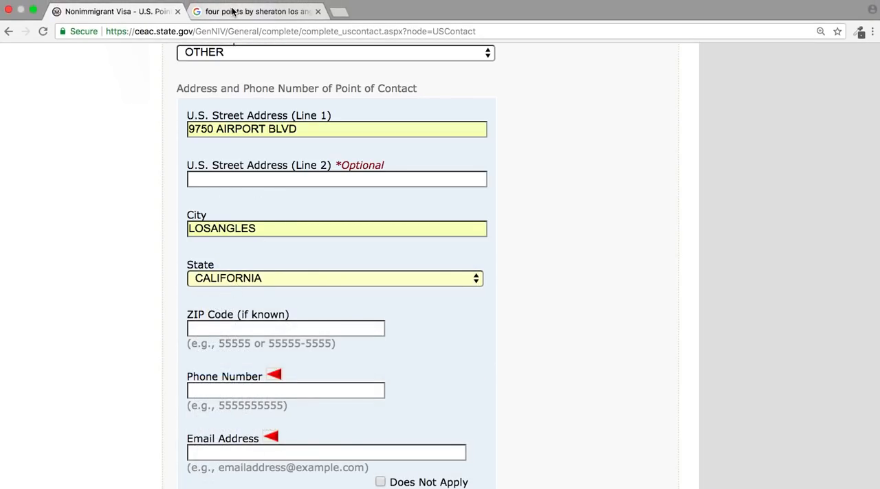
Look up the hotel's ZIP code in the Google search results and enter it in the point of contact's address.
click(234, 11)
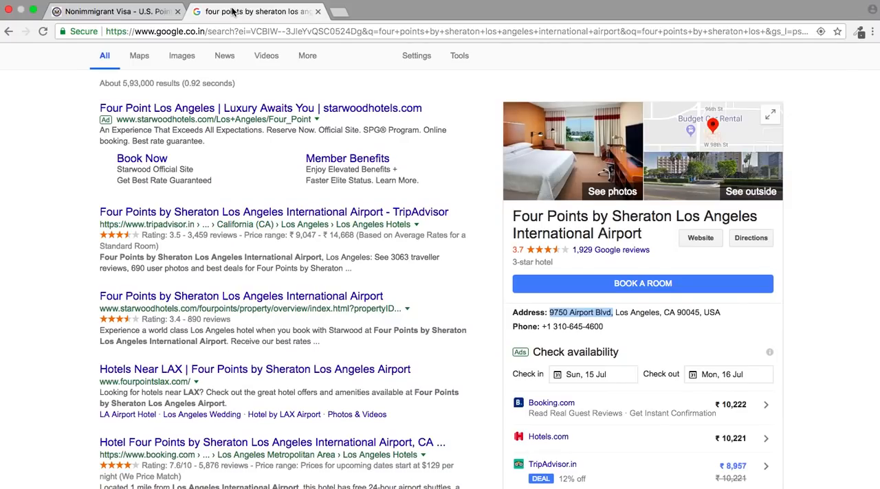
click(93, 11)
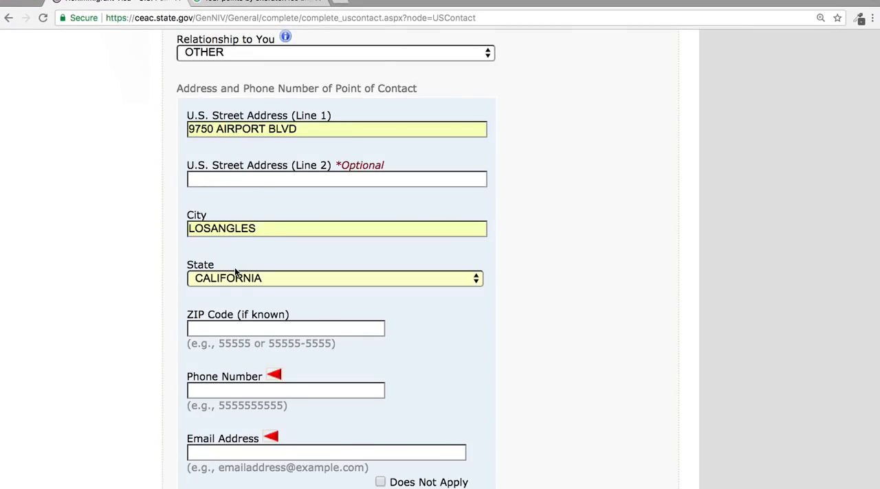
click(241, 328)
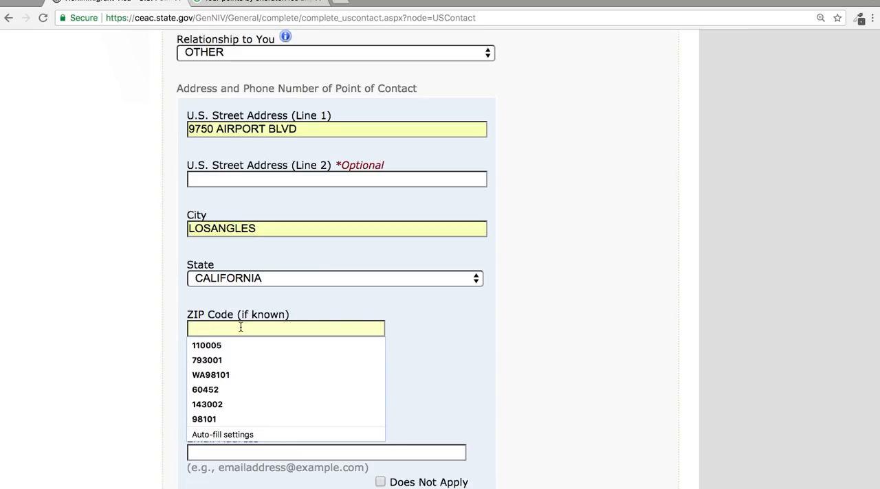
text(90045)
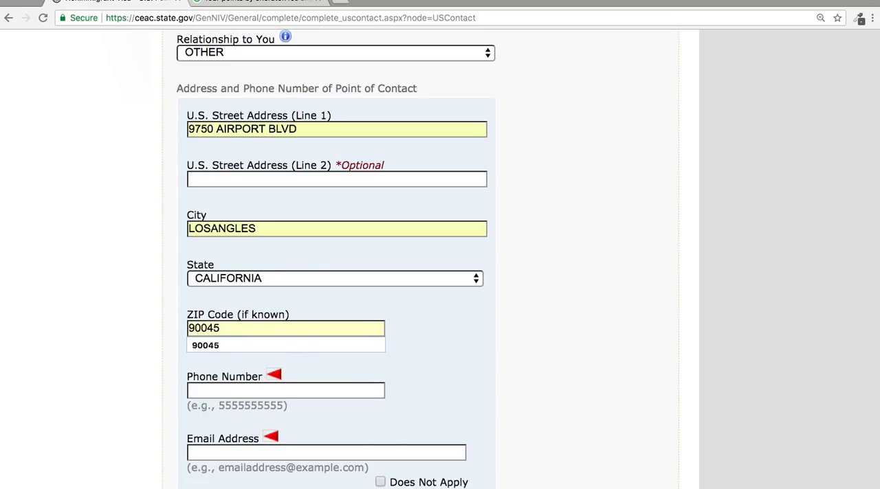
click(246, 348)
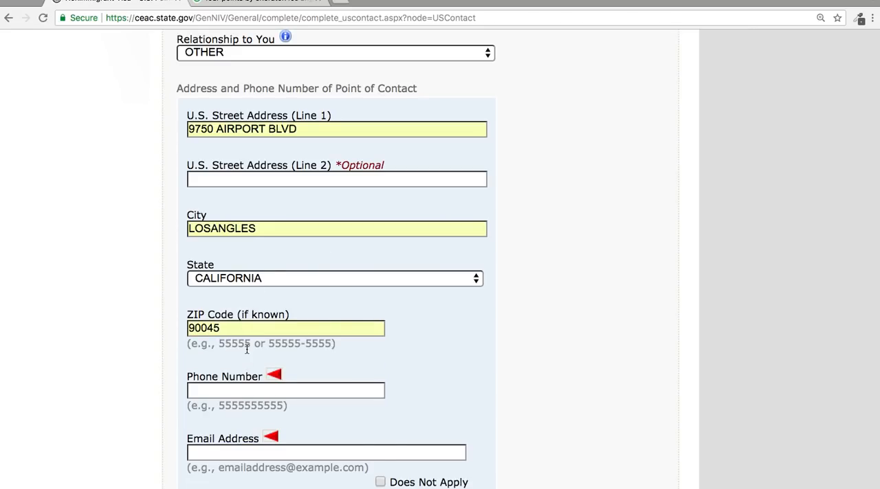
Look up the hotel's phone number in the Google search results and enter its leading digits as the point of contact's phone number.
click(262, 6)
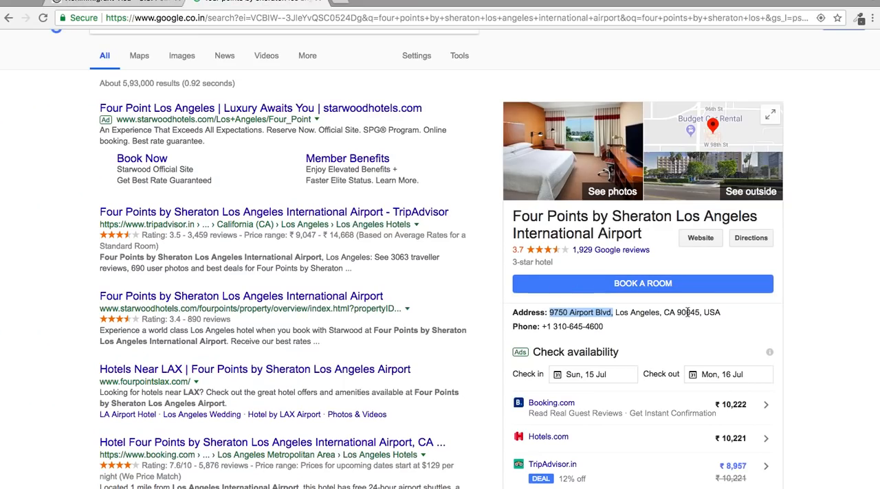
drag(607, 326, 562, 326)
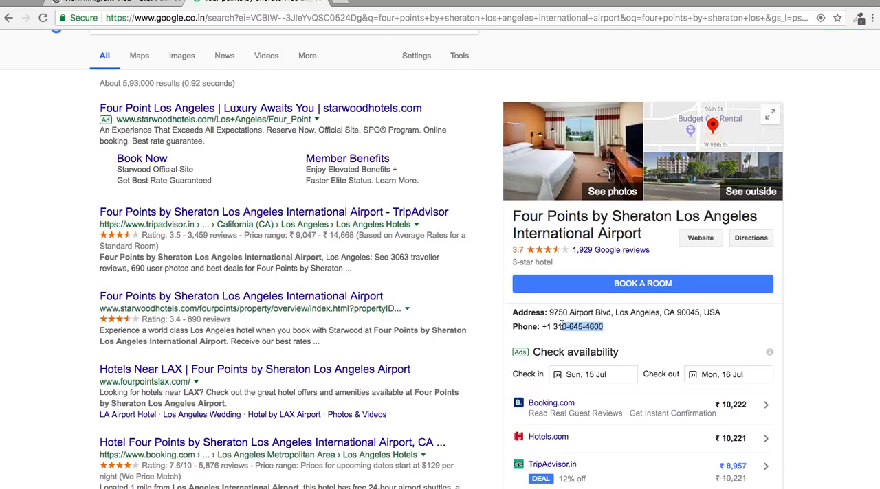
click(126, 3)
click(234, 383)
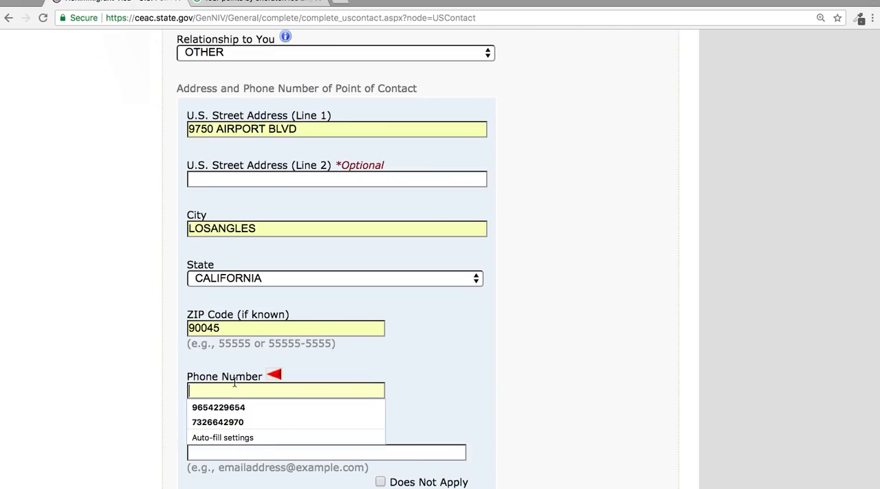
text(0)
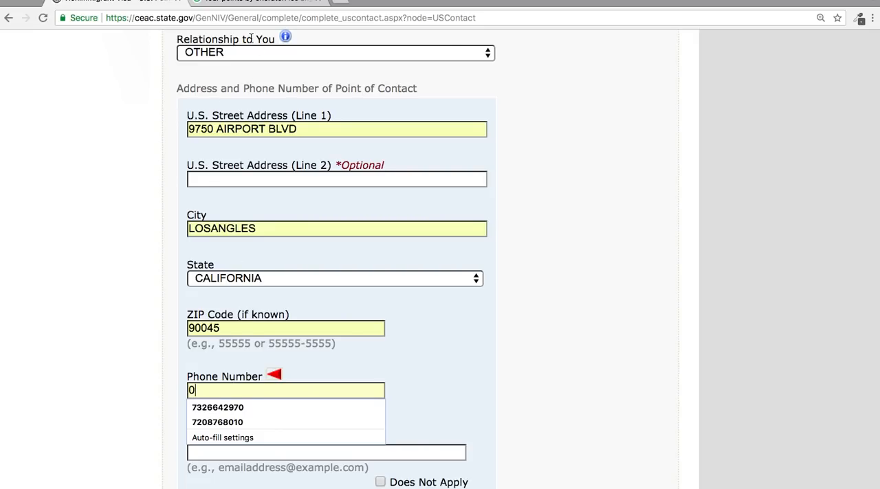
click(249, 3)
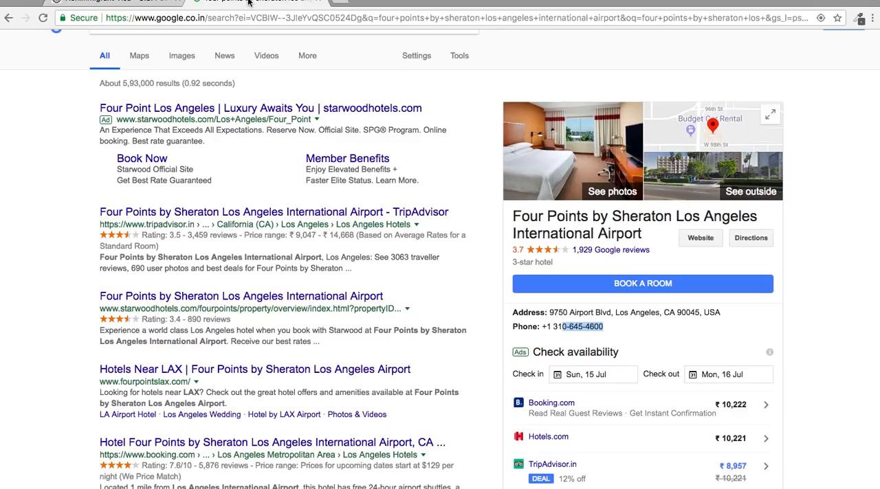
click(136, 3)
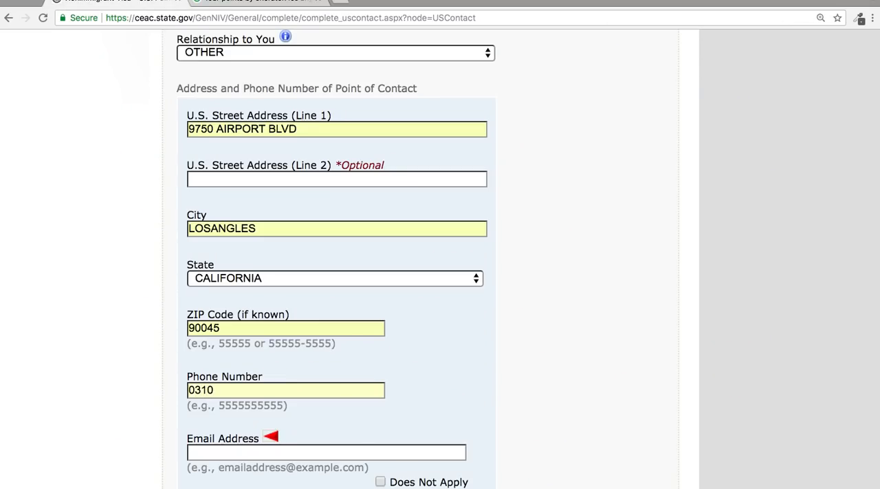
click(230, 4)
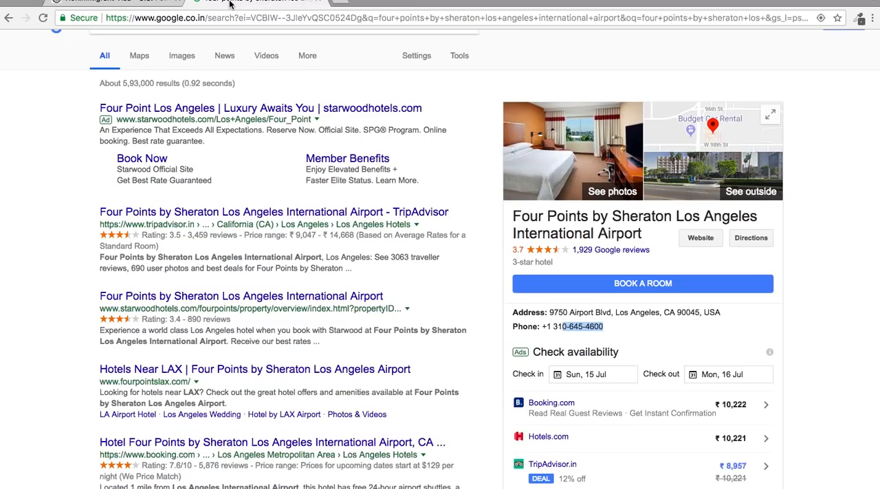
click(111, 3)
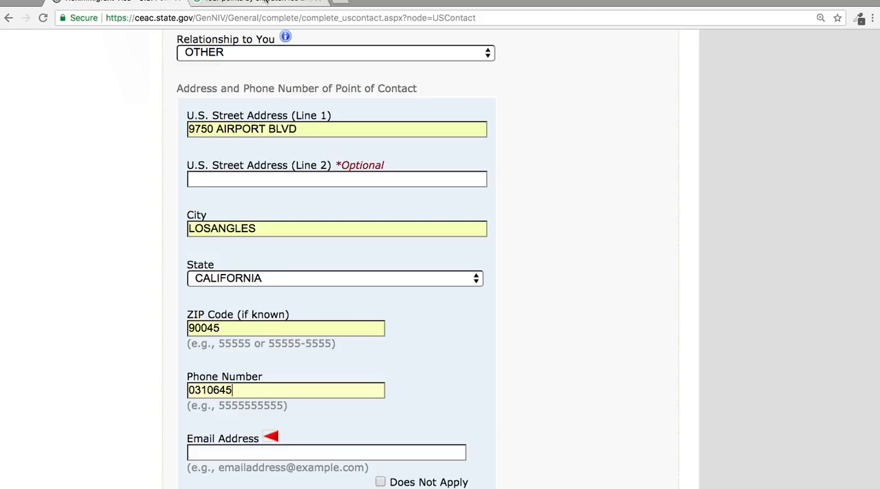
Recheck the hotel's phone number in the Google search results and complete the point of contact's number with its last four digits.
click(230, 4)
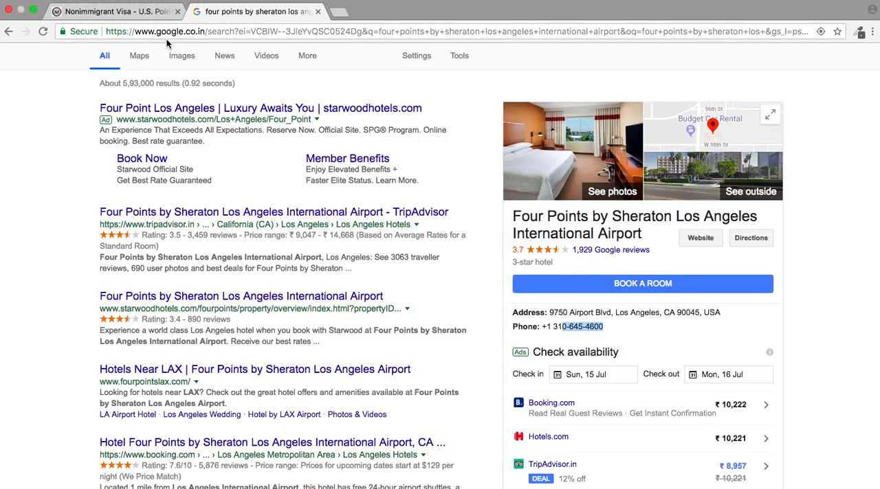
click(125, 11)
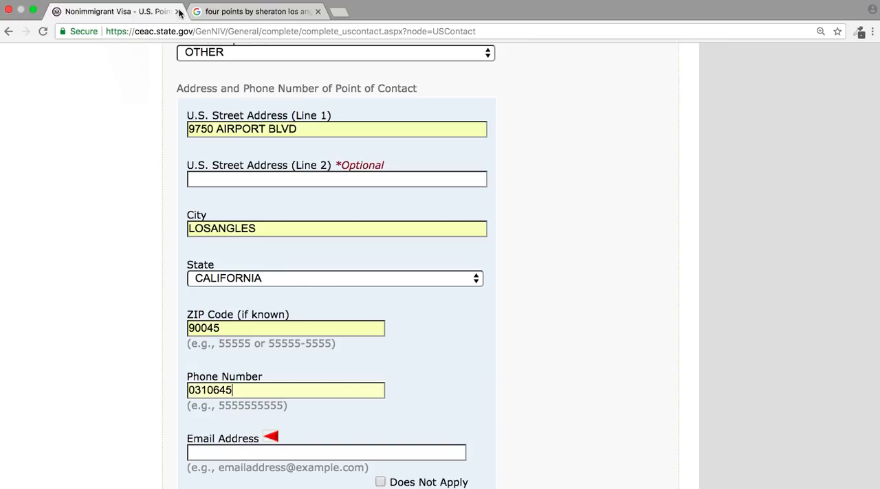
click(215, 10)
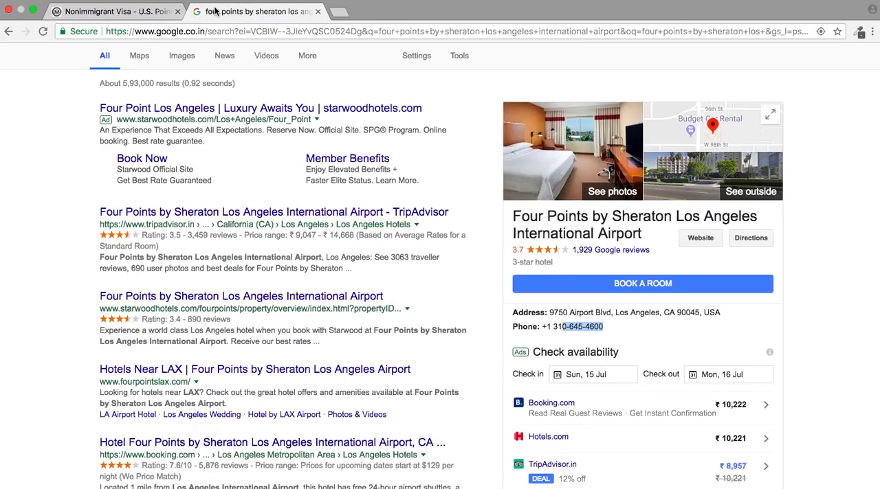
click(154, 12)
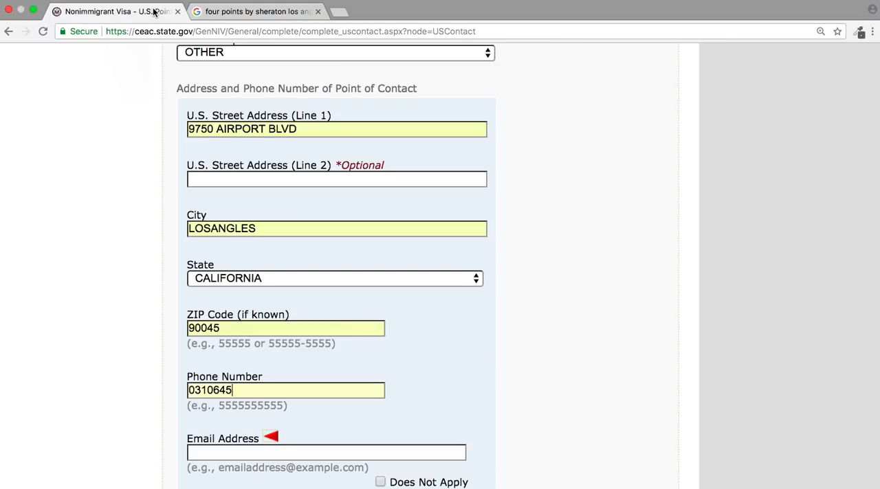
click(236, 13)
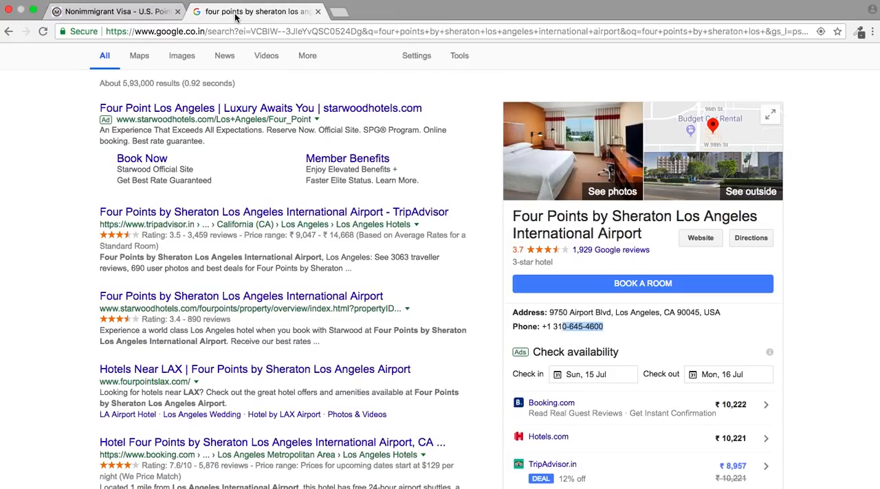
click(86, 10)
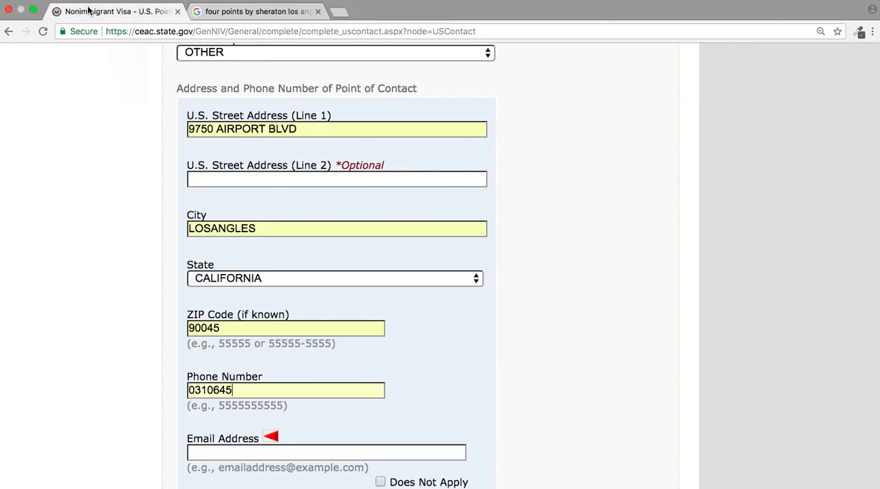
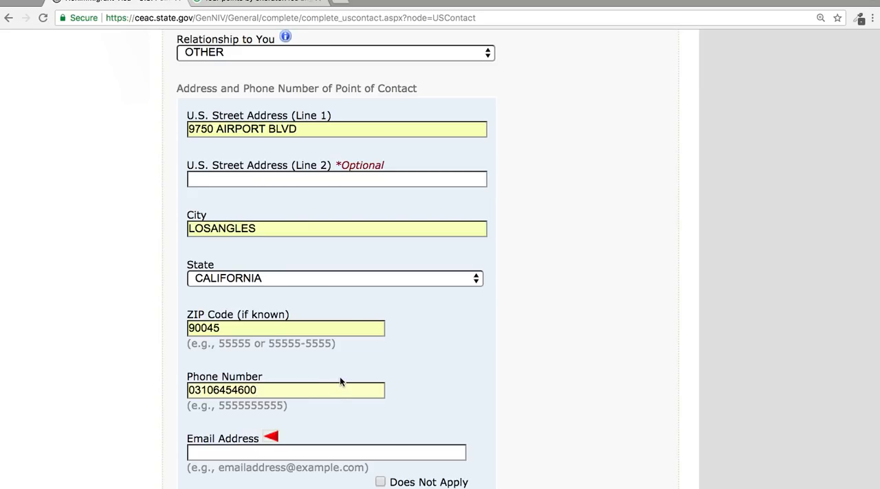
Mark the point of contact's email address as Does Not Apply and save the application to a file.
click(380, 482)
scroll(556, 316, down, 5)
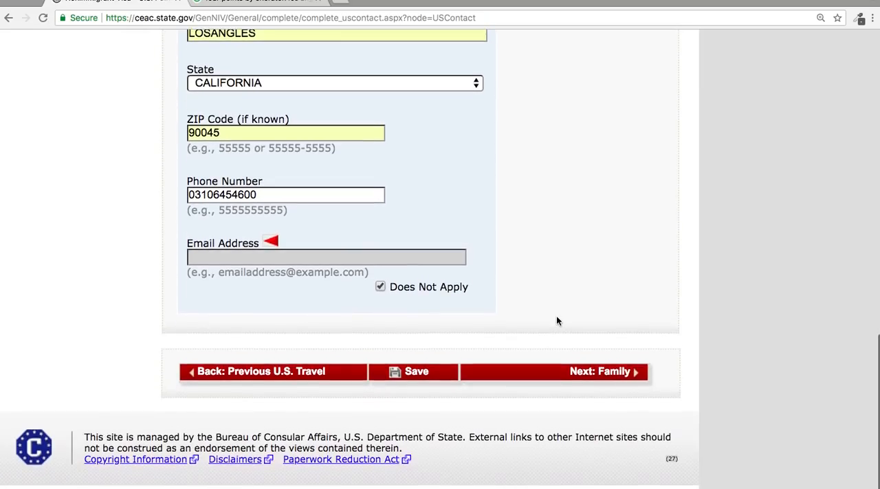
click(392, 384)
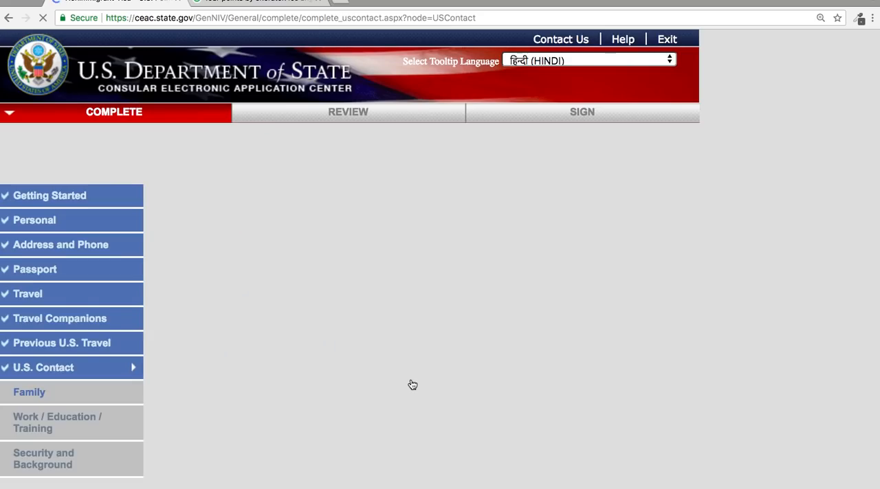
scroll(406, 378, down, 6)
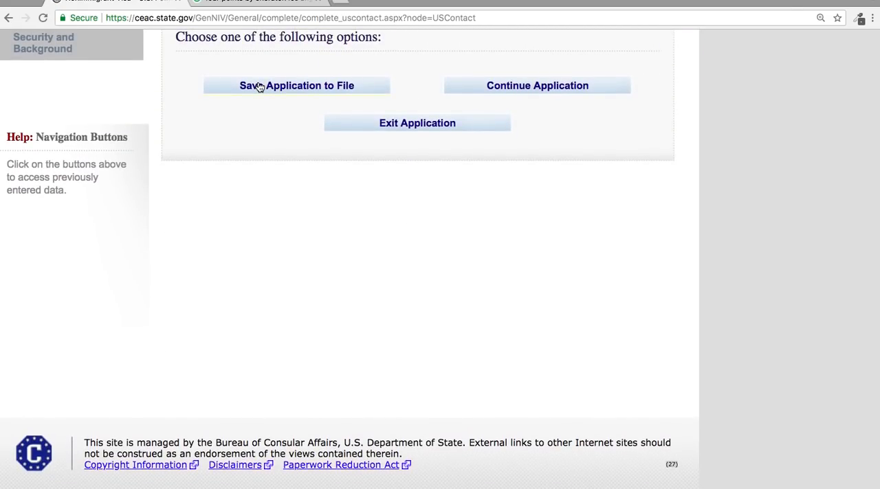
click(273, 87)
Continue the application from the save options and proceed from U.S. Point of Contact Information to the Family section.
click(493, 89)
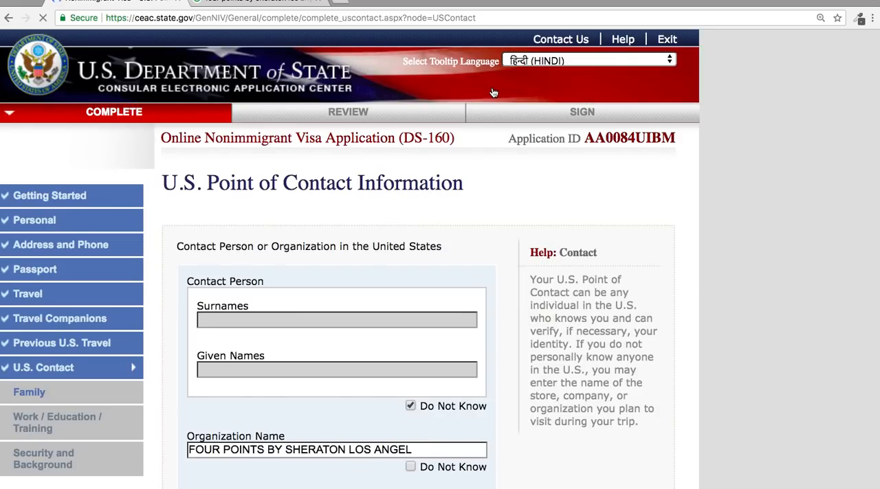
scroll(461, 307, down, 5)
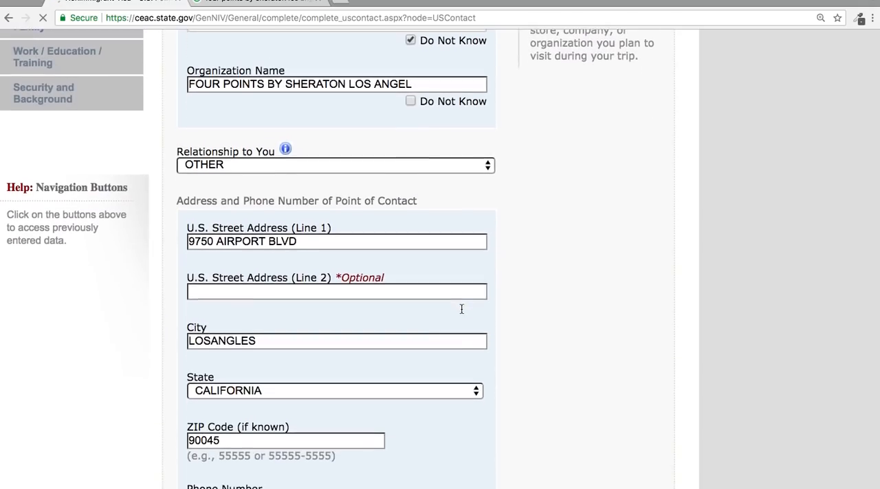
scroll(460, 314, down, 4)
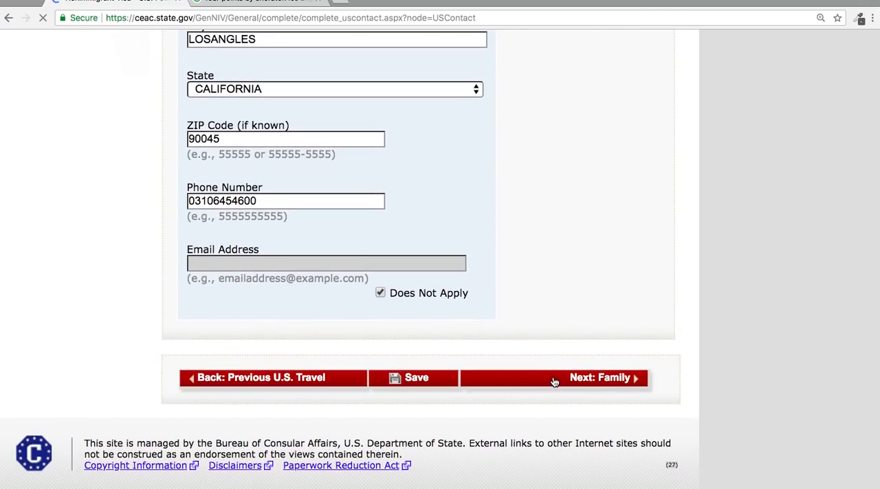
click(553, 383)
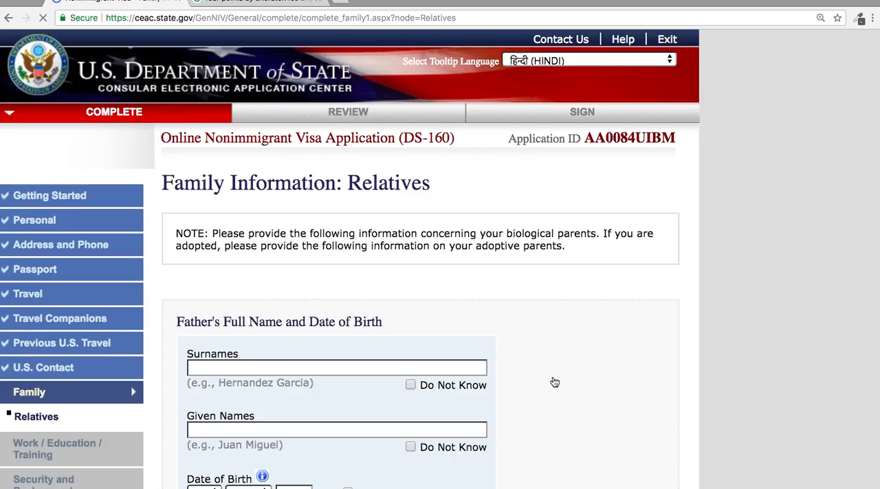
Enter the father's surname and given name in the Family Information form.
click(425, 368)
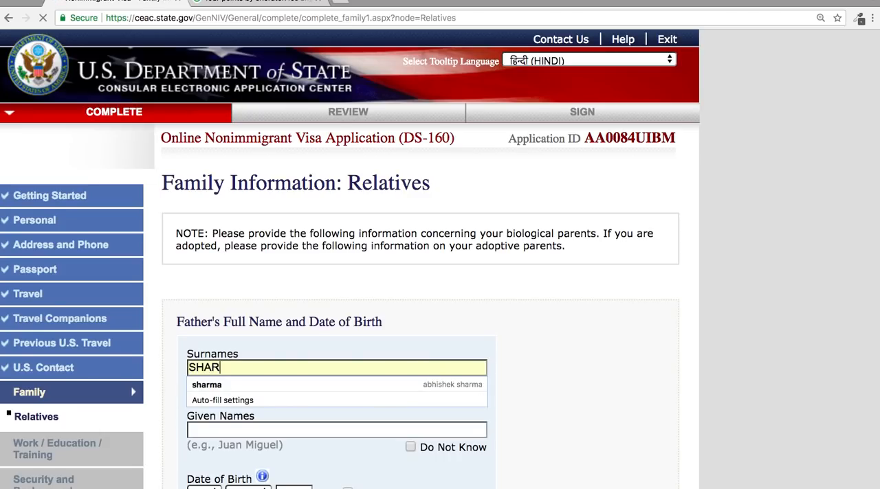
click(602, 387)
scroll(602, 388, down, 2)
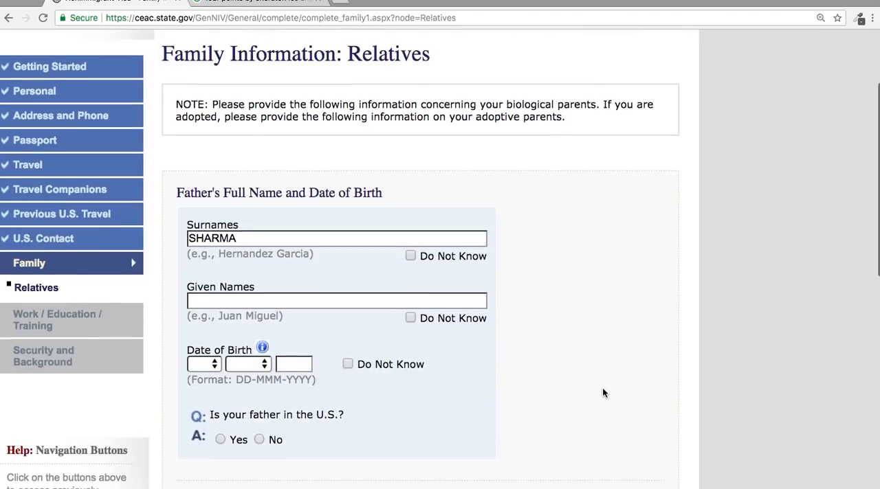
click(298, 300)
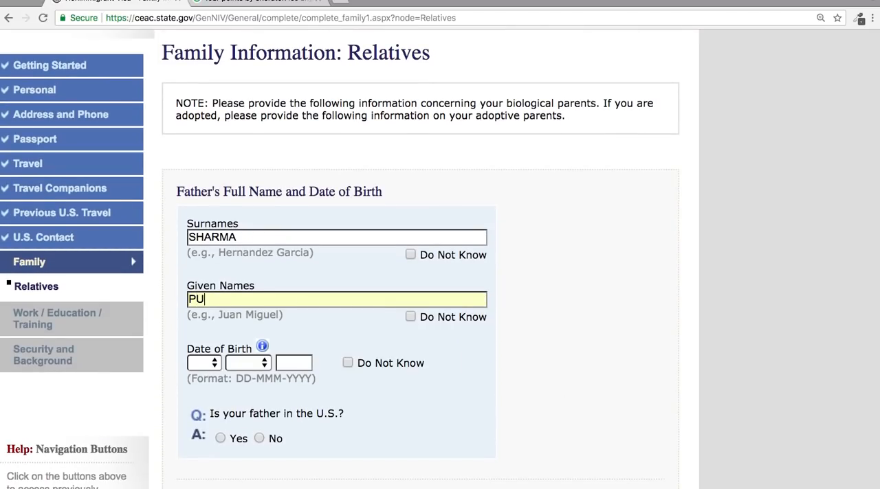
Mark the father's date of birth as Do Not Know and answer No to whether he is in the U.S.
scroll(324, 338, down, 1)
click(348, 297)
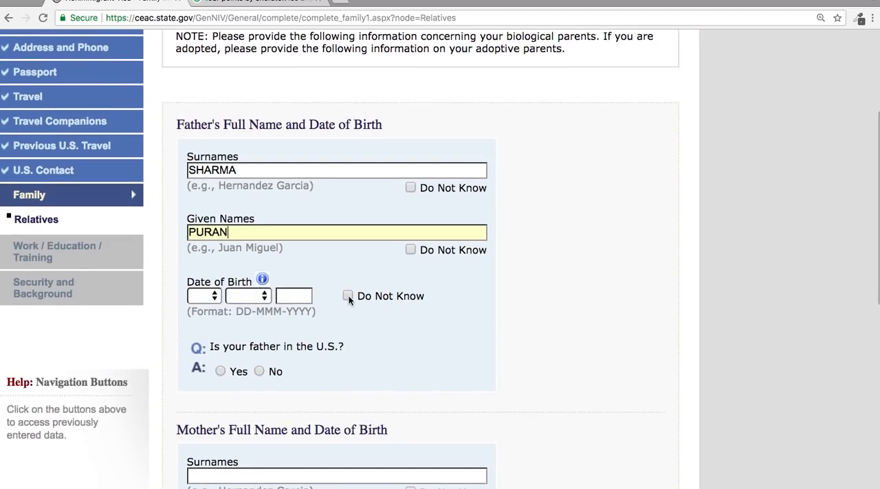
click(259, 371)
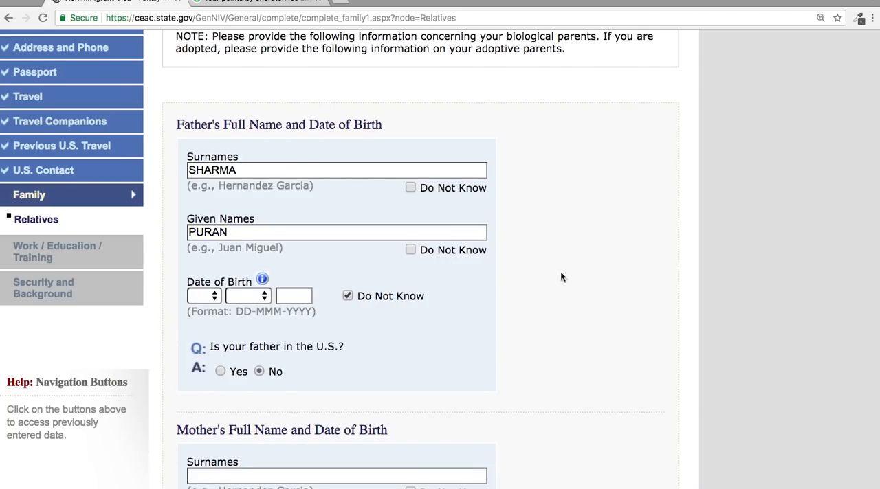
scroll(561, 277, down, 4)
scroll(329, 201, up, 4)
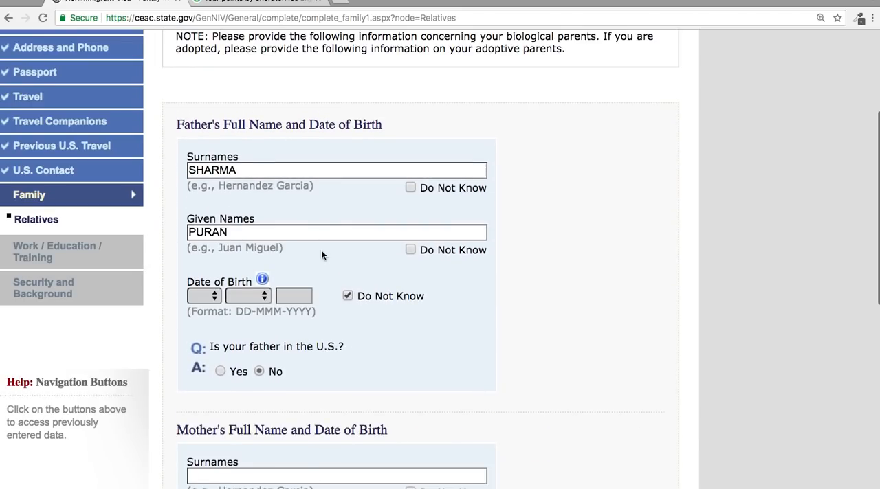
Enter the mother's surname and given name in the Family Information form.
scroll(322, 249, down, 3)
click(310, 276)
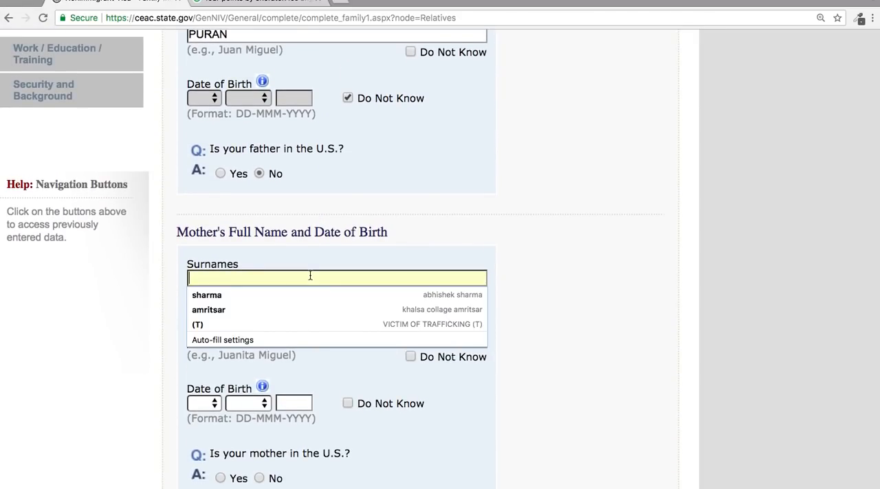
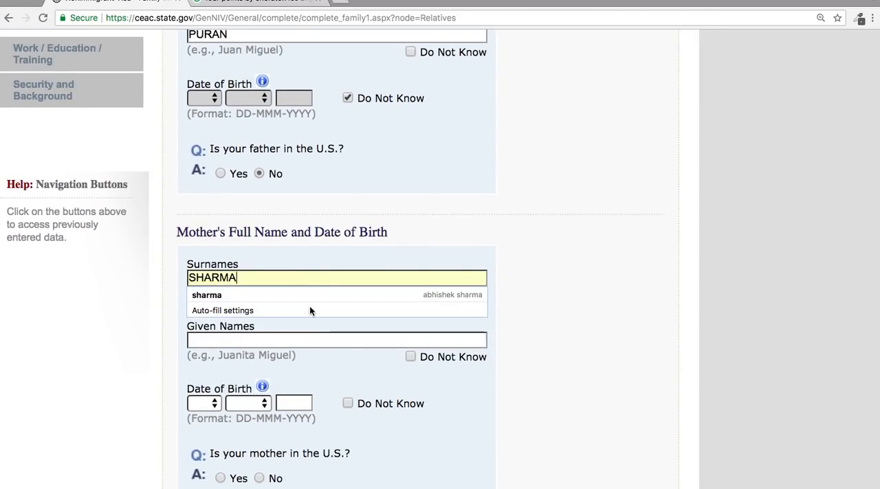
click(520, 339)
click(414, 337)
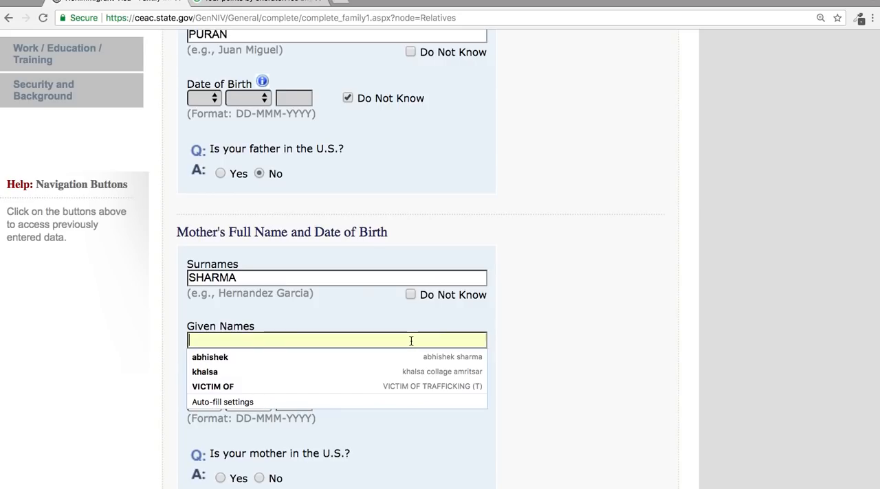
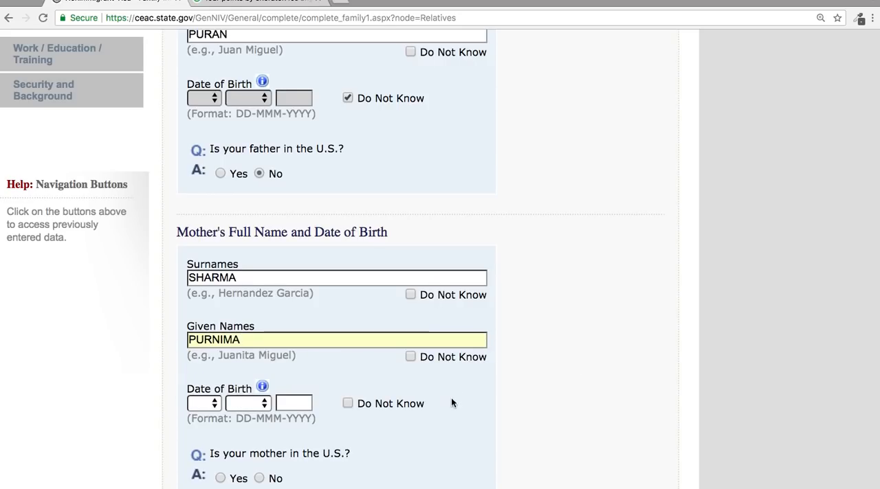
Mark the mother's date of birth as Do Not Know and answer No to whether she is in the U.S.
click(348, 403)
scroll(349, 400, down, 3)
scroll(349, 406, down, 1)
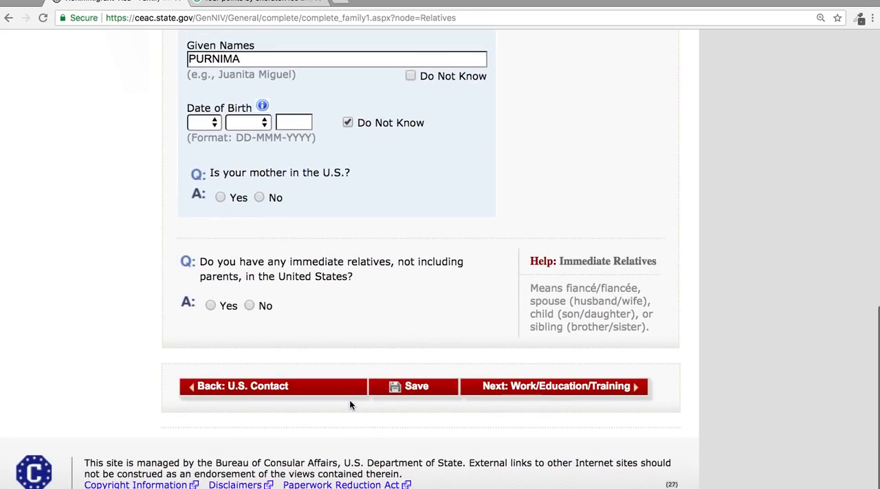
click(258, 198)
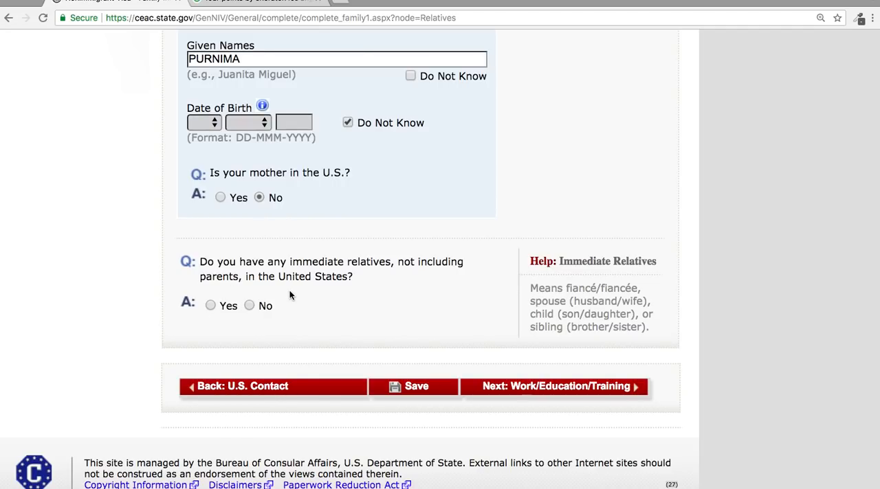
Answer No to having immediate relatives in the United States and Yes to having other relatives there.
click(249, 306)
scroll(251, 308, up, 3)
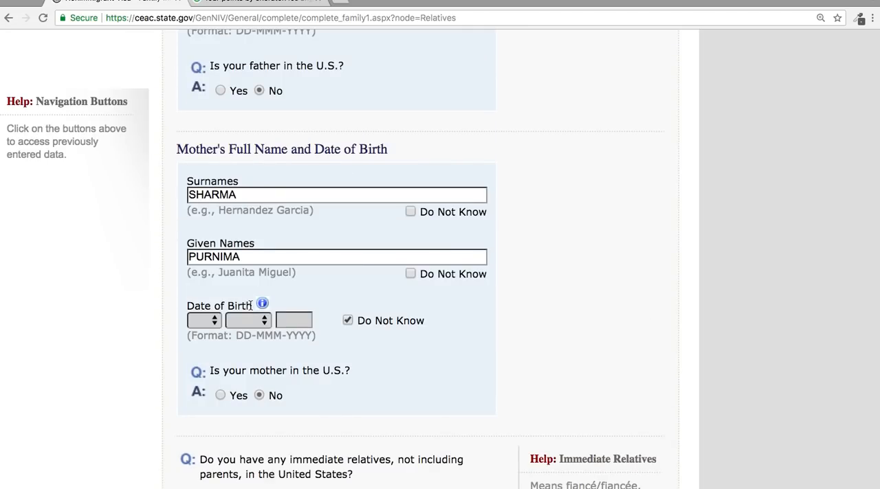
scroll(251, 306, down, 4)
click(211, 304)
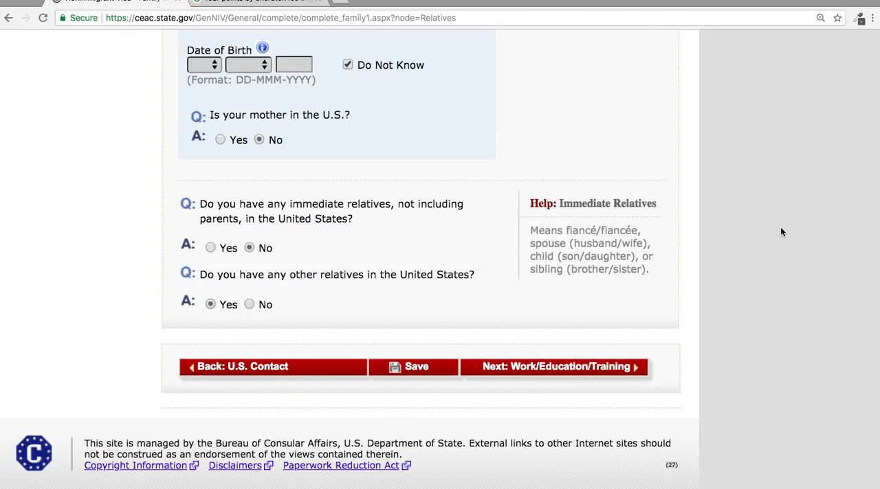
Continue to the Present Work/Education/Training page and set the primary occupation to BUSINESS.
scroll(780, 232, up, 3)
scroll(780, 231, down, 3)
click(589, 367)
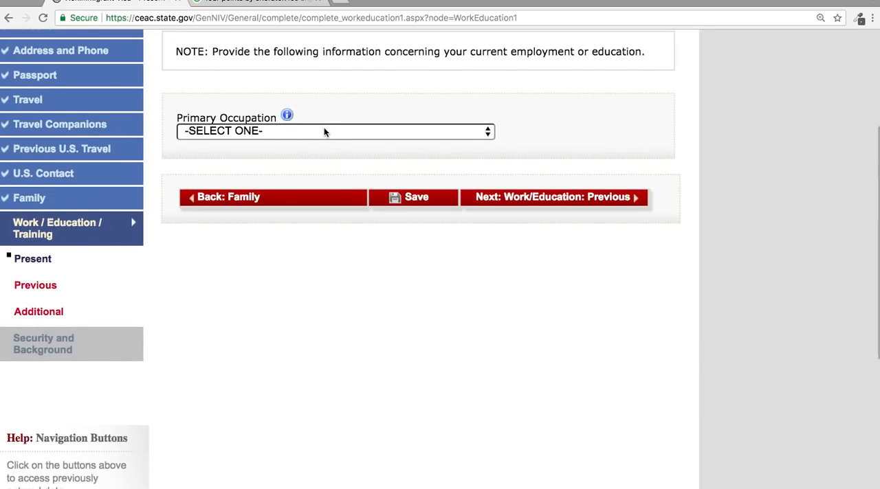
click(325, 130)
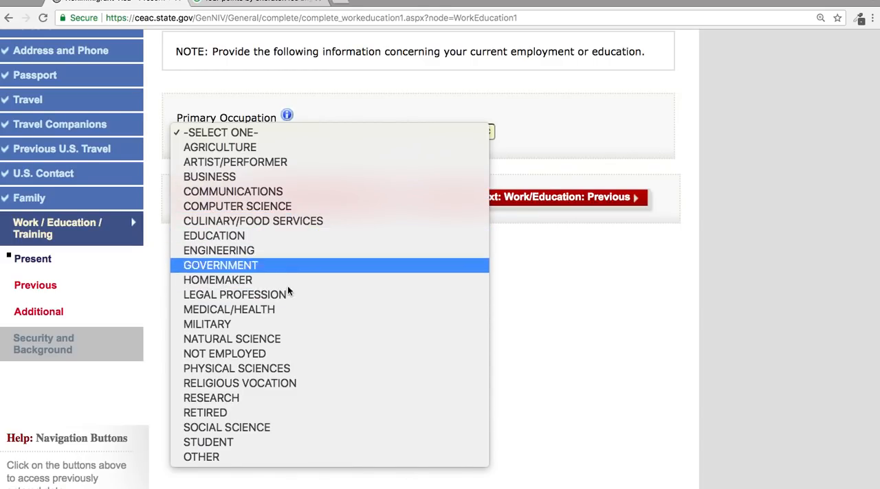
click(302, 177)
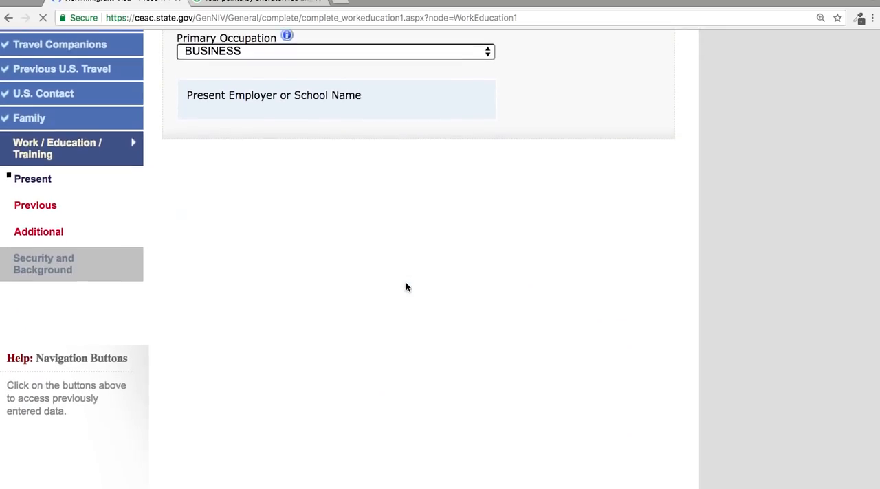
click(327, 96)
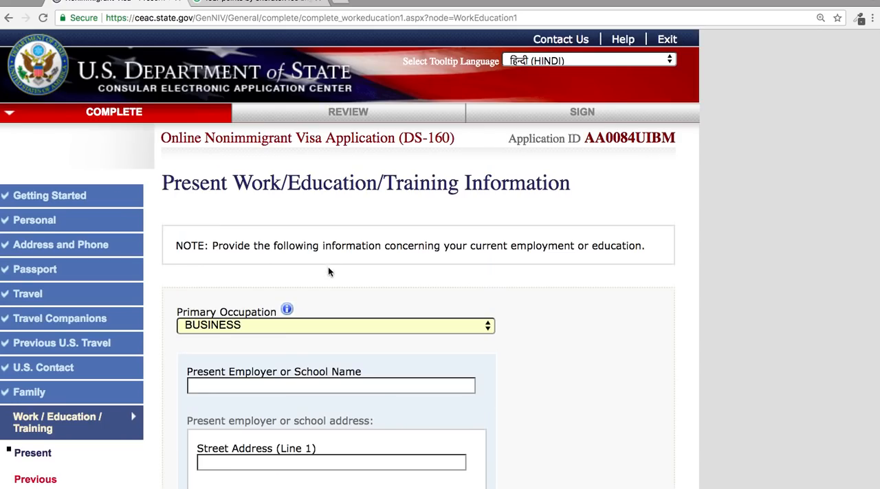
click(286, 387)
text(DE)
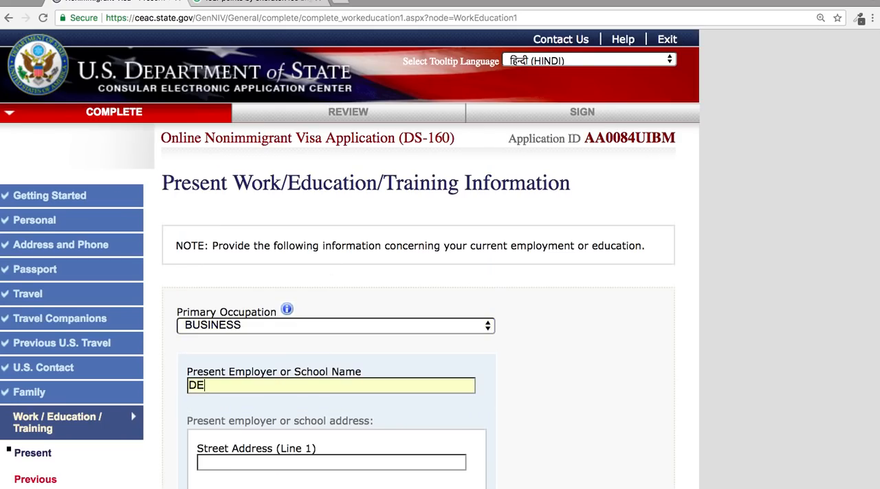
text(LHI VISA SERVICE)
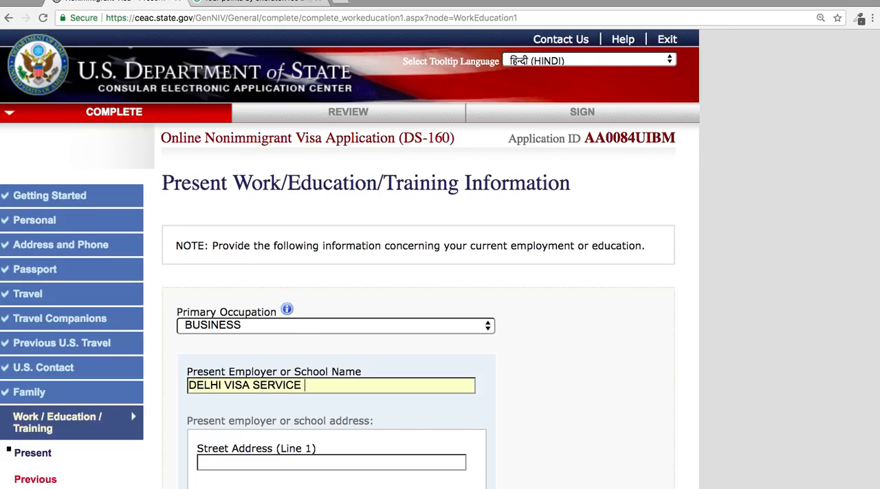
scroll(482, 348, down, 5)
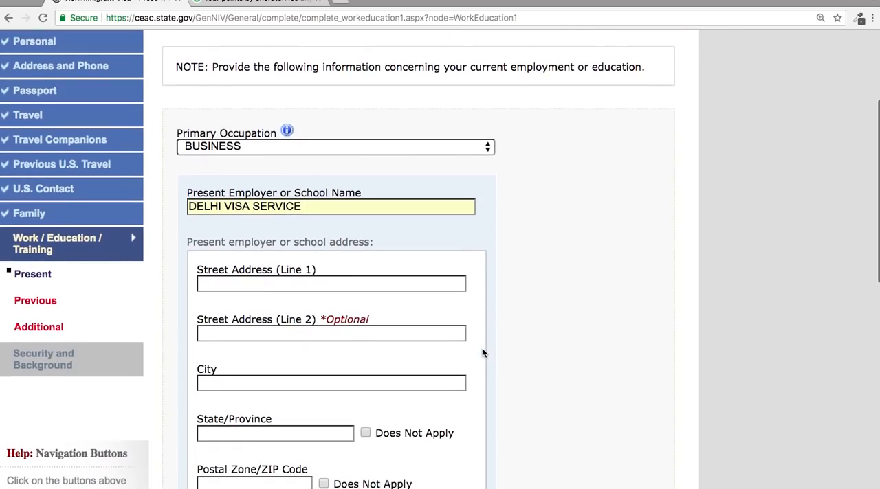
key(BackSpace)
key(BackSpace)
key(BackSpace)
key(BackSpace)
key(BackSpace)
key(BackSpace)
key(BackSpace)
key(BackSpace)
key(BackSpace)
key(BackSpace)
key(BackSpace)
key(BackSpace)
key(BackSpace)
key(BackSpace)
key(BackSpace)
key(BackSpace)
key(BackSpace)
key(BackSpace)
key(BackSpace)
Enter DELHI AIR MOVERS TRAVEL & TOURS as the present employer or school name.
text(DELHI AIR MOVERS )
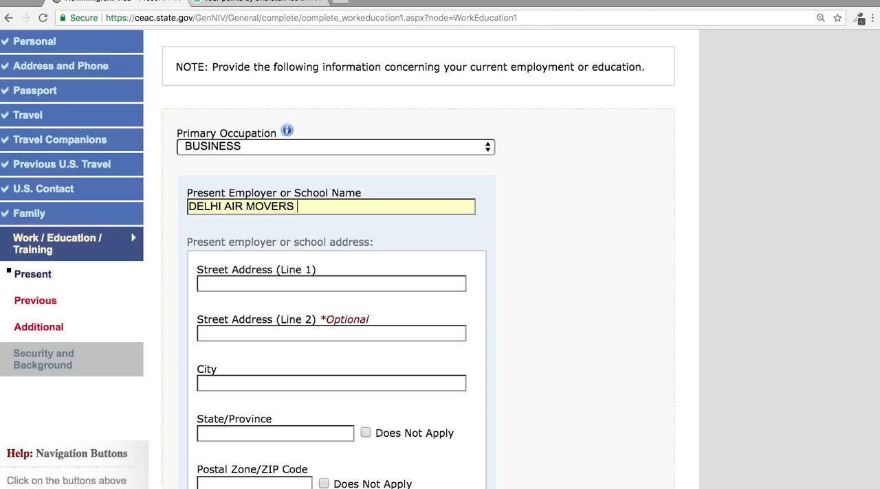
text(TRAVEL & TOURS)
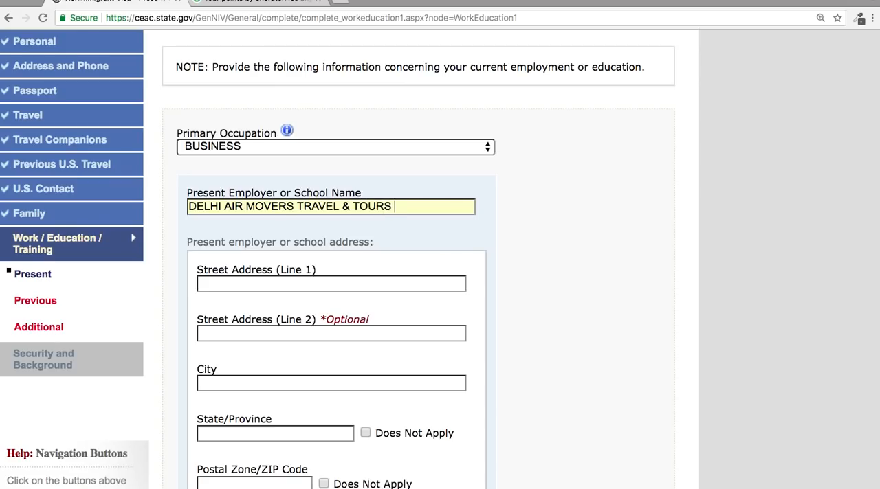
Fill in the present employer's address, phone number and country using the saved Karol Bagh autofill entry.
click(377, 284)
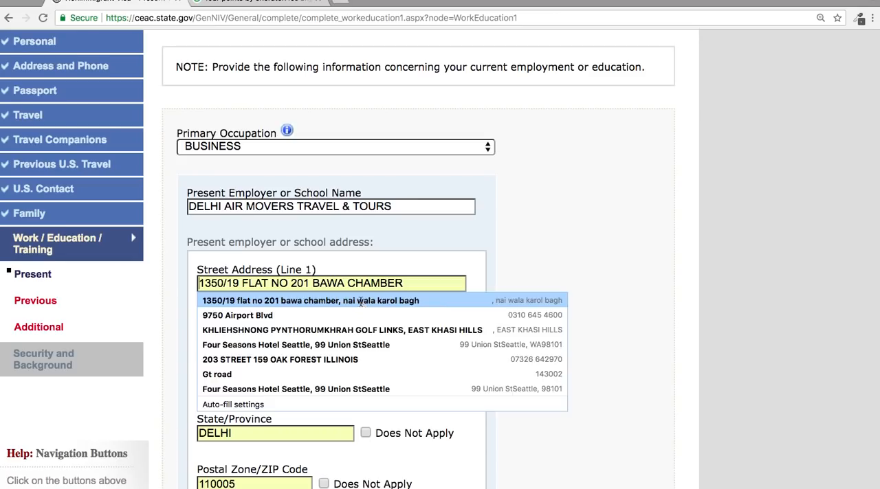
click(360, 306)
scroll(360, 305, down, 5)
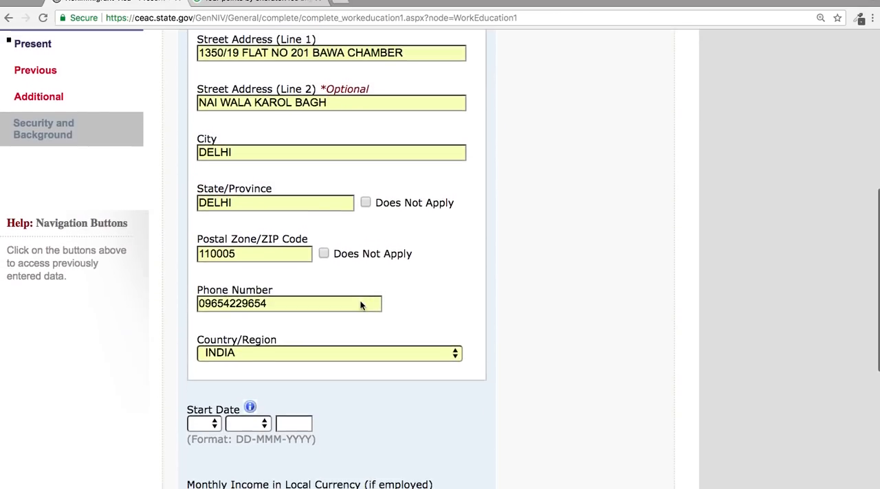
Set the employment start date to 01-APR-1996 and the monthly income in local currency to 120000.
scroll(360, 305, down, 2)
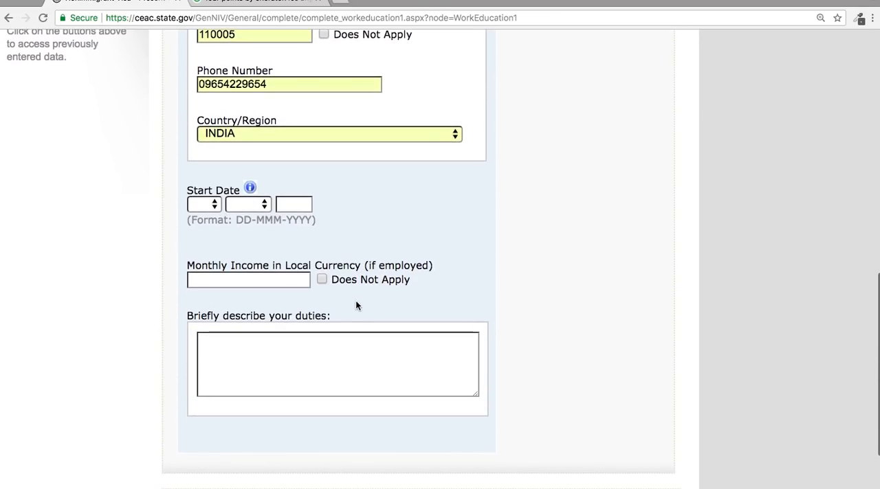
click(204, 203)
click(199, 217)
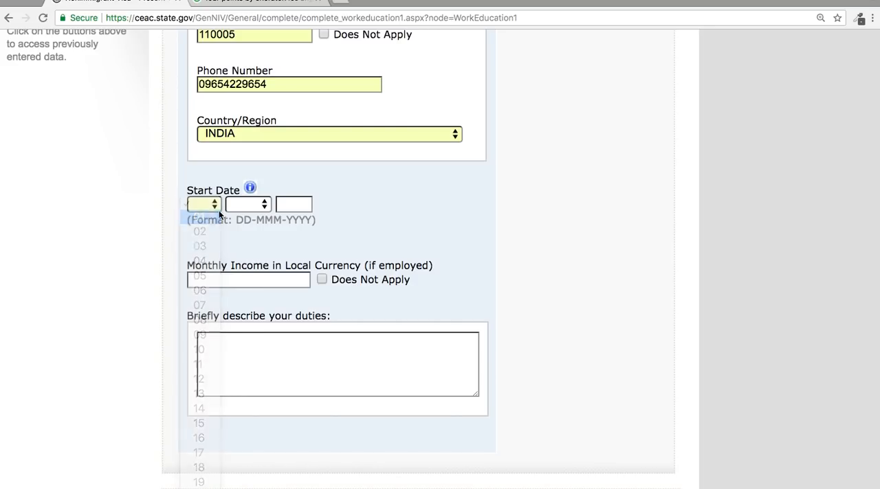
click(251, 205)
click(253, 263)
click(295, 202)
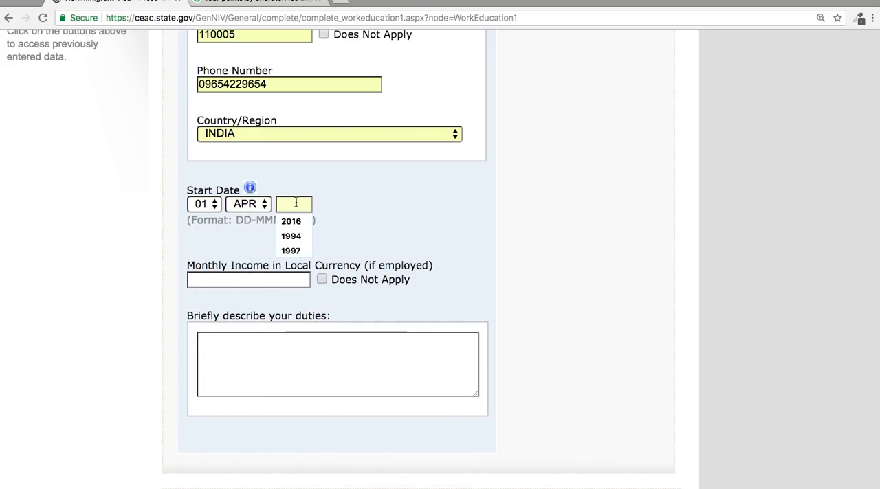
text(1996)
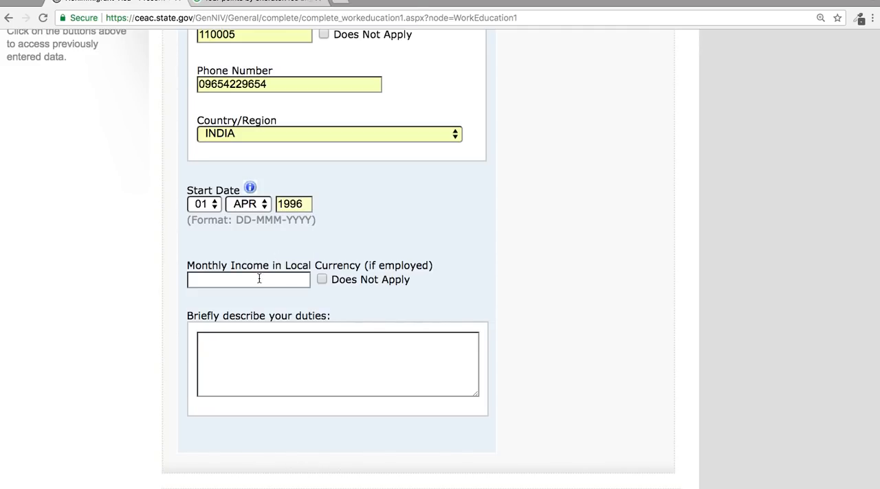
click(258, 279)
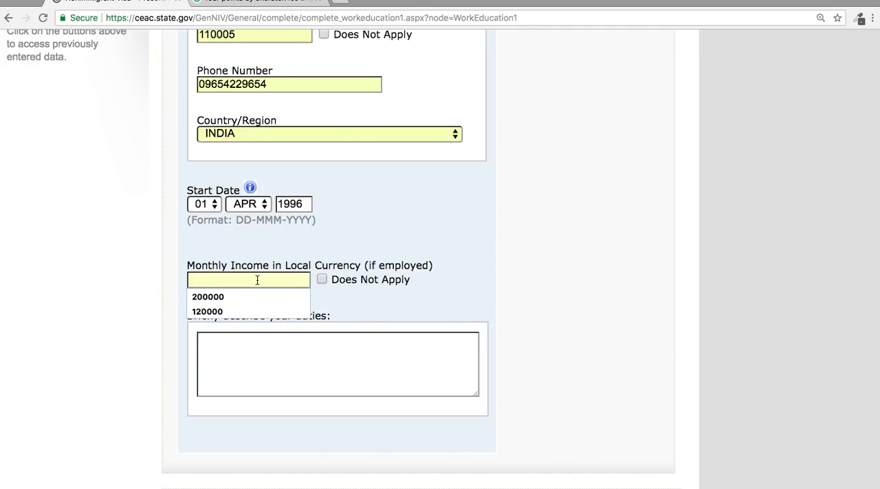
click(251, 308)
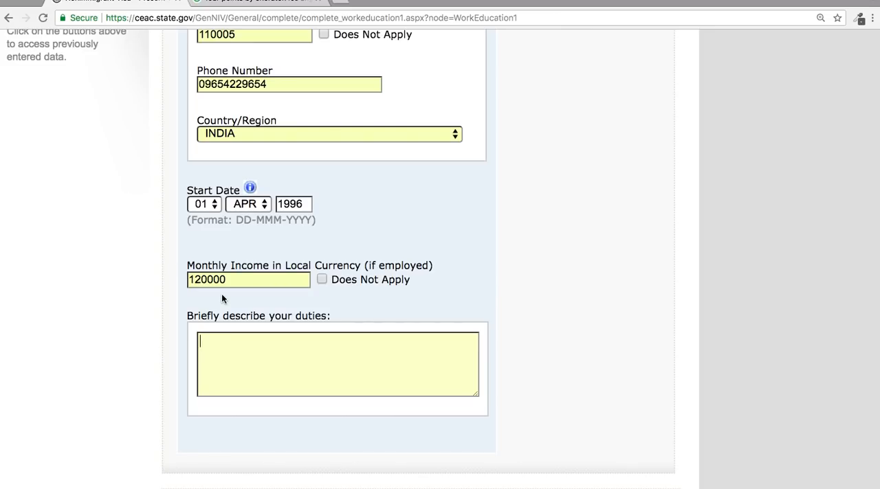
Begin the duties description with "I AM THE MARKETING MANAGER FOR DELHI VISA SERVICE".
click(237, 357)
text(I   AM THE MARKEING)
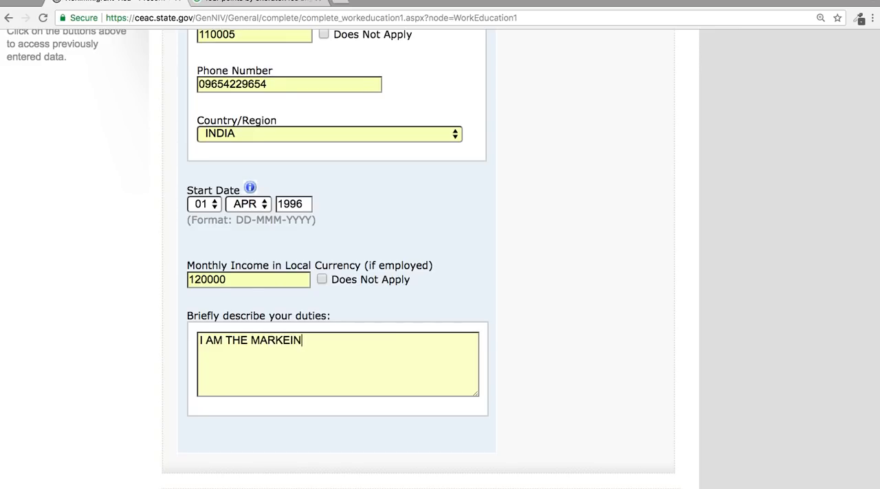
key(BackSpace)
key(BackSpace)
text(TING MANAGAR)
key(BackSpace)
key(BackSpace)
key(BackSpace)
key(BackSpace)
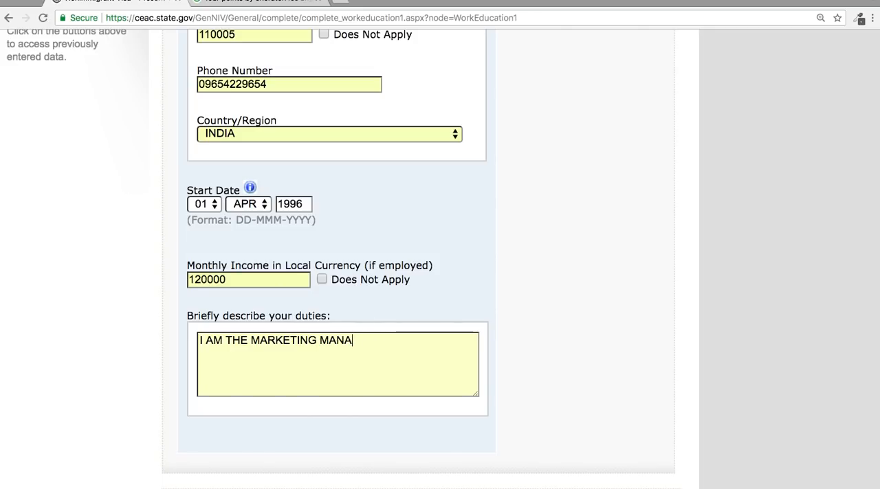
text(GER FOR)
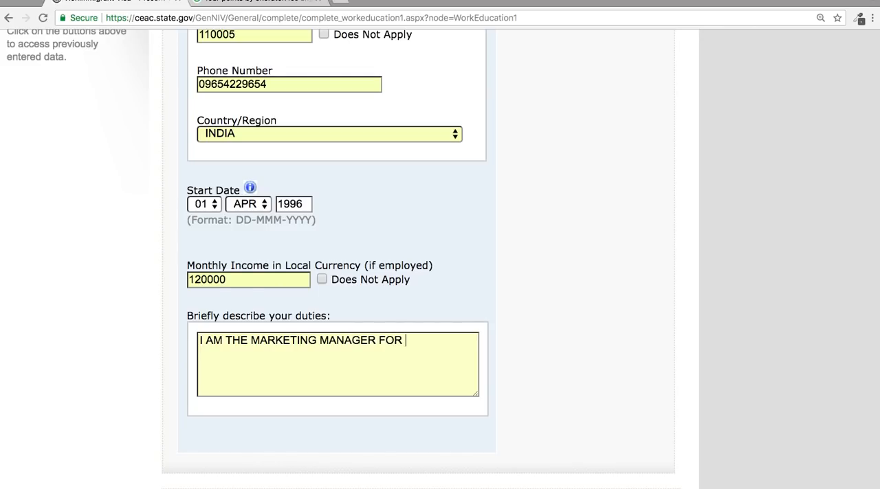
text( DELHI VISA SE)
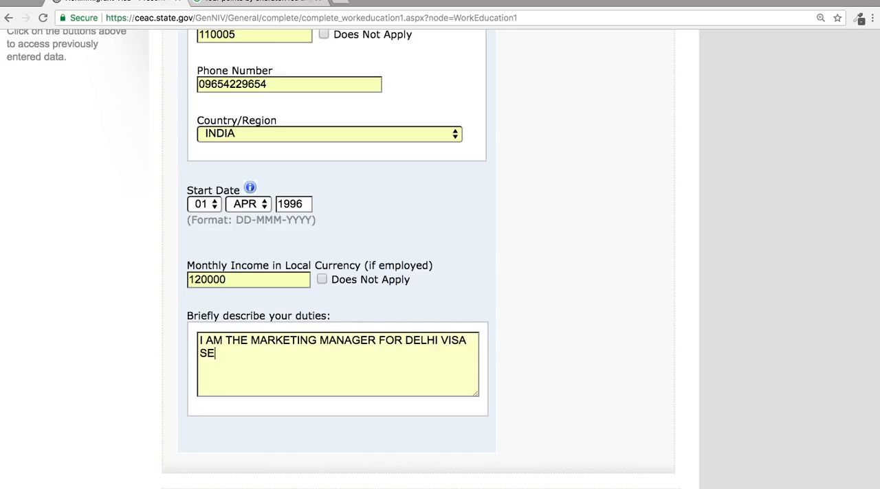
text(RVICE AND MY A)
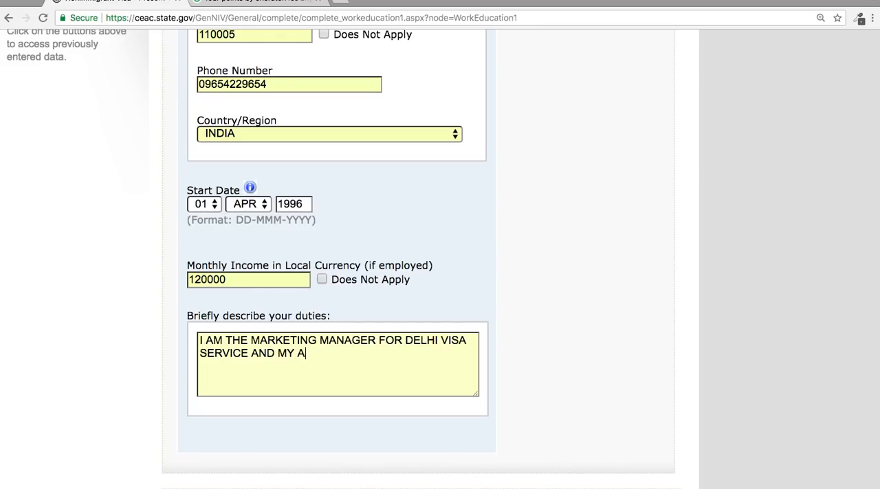
text(CTIVI)
text(ES)
Extend the duties description with "AND DELHI AIR MOVERS TRAVELS".
key(BackSpace)
key(BackSpace)
key(BackSpace)
key(BackSpace)
key(BackSpace)
key(BackSpace)
key(BackSpace)
key(BackSpace)
key(BackSpace)
key(BackSpace)
key(BackSpace)
key(BackSpace)
text(DELHI AIR MOV)
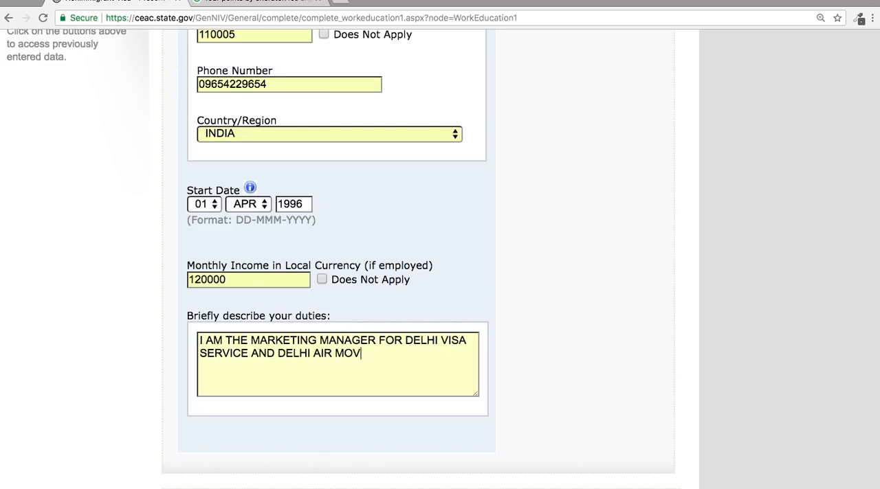
text(ERS TRAVELS)
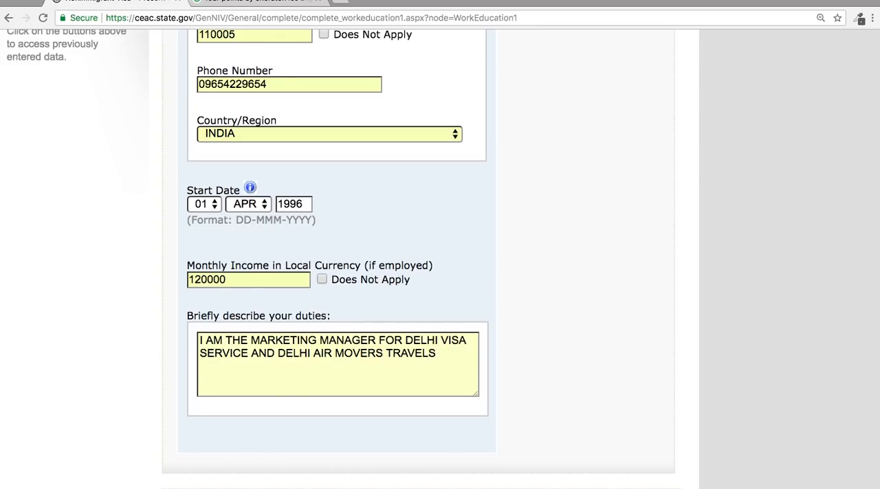
text( MY MY JOB IS )
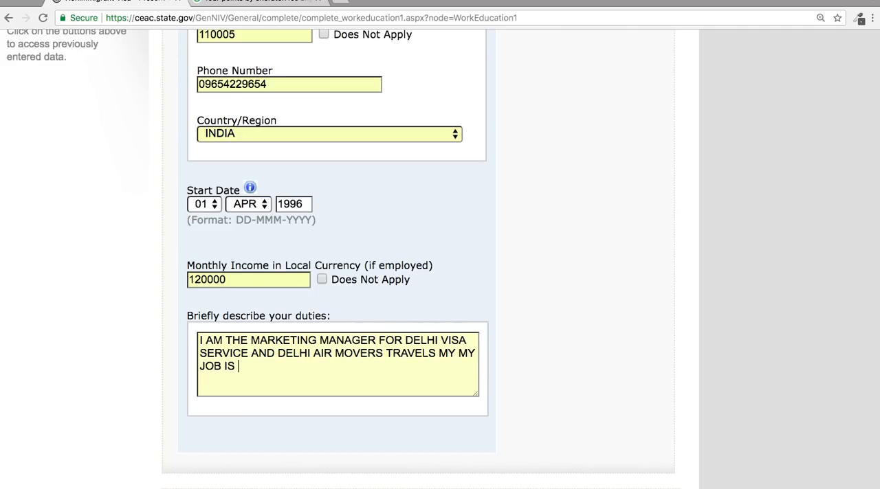
text(CLIENT SAT)
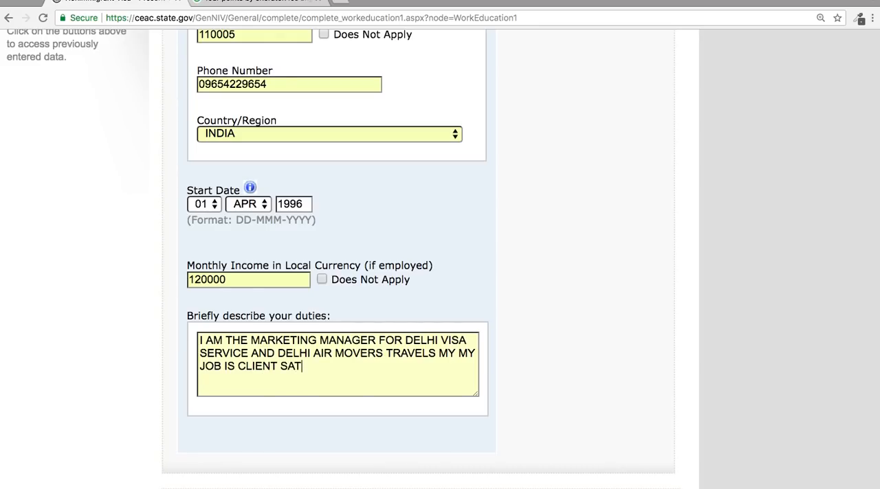
text(ISFACTION , FOLLOWING)
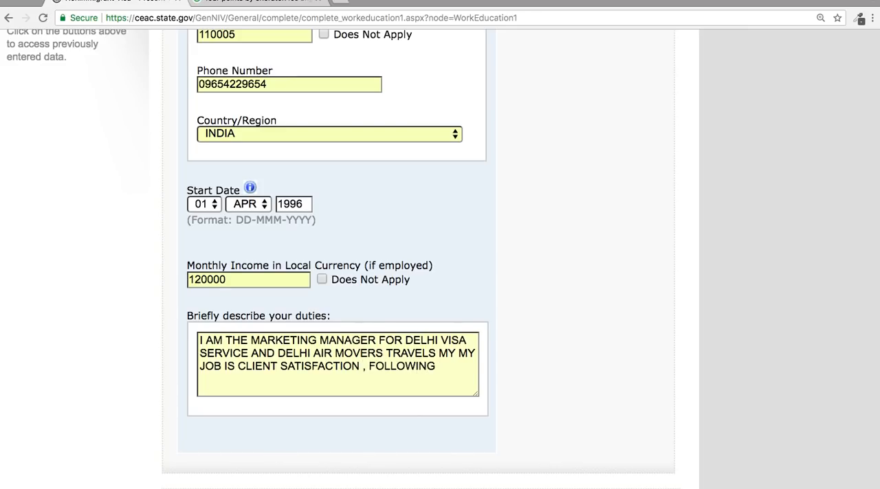
Finish the duties description with "MY MY JOB IS CLIENT SATISFACTION , FOLLOWUP AND COMPLETE MANAGEMENT OF THE BUSINESS.".
key(BackSpace)
key(BackSpace)
key(BackSpace)
key(BackSpace)
key(BackSpace)
text(WUP AND COM)
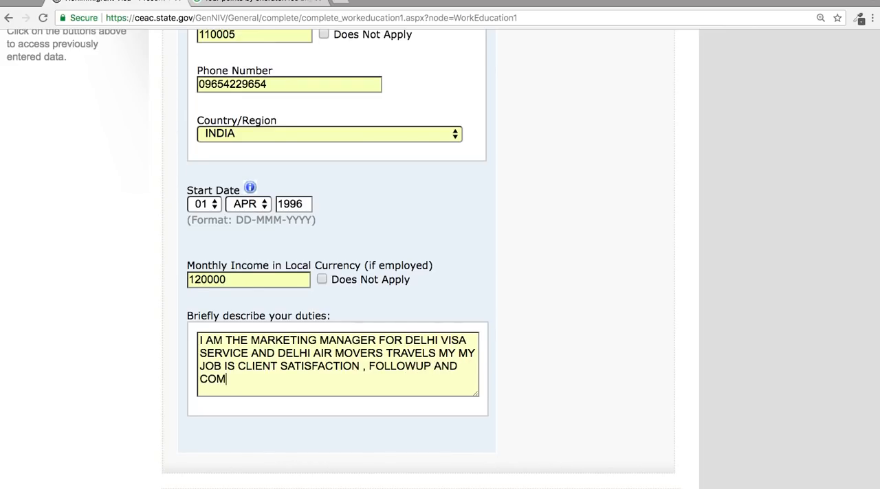
text(PLETE MANAGEMENT OF THE BUSINESS)
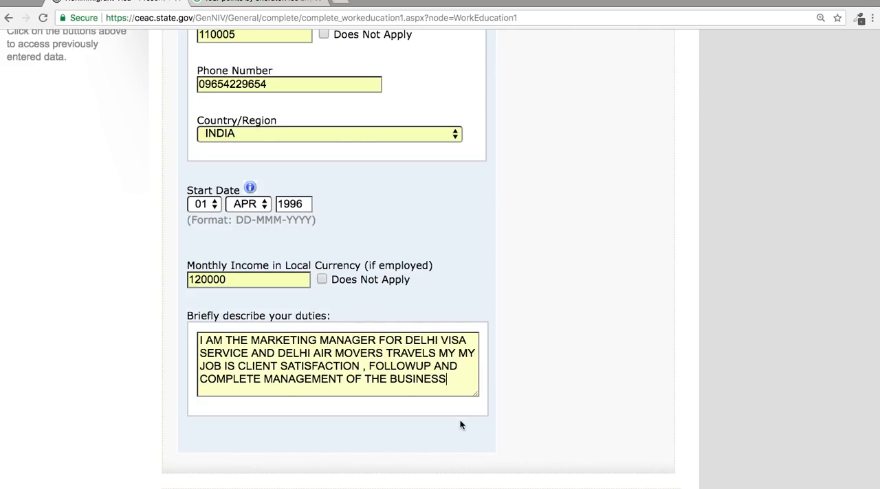
text(.)
Re-enter the separator in the employer's Street Address (Line 1) and save the Present Work/Education/Training page.
scroll(539, 365, down, 4)
click(445, 384)
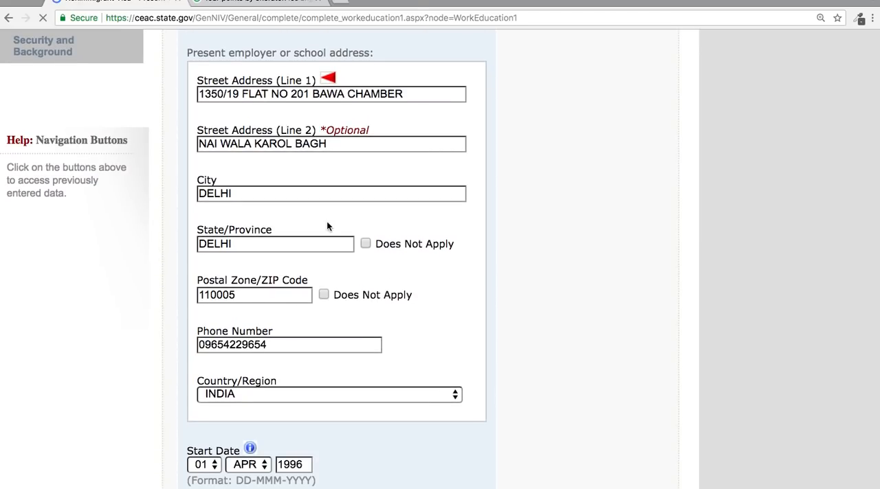
click(229, 94)
key(BackSpace)
text(/)
scroll(430, 171, down, 6)
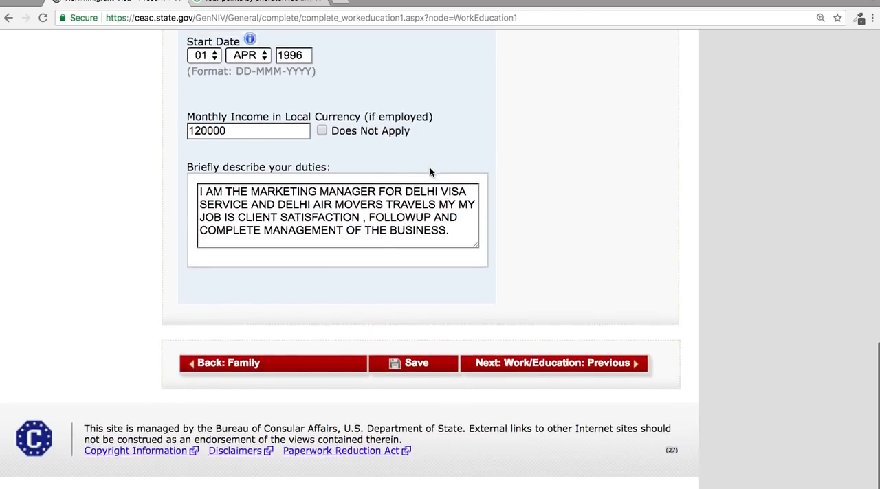
click(426, 385)
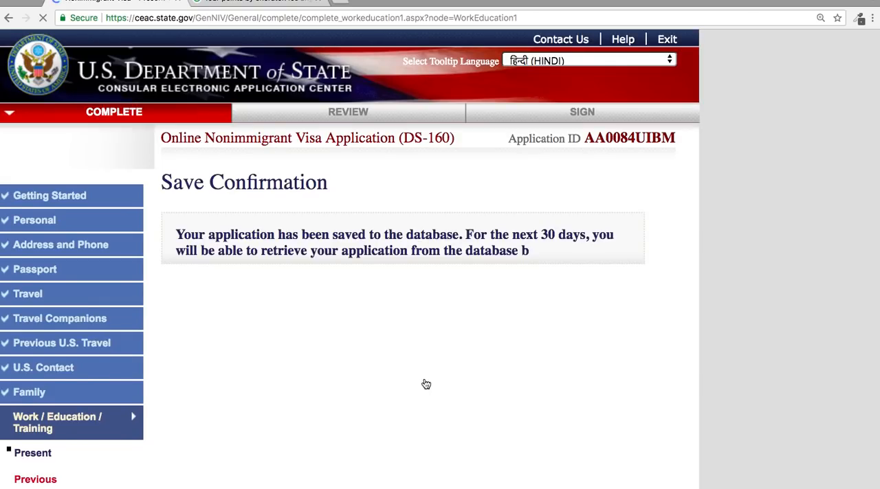
Save the application to a file and return to the application form.
scroll(426, 385, down, 10)
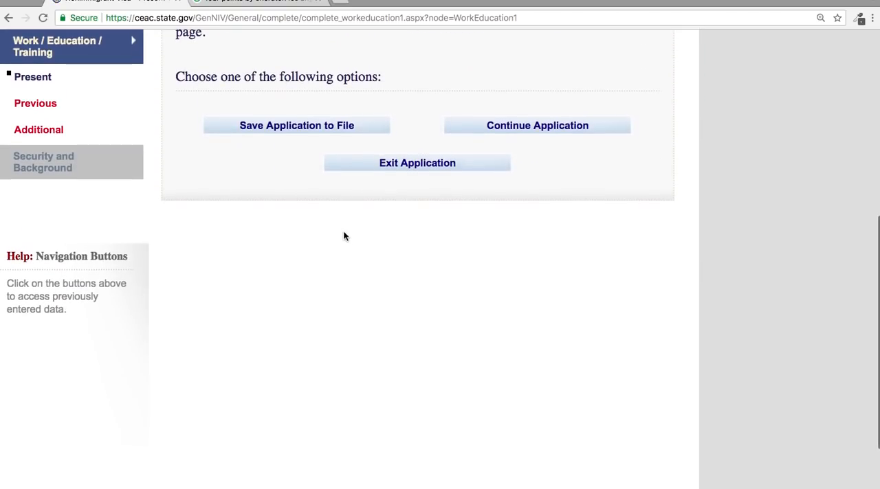
click(323, 130)
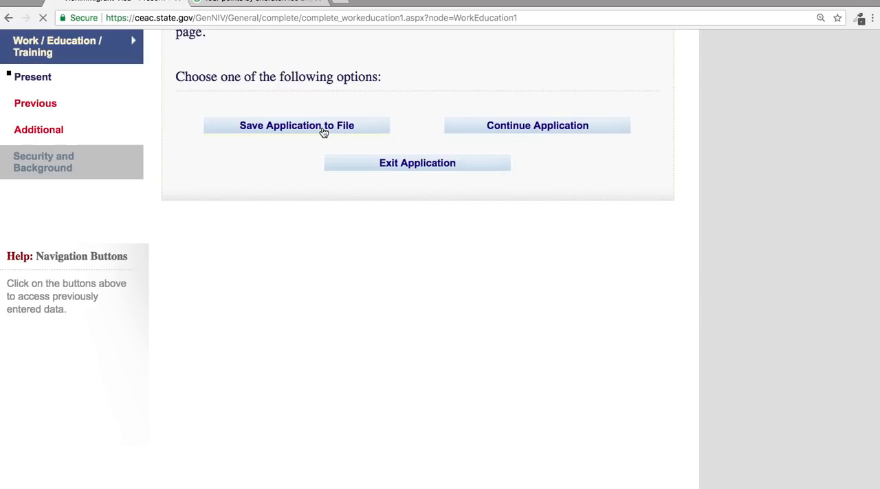
click(548, 135)
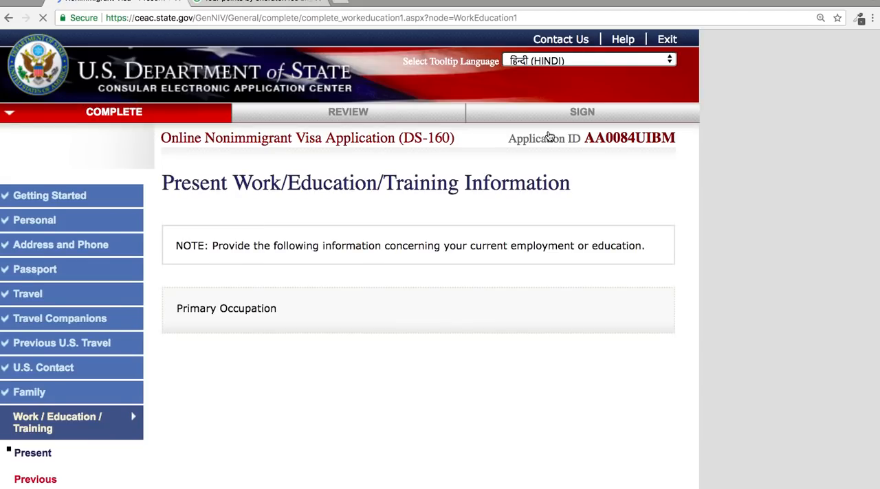
Continue from the Present page to the Previous Work/Education/Training page.
scroll(548, 136, down, 10)
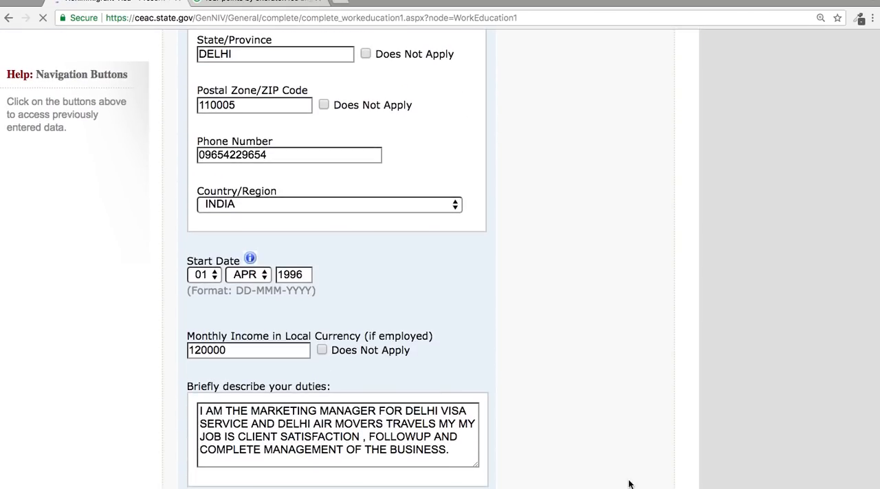
scroll(605, 426, down, 6)
click(579, 379)
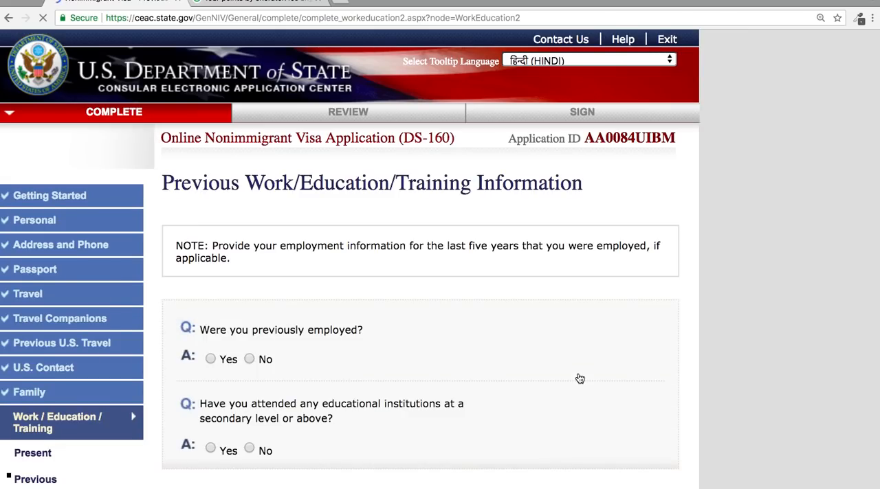
Answer No to being previously employed and Yes to having attended educational institutions at a secondary level or above.
scroll(579, 378, down, 4)
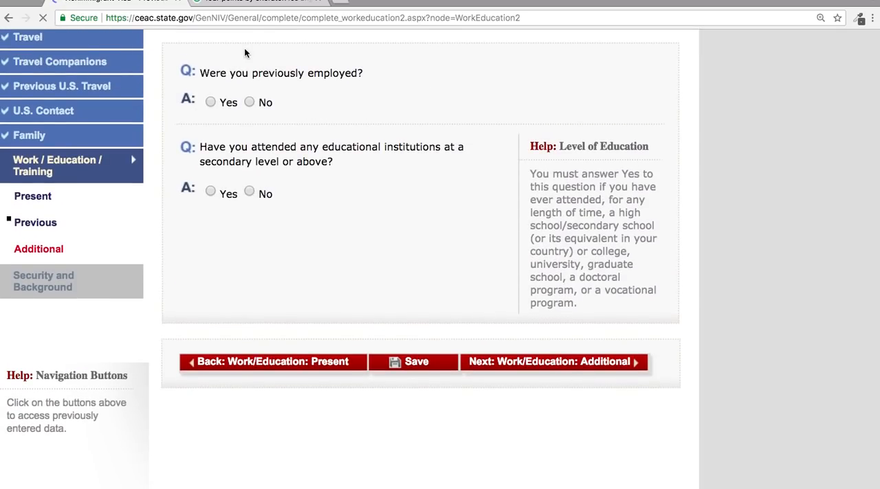
click(250, 102)
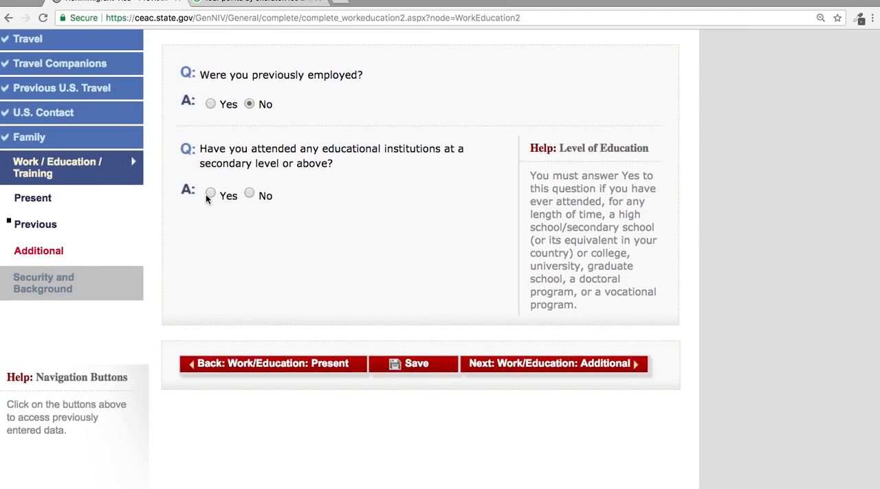
click(509, 364)
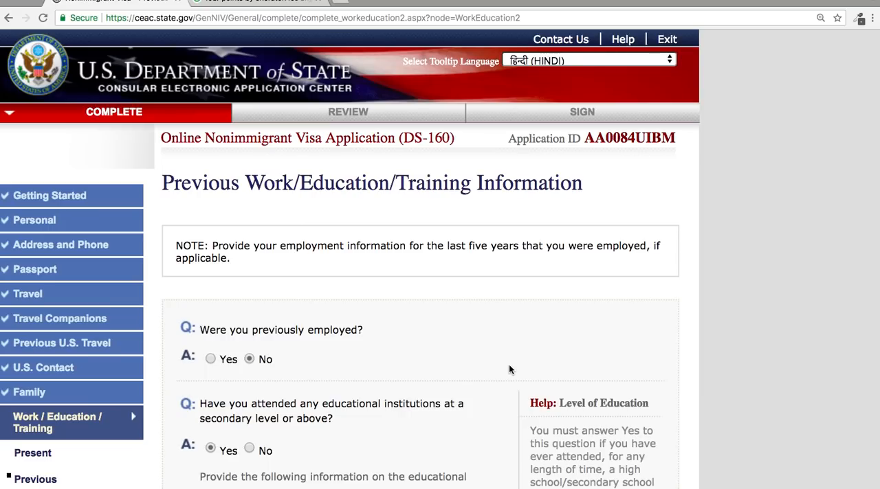
Fill in the institution's name and address from the saved entry for KHALSA COLLAGE AMRITSAR.
scroll(510, 366, down, 10)
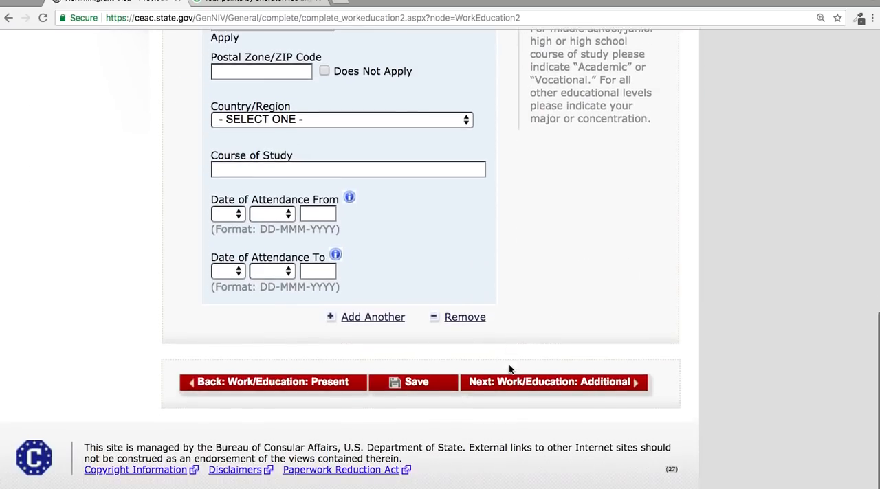
scroll(510, 366, up, 4)
scroll(509, 370, up, 2)
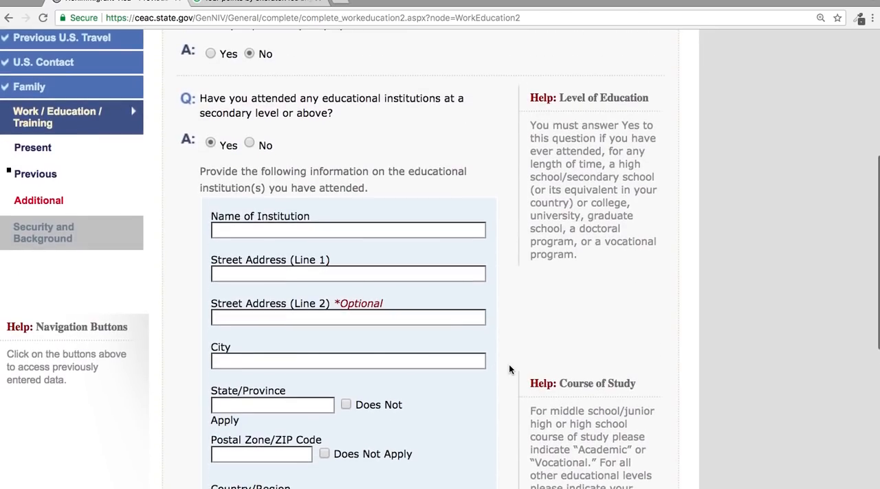
click(396, 230)
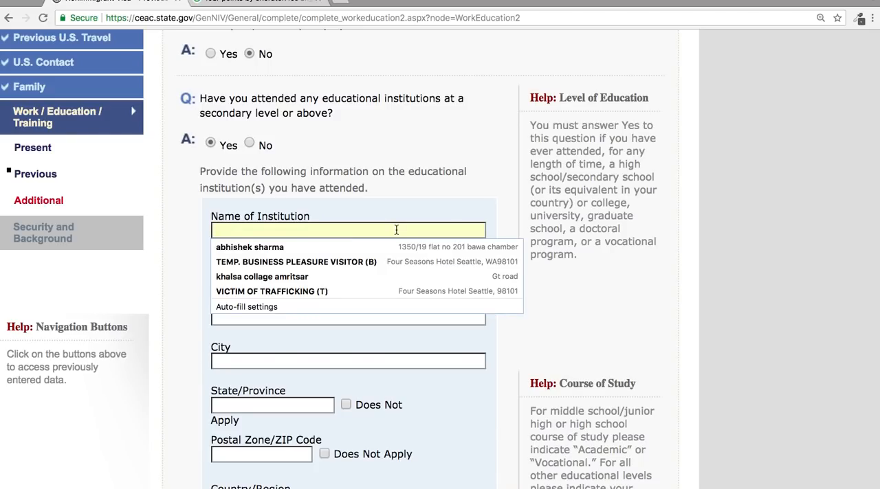
key(Down)
key(Down)
key(Down)
key(Return)
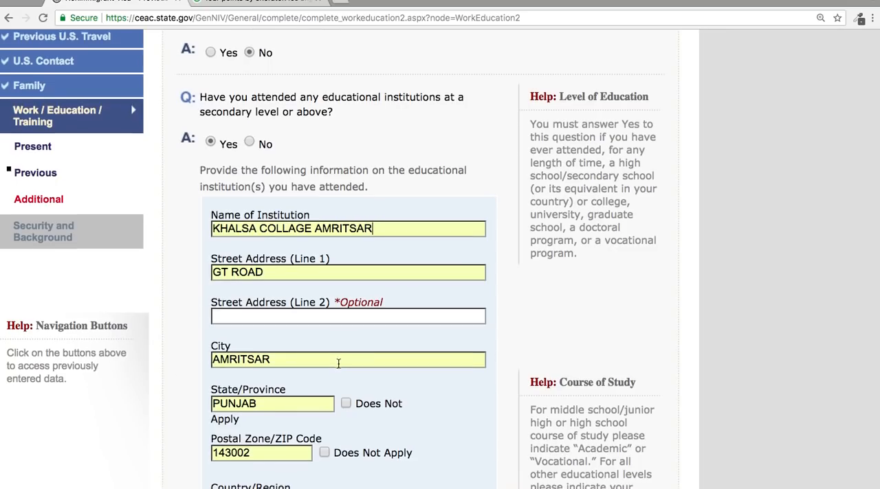
Set the Course of Study to BACHELOR OF COMMERCE.
scroll(337, 363, down, 4)
scroll(278, 393, down, 3)
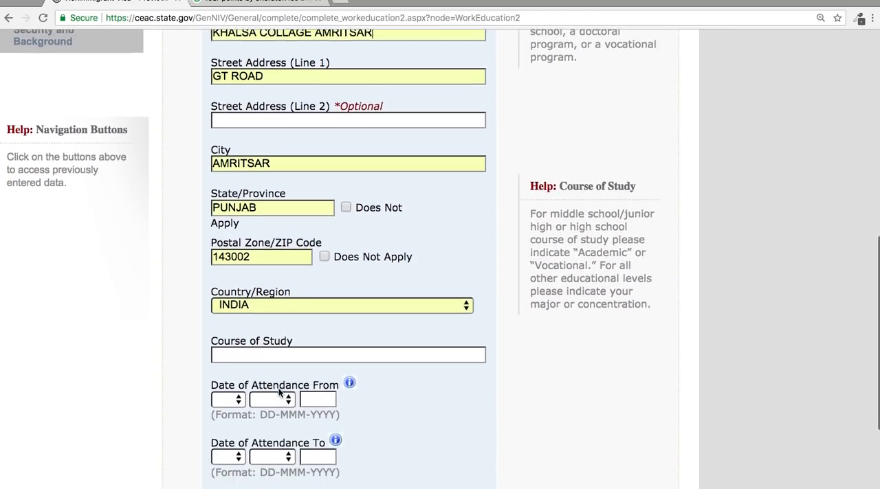
click(286, 306)
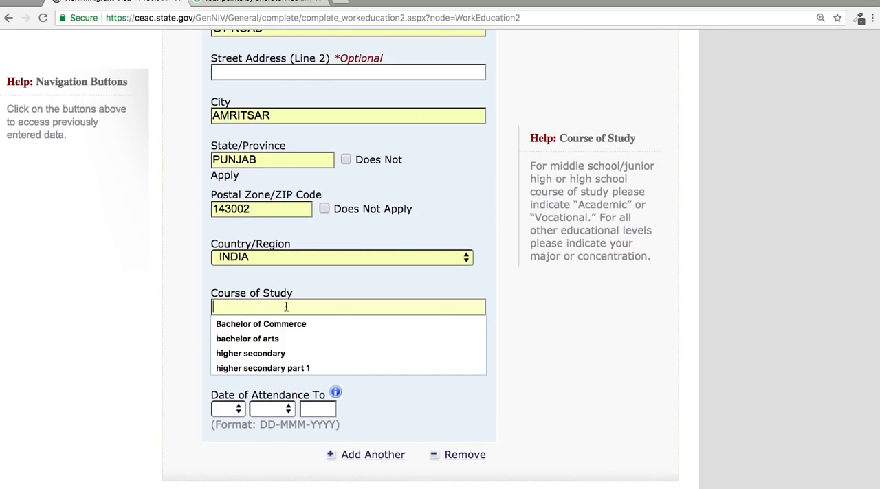
click(285, 324)
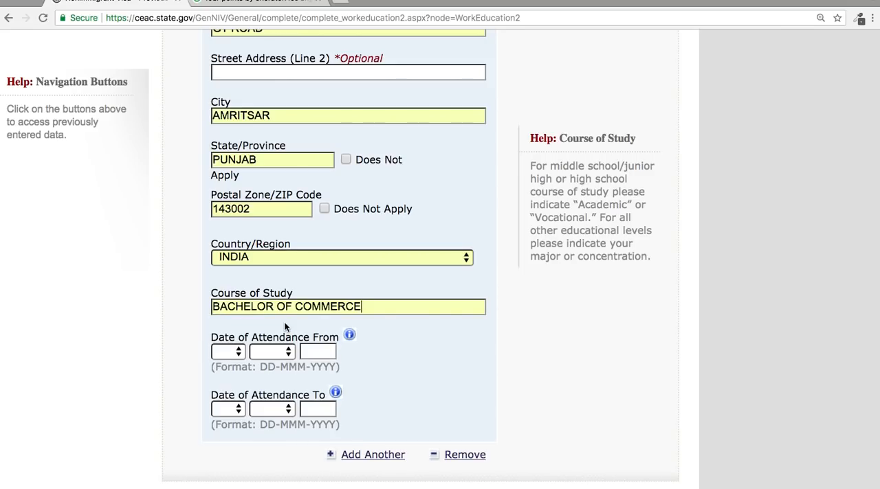
Set the Date of Attendance From to 01 APR 1985.
click(233, 347)
click(232, 365)
click(272, 352)
click(277, 410)
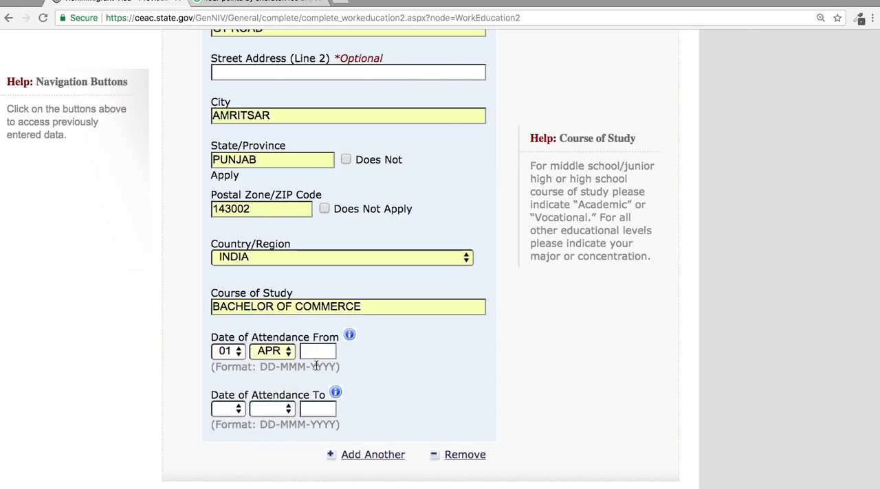
click(320, 352)
text(1985)
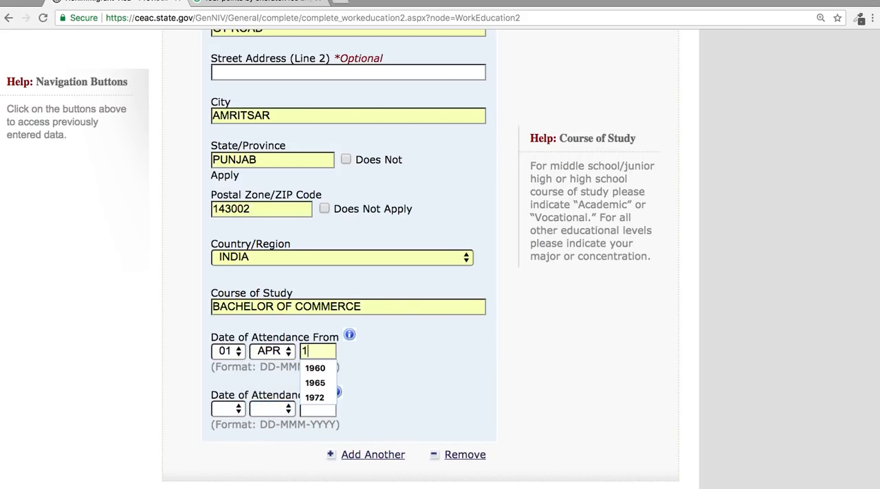
Set the Date of Attendance To to 31 MAR 1988 and save the Previous Work/Education/Training page.
click(316, 409)
click(229, 410)
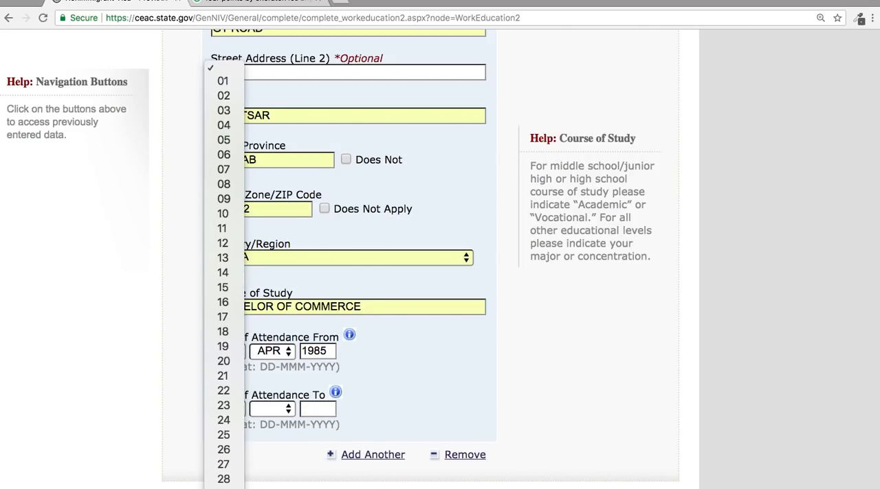
click(225, 479)
click(274, 412)
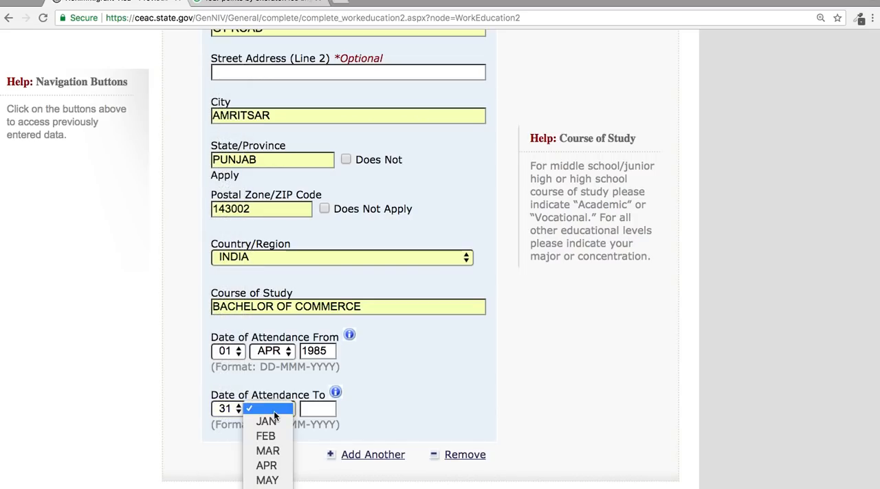
click(275, 448)
click(319, 410)
text(1988)
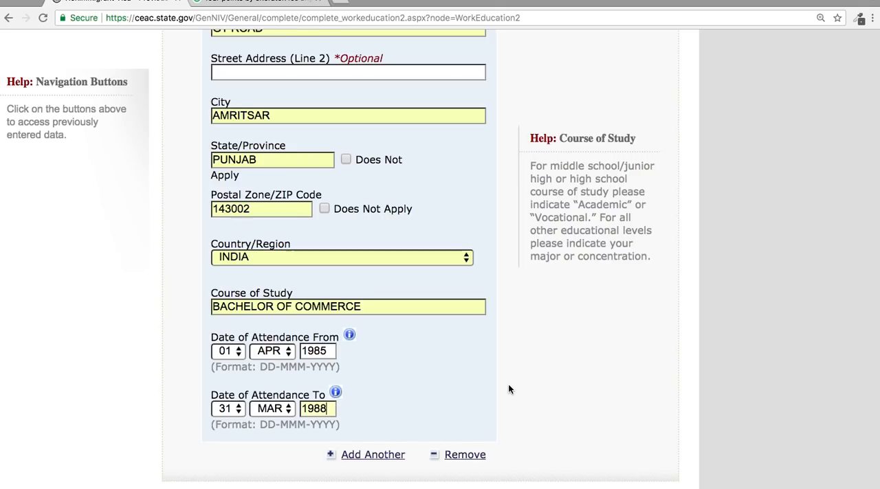
scroll(508, 389, down, 3)
click(435, 385)
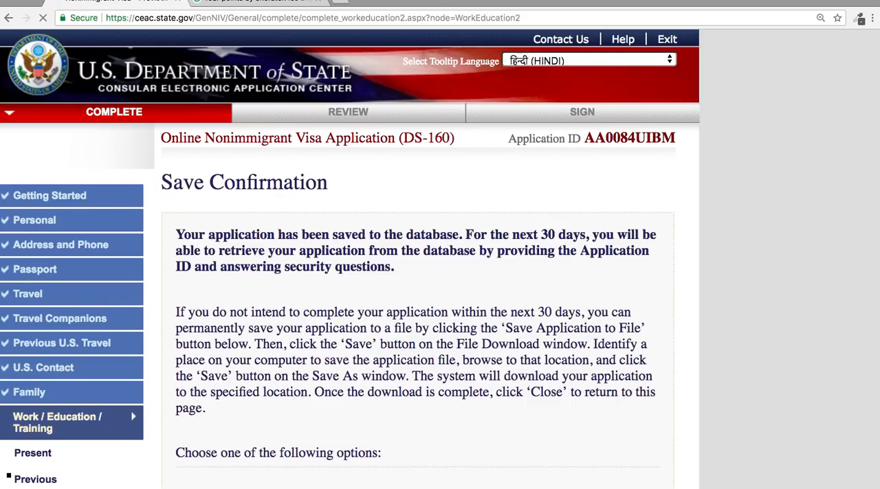
Save the application to a file and return to the Previous Work/Education/Training page.
scroll(437, 433, down, 6)
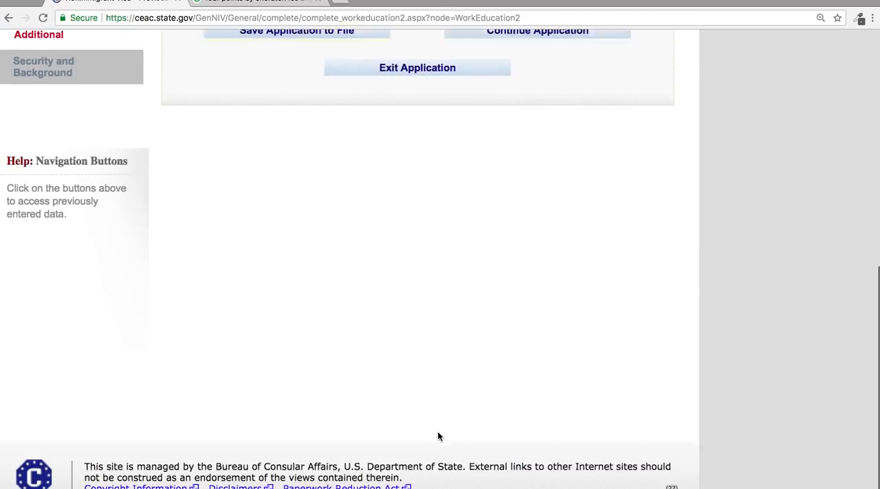
scroll(437, 433, up, 3)
click(285, 291)
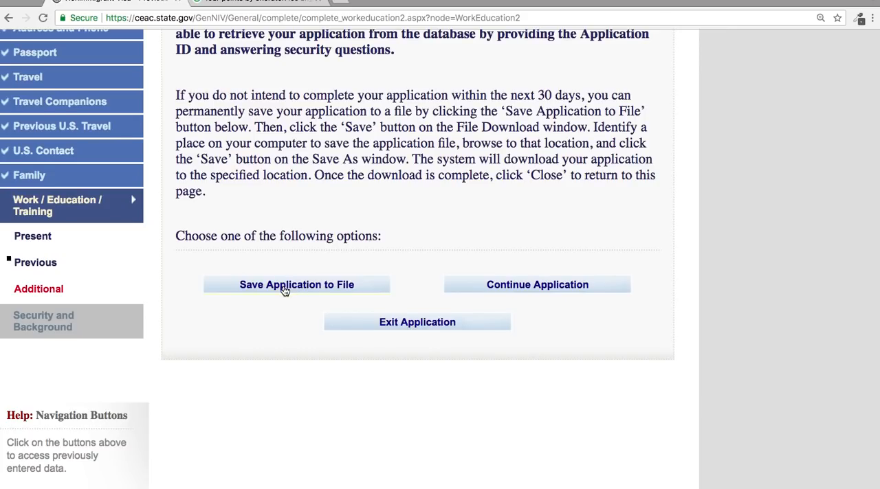
click(551, 289)
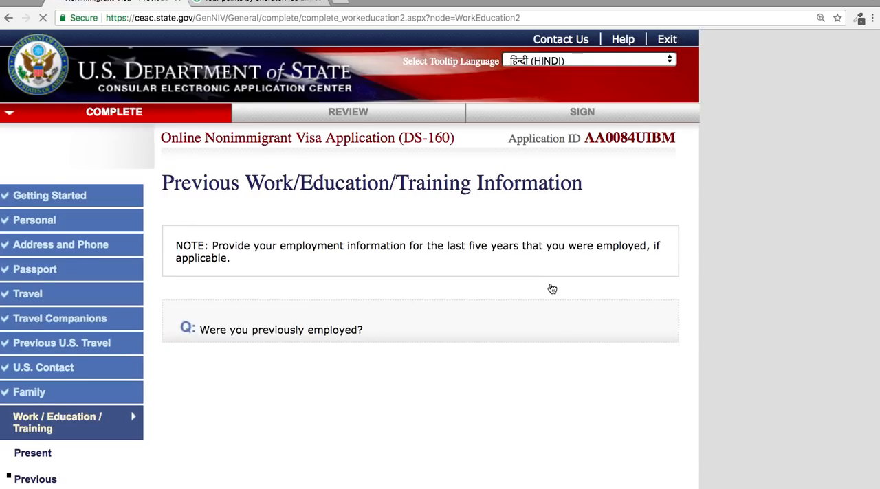
Review the saved education details and continue to the Additional Work/Education/Training page.
scroll(551, 283, down, 3)
scroll(547, 264, down, 2)
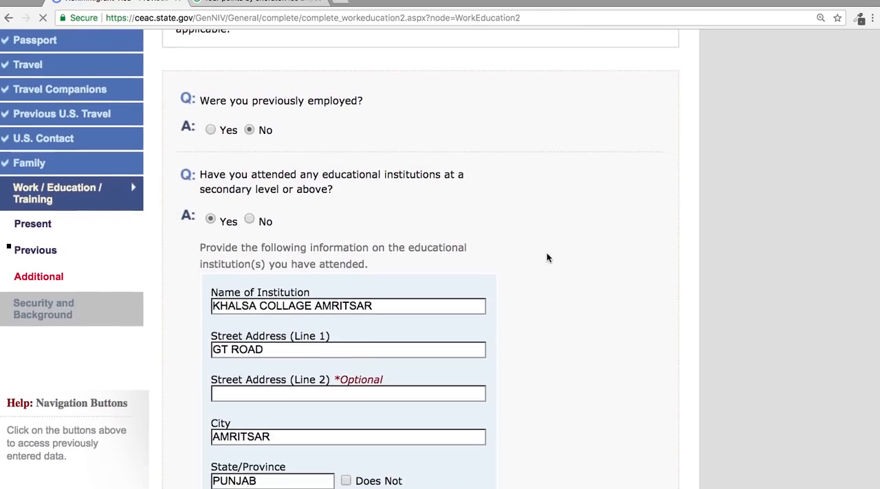
scroll(546, 253, down, 4)
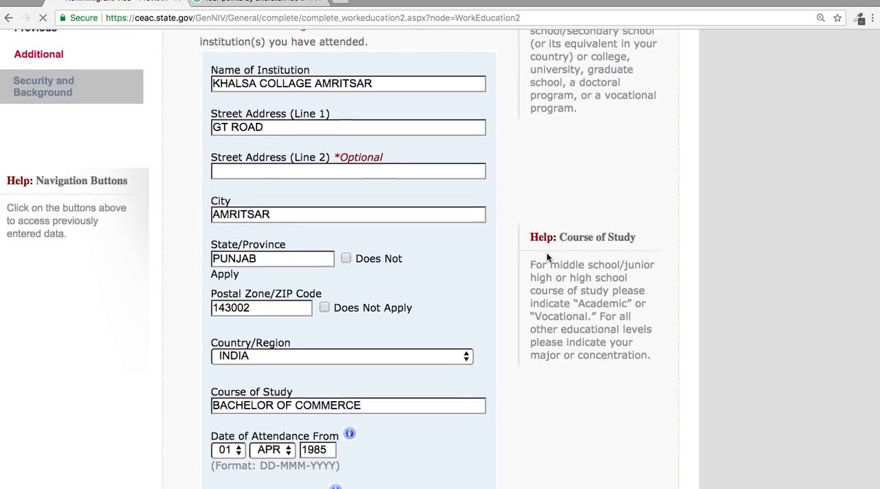
scroll(546, 253, down, 4)
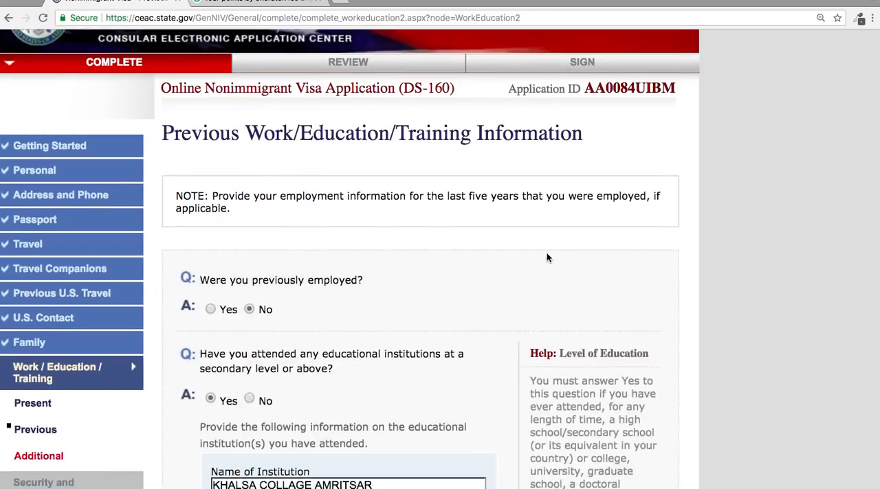
scroll(547, 253, down, 9)
scroll(547, 254, down, 5)
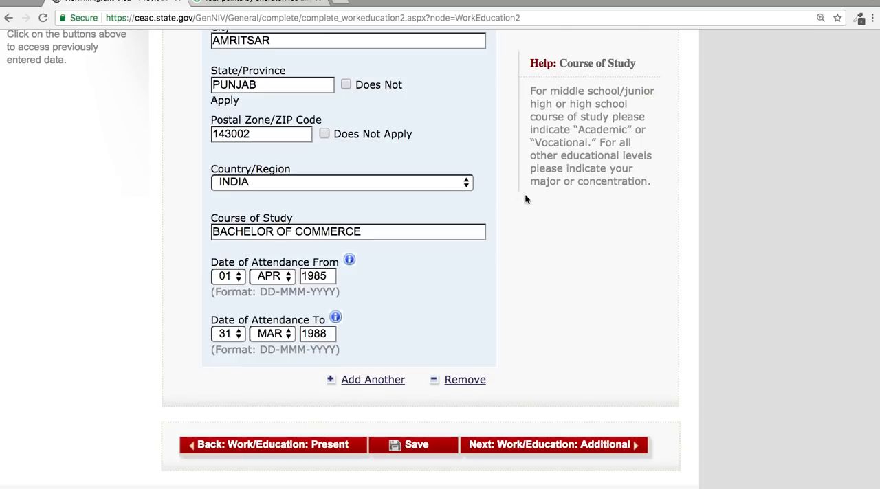
click(509, 449)
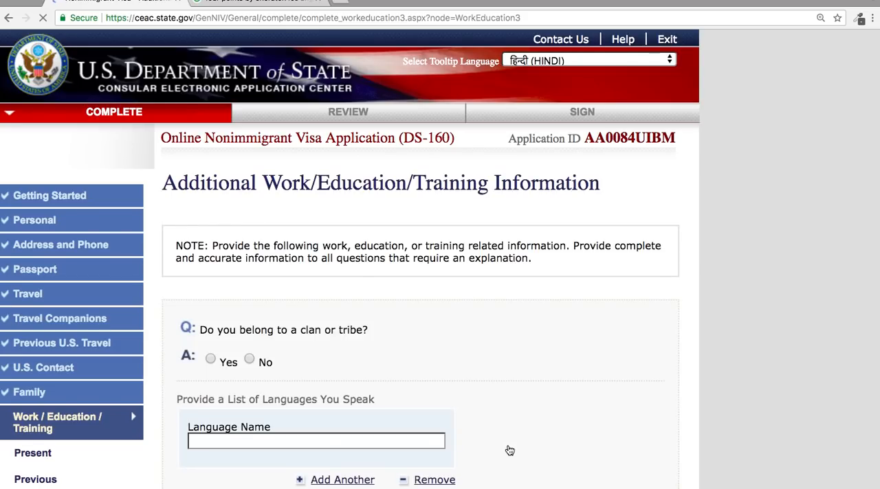
right_click(508, 445)
click(472, 333)
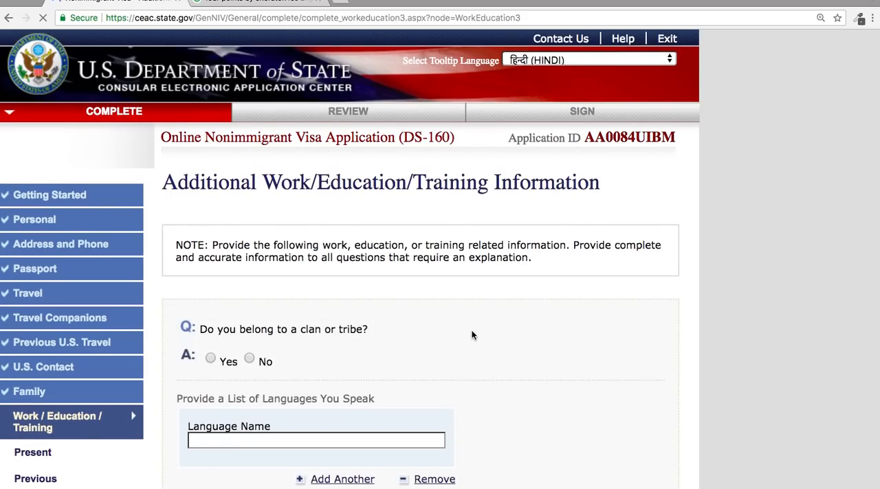
Answer No to belonging to a clan or tribe and enter ENGLISH as the first spoken language.
scroll(471, 332, down, 4)
scroll(471, 334, up, 1)
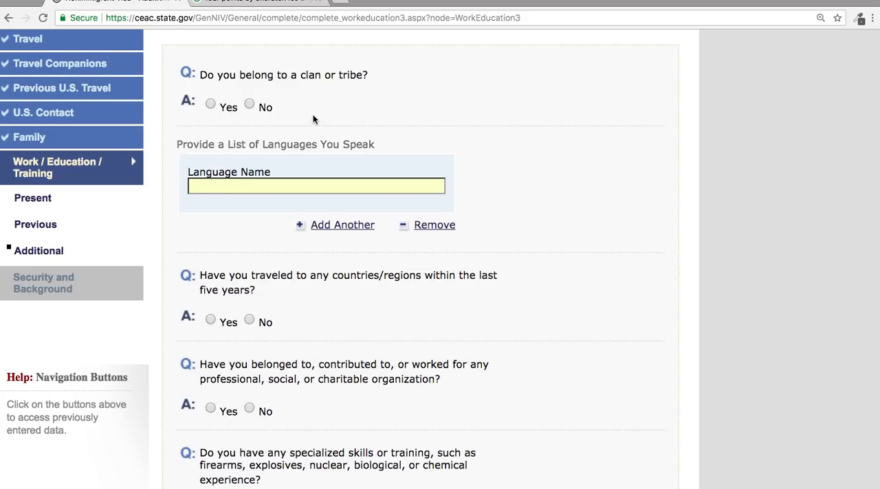
click(249, 103)
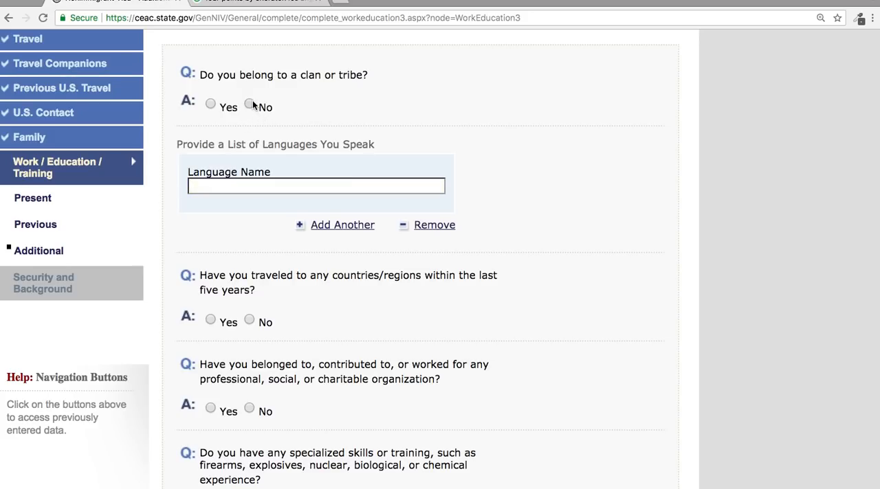
text(ENGLISH)
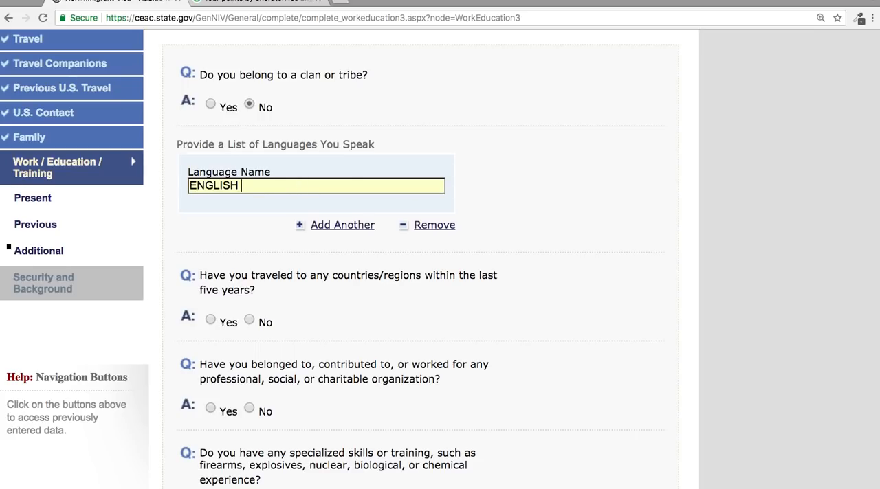
Add a second spoken language entry and enter HINDI in it.
click(301, 227)
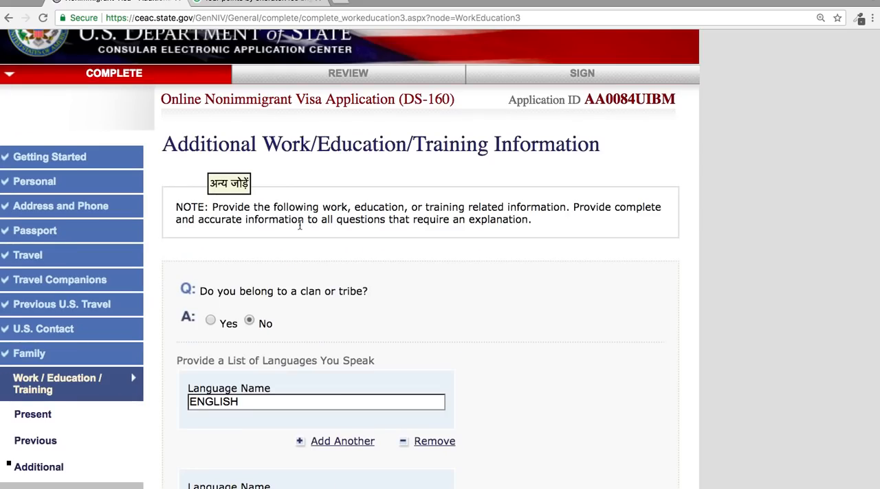
scroll(515, 394, down, 5)
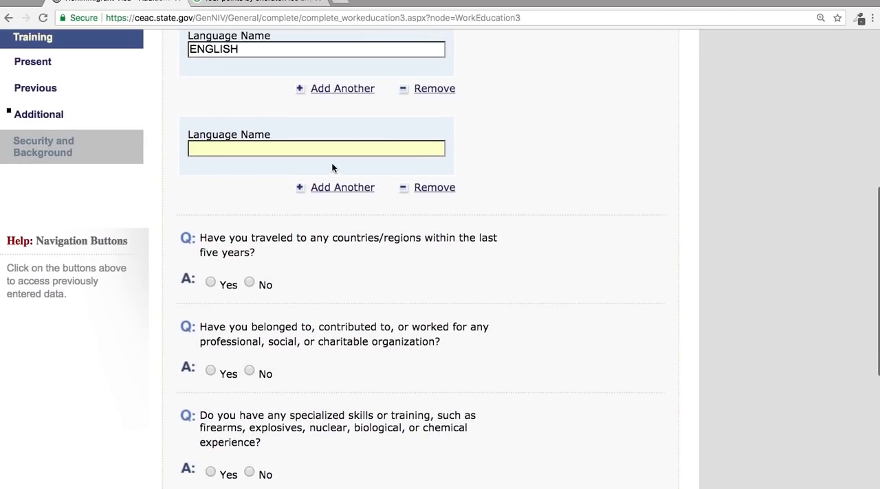
text(EN)
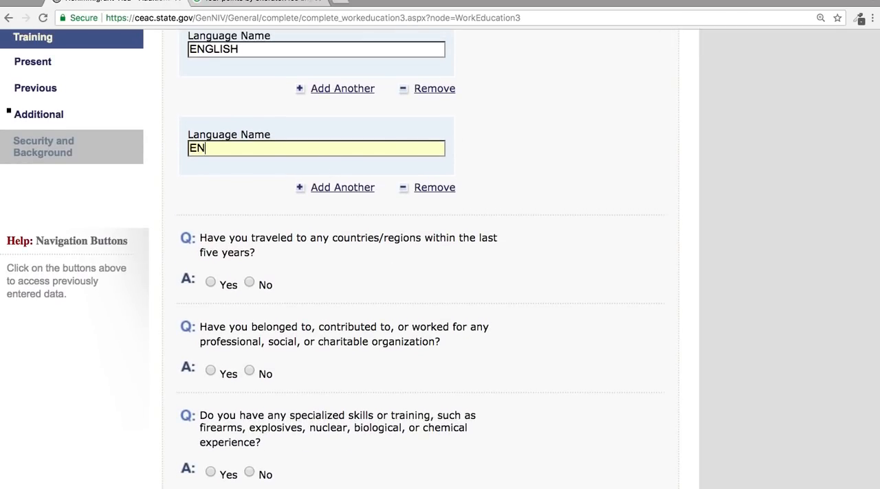
text(GLISH)
key(BackSpace)
key(BackSpace)
key(BackSpace)
key(BackSpace)
key(BackSpace)
key(BackSpace)
key(BackSpace)
key(BackSpace)
text(HINDI)
Add a third spoken language entry and enter FRENCH in it.
click(311, 190)
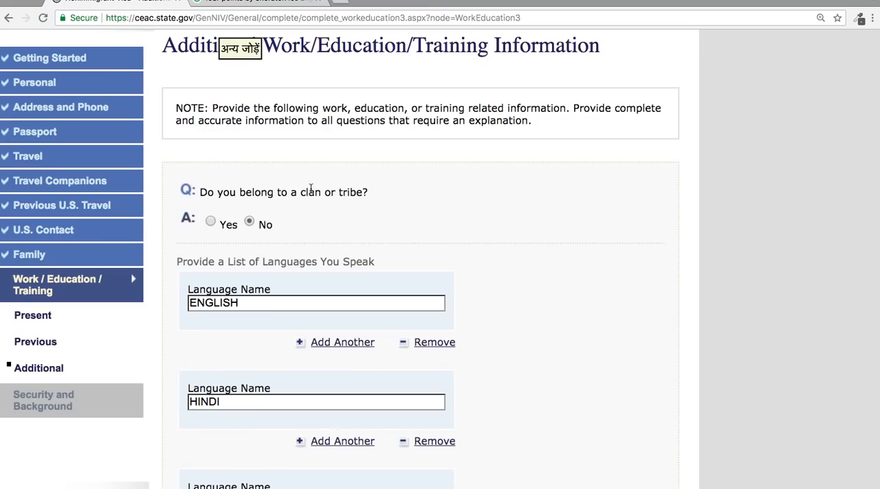
scroll(311, 189, down, 6)
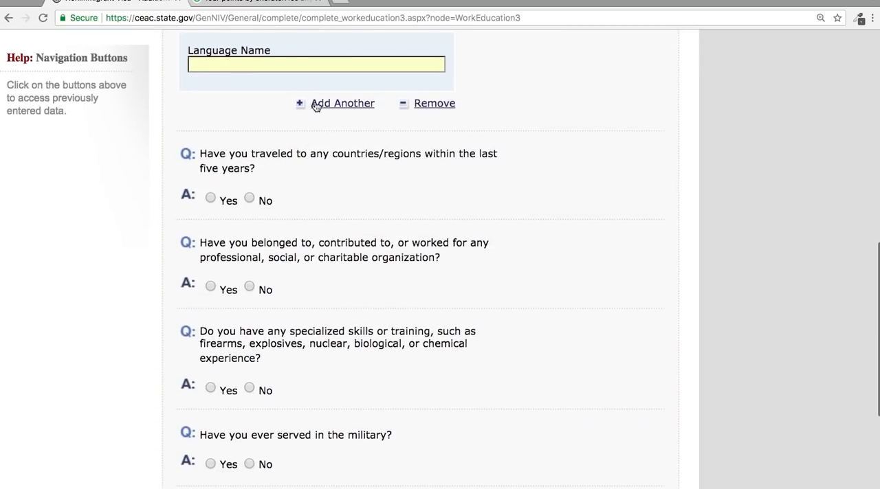
click(310, 72)
text(FRE)
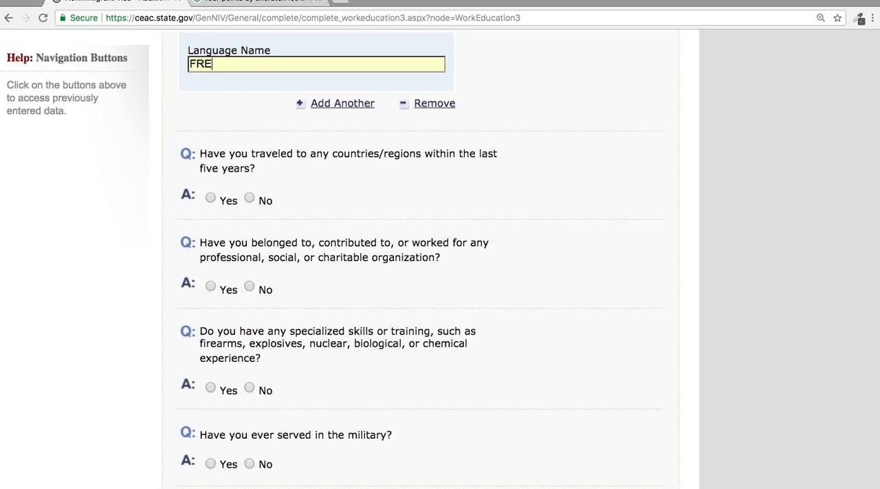
text(NCH)
scroll(324, 185, down, 2)
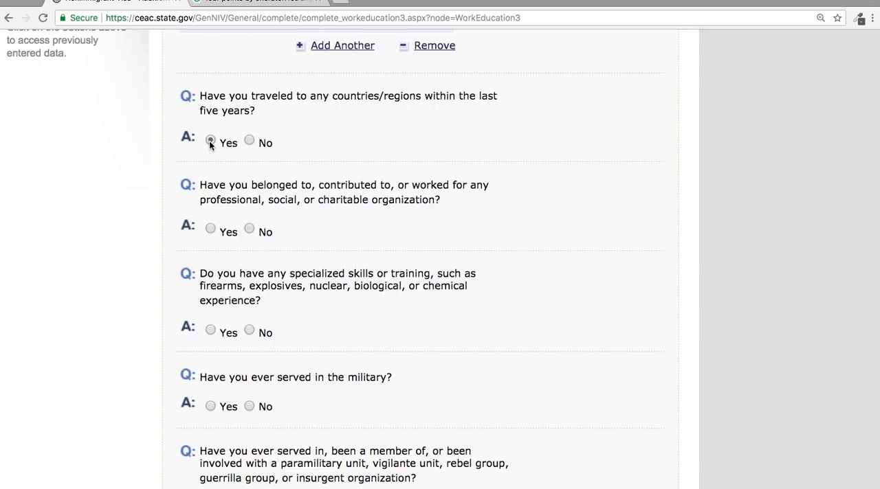
Choose GERMANY as the first country visited within the last five years.
scroll(209, 140, up, 10)
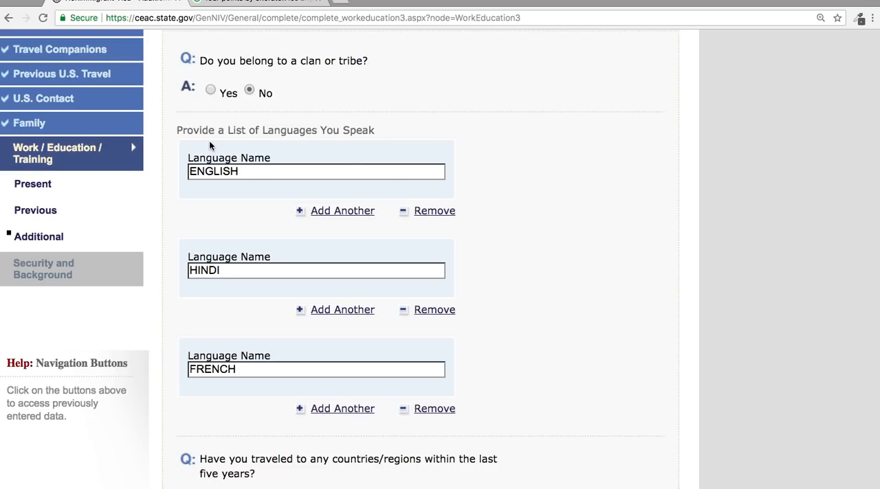
scroll(567, 350, down, 10)
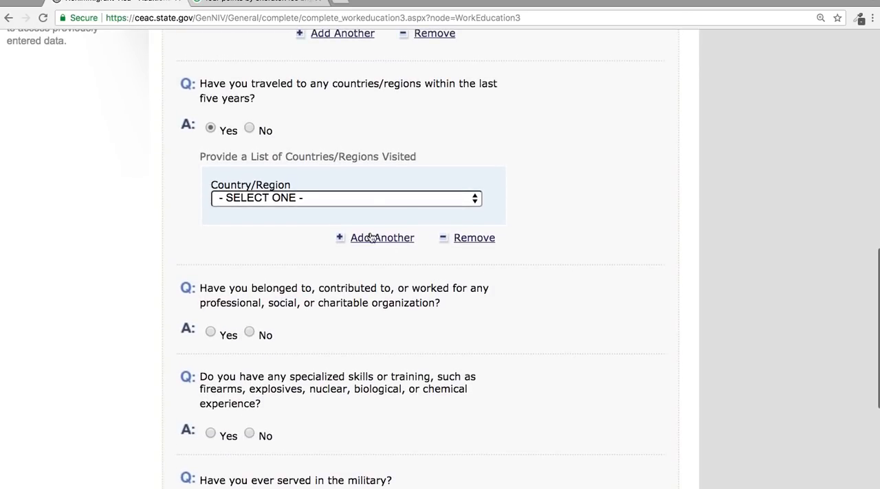
click(373, 201)
scroll(373, 200, down, 10)
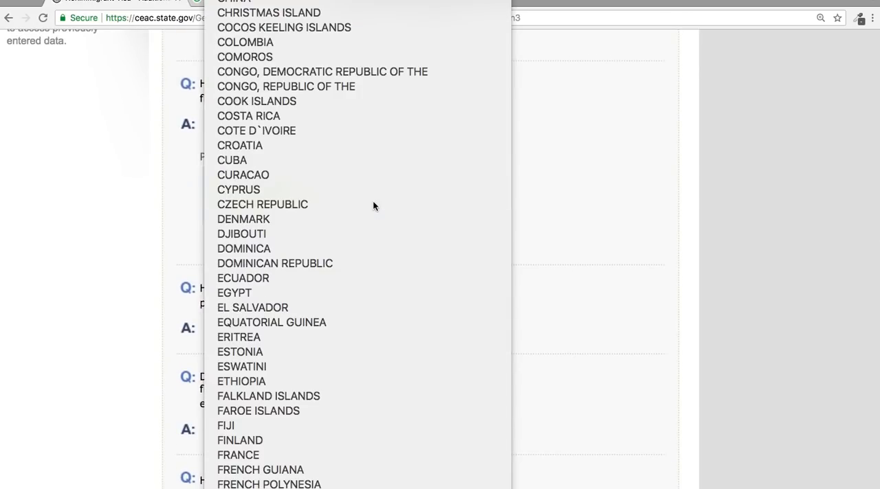
scroll(373, 200, down, 1)
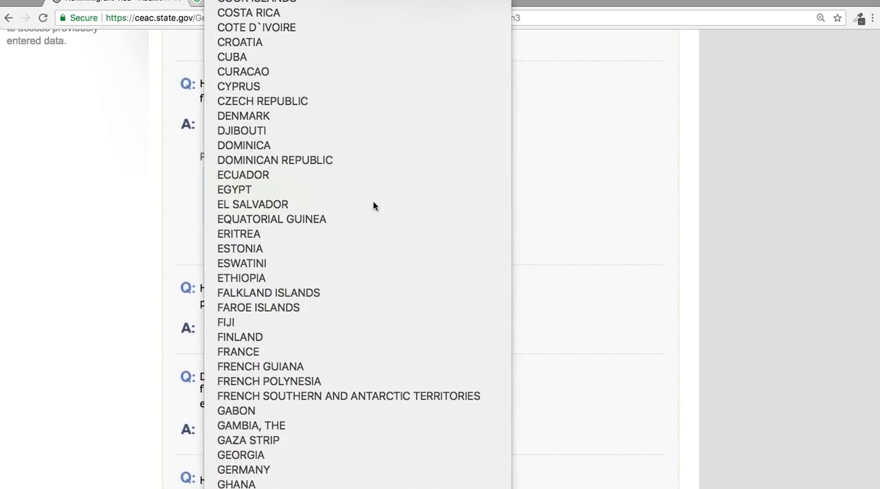
click(357, 470)
Add a second visited country entry and choose SINGAPORE for it.
click(363, 240)
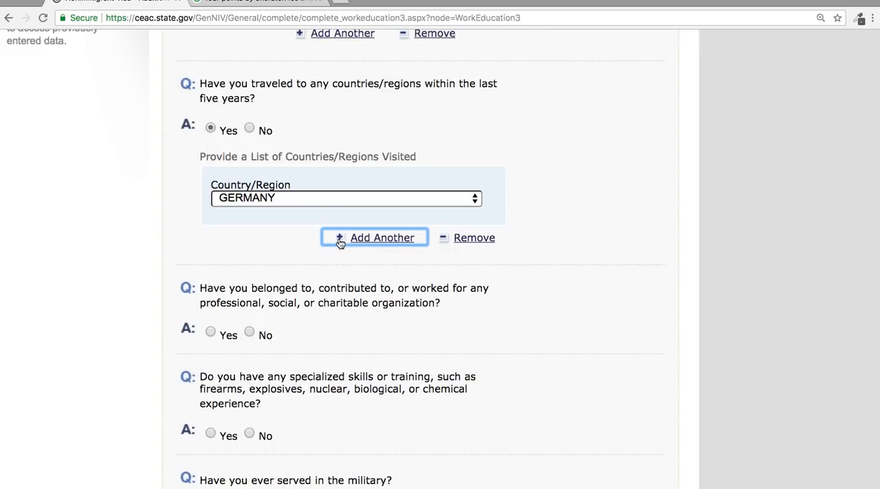
click(377, 239)
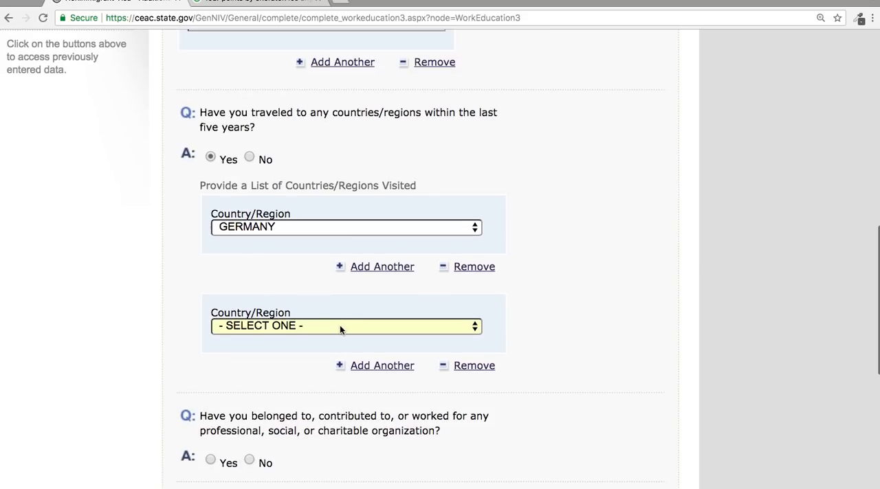
click(339, 328)
scroll(339, 331, down, 10)
scroll(340, 327, down, 6)
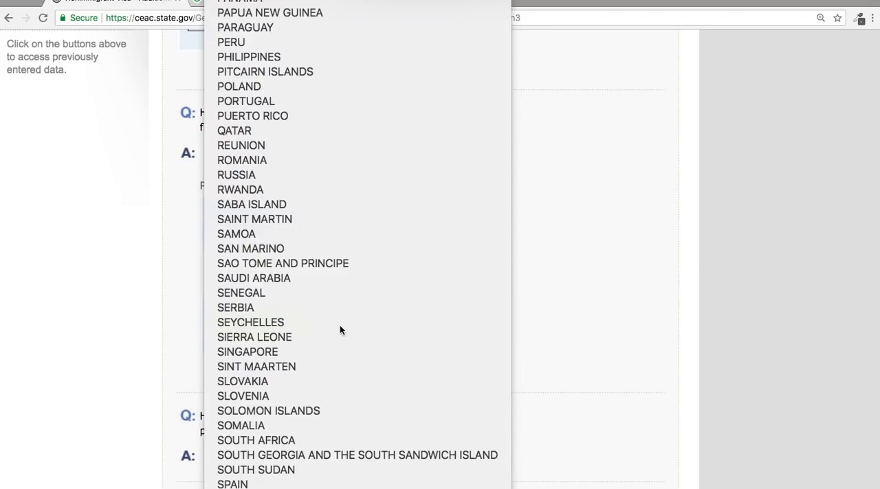
scroll(340, 330, down, 4)
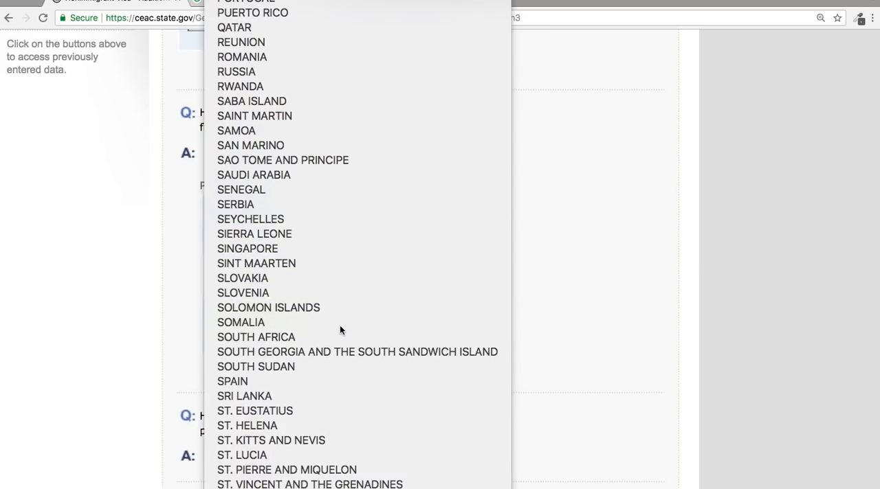
scroll(339, 331, down, 1)
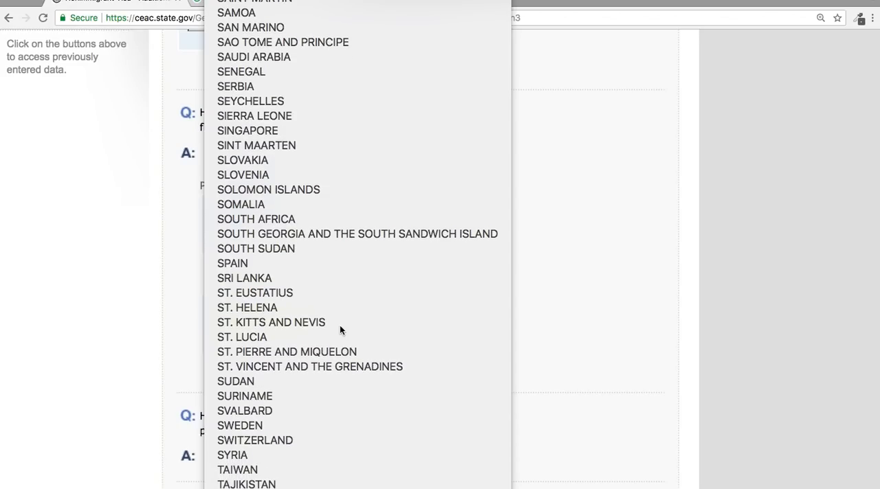
key(Up)
key(Up)
key(Up)
key(Up)
key(Up)
key(Up)
key(Up)
key(Up)
key(Up)
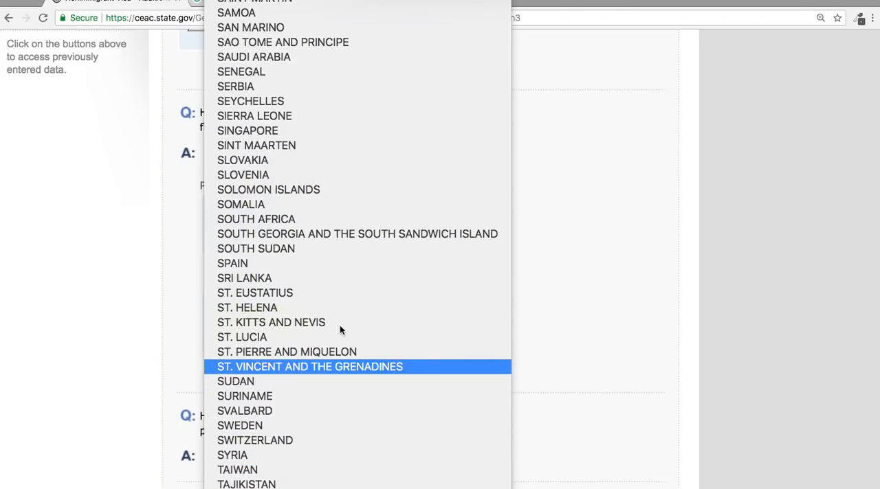
key(Up)
key(Up)
key(Up)
key(Up)
key(Up)
key(Up)
key(Up)
key(Up)
key(Up)
key(Up)
key(Up)
key(Up)
key(Up)
key(Up)
key(Up)
key(Up)
key(Up)
key(Up)
key(Up)
key(Up)
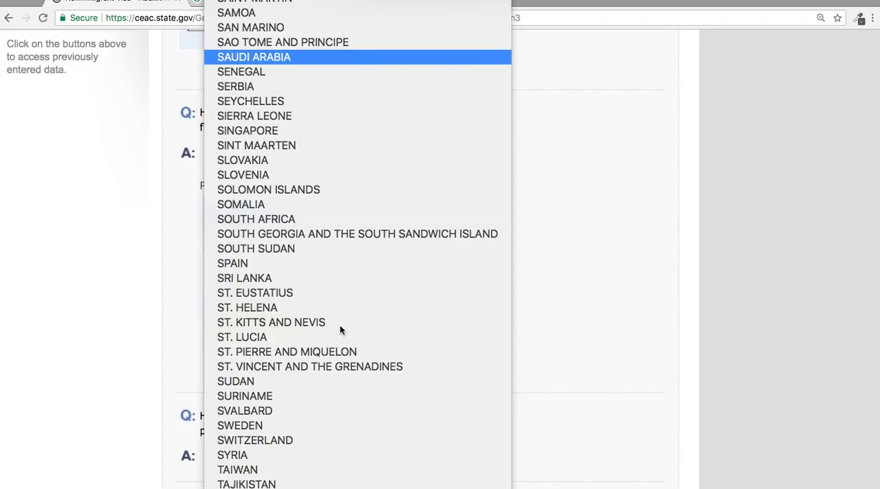
key(Up)
key(Up)
key(Up)
key(Up)
key(Up)
key(Up)
key(Down)
key(Down)
key(Down)
key(Down)
key(Down)
key(Down)
key(Down)
key(Down)
key(Down)
key(Down)
key(Down)
key(Down)
key(Down)
key(Down)
key(Down)
key(Down)
key(Down)
key(Down)
key(Down)
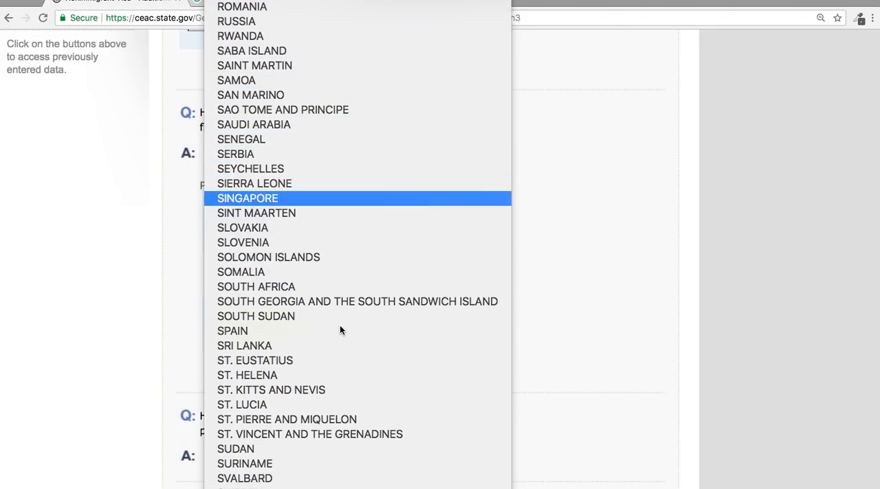
key(Down)
key(Down)
key(Down)
key(Down)
key(Down)
text(st)
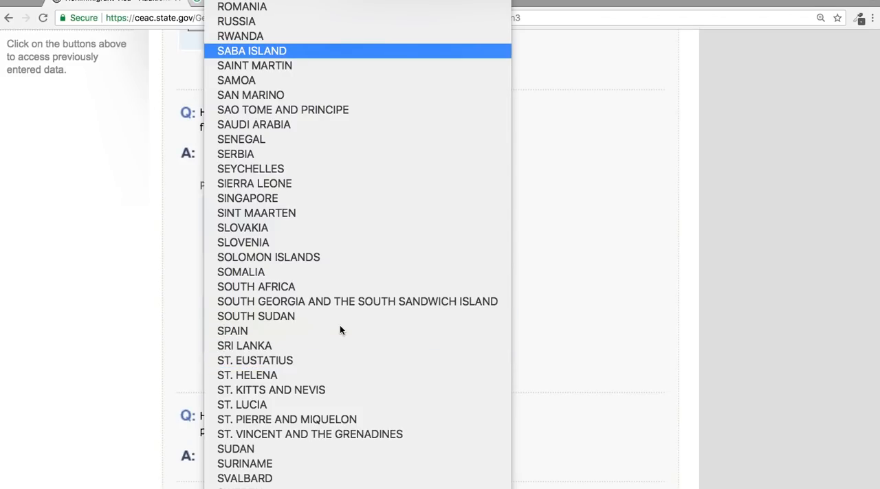
key(Down)
key(Down)
key(Down)
key(Down)
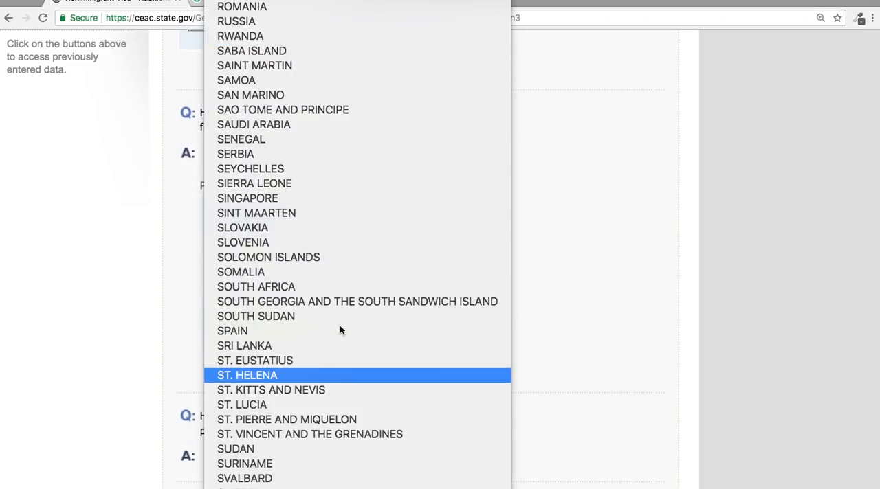
key(Down)
key(Down)
key(Down)
key(Down)
key(Down)
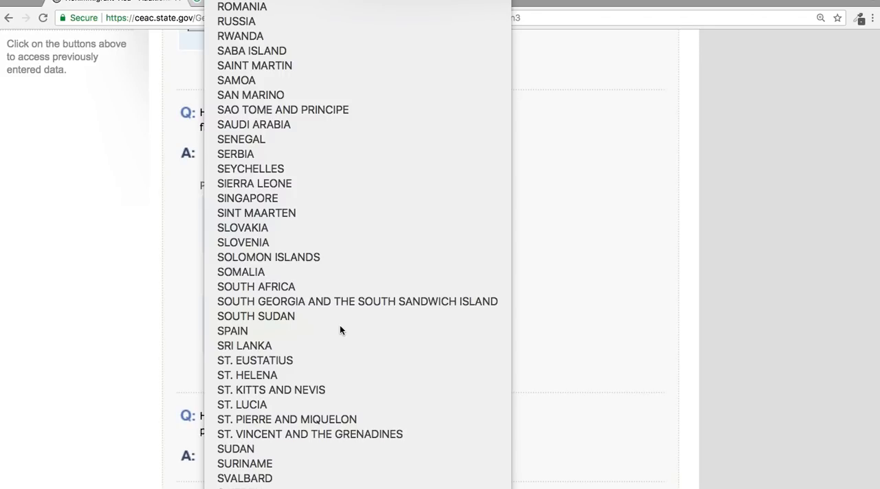
key(Up)
key(Up)
key(Up)
key(Up)
key(Up)
key(Up)
key(Up)
key(Up)
key(Up)
key(Up)
key(Up)
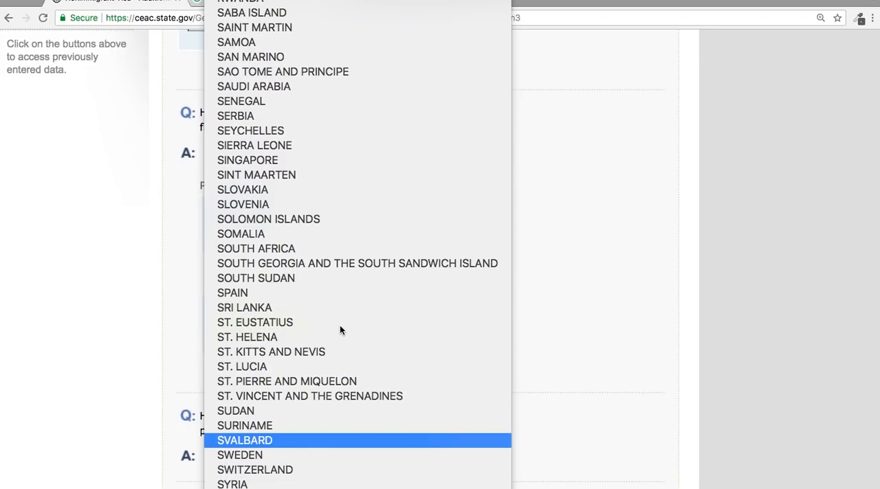
key(Up)
key(Up)
key(Up)
key(Up)
key(Up)
key(Up)
key(Up)
key(Up)
key(Up)
key(Up)
key(Up)
key(Up)
key(Up)
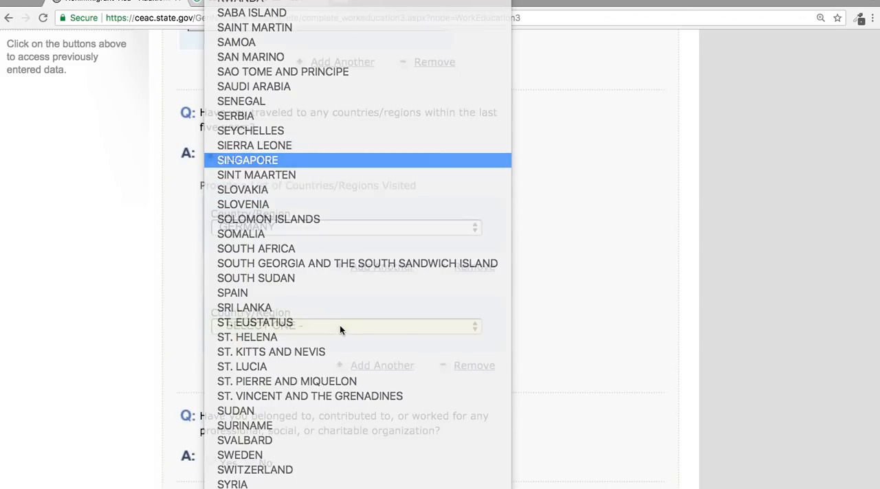
key(Return)
Answer No to the organization membership, specialized skills, military service and paramilitary involvement questions, and save the page.
scroll(554, 353, down, 5)
scroll(555, 358, down, 1)
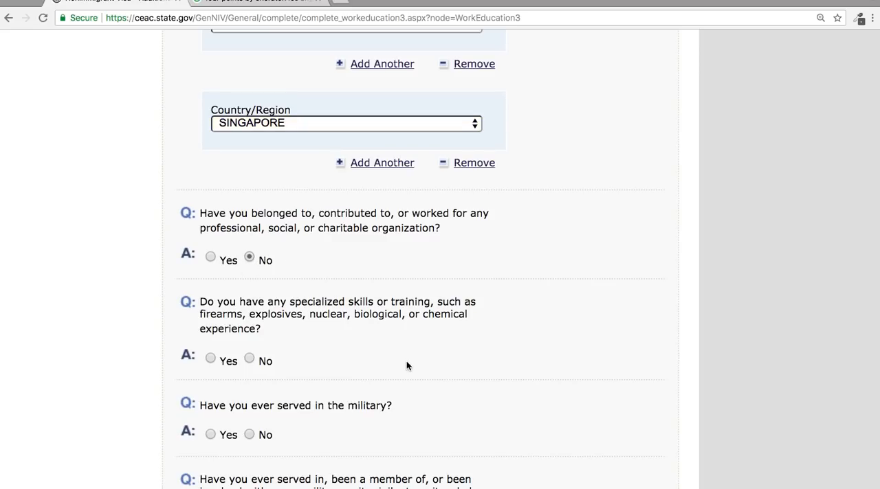
scroll(406, 365, up, 2)
scroll(407, 366, down, 8)
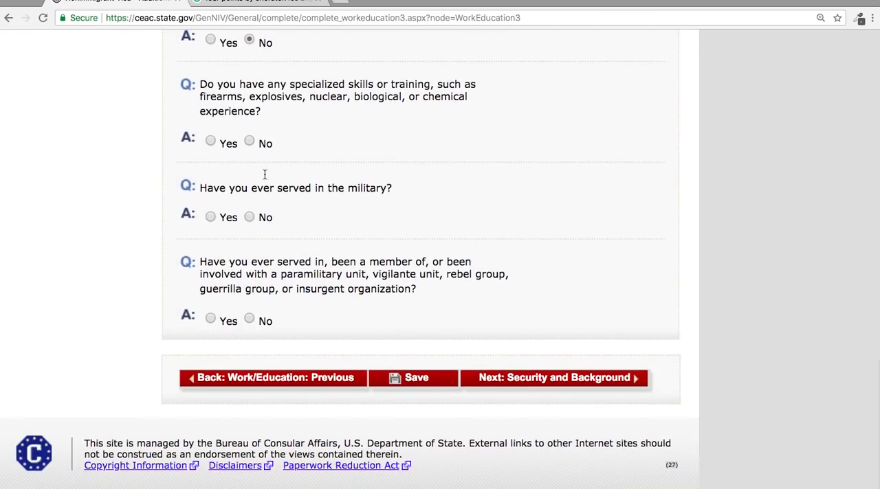
click(248, 217)
scroll(247, 324, up, 5)
scroll(246, 324, down, 3)
scroll(247, 324, down, 3)
click(249, 319)
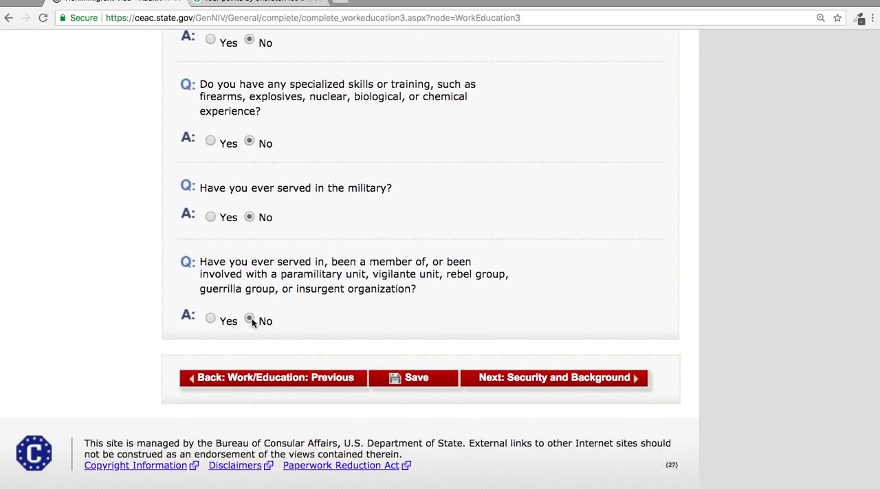
click(422, 385)
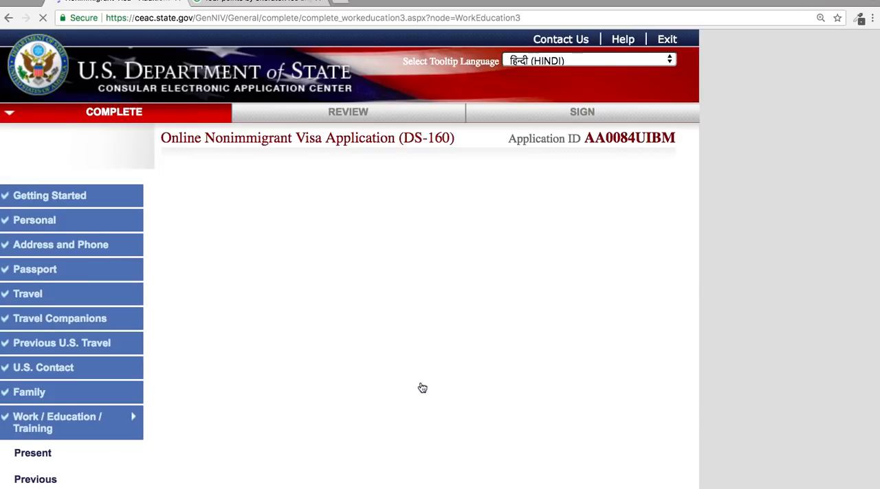
Review the saved additional work and education answers and continue to the Security and Background section.
scroll(377, 189, up, 4)
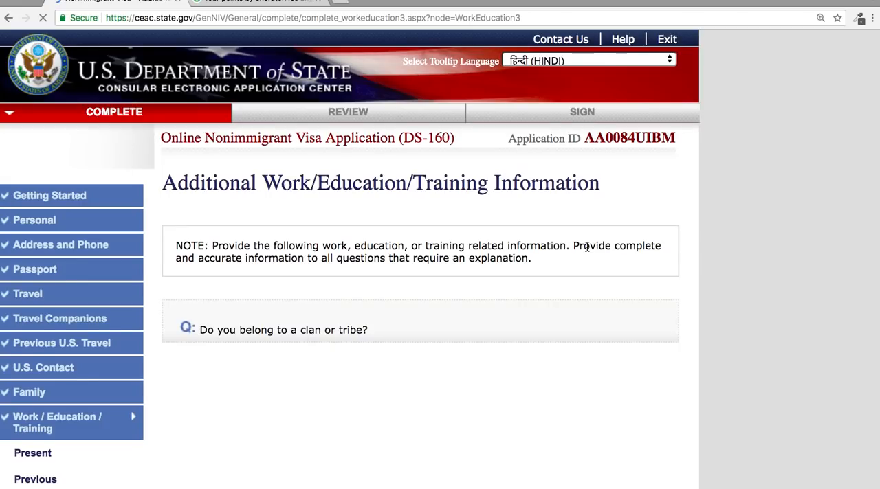
scroll(587, 247, down, 5)
scroll(587, 247, down, 3)
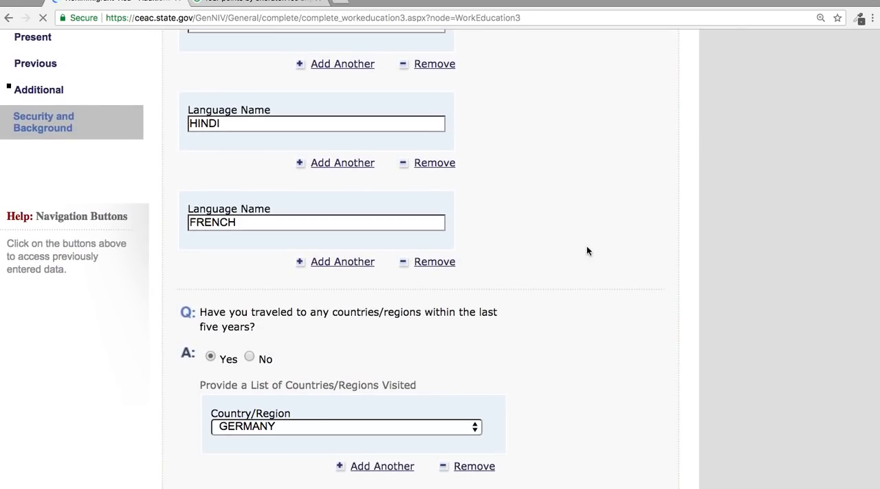
scroll(587, 248, down, 2)
scroll(586, 251, down, 10)
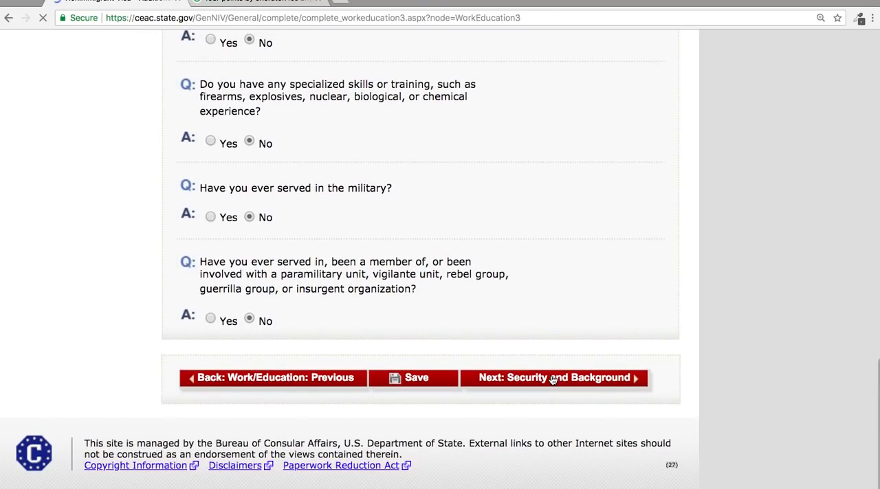
click(553, 378)
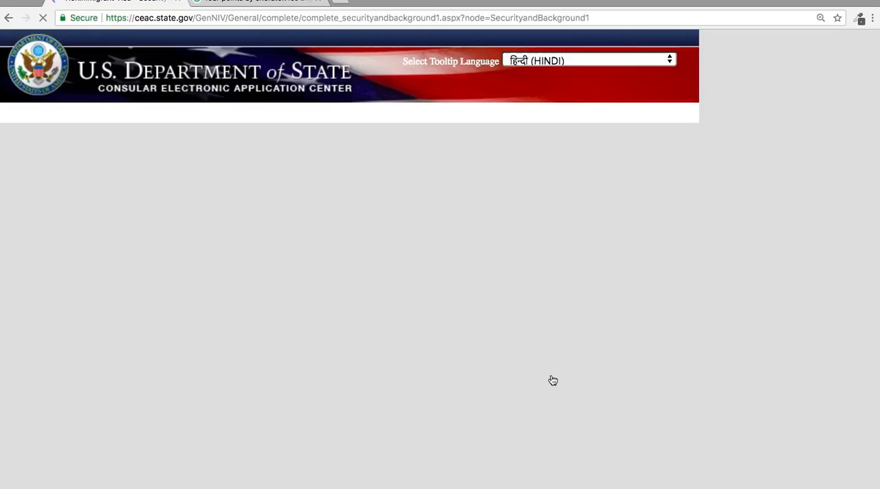
Answer No to the communicable disease, mental or physical disorder and drug abuse questions, and continue to Security/Background Part 2.
scroll(552, 380, down, 5)
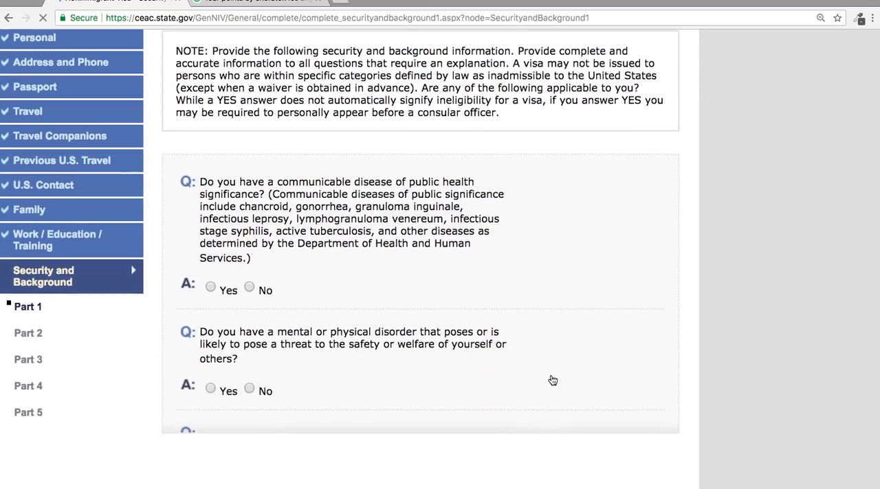
click(248, 212)
click(249, 312)
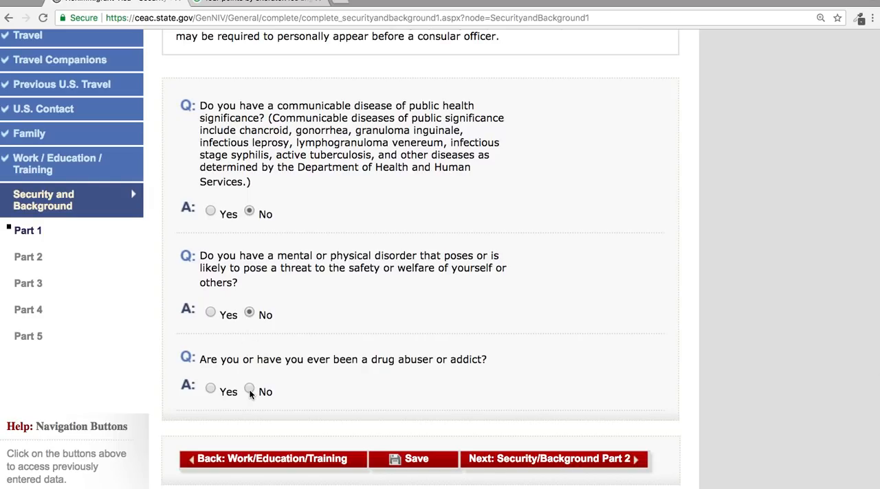
click(565, 458)
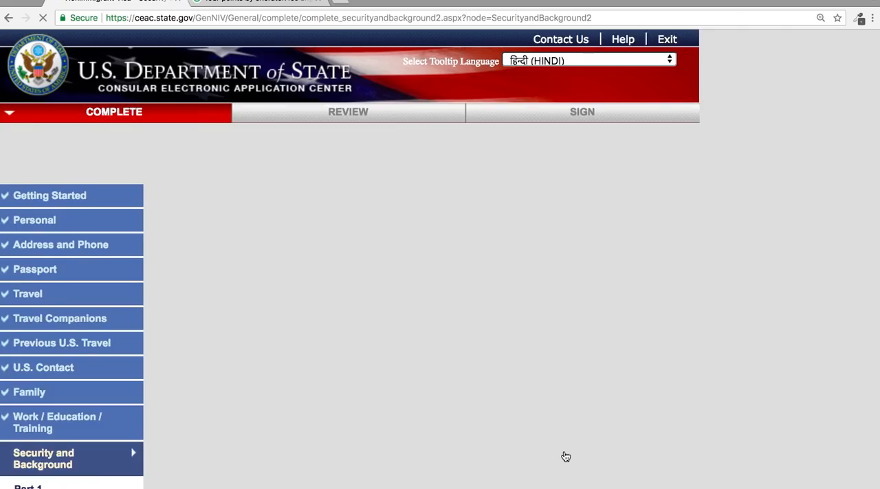
Answer No to all Part 2 questions on arrests, controlled substances, prostitution, money laundering and human trafficking, and continue to Part 3.
scroll(565, 457, down, 6)
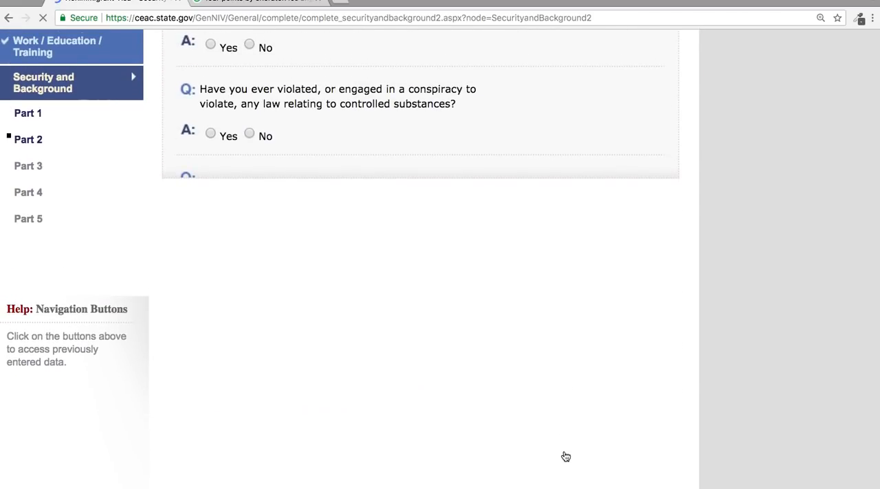
scroll(494, 361, up, 2)
scroll(499, 358, down, 1)
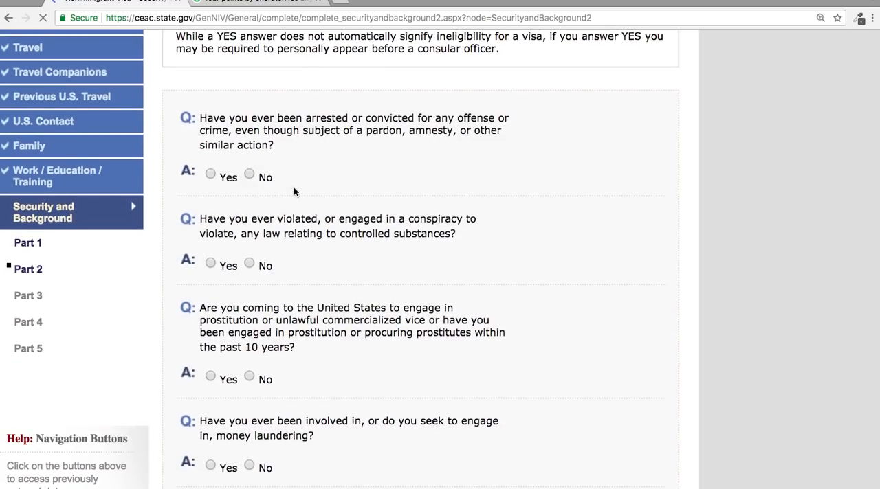
click(249, 175)
click(249, 377)
scroll(303, 367, down, 5)
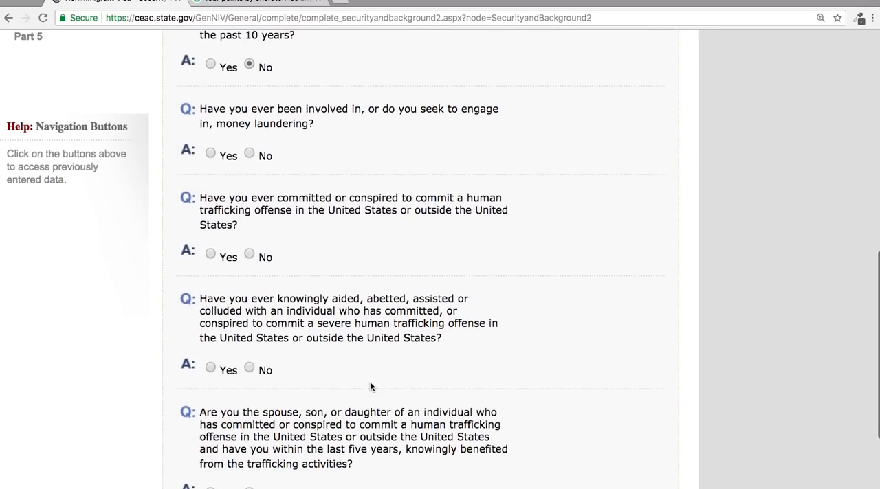
click(250, 154)
click(249, 255)
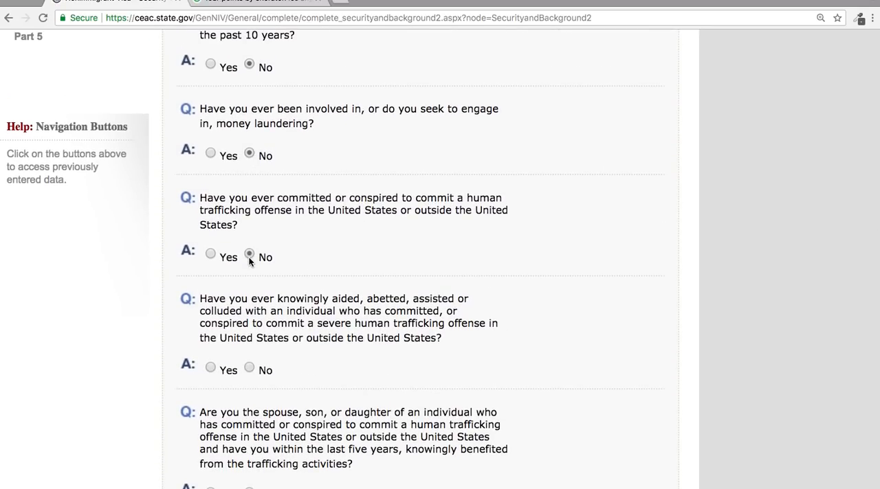
scroll(306, 479, down, 3)
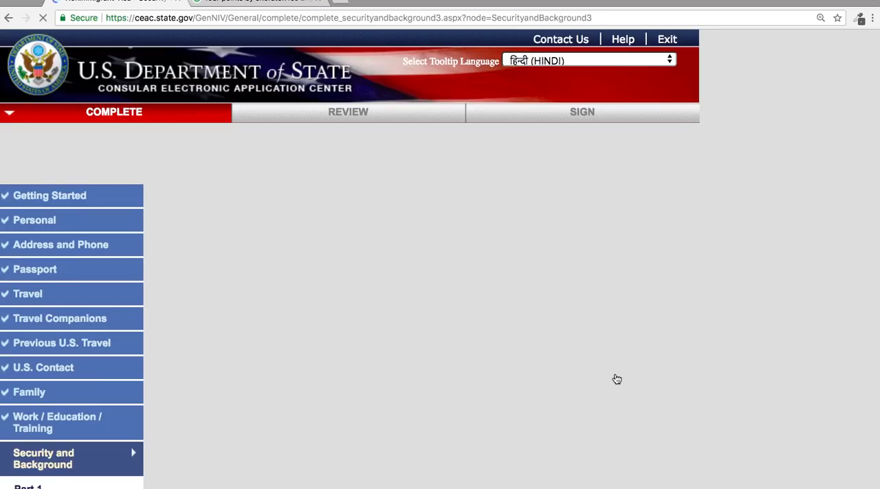
Answer No to all Part 3 questions on espionage, terrorism, genocide, torture, killings, child soldiers, religious freedom and forced population controls, and continue to Part 4.
scroll(617, 380, down, 5)
scroll(616, 379, up, 2)
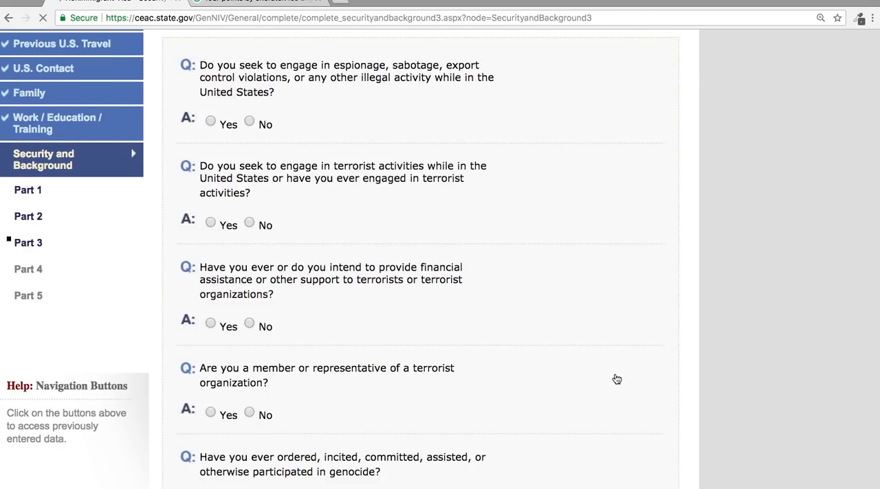
click(250, 222)
scroll(267, 333, down, 3)
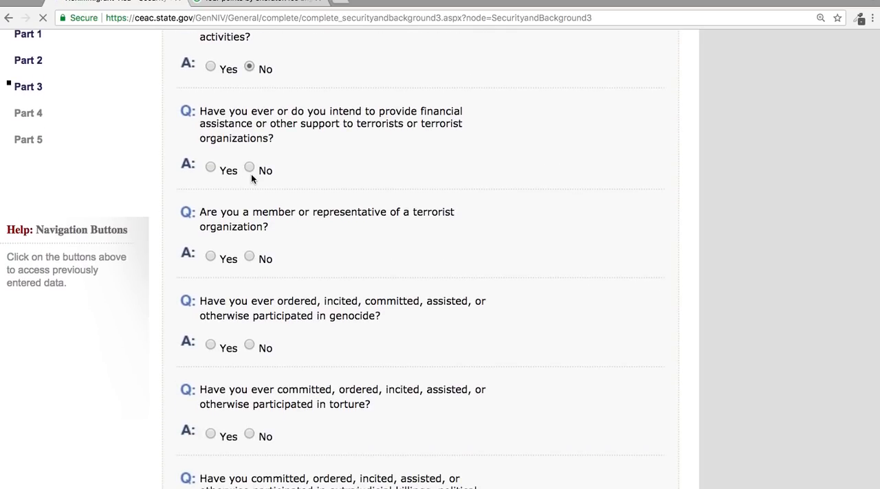
click(249, 256)
click(249, 345)
scroll(364, 345, down, 3)
click(250, 312)
click(249, 413)
scroll(250, 412, down, 5)
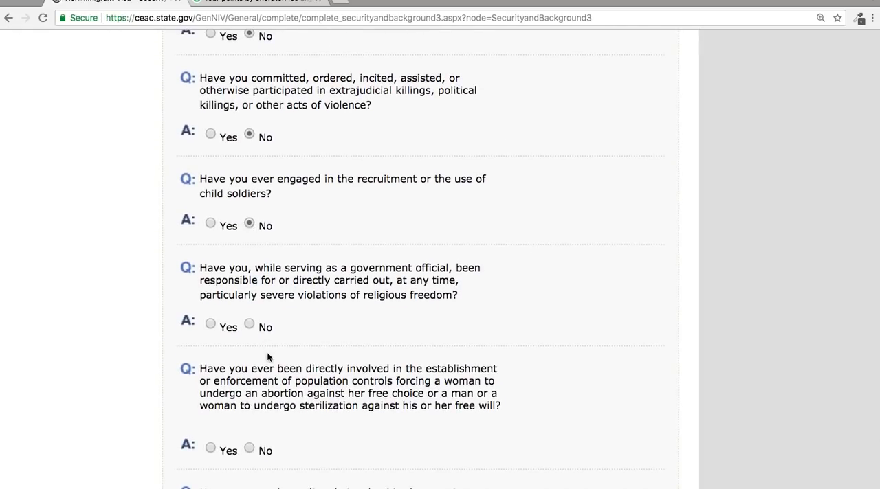
click(249, 447)
scroll(258, 385, down, 5)
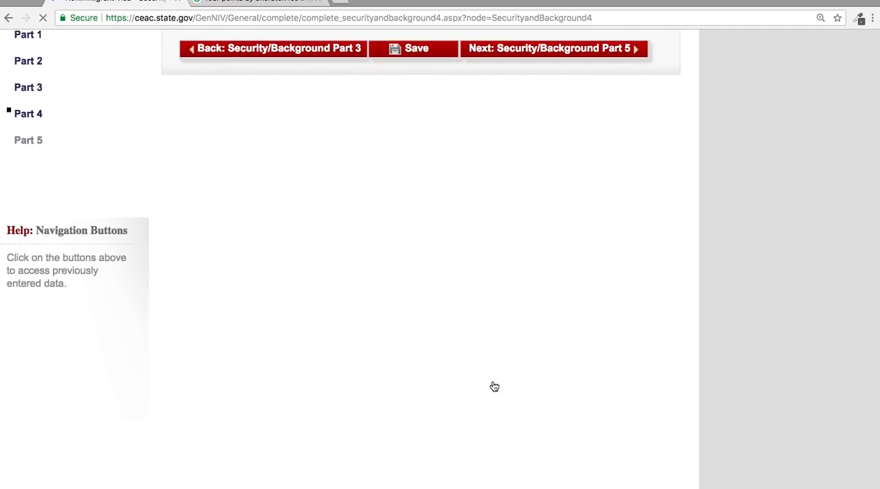
Answer No to the Part 4 visa fraud question and the Part 5 custody, voting and citizenship renunciation questions, and save the application.
click(253, 199)
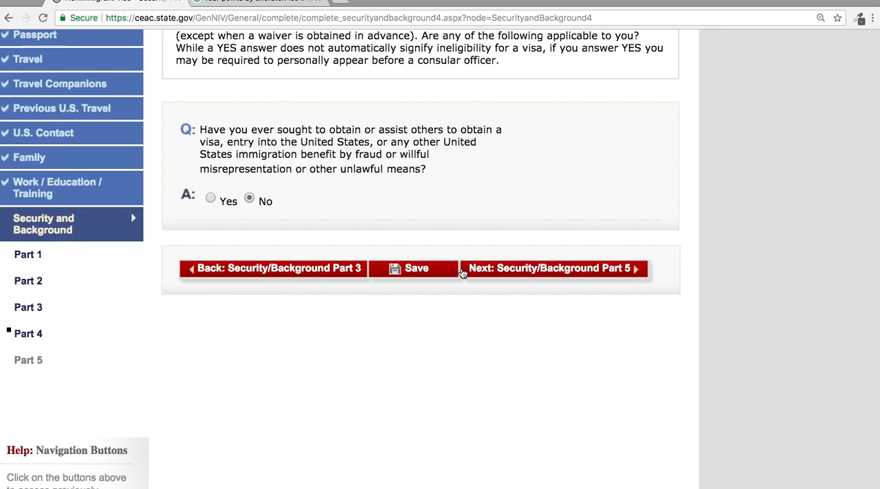
click(528, 278)
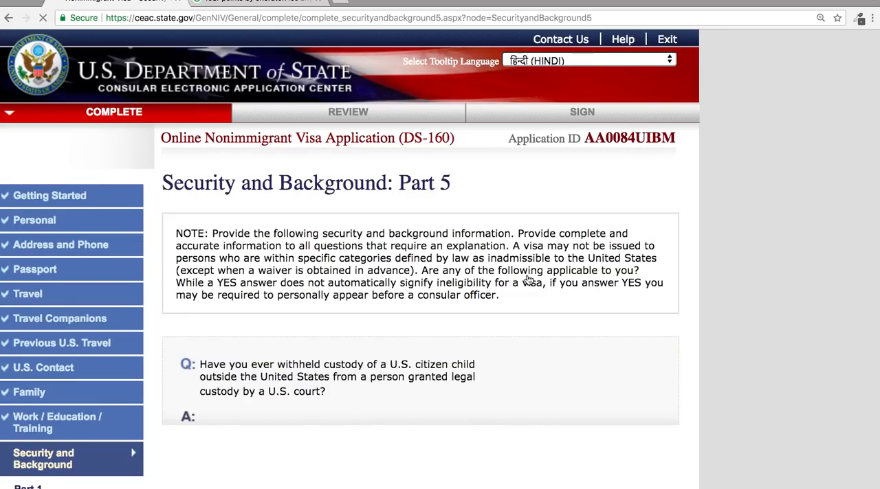
scroll(527, 279, down, 5)
click(249, 211)
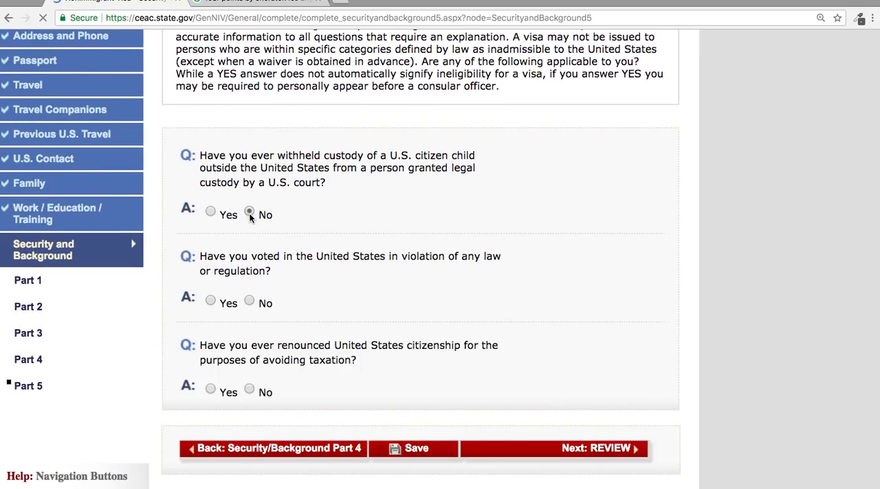
click(249, 390)
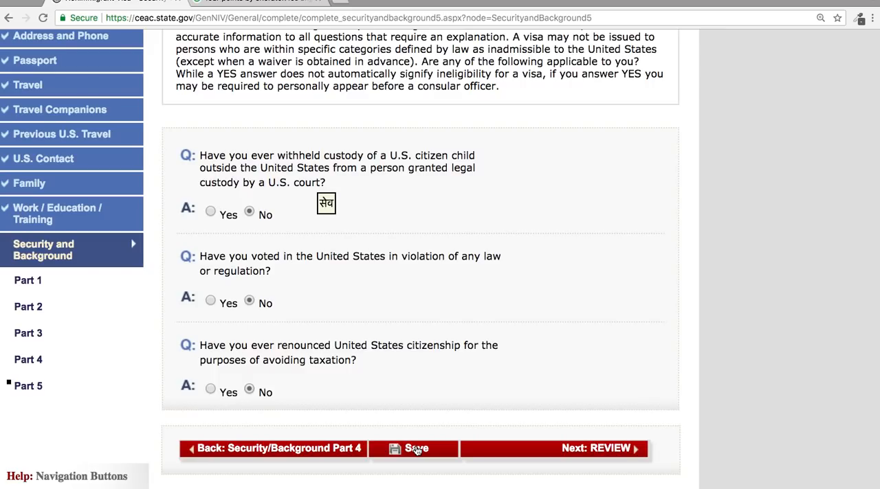
click(431, 454)
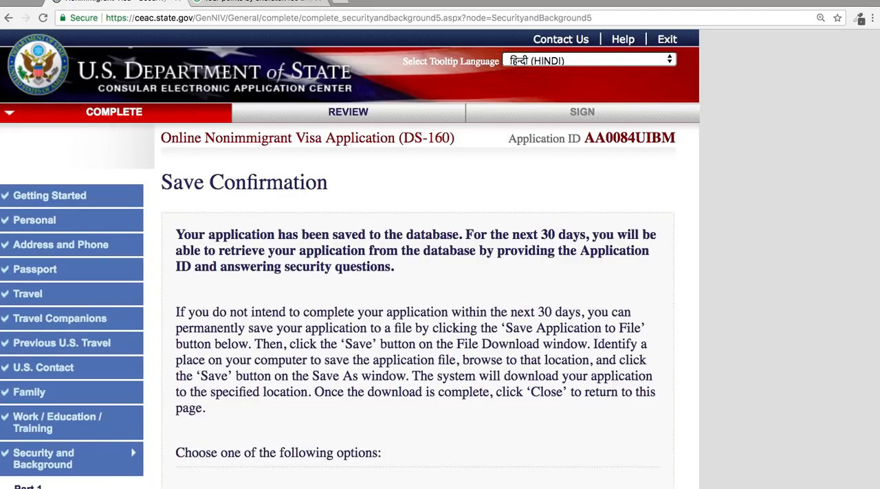
Continue the application from the save confirmation and proceed from Security/Background Part 5 to the review stage.
scroll(445, 388, down, 5)
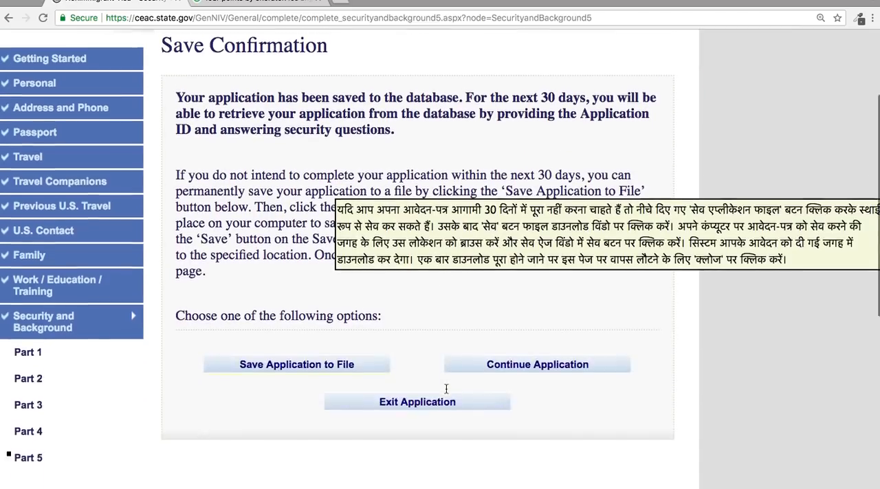
click(570, 224)
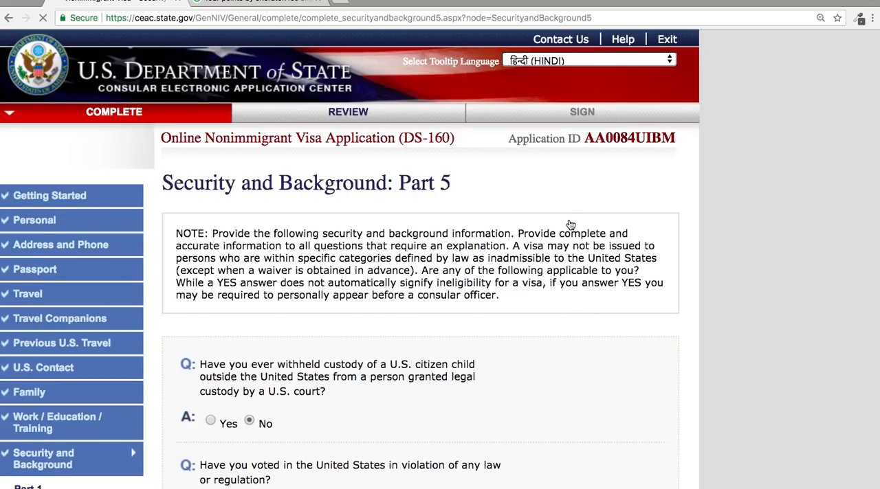
scroll(641, 180, down, 15)
scroll(605, 353, up, 5)
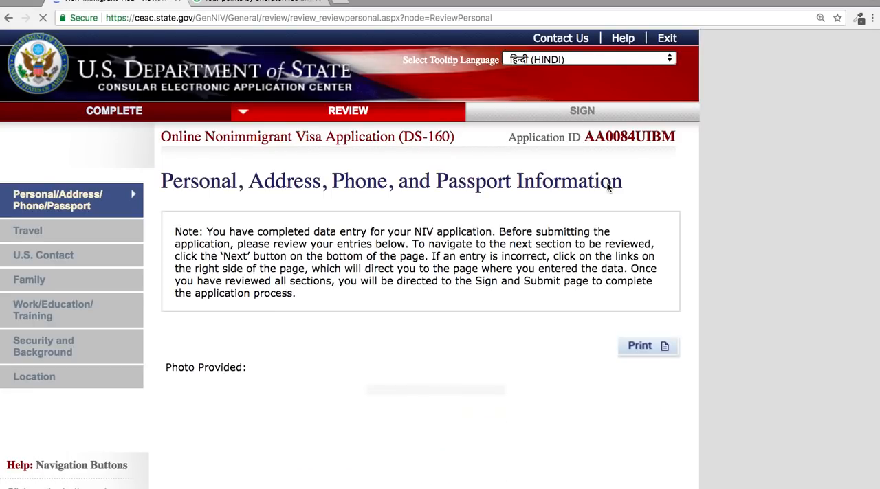
Review the personal, address, phone, passport and travel entries, and continue to the U.S. Contact review.
scroll(606, 187, down, 10)
scroll(607, 188, down, 10)
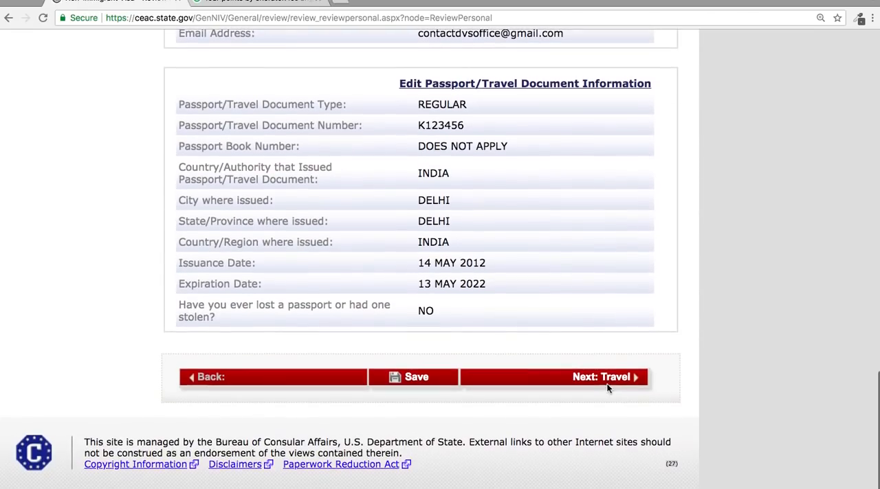
click(603, 379)
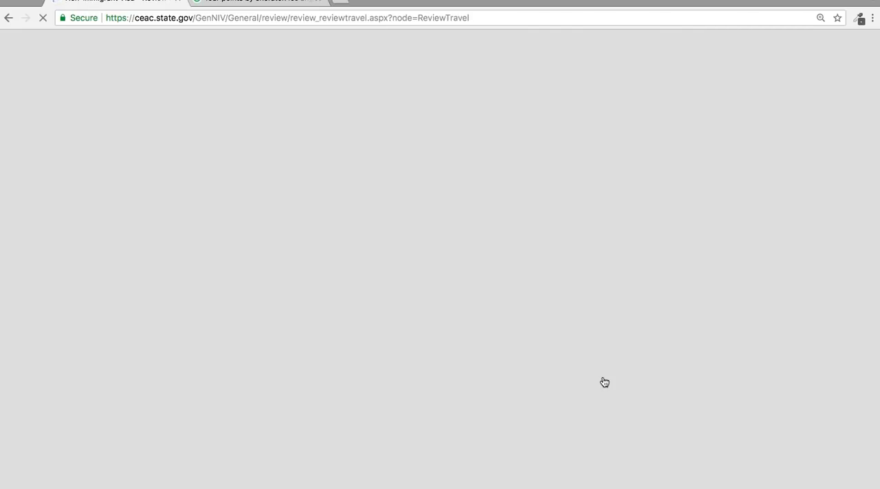
scroll(604, 382, down, 3)
scroll(604, 383, down, 2)
scroll(604, 382, up, 5)
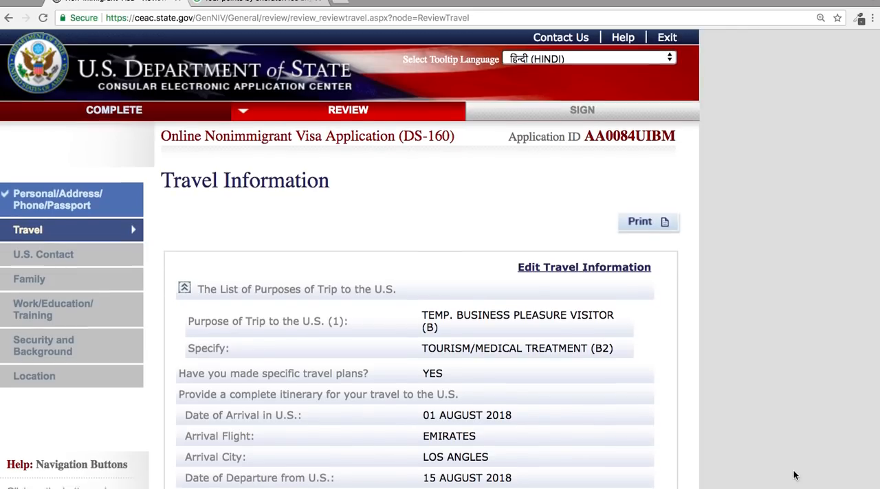
scroll(793, 473, down, 12)
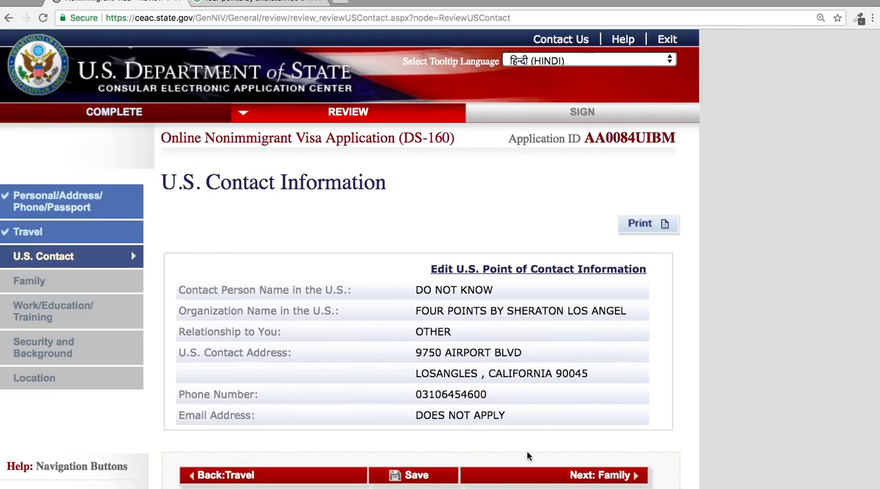
Continue from the U.S. contact review to the family entries, review them and proceed to Work/Education/Training.
click(527, 484)
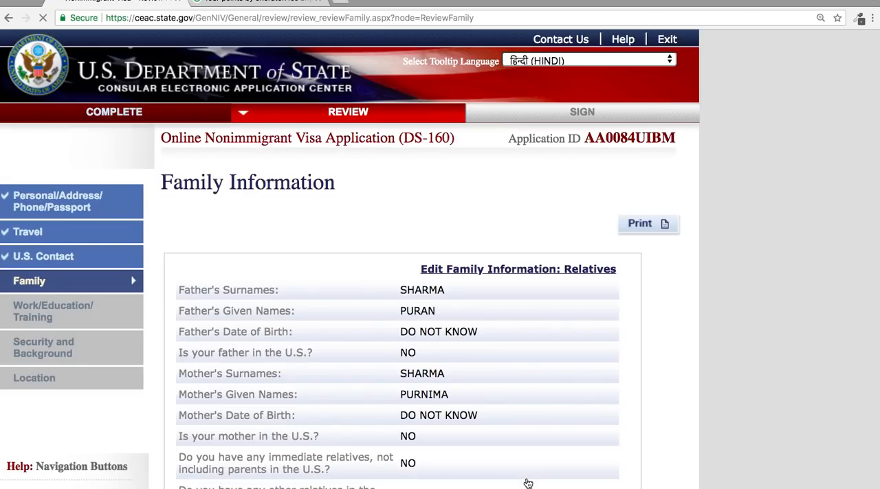
scroll(527, 484, down, 3)
scroll(544, 323, down, 2)
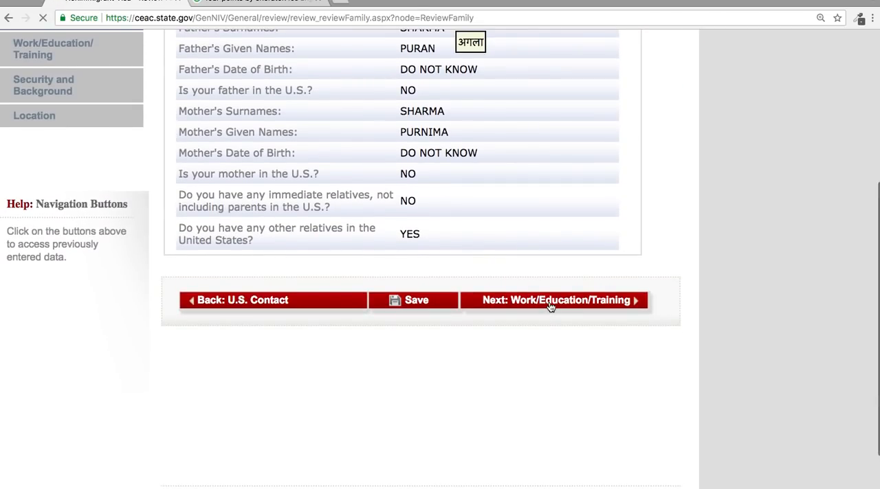
click(551, 302)
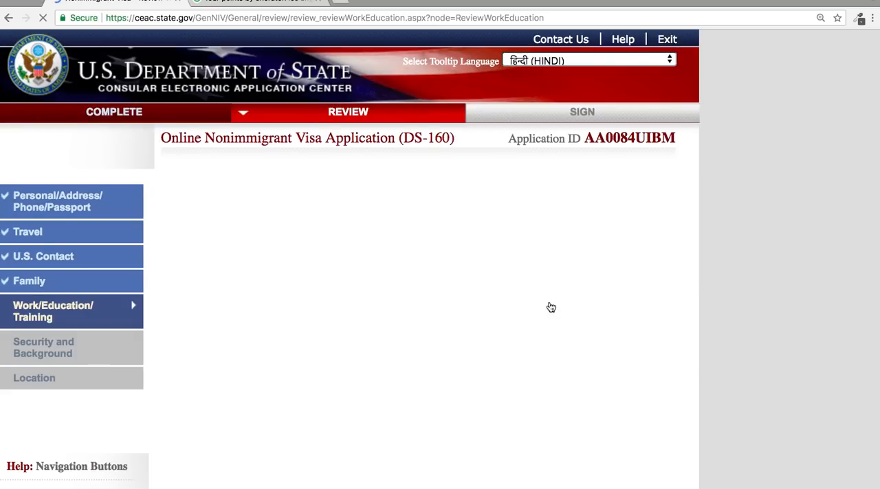
Review the work, education and training entries and the security and background answers, and proceed through to the Sign and Submit page.
scroll(551, 307, down, 5)
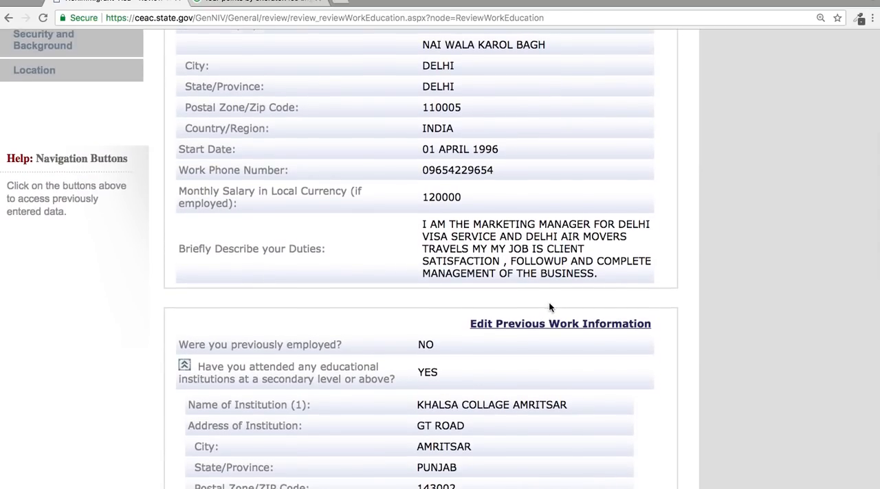
scroll(549, 307, down, 8)
scroll(549, 308, down, 3)
click(553, 364)
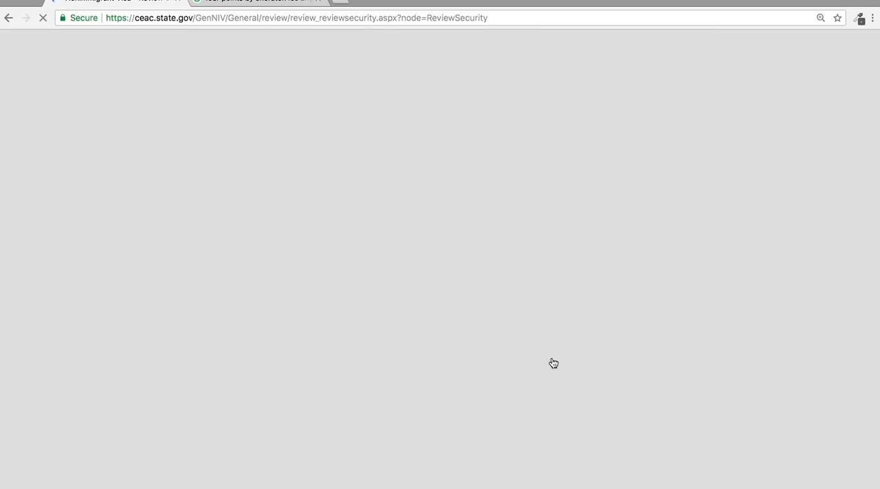
scroll(553, 363, down, 5)
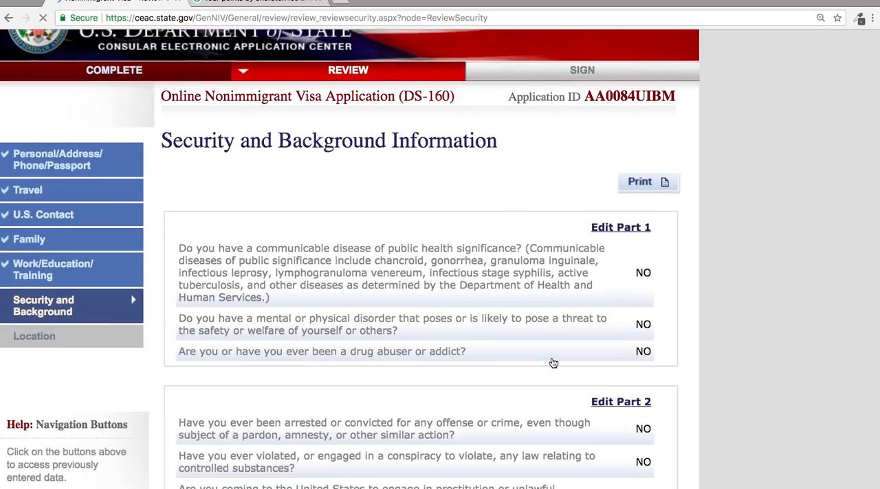
scroll(553, 363, down, 10)
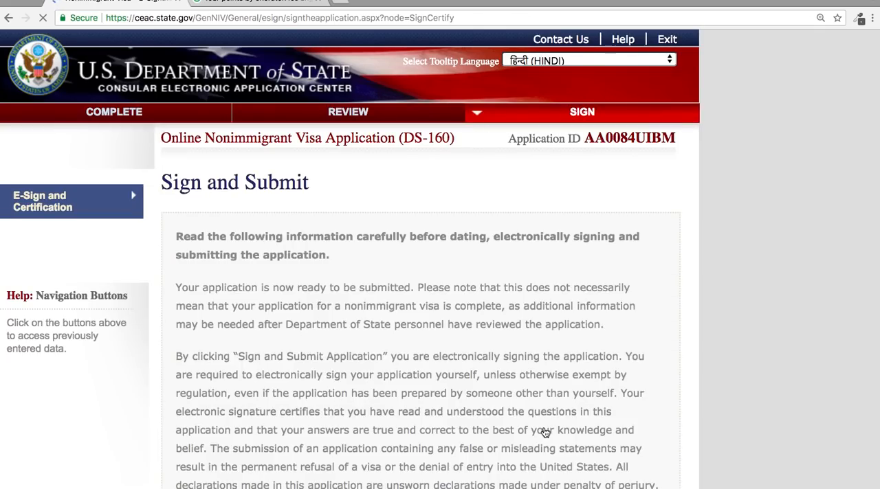
Answer No to having had assistance filling out the application, and enter the passport number in the e-signature section.
scroll(545, 433, down, 10)
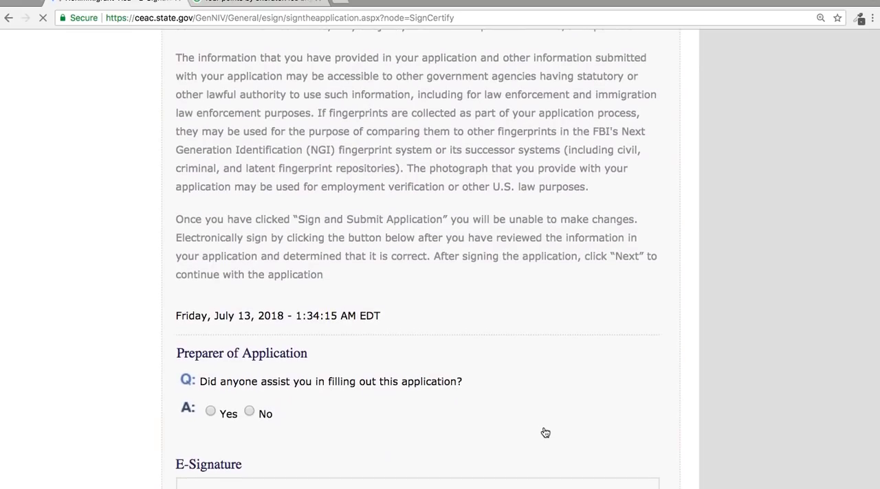
scroll(545, 432, down, 2)
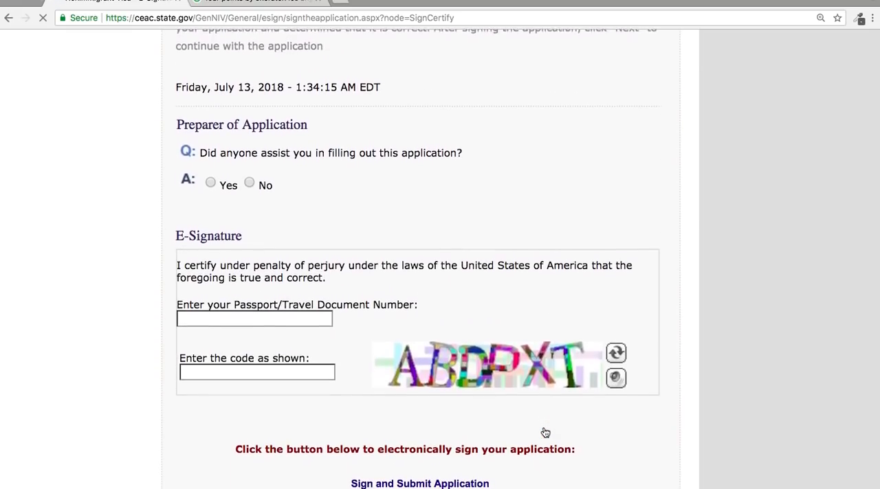
click(249, 182)
click(239, 319)
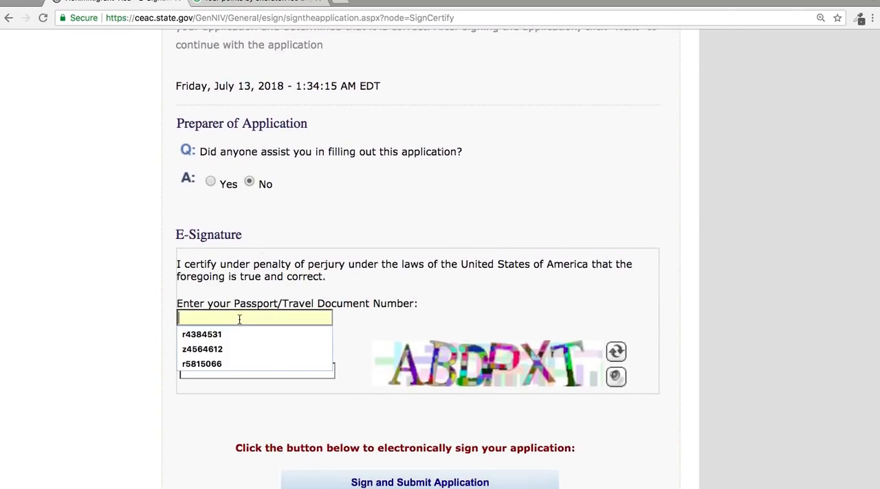
text(K12344567)
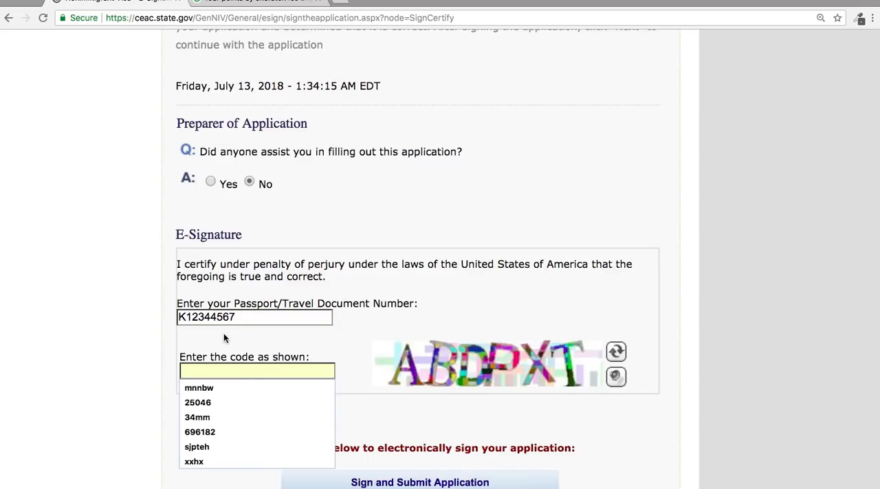
click(209, 316)
key(BackSpace)
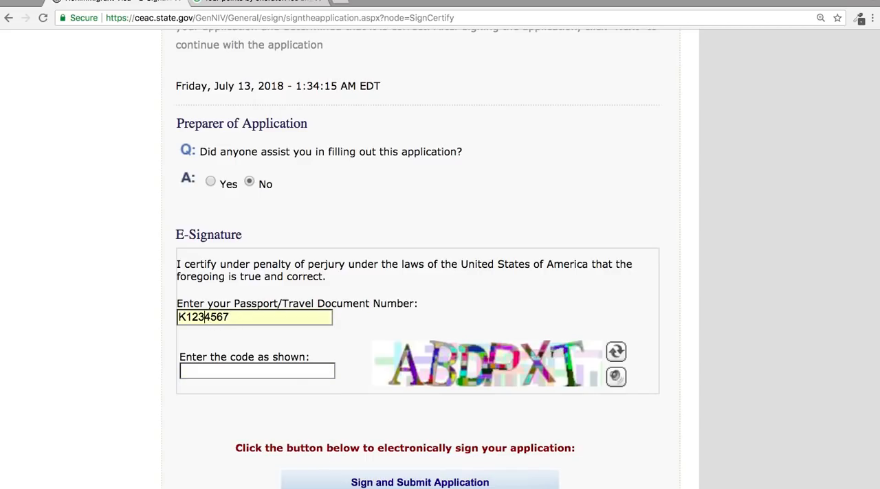
Enter the captcha code shown in the e-signature section and try to sign and submit the application.
click(213, 374)
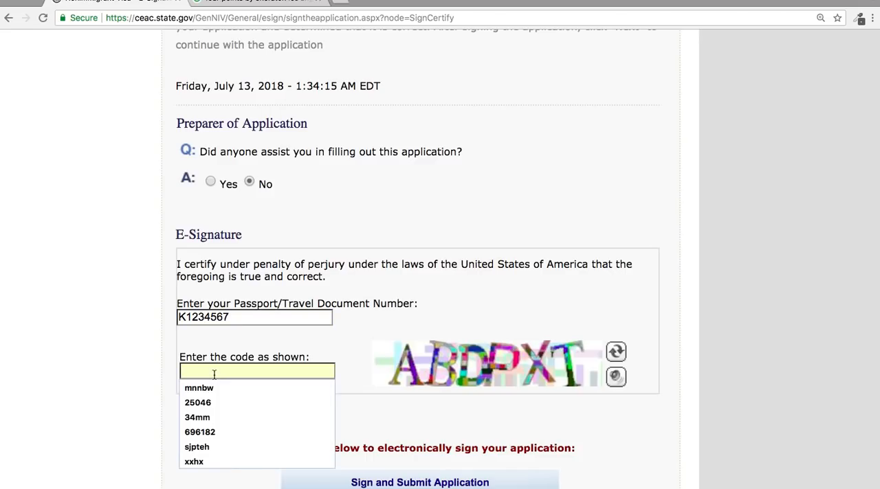
text(ABD)
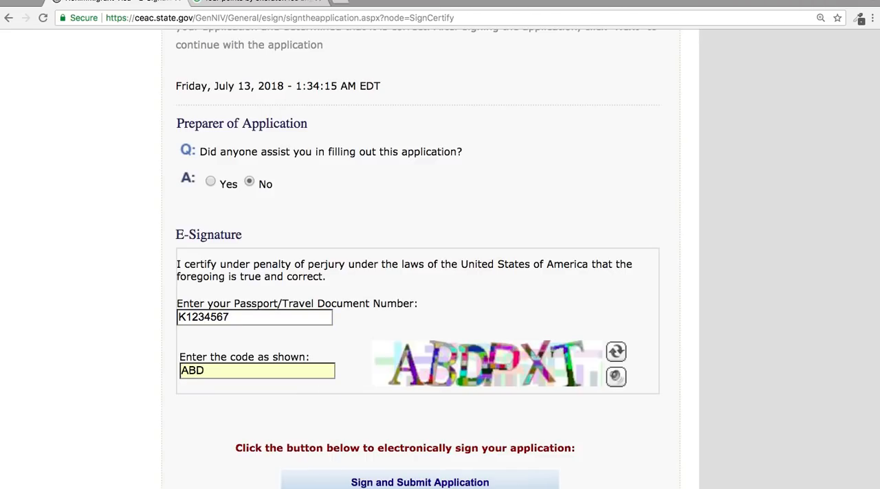
text(PXT)
scroll(413, 452, down, 5)
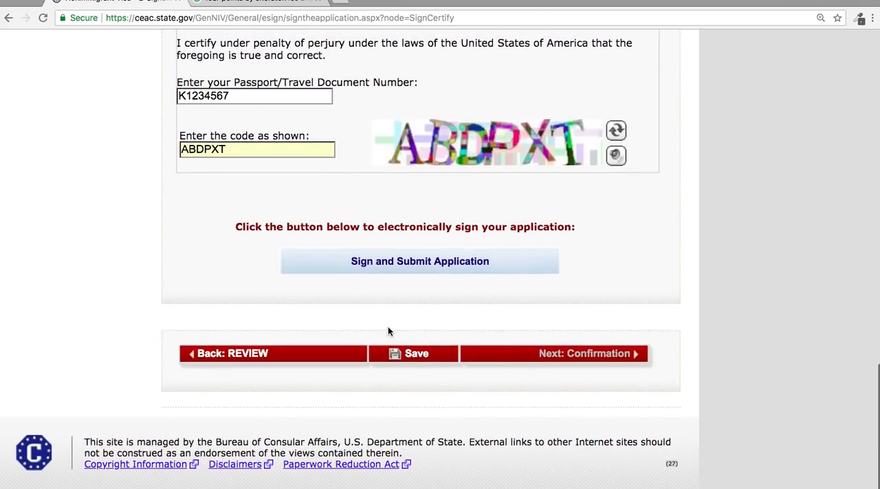
click(400, 264)
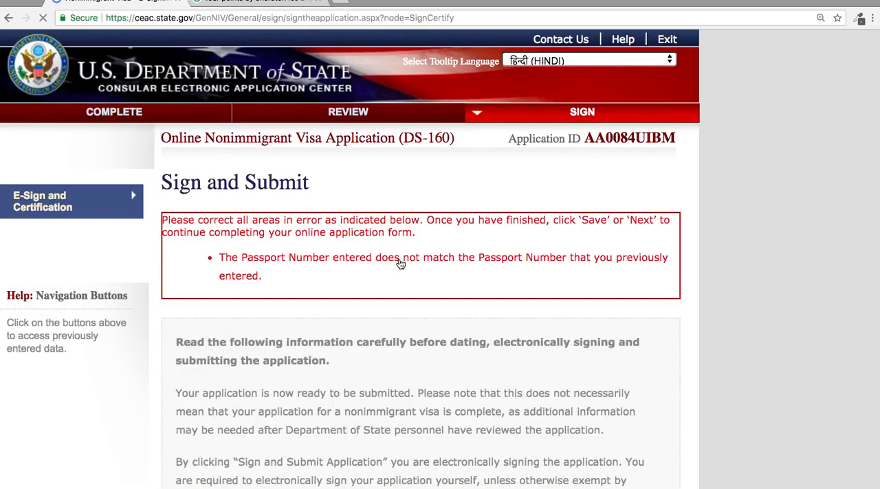
Re-enter the passport number in the e-signature section.
scroll(401, 264, down, 15)
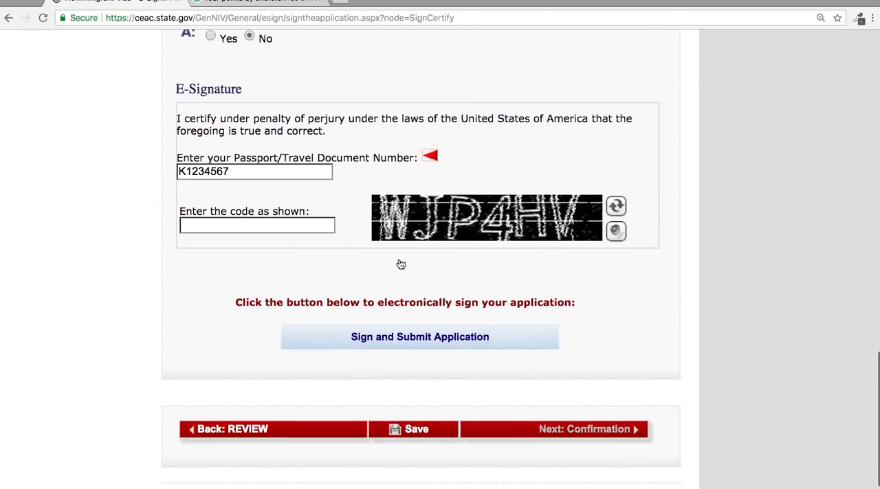
click(206, 172)
double_click(222, 173)
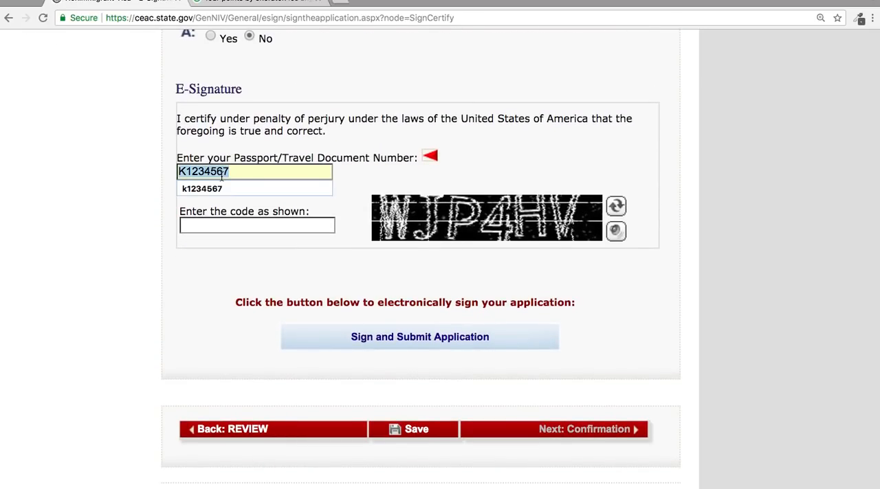
text(K)
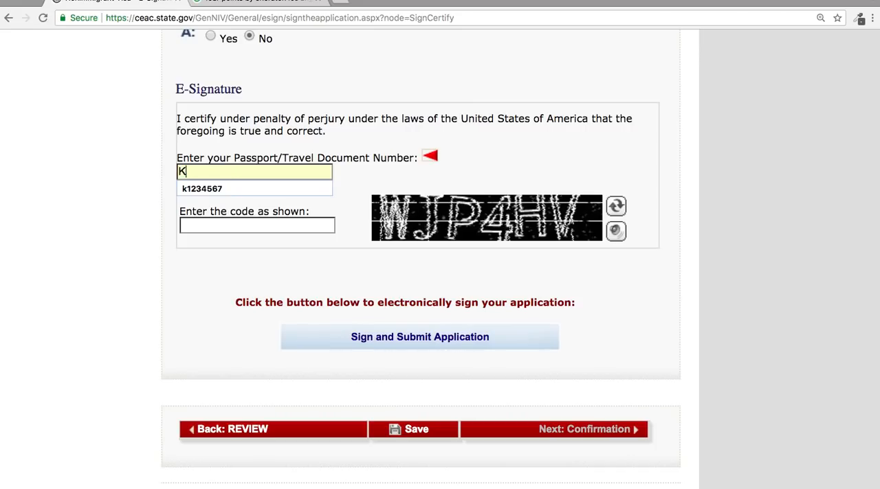
text(1234567)
Enter the displayed captcha code and try to sign and submit the application.
click(231, 226)
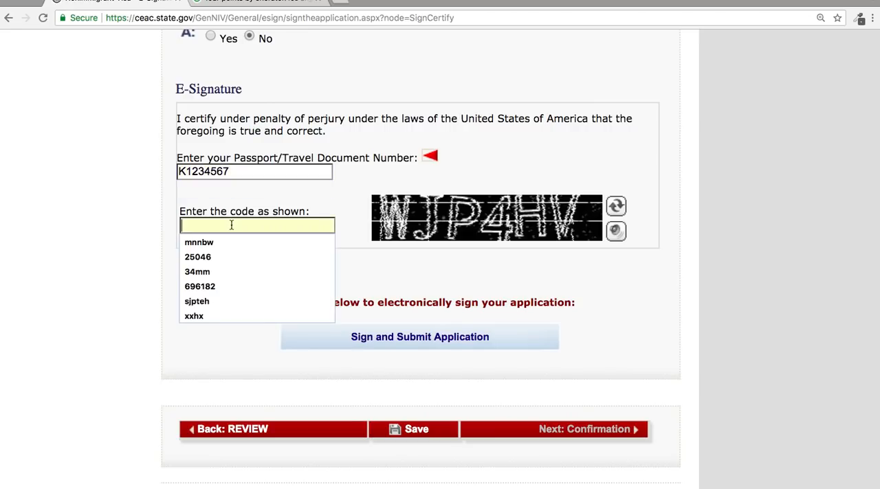
text(WJP)
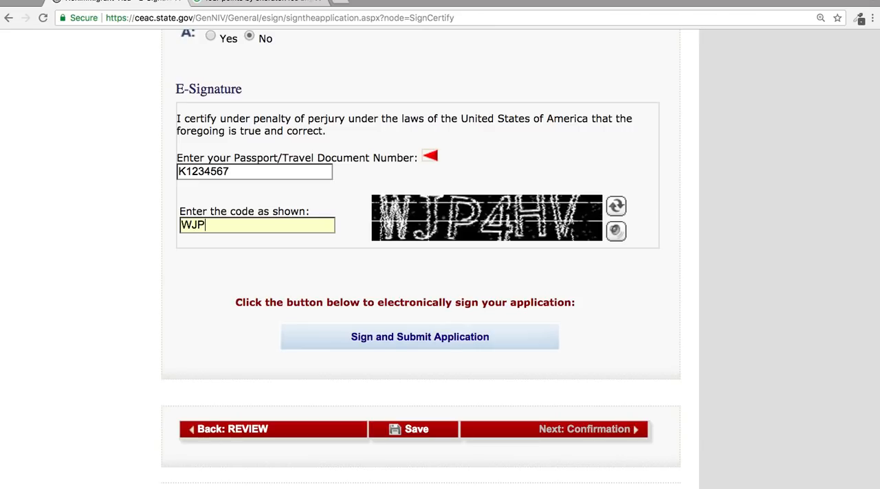
text(4W)
click(369, 337)
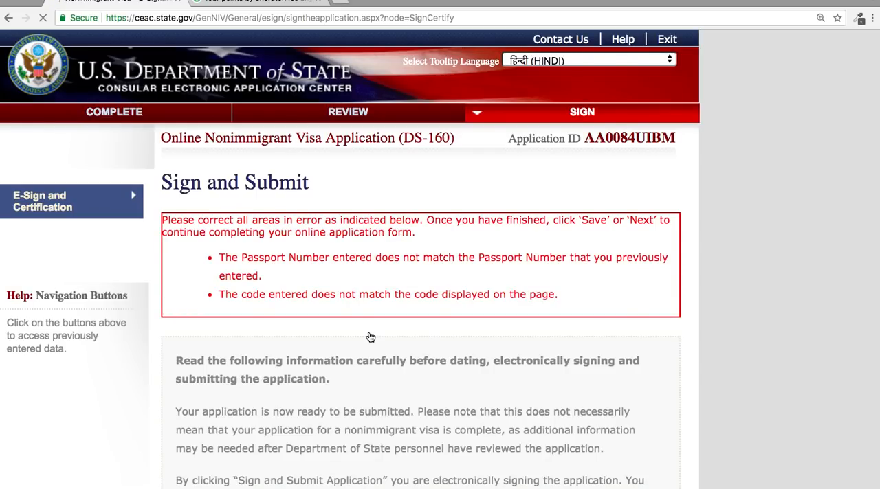
Go back to the application review and check the recorded passport/travel document number.
scroll(371, 337, down, 10)
scroll(371, 338, up, 10)
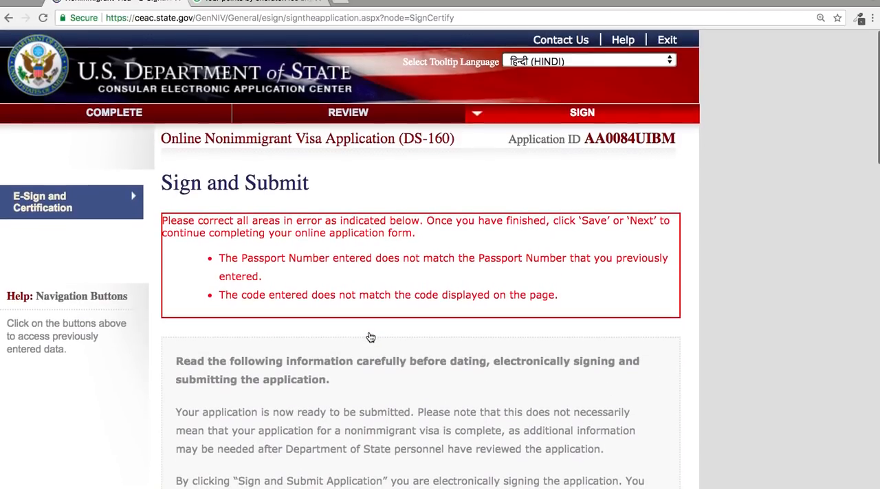
click(341, 117)
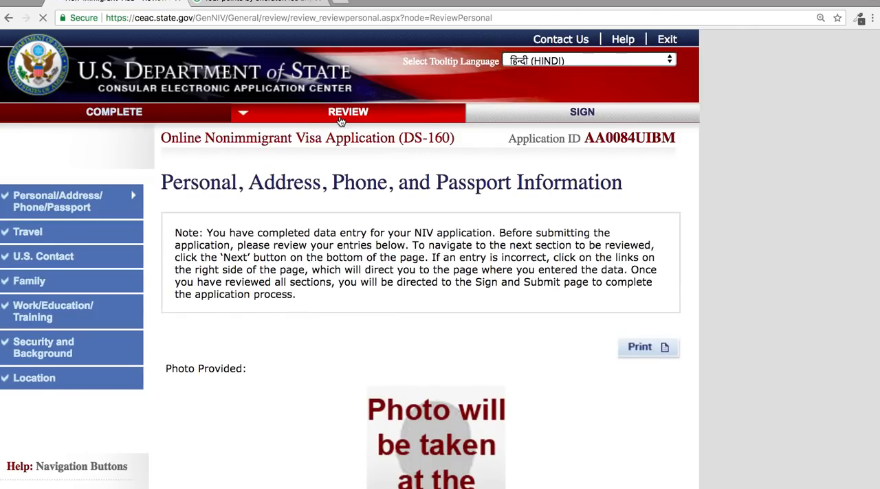
scroll(407, 319, down, 6)
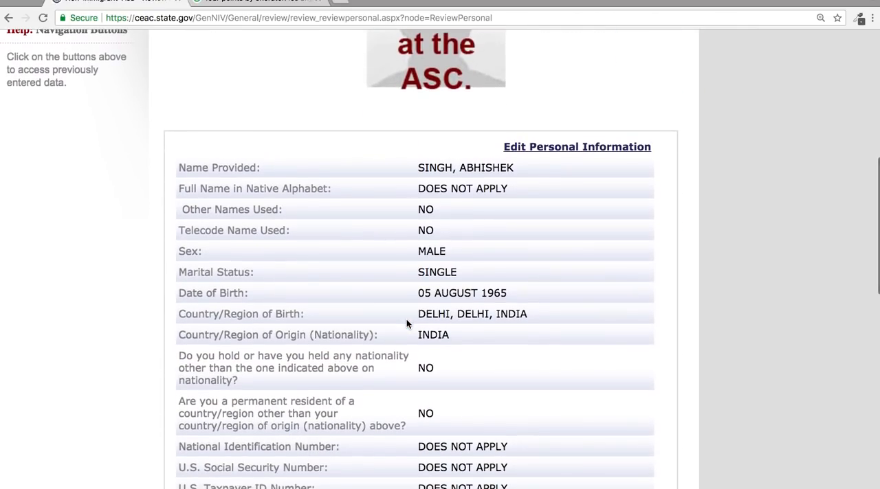
scroll(406, 318, down, 4)
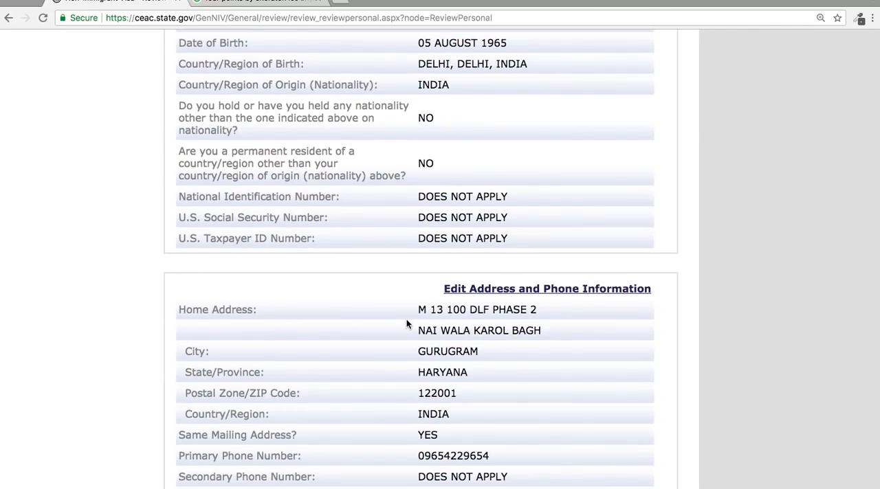
scroll(407, 325, down, 6)
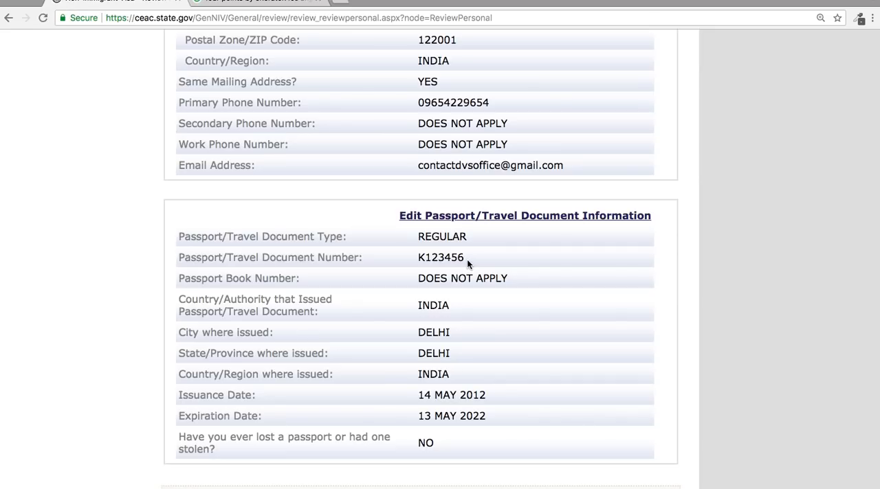
scroll(467, 259, up, 15)
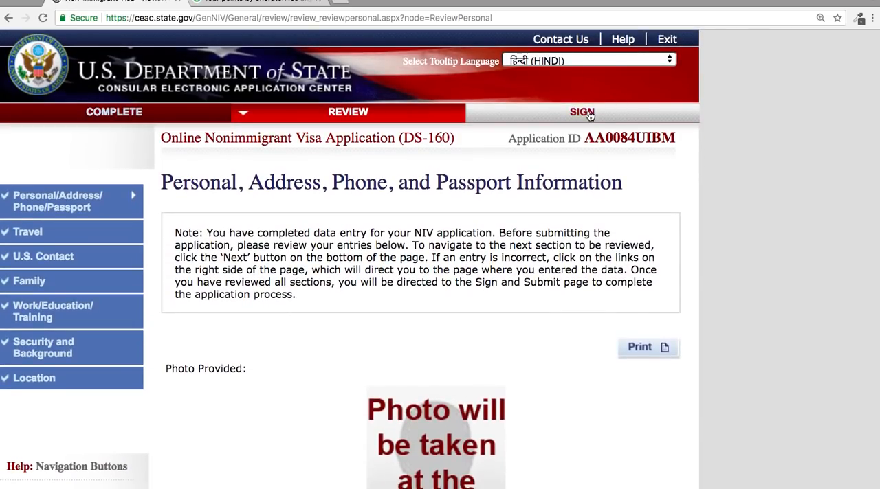
Return to Sign and Submit, answer No to having had assistance, and enter the passport number as recorded in the review.
click(588, 114)
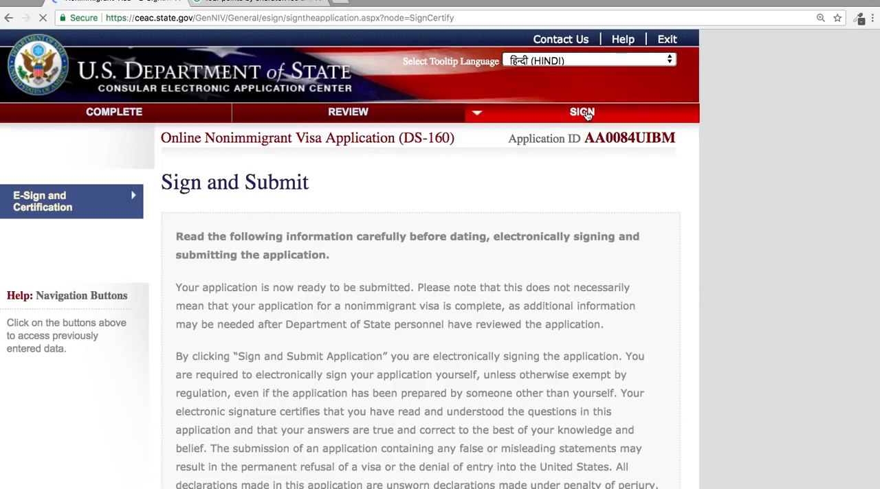
scroll(587, 115, down, 10)
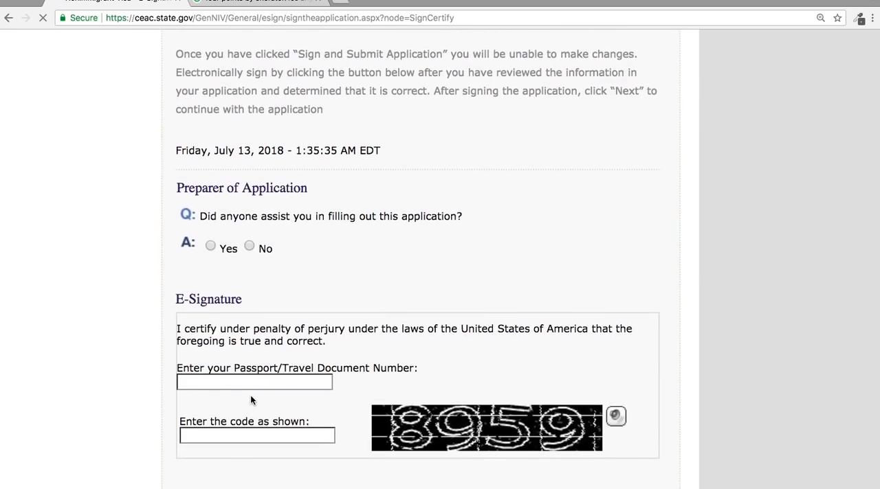
click(249, 246)
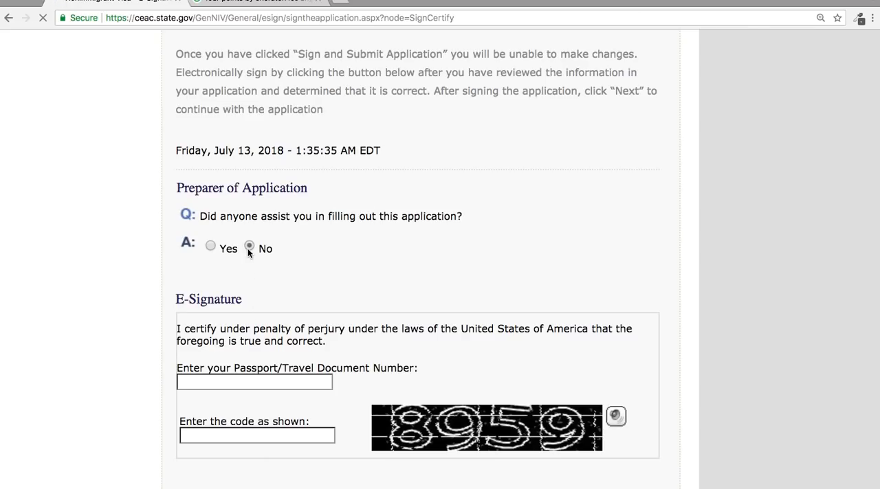
click(263, 383)
text(K123456)
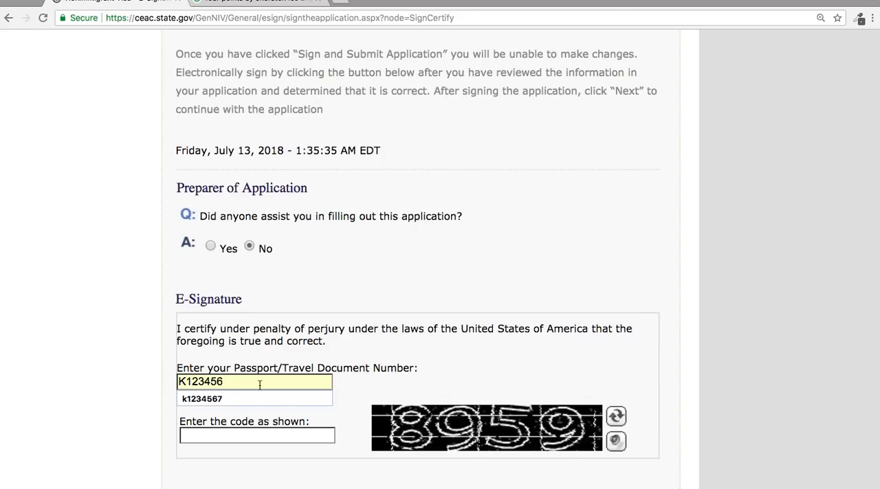
Enter the displayed captcha code, sign and submit the application, and continue to the confirmation page.
click(286, 437)
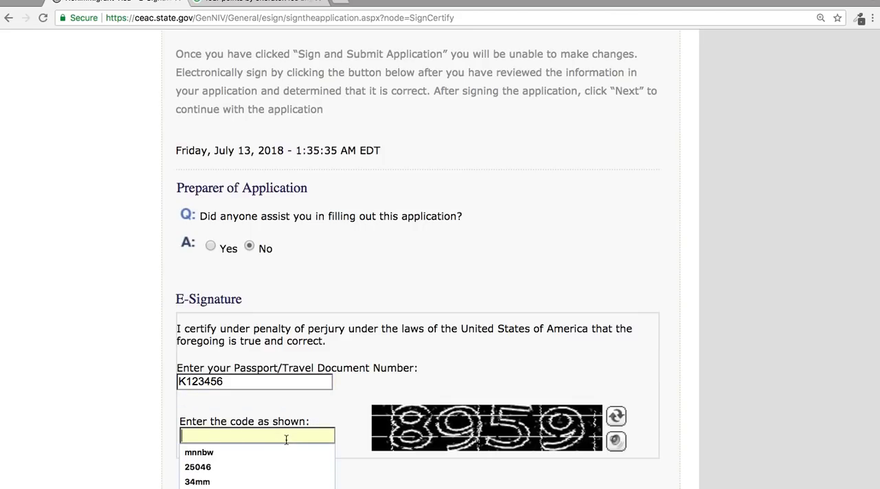
text(8959)
scroll(529, 419, down, 5)
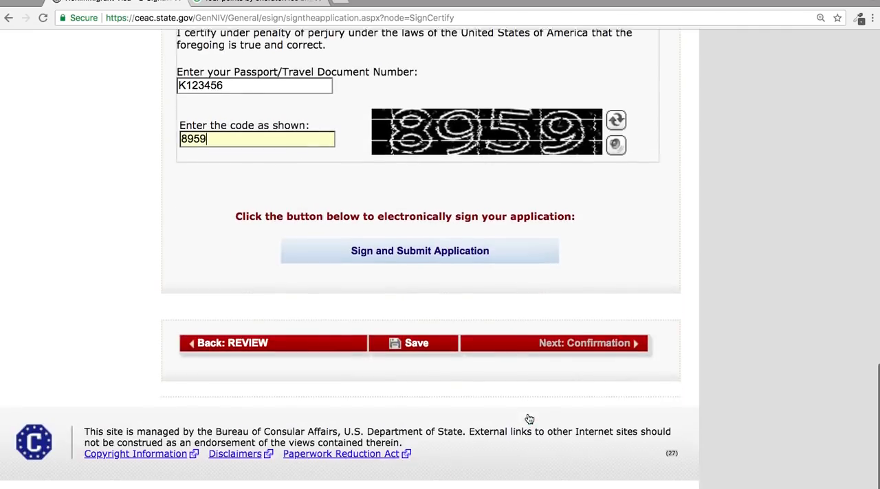
click(472, 263)
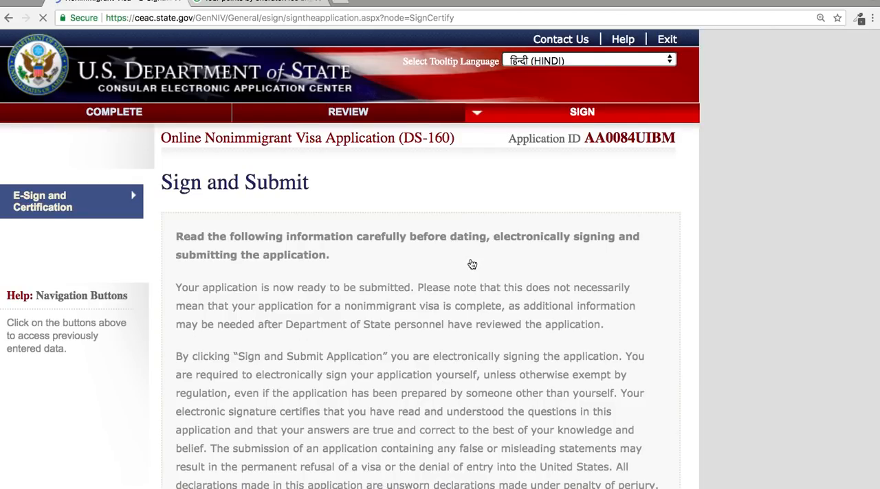
scroll(472, 264, down, 10)
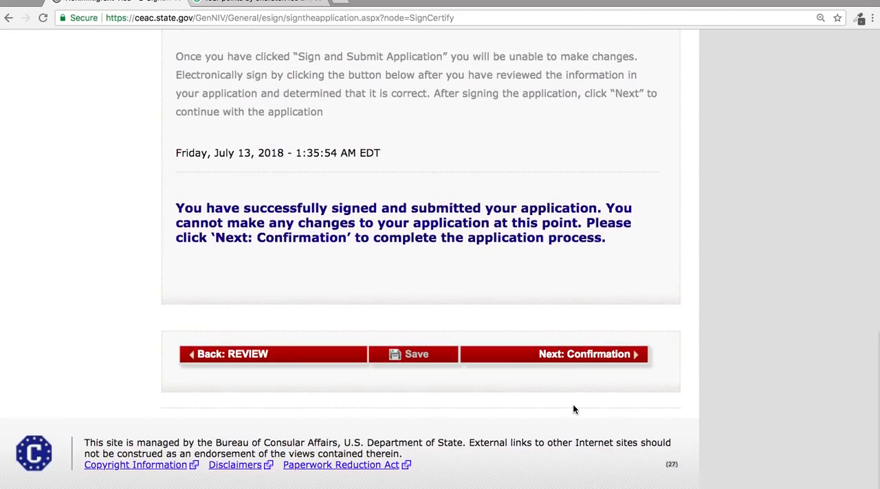
click(574, 355)
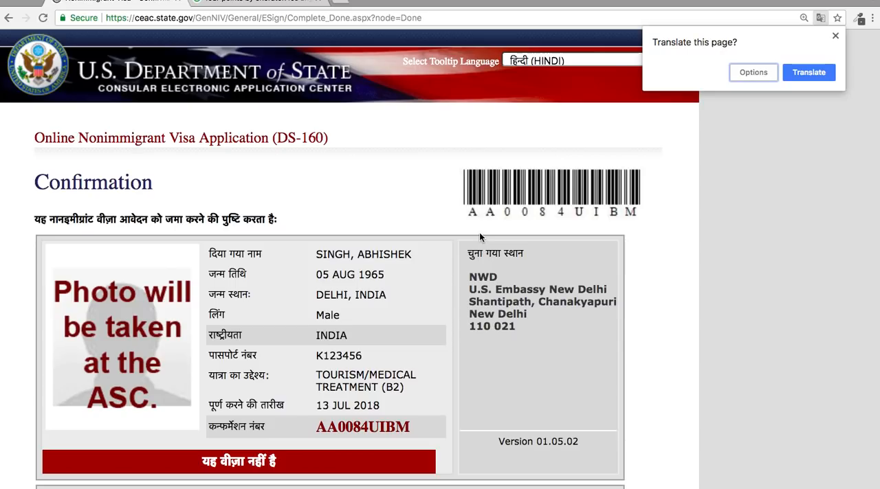
Dismiss the page translation offer and set the tooltip language to English.
click(837, 38)
click(648, 60)
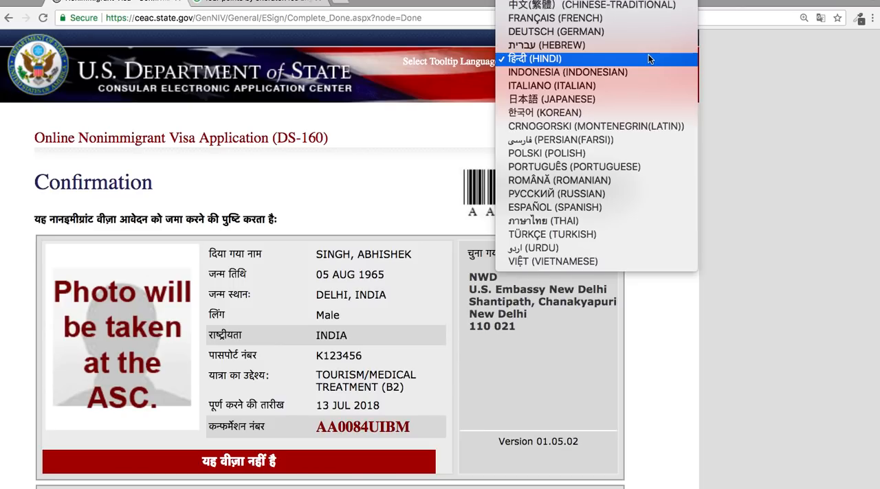
scroll(648, 54, up, 3)
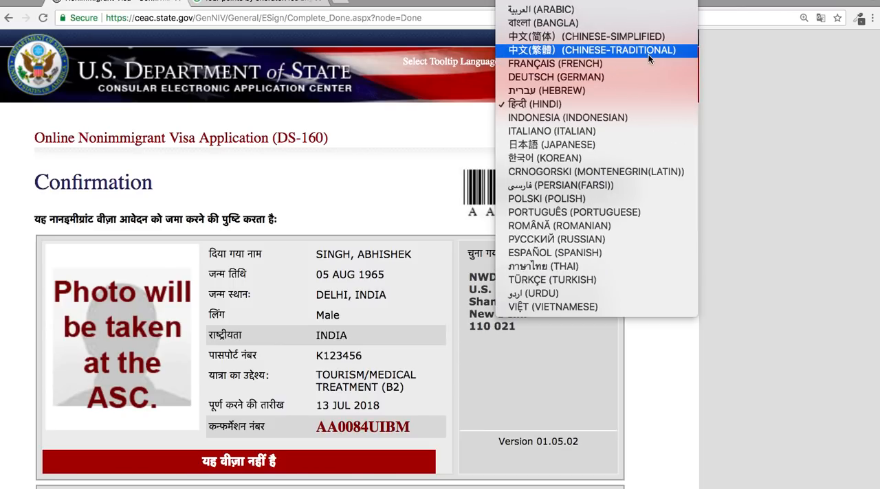
click(632, 2)
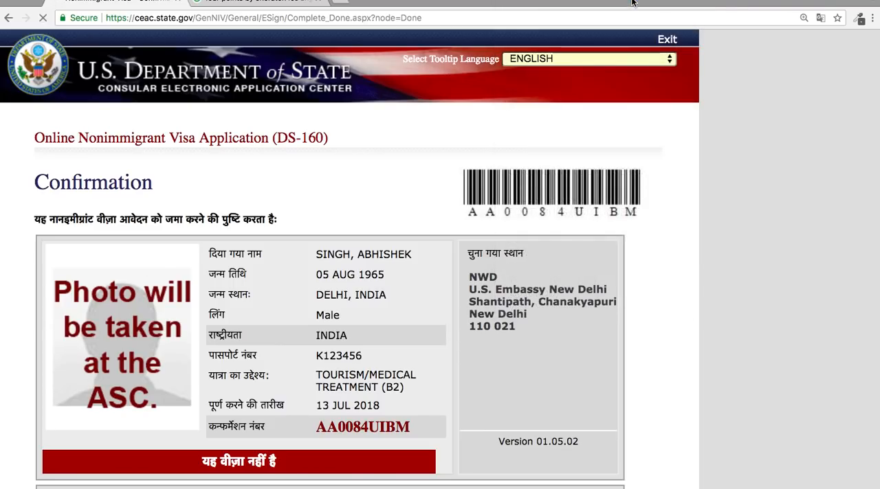
Save the confirmation page as a PDF in Downloads, adding a hyphen and the applicant's name to the suggested file name.
scroll(566, 221, down, 2)
scroll(566, 222, down, 2)
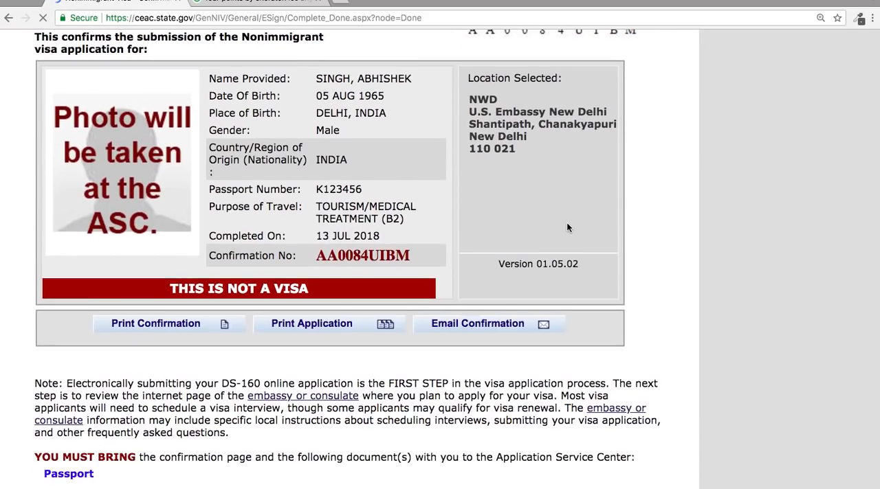
scroll(595, 162, up, 4)
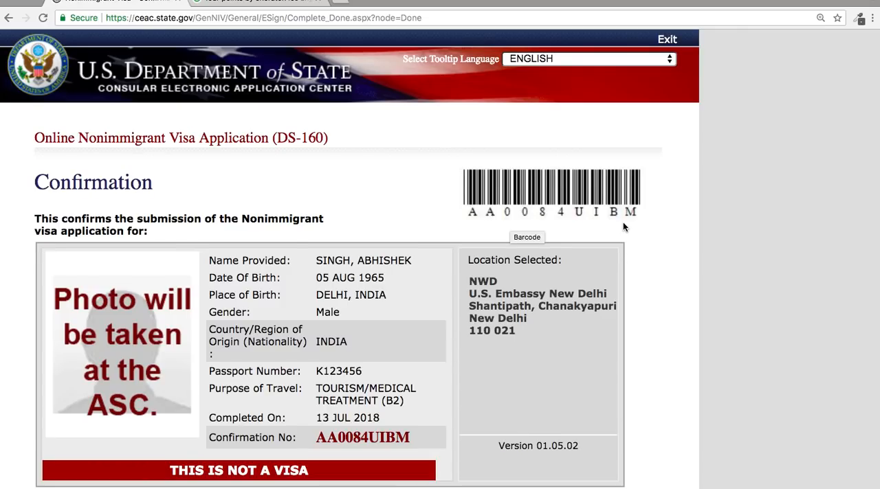
scroll(625, 227, down, 4)
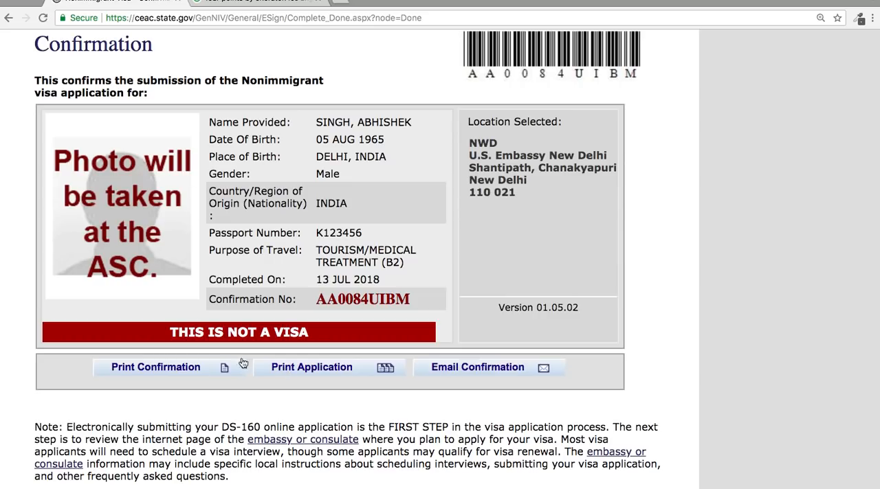
click(197, 369)
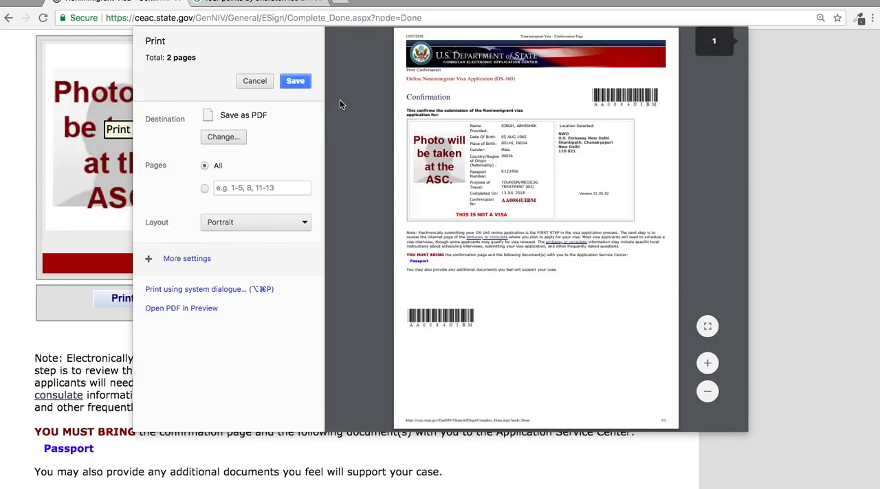
click(306, 82)
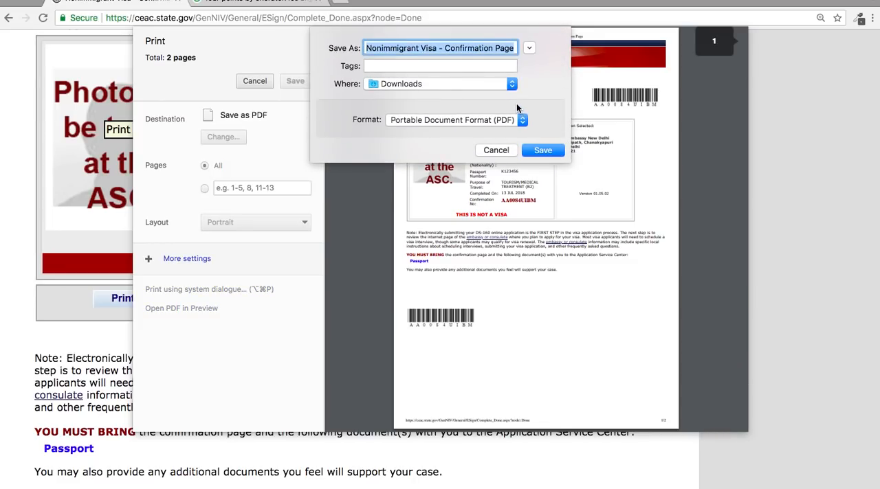
key(Right)
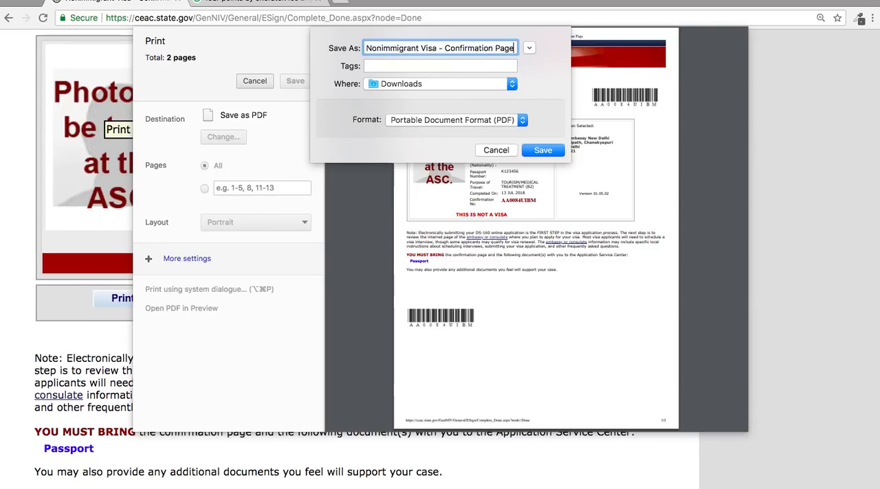
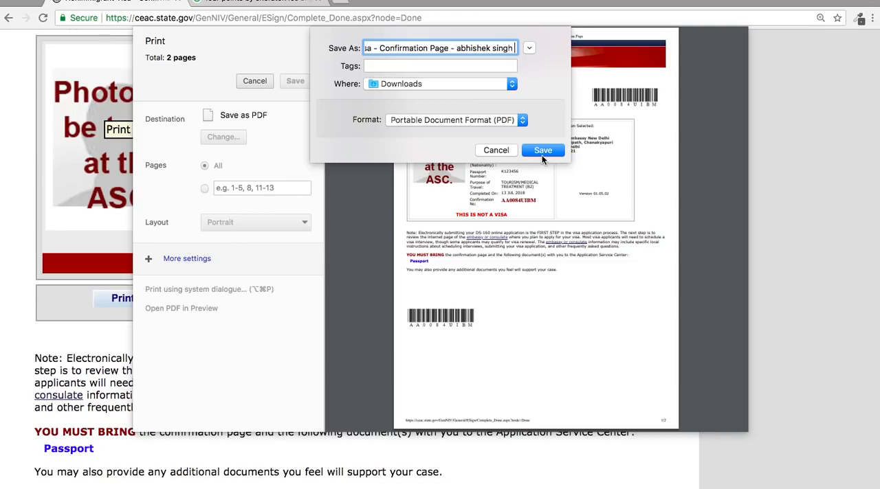
click(543, 151)
Open the printable copy of the full application and acknowledge the print information notice.
click(331, 301)
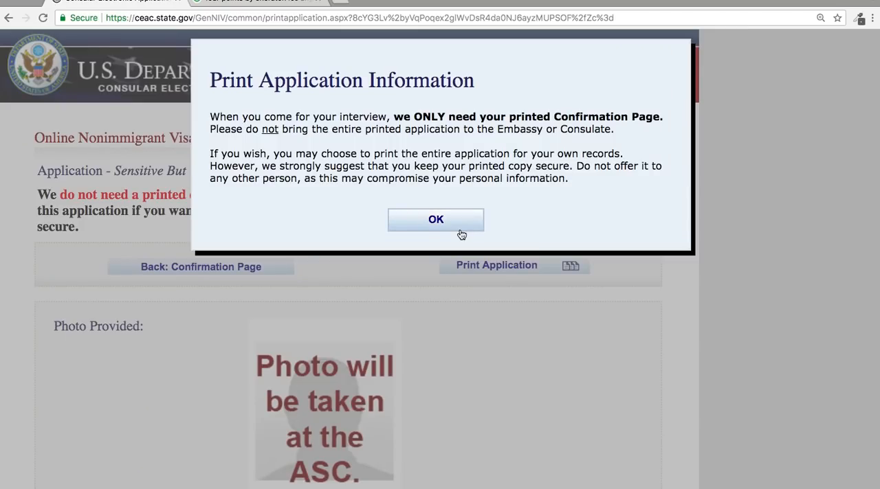
click(436, 220)
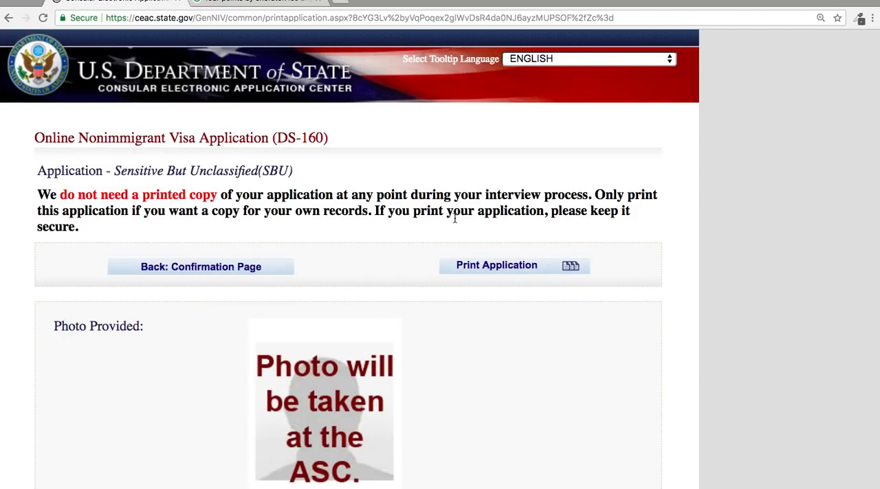
scroll(455, 219, down, 4)
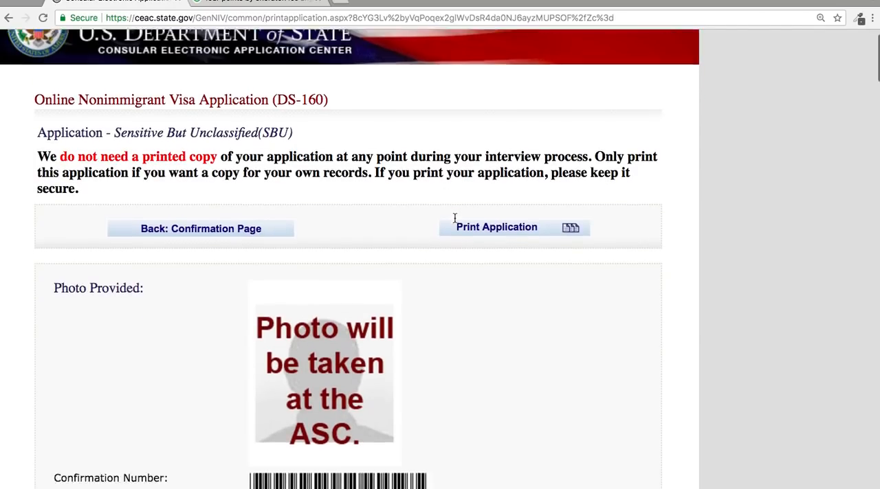
scroll(455, 218, up, 2)
scroll(455, 222, down, 6)
scroll(454, 222, up, 5)
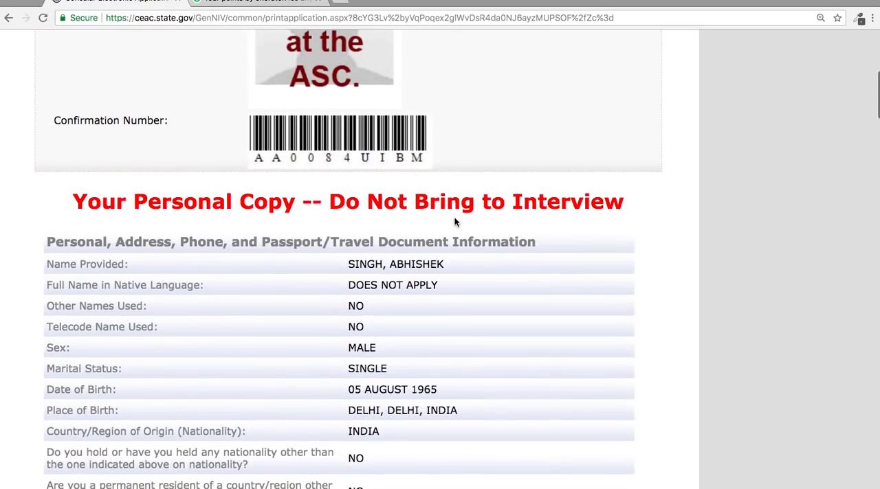
Save the full application as a PDF in Downloads, adding a hyphen and the applicant's name to the suggested file name.
click(514, 114)
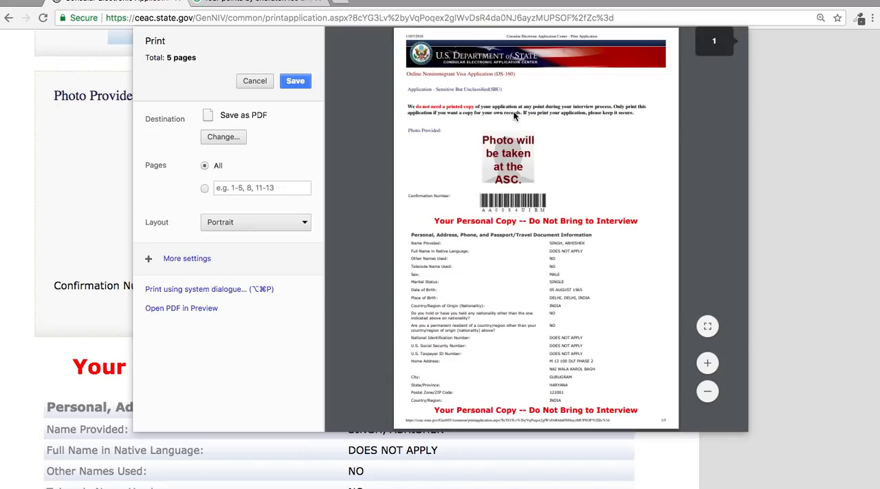
click(296, 81)
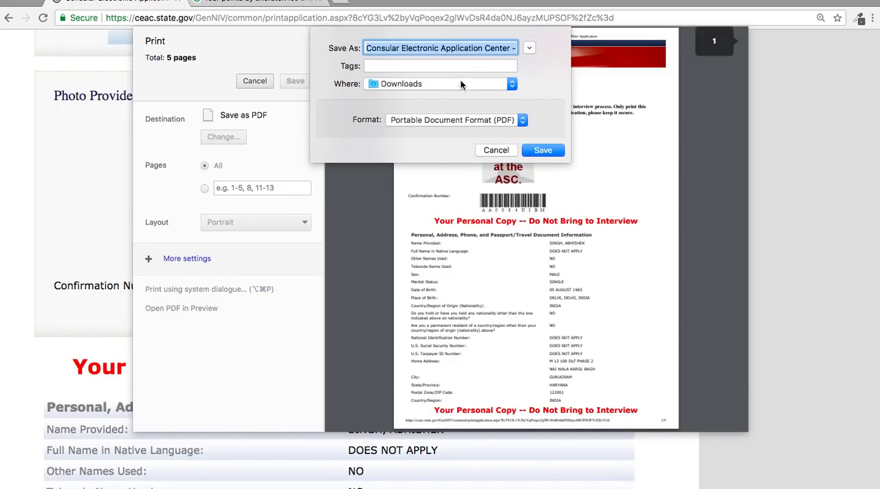
click(510, 52)
key(Right)
key(Right)
key(Right)
key(Right)
key(Right)
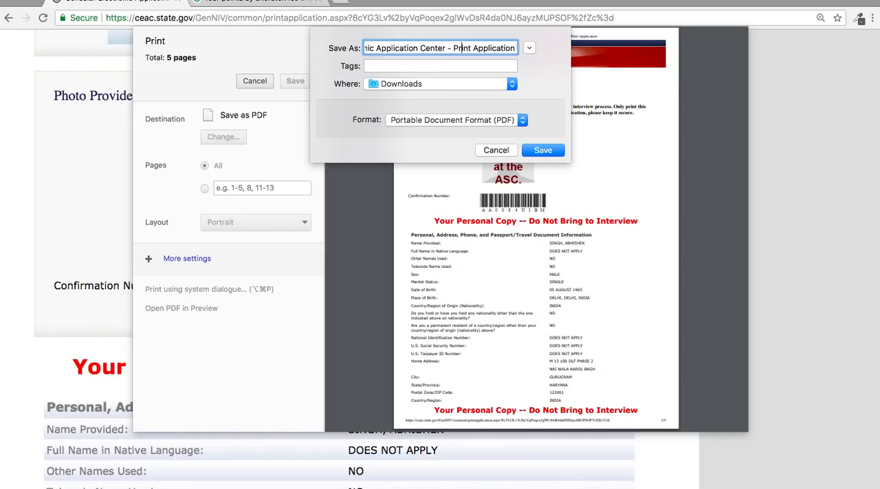
key(Right)
key(Right)
key(Right)
key(Right)
key(Right)
key(Right)
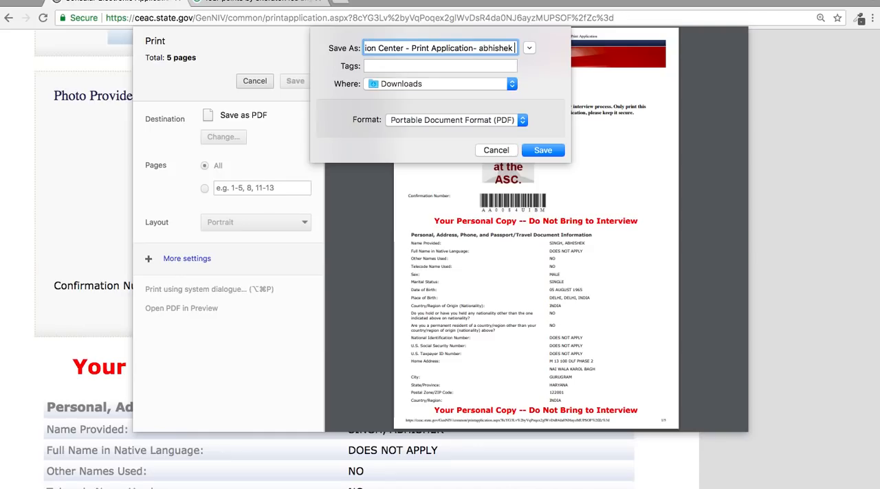
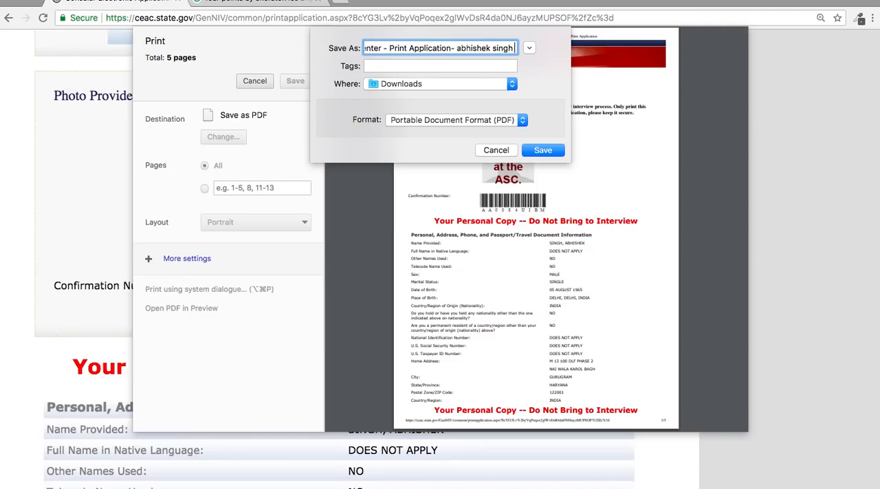
click(543, 150)
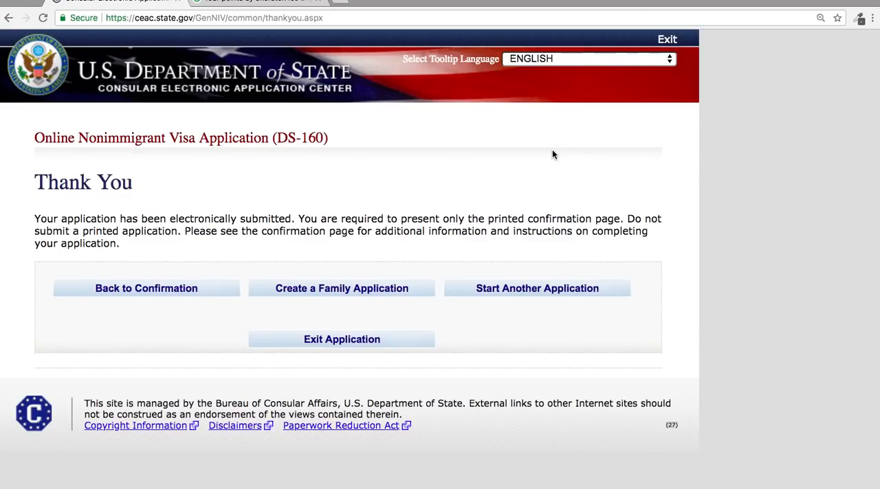
Exit the submitted DS-160 application and close both the Consular Electronic Application Center and hotel search pages.
click(327, 347)
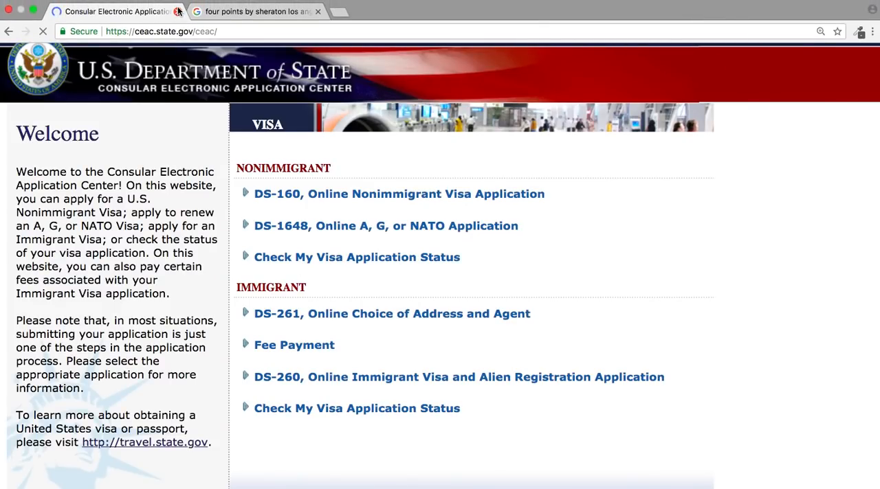
click(178, 12)
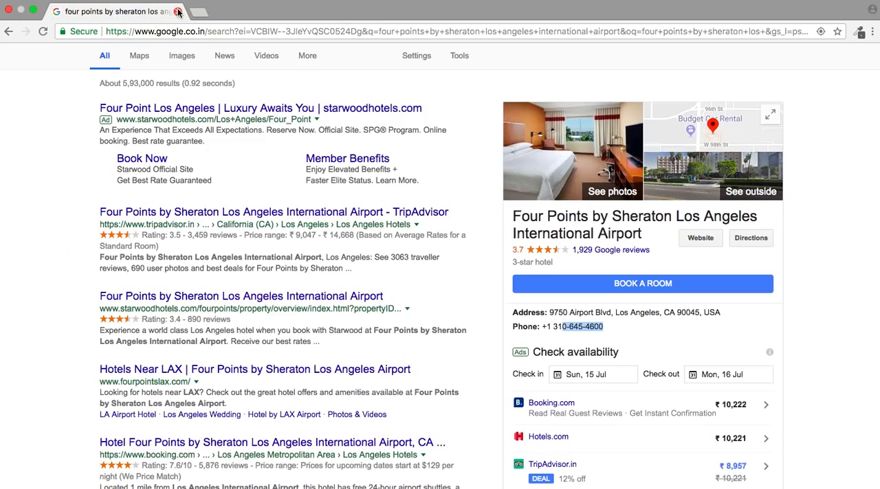
click(177, 12)
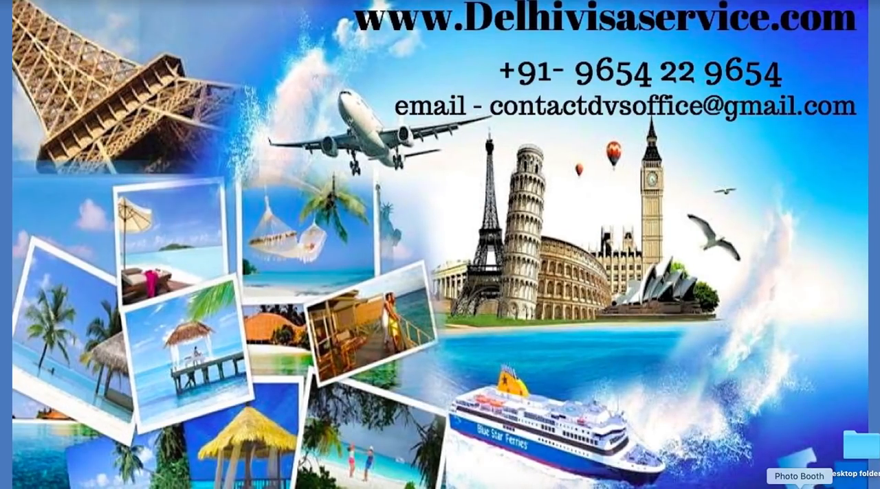
click(797, 481)
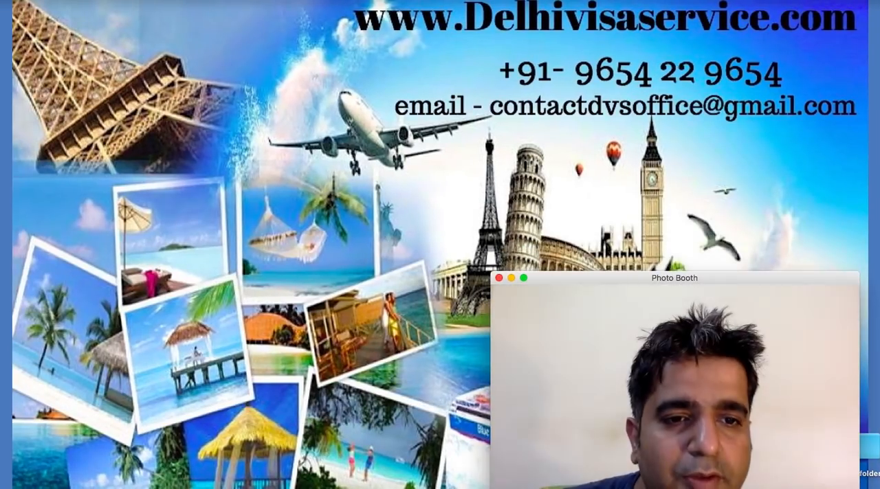